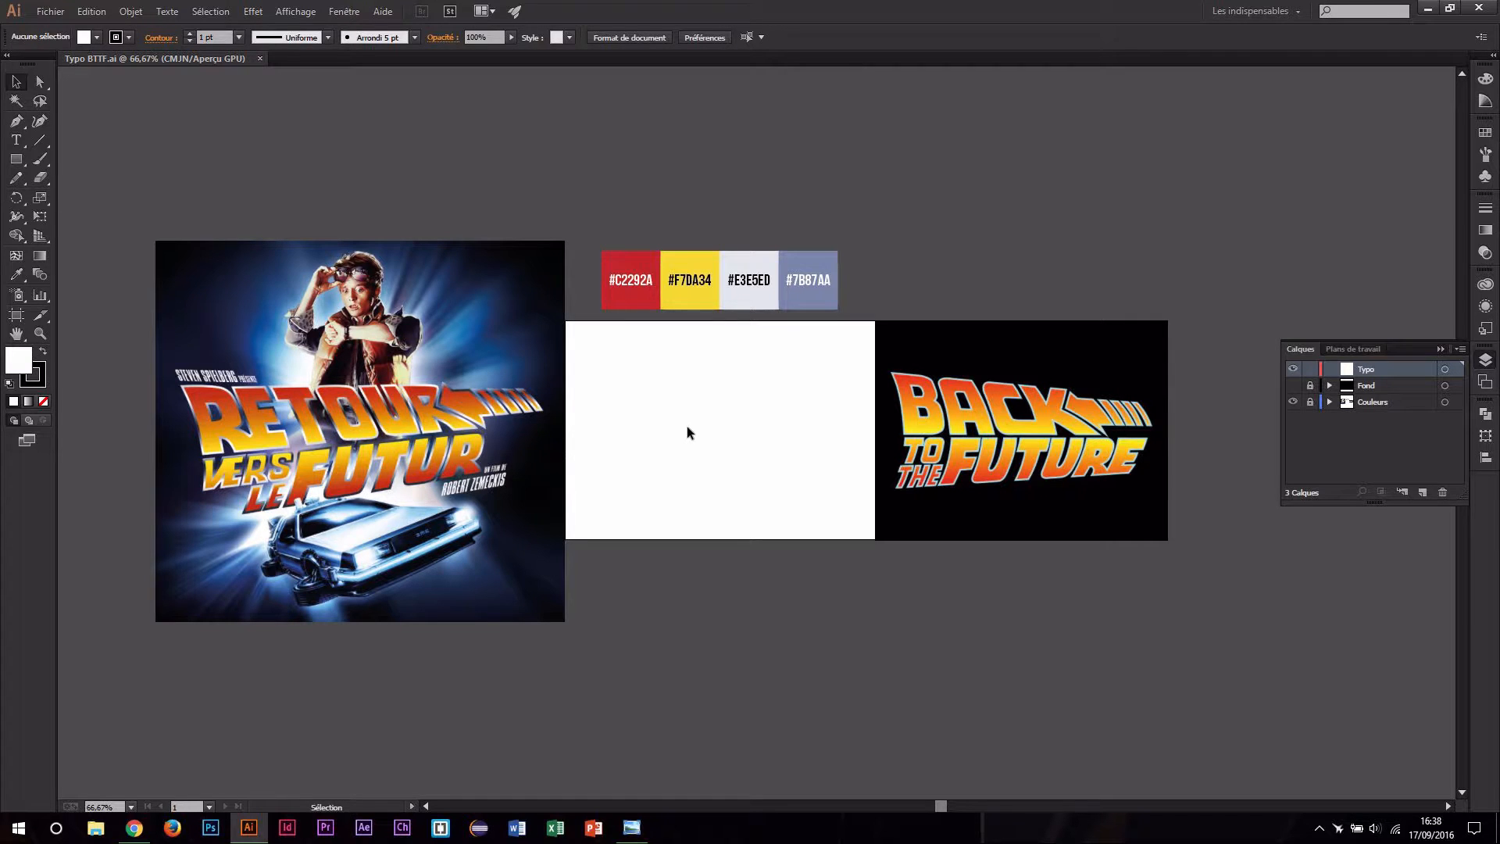
Create a text frame about 119 mm wide and 57 mm high on the white artboard with the text "great".
key(ctrl+1)
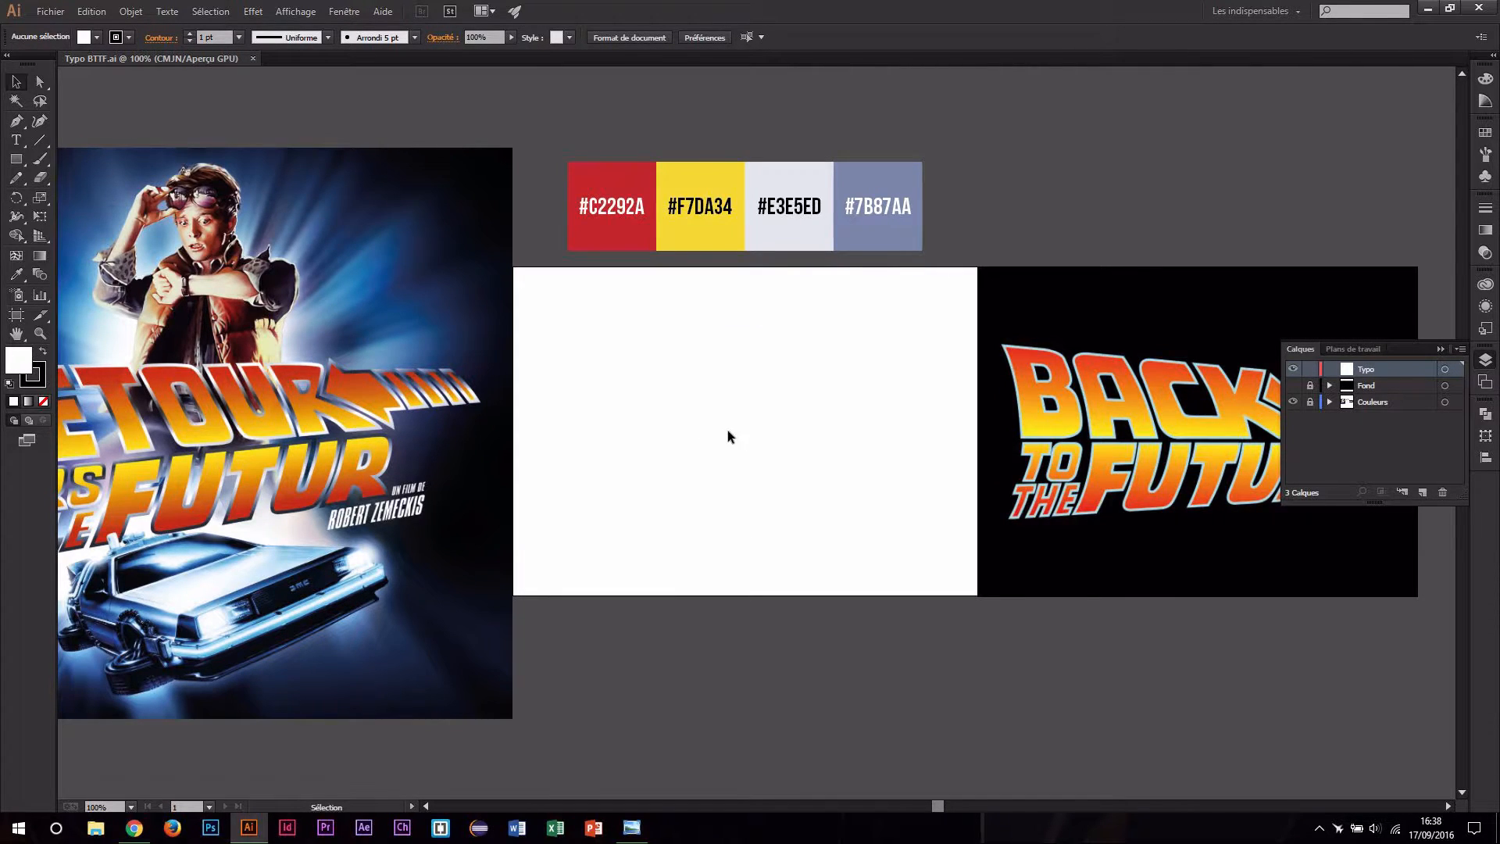
key(t)
drag(596, 338, 860, 465)
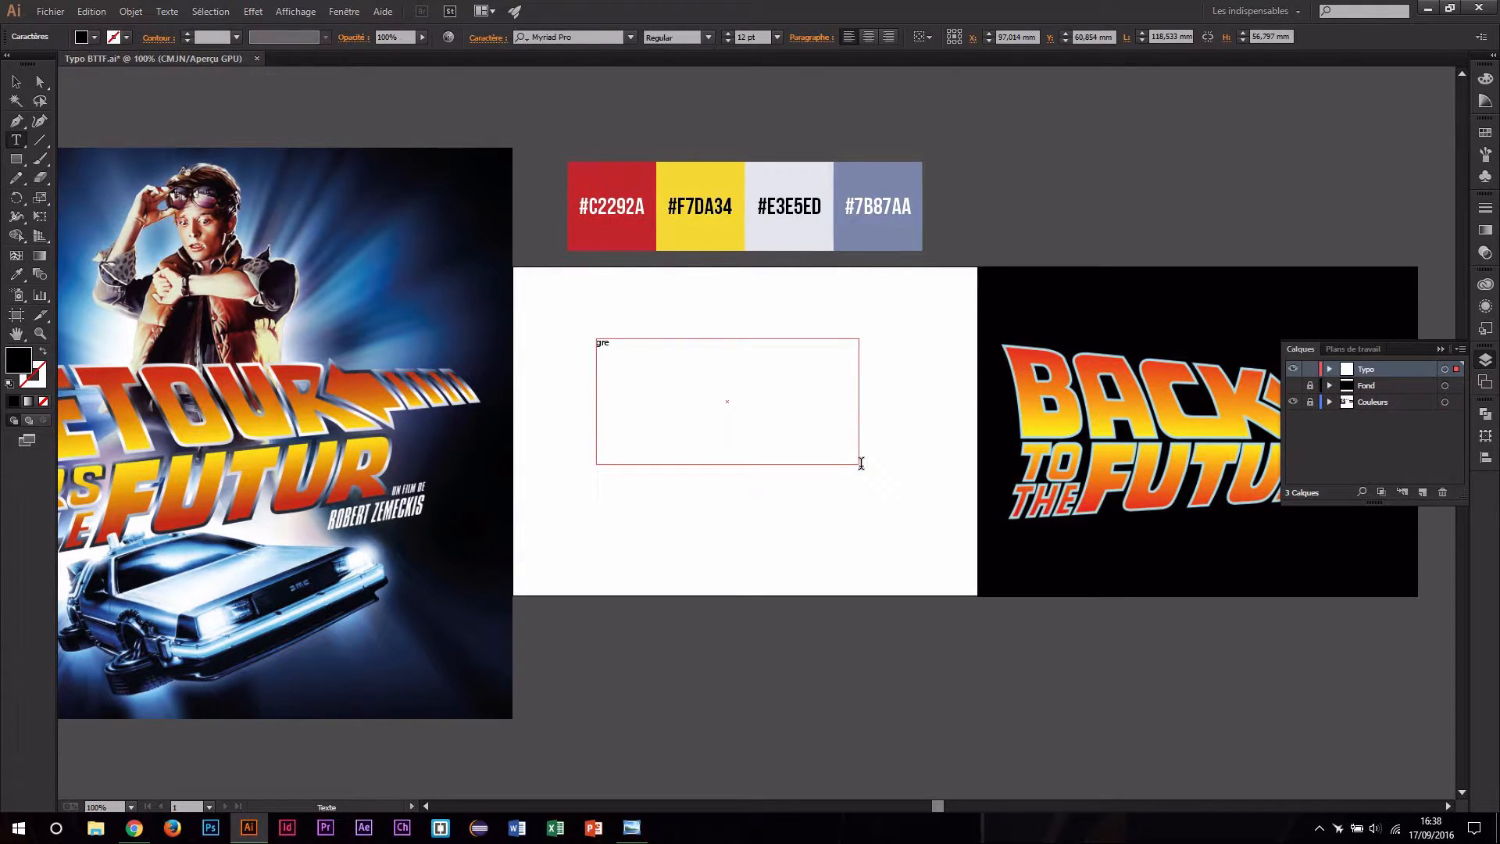
Set the "great" text to 100 pt in the Back to the future 2002 font.
key(ctrl)
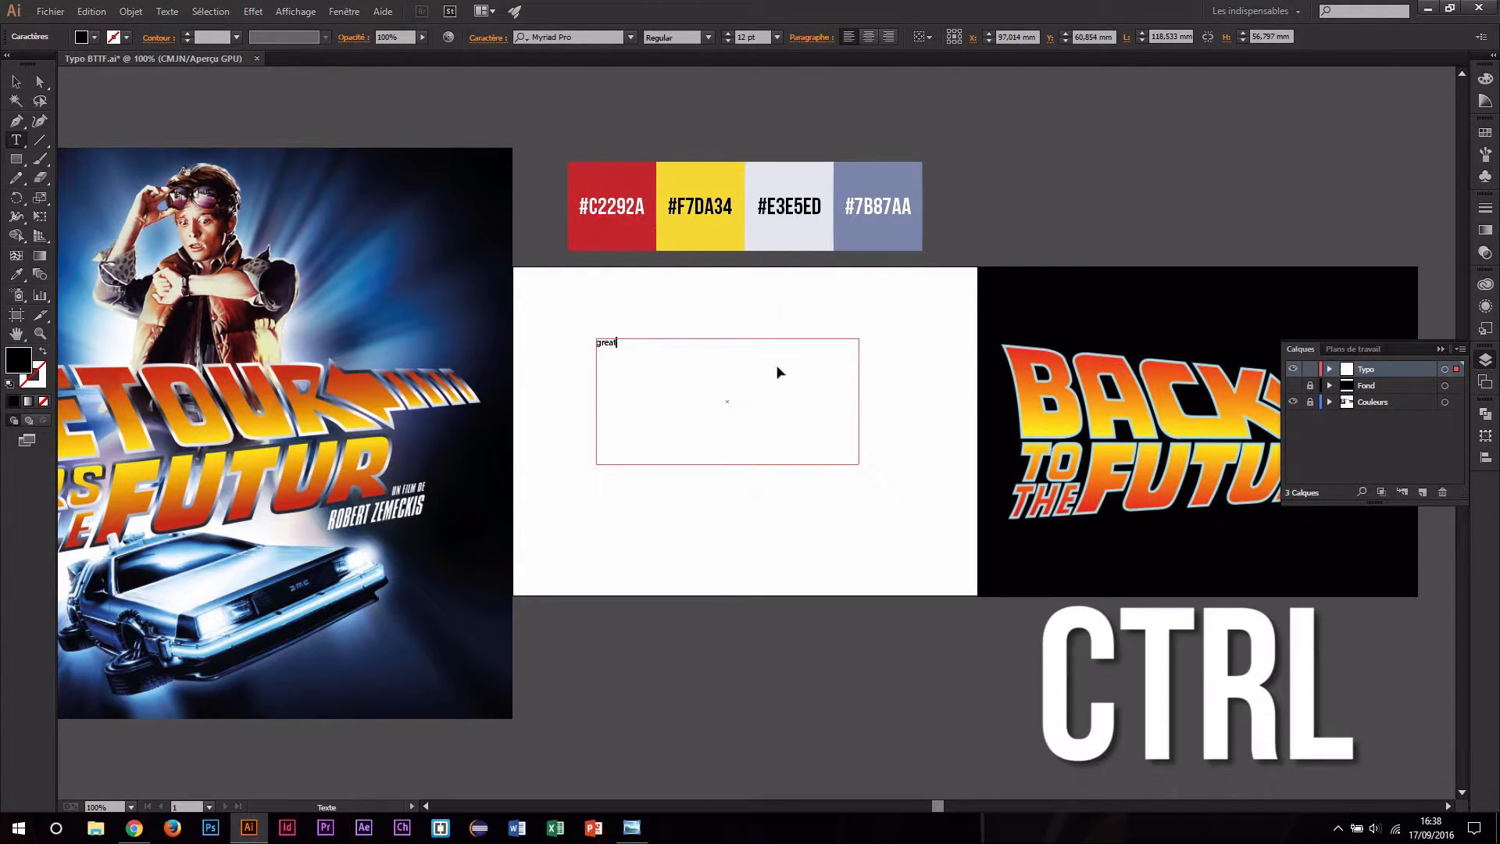
ctrl+click(592, 344)
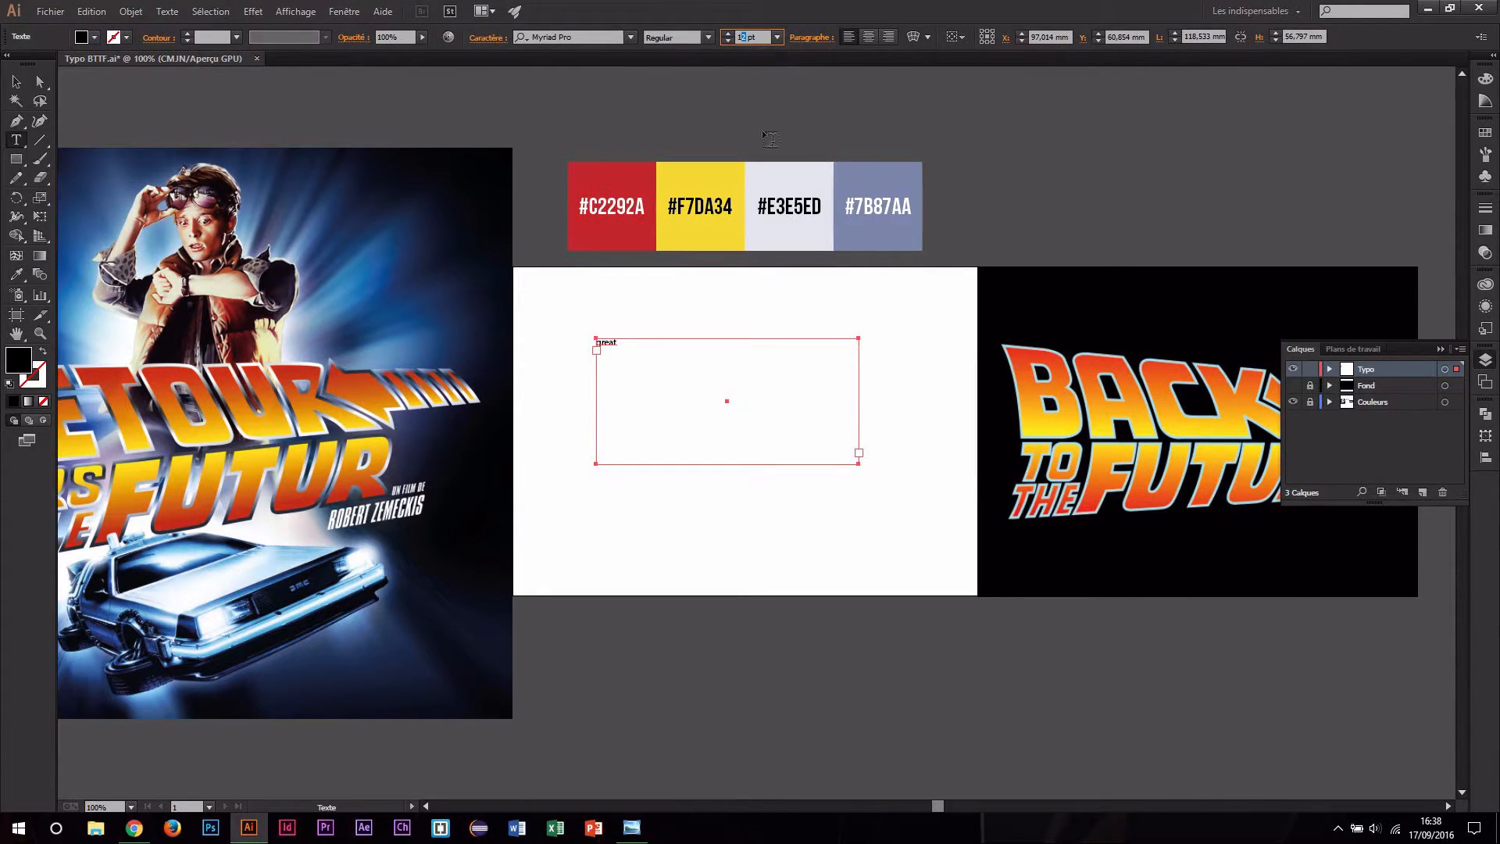
key(Return)
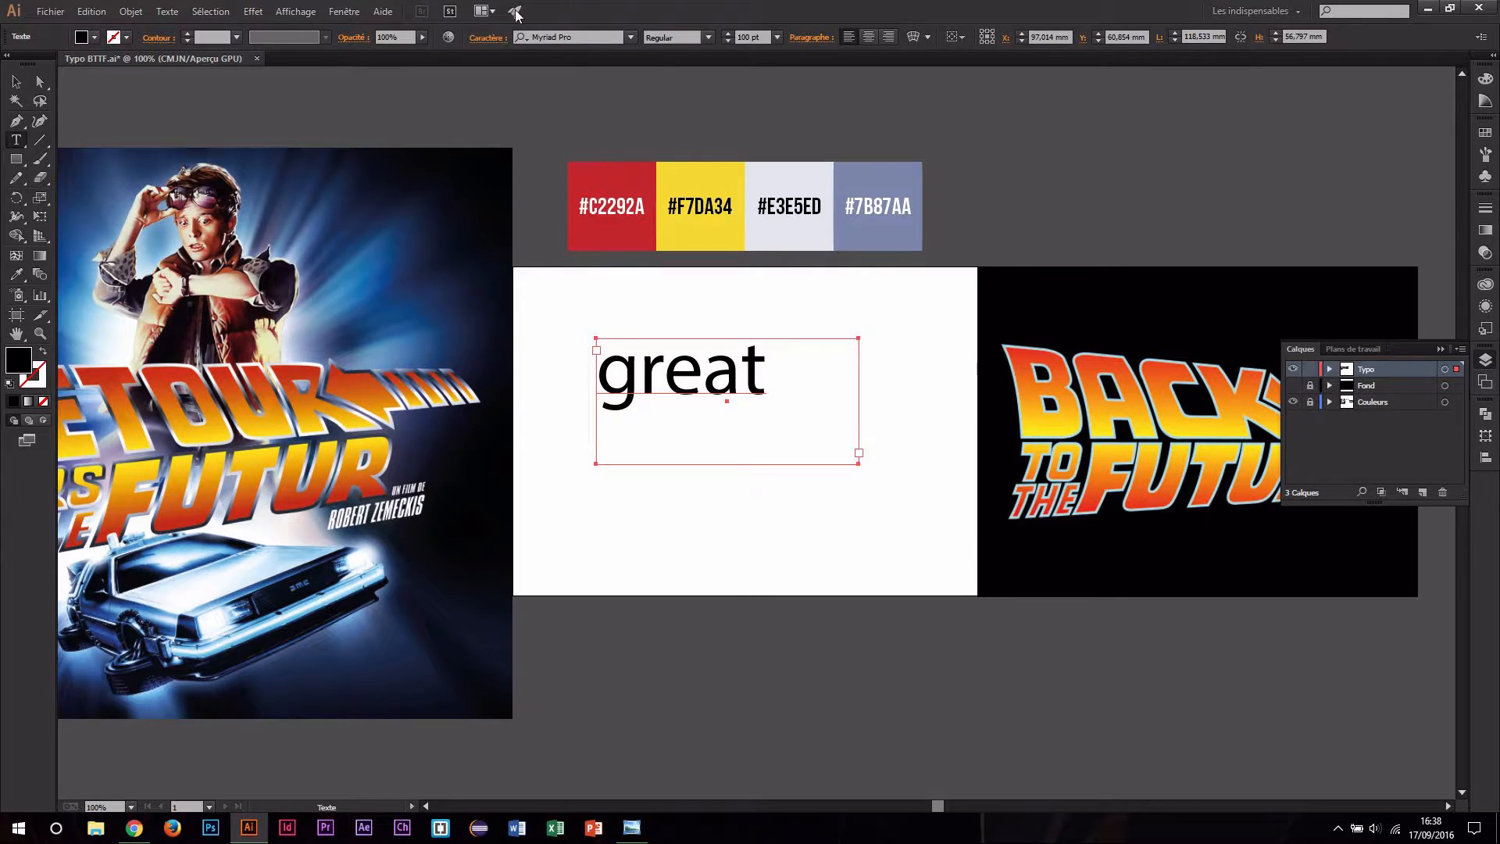
click(534, 36)
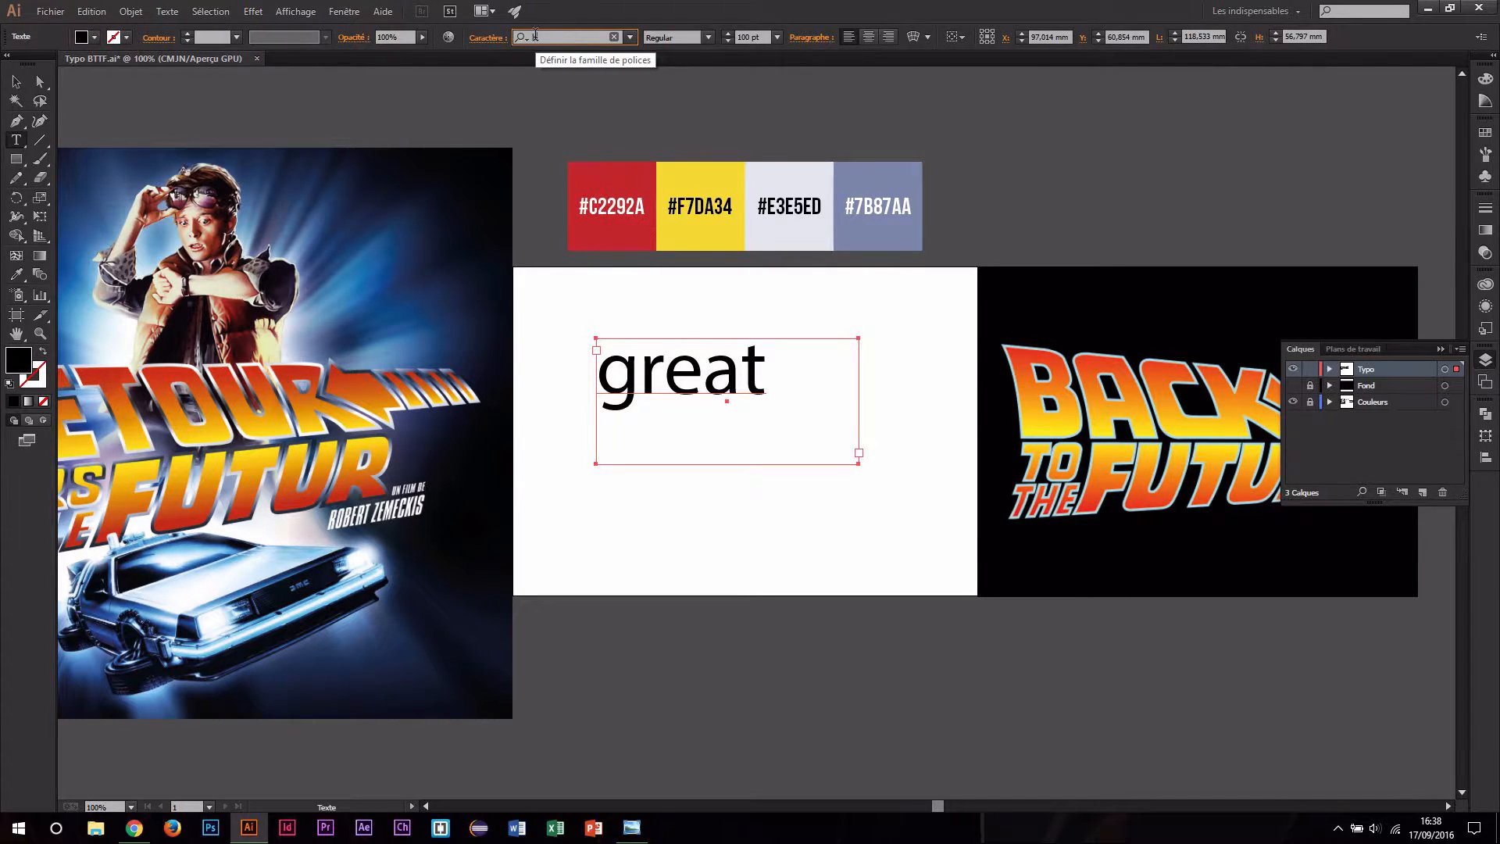
text(bac)
key(Return)
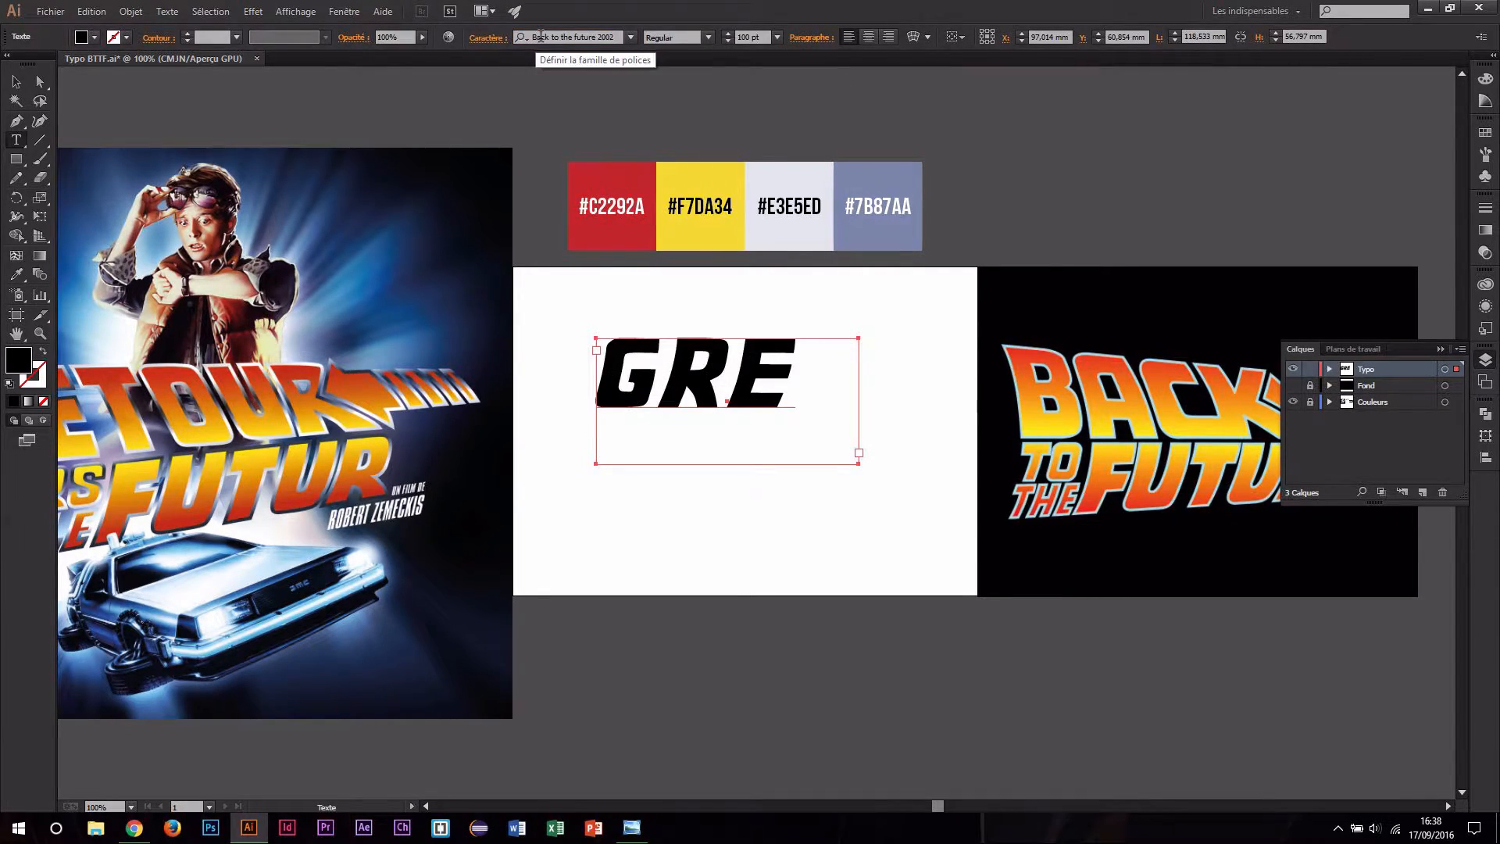
Retype the text as "GREAT" in capitals and widen its frame to about 158 mm so the whole word fits.
double_click(766, 367)
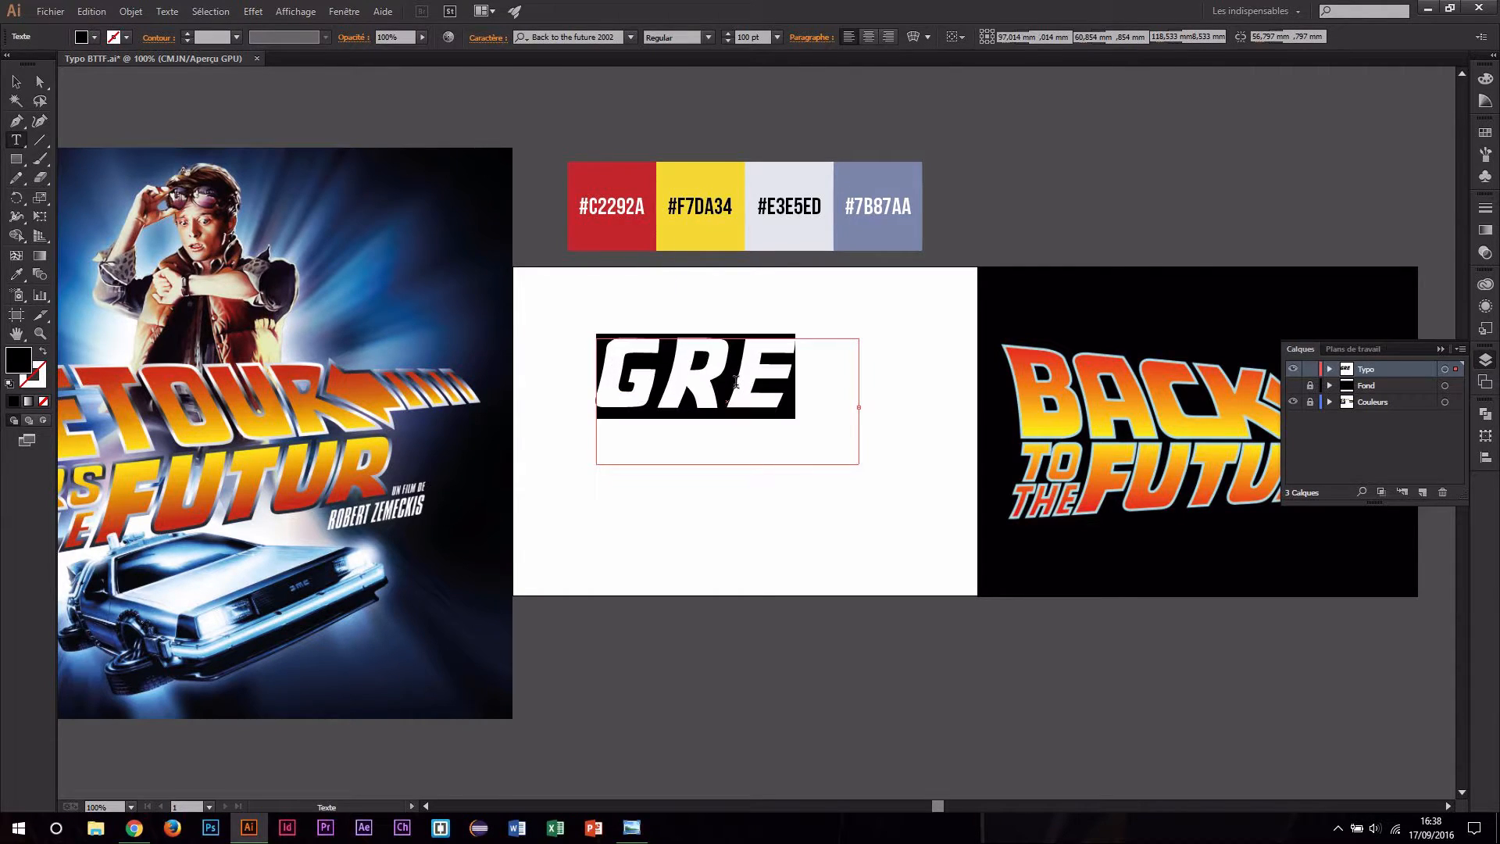
text(GREA)
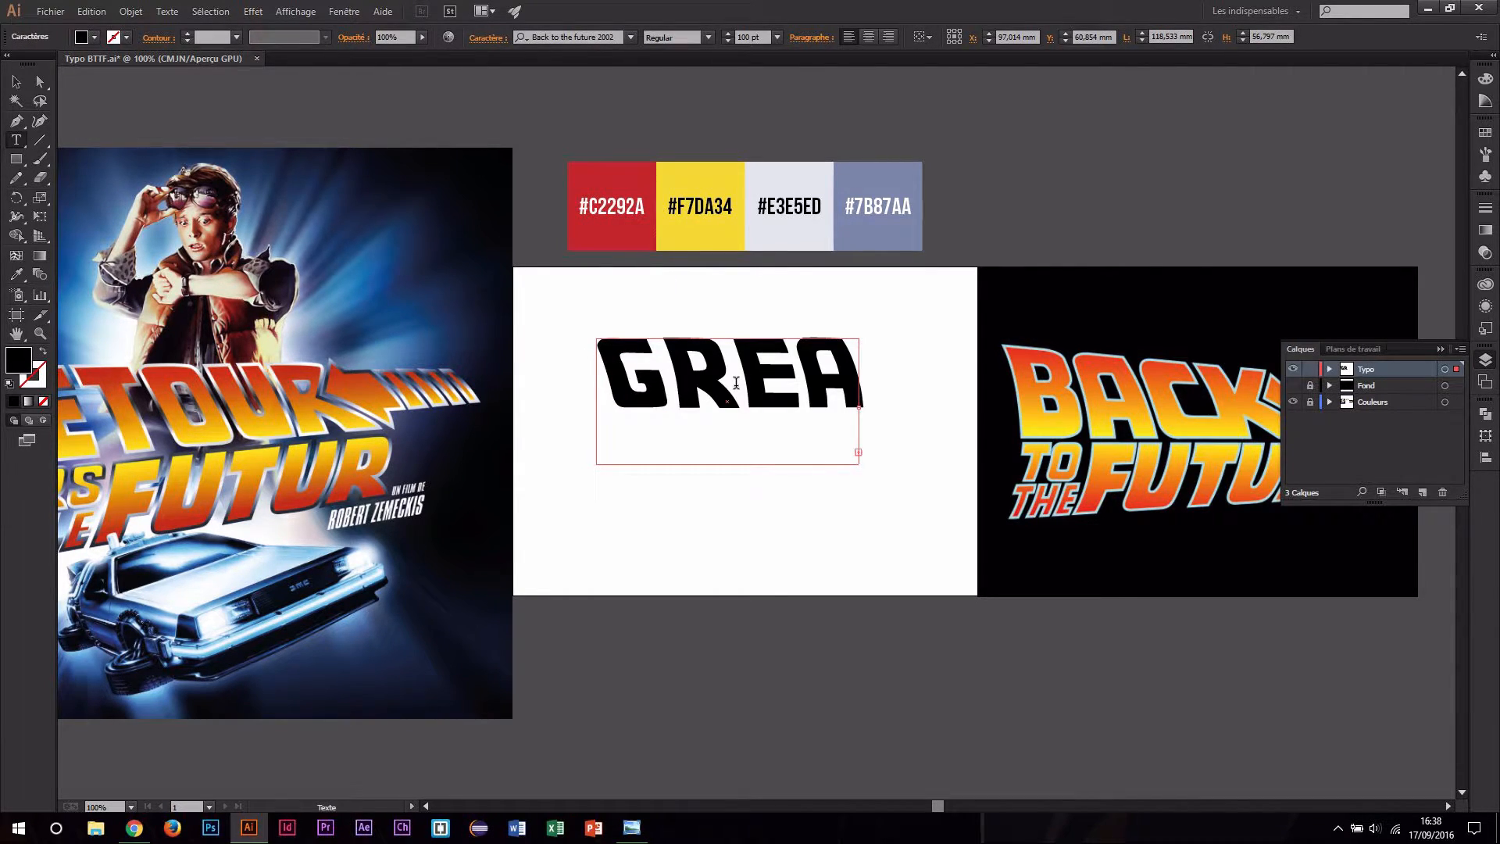
key(ctrl)
drag(859, 404, 934, 404)
ctrl+click(881, 425)
Duplicate the GREAT text frame and place the copy directly below the original.
key(v)
click(830, 408)
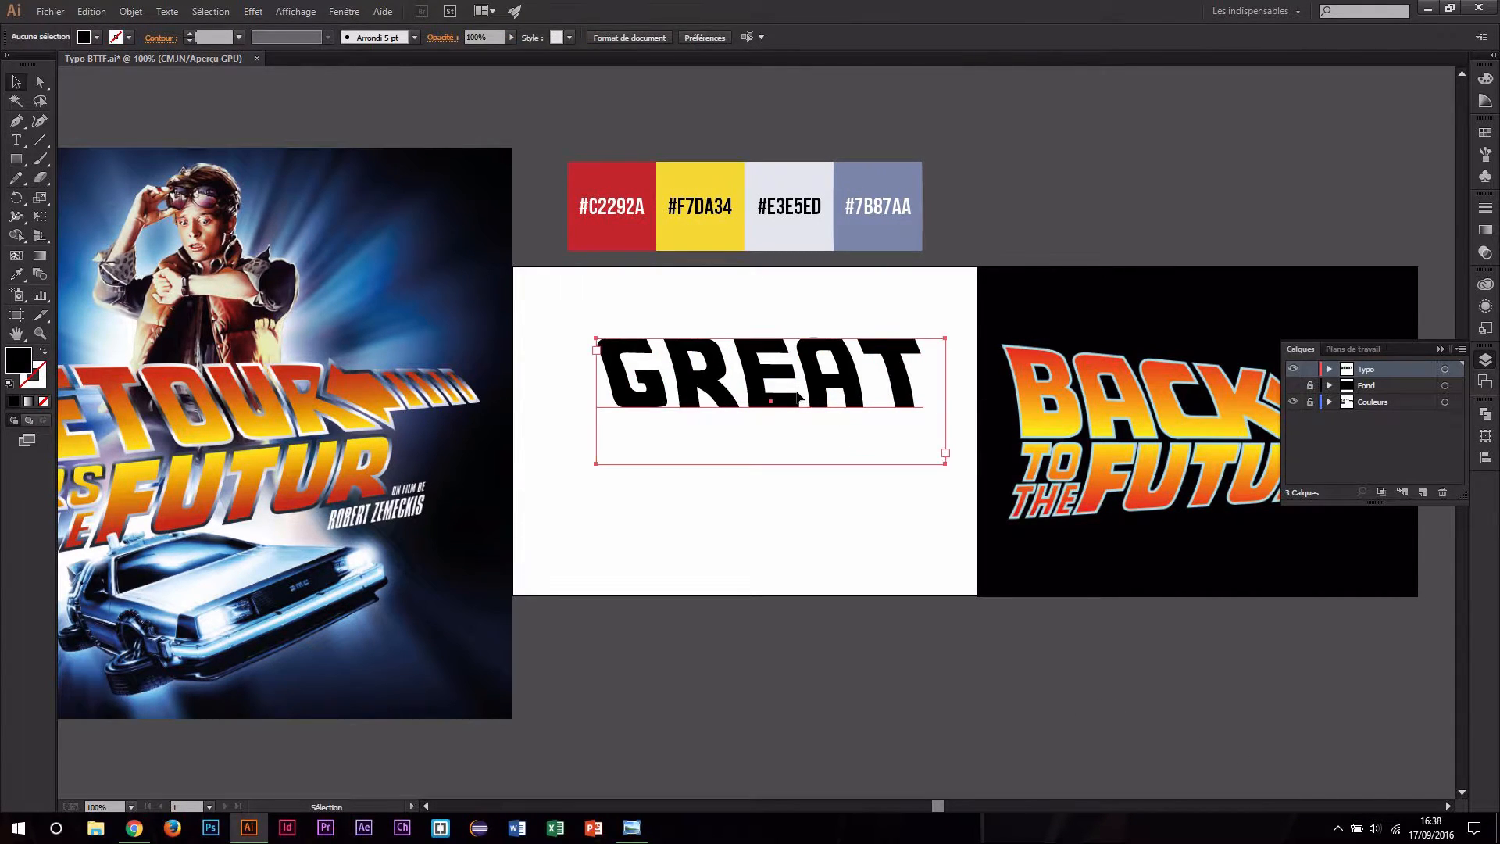
key(ctrl+c)
key(ctrl+v)
drag(768, 443, 775, 517)
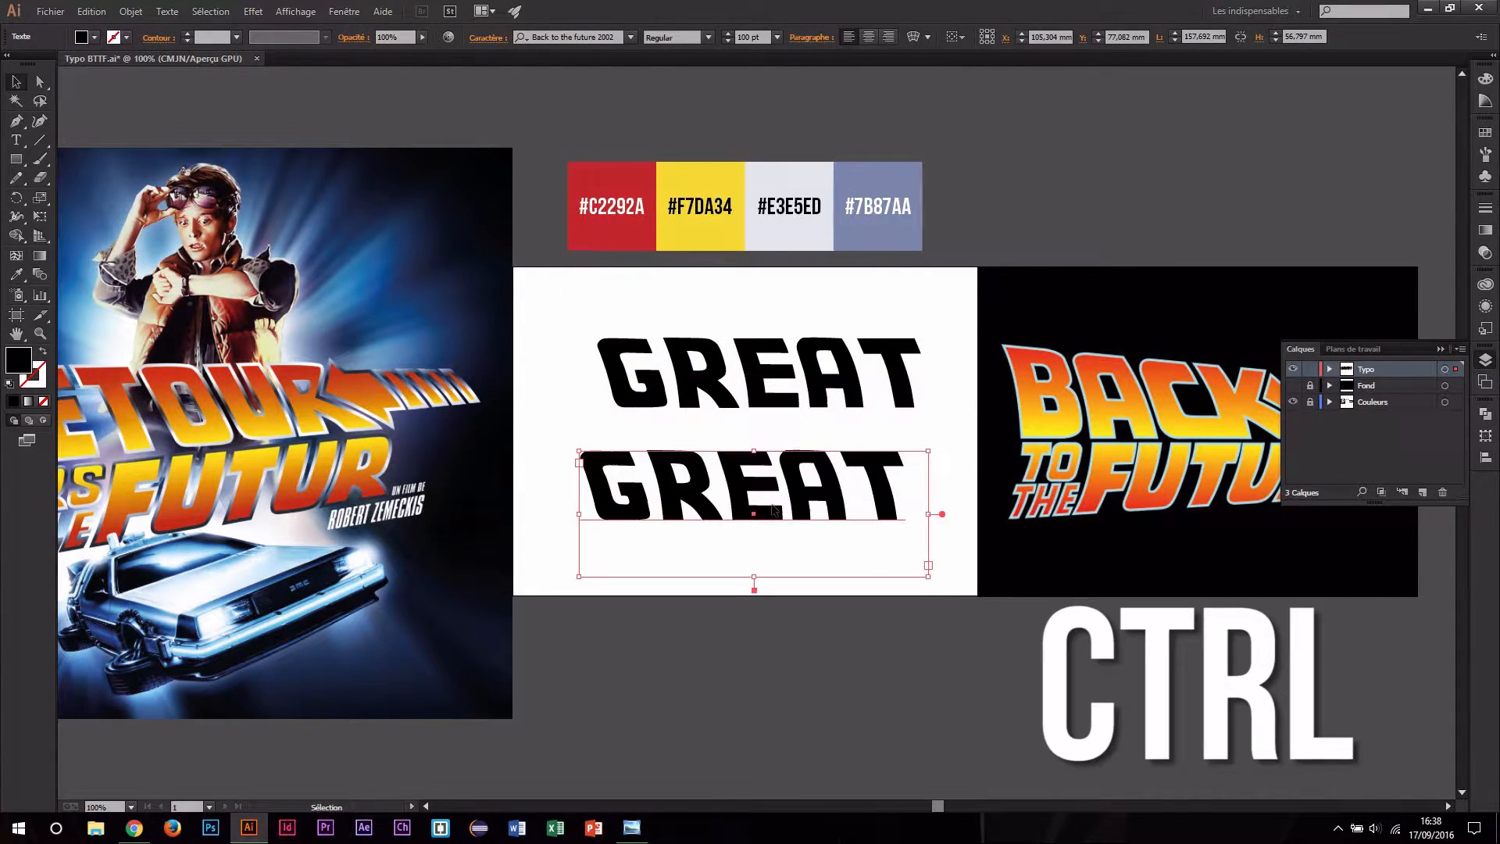
Replace the text of the lower copy with "SCOTT".
double_click(739, 495)
text(S)
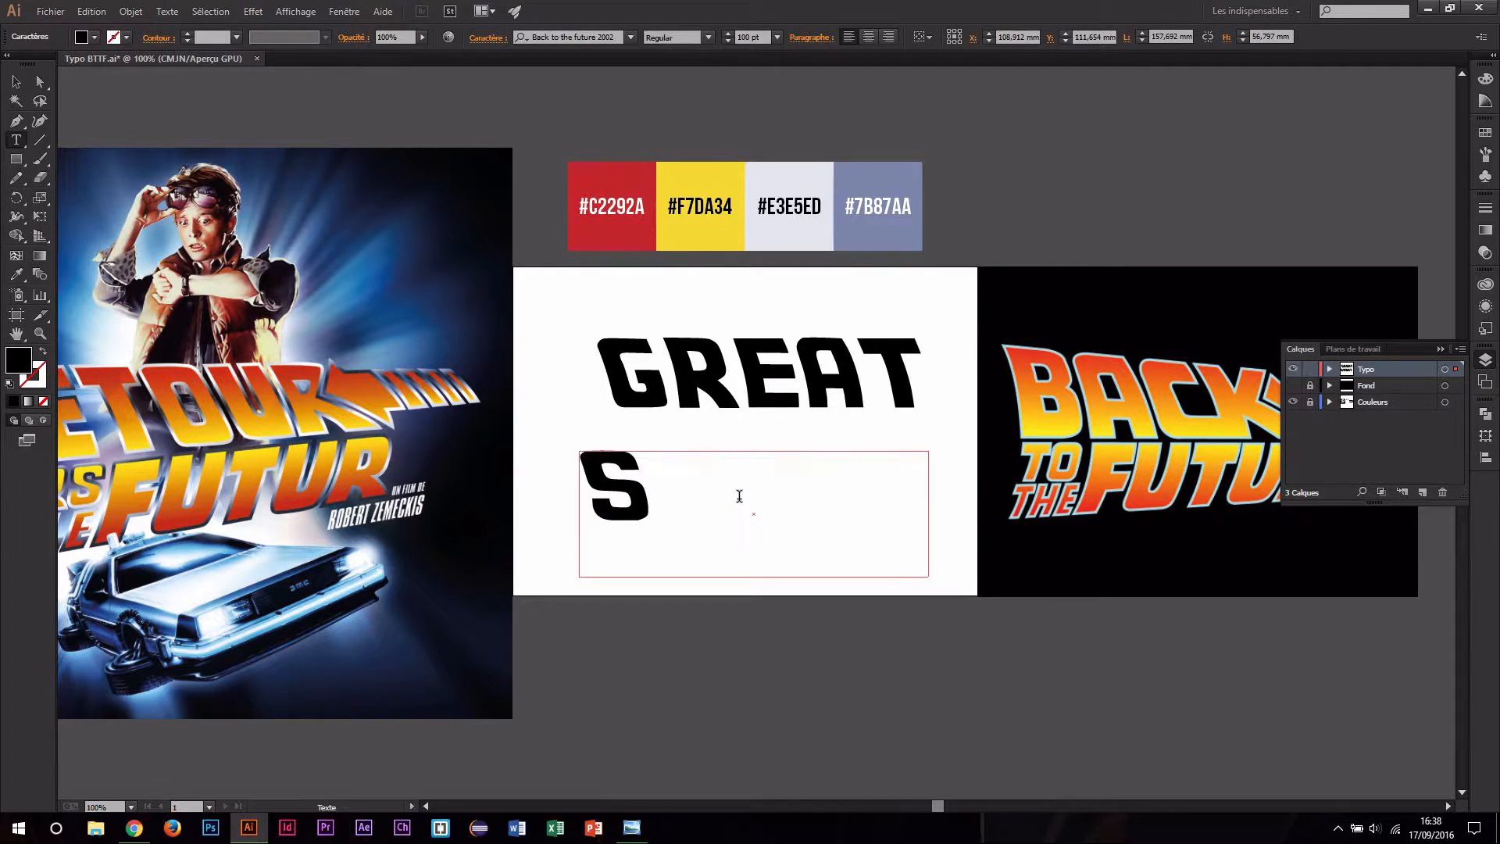
key(BackSpace)
text(SCOTT)
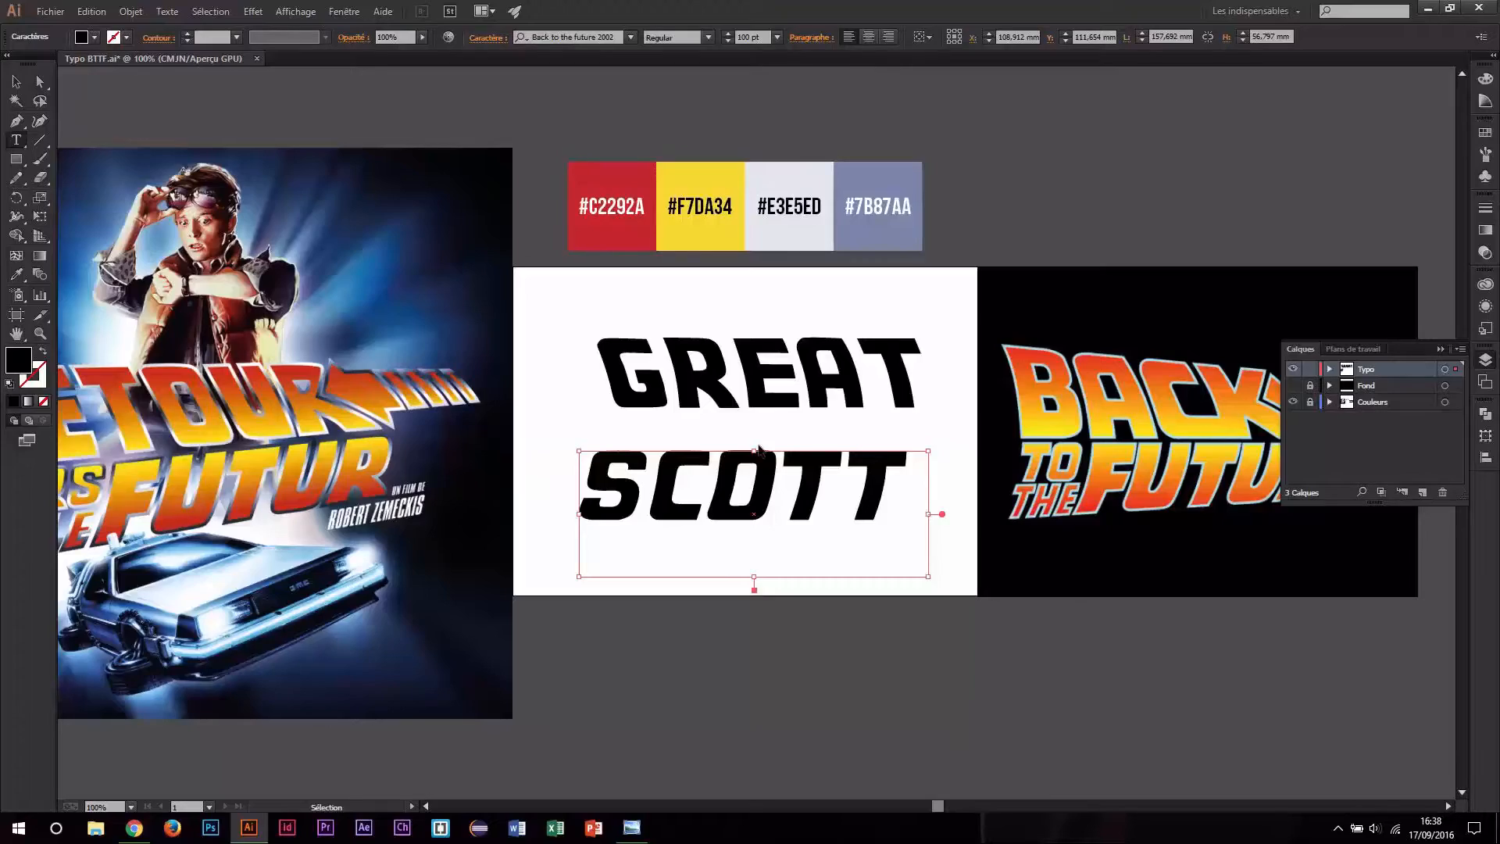
Move GREAT slightly up and to the left, and bring SCOTT closer beneath it, shifted a little to the right.
click(754, 443)
key(v)
drag(754, 389, 741, 384)
drag(762, 500, 777, 489)
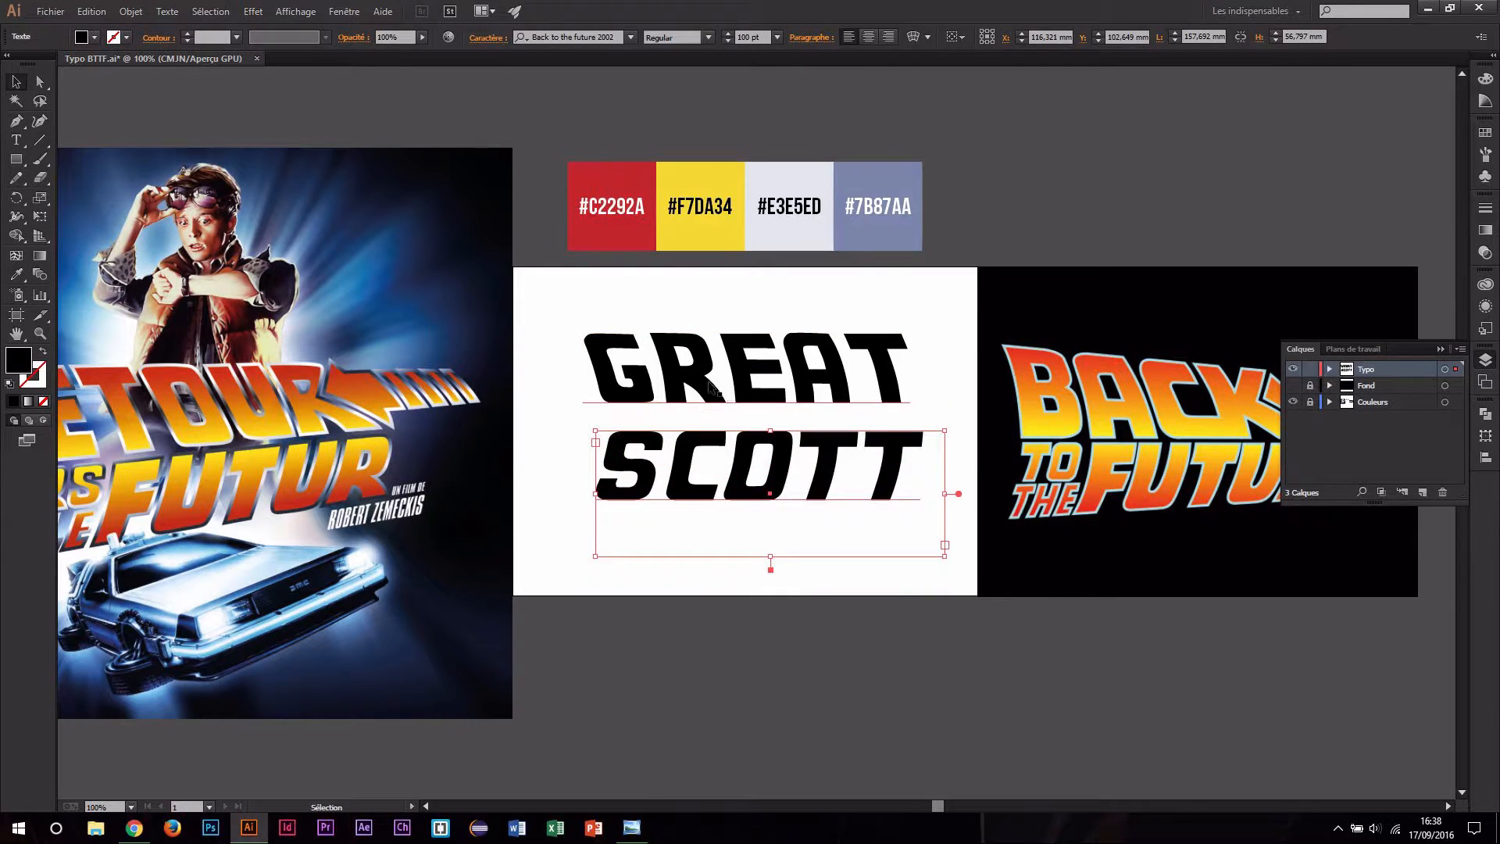
Expand the GREAT text into vector shapes with both object and fill included.
click(709, 385)
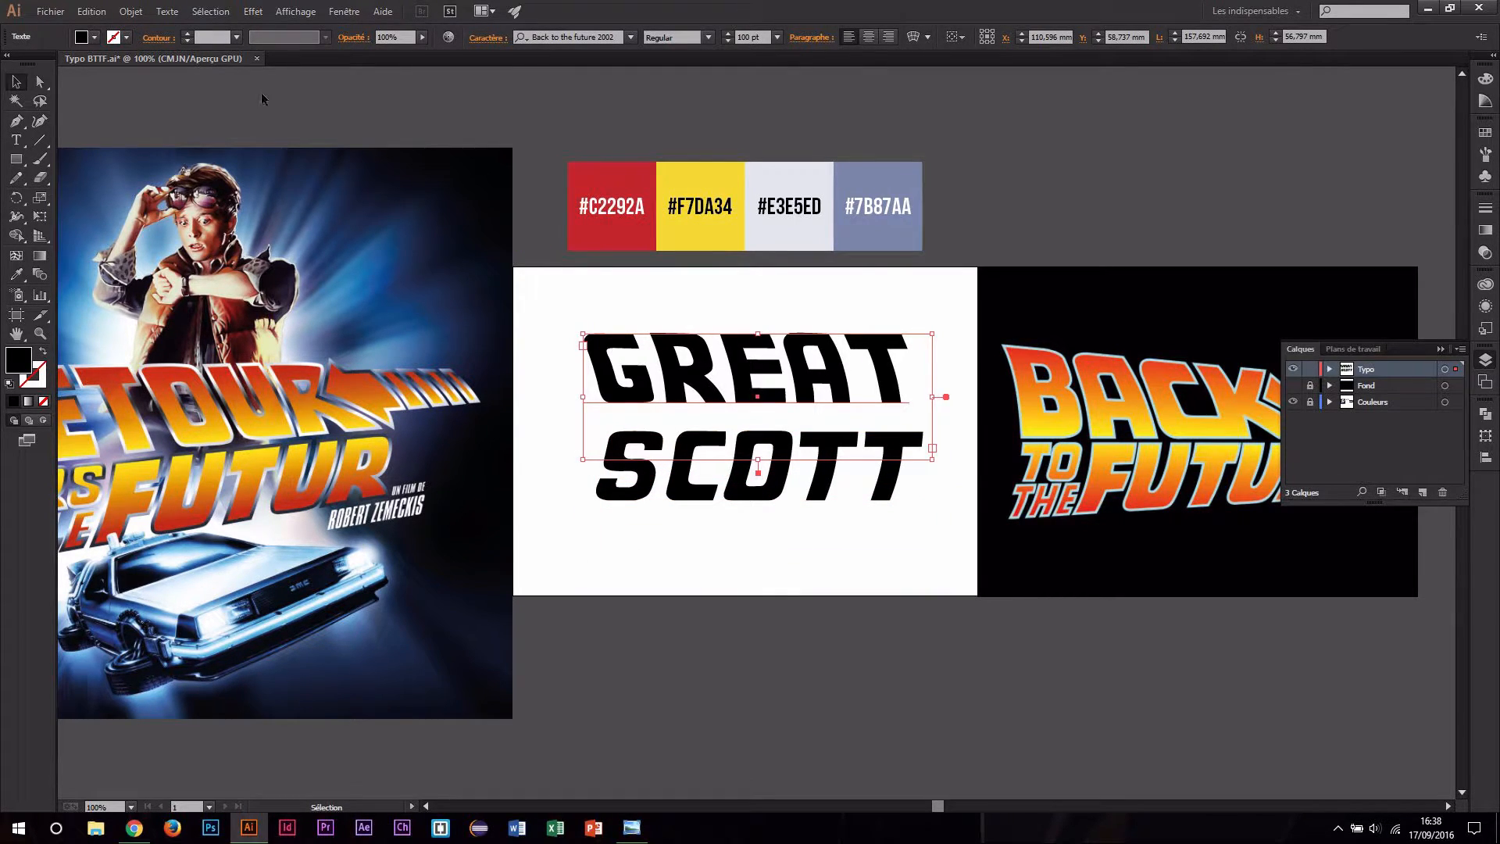
click(130, 11)
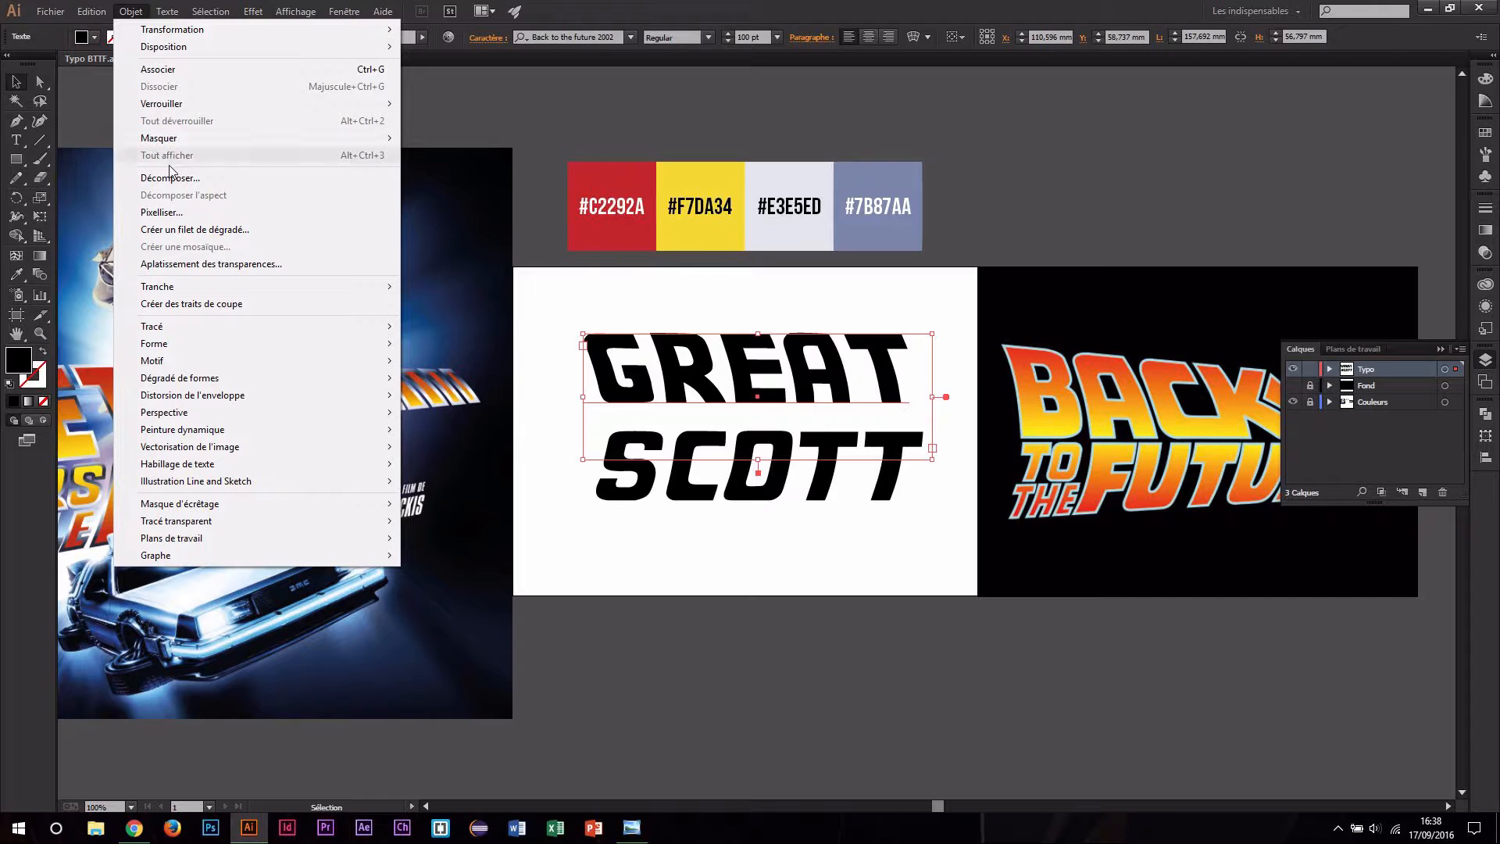
click(173, 176)
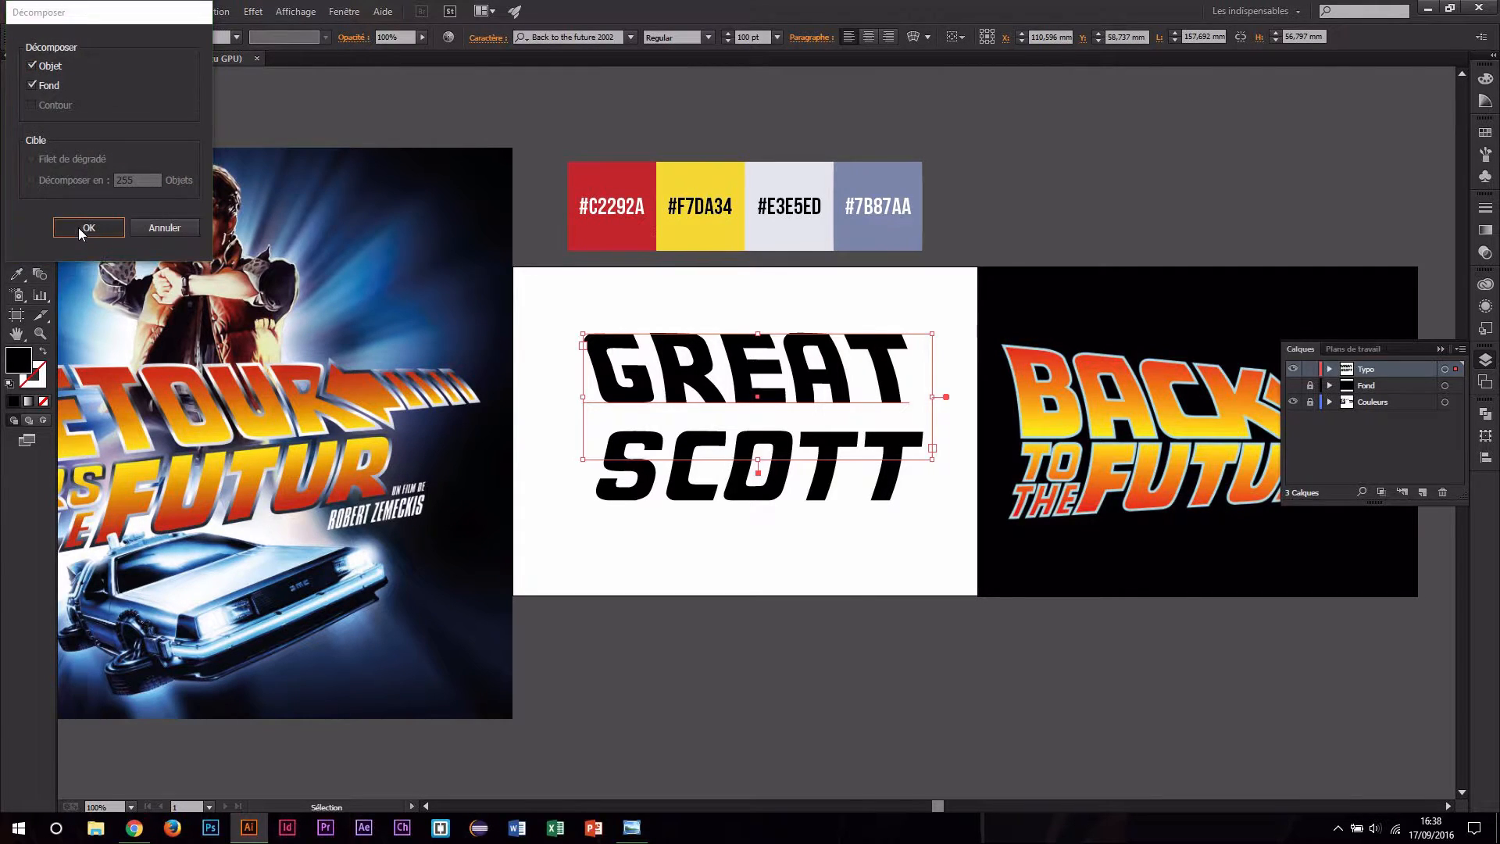
click(86, 227)
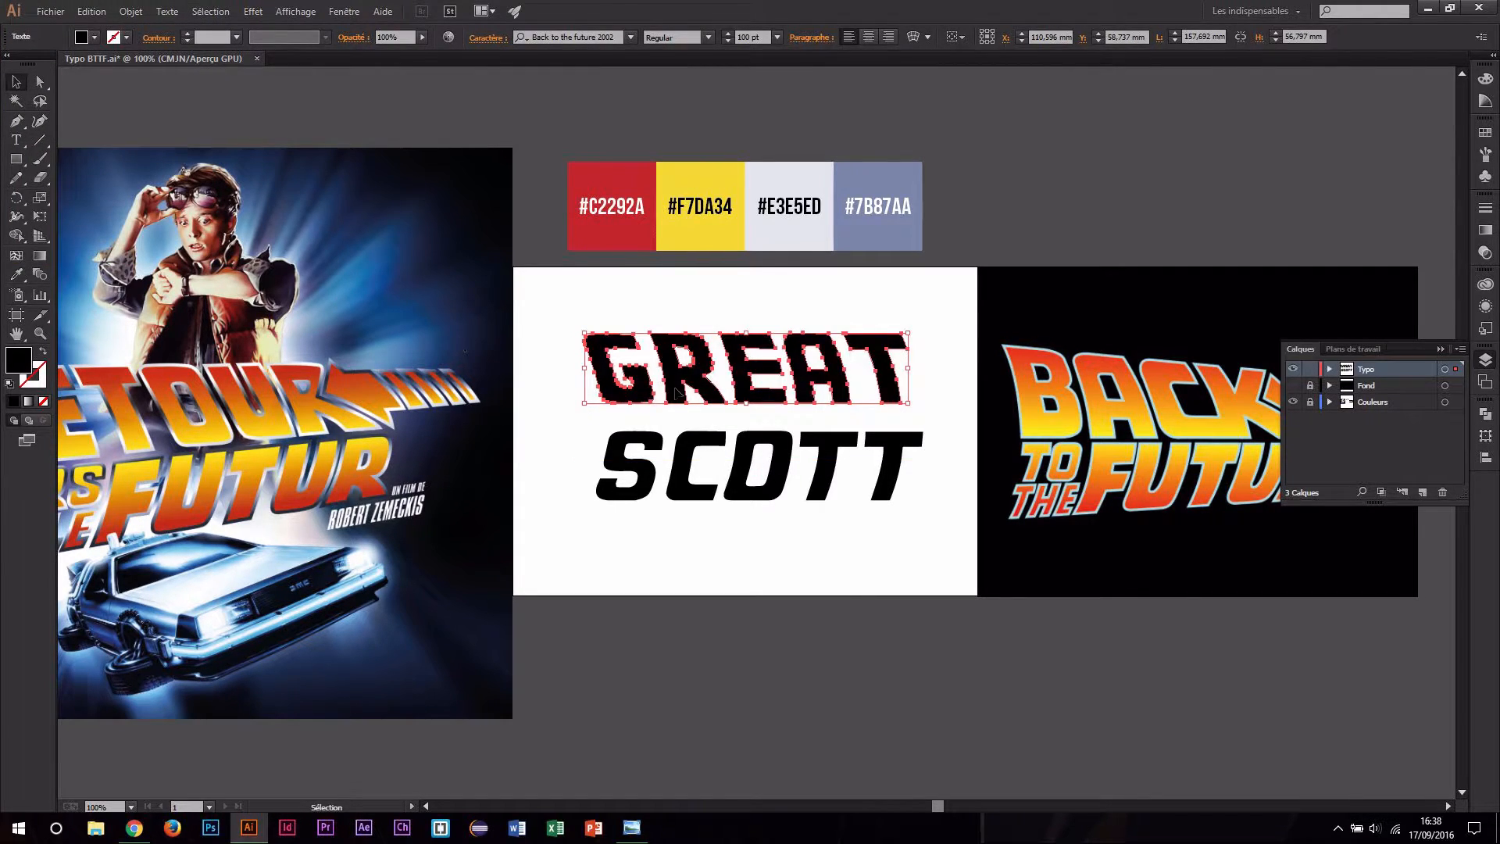
click(714, 300)
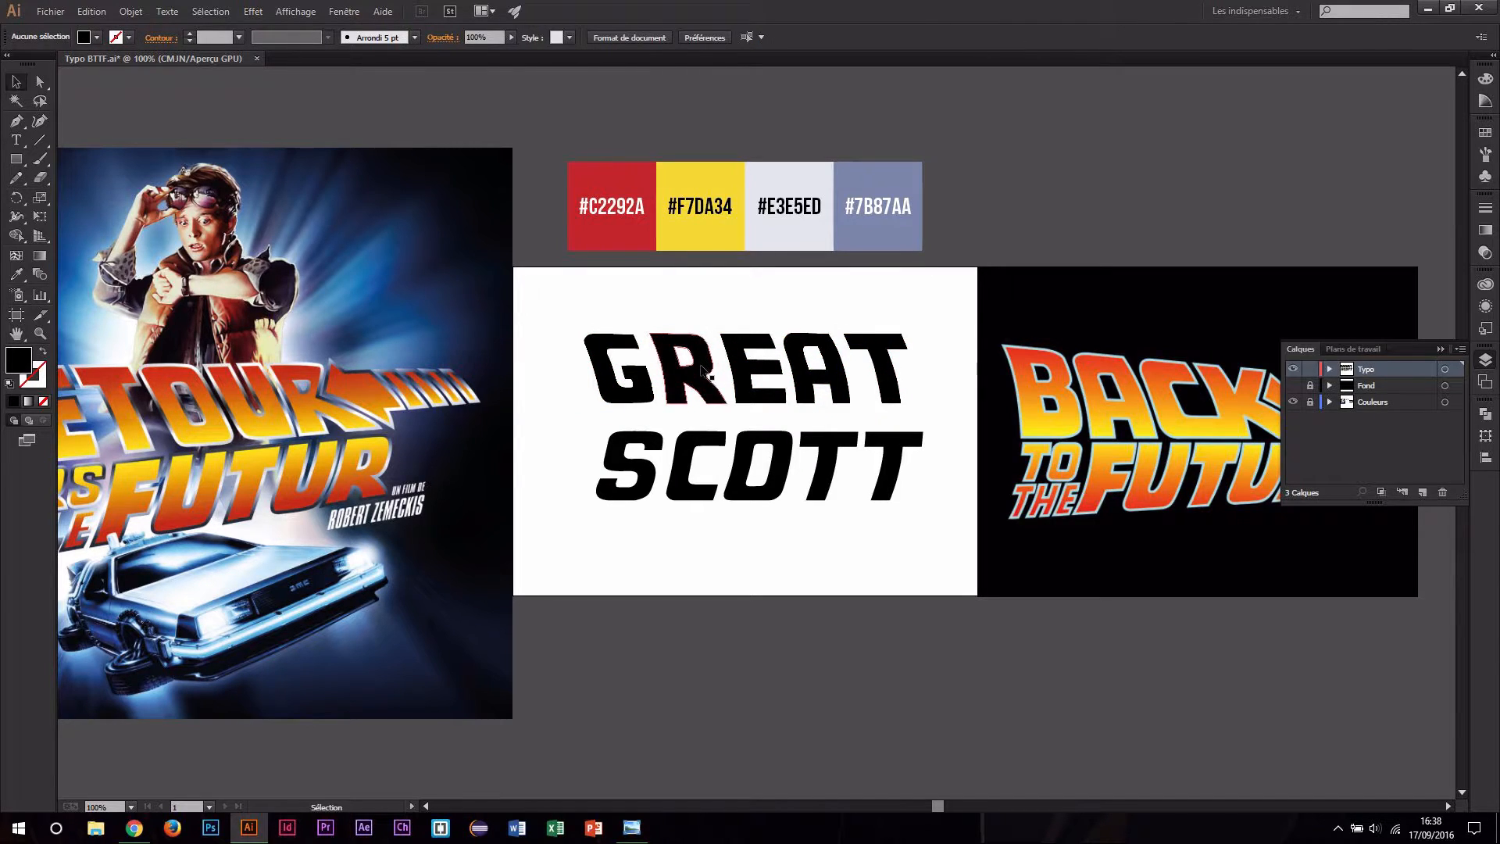
Convert the SCOTT text to outlines.
click(713, 448)
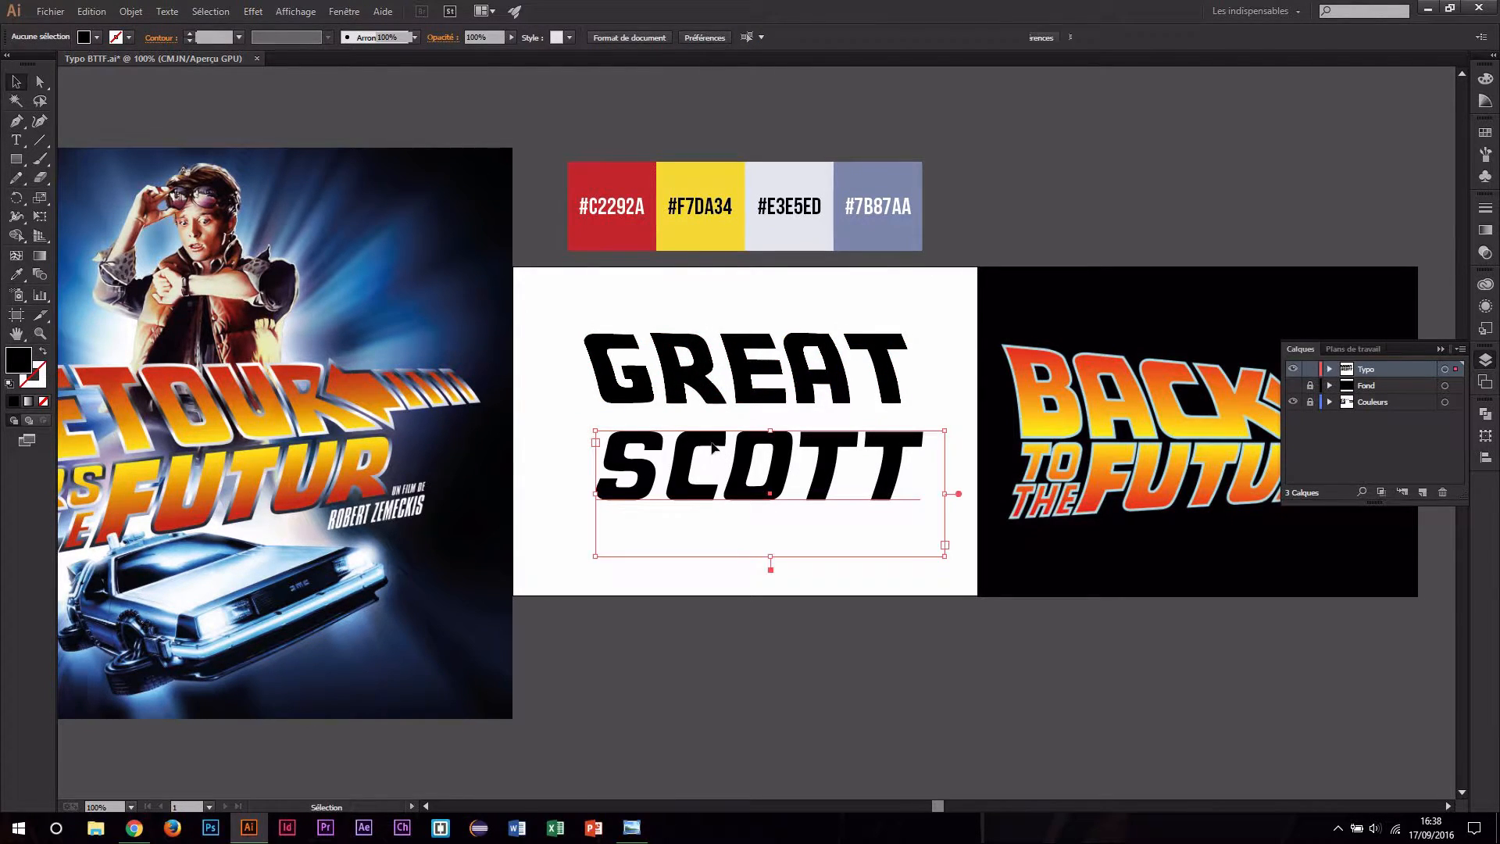
key(ctrl+shift+o)
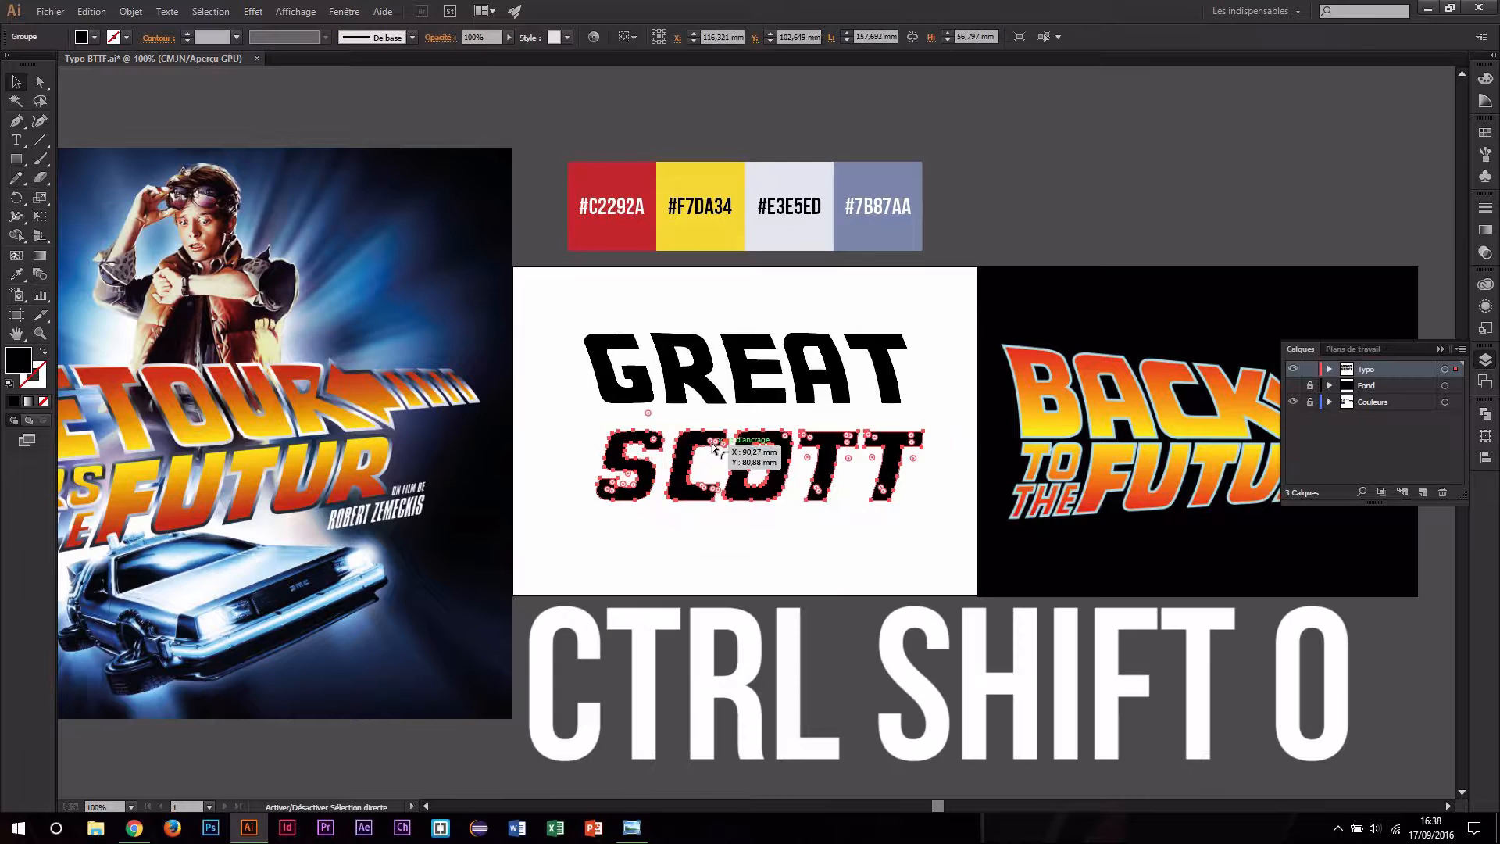
click(726, 536)
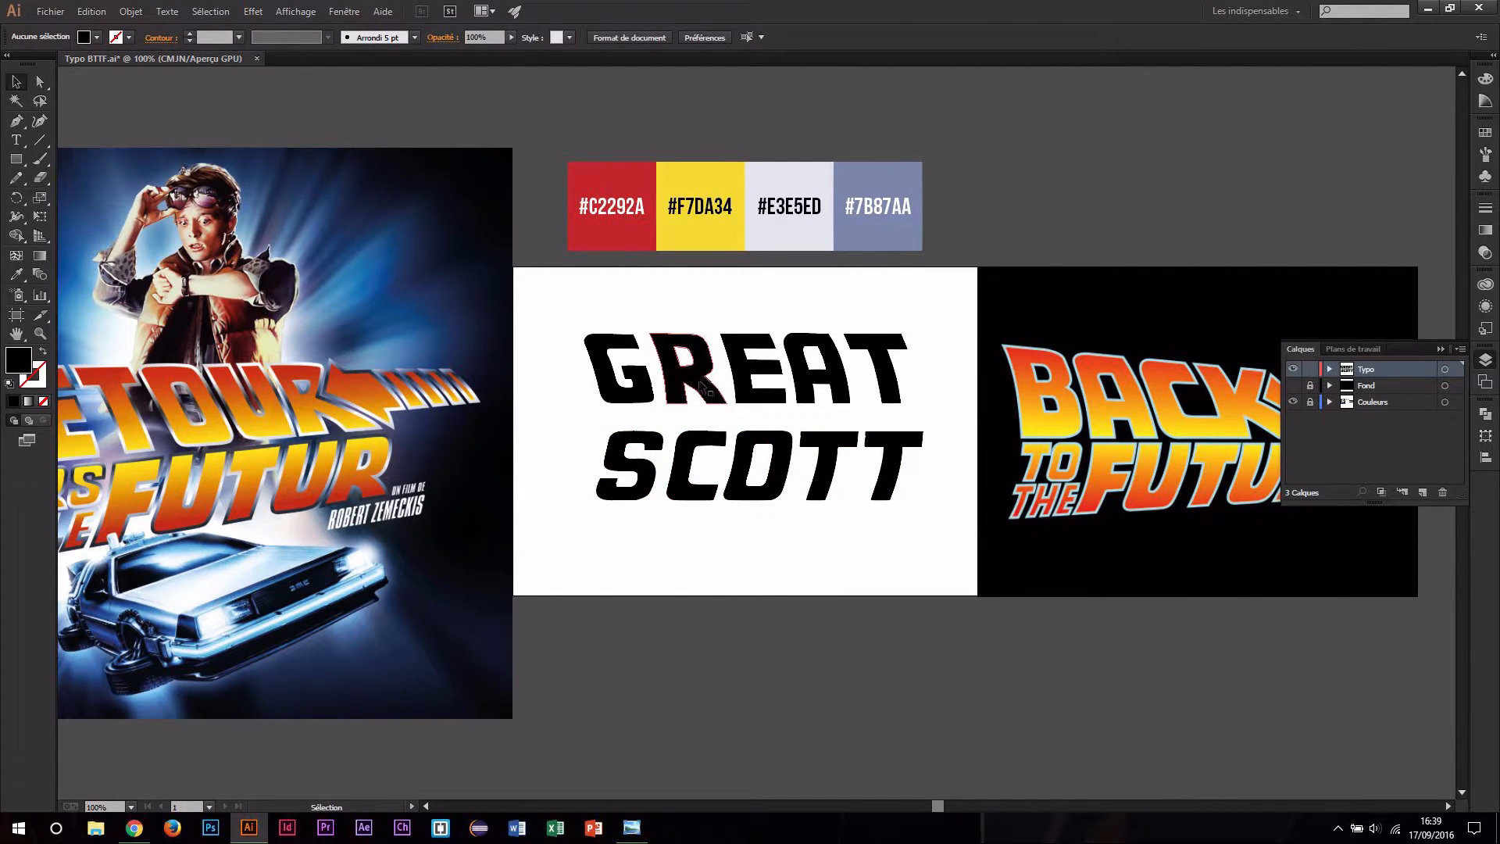
Tighten the spacing between the two outlined words, with GREAT shifted down-left and SCOTT slightly to the right.
scroll(763, 408, up, 1)
drag(739, 372, 728, 392)
drag(750, 453, 762, 448)
Scale the GREAT lettering narrower and taller, to about 123 mm wide and 37 mm high.
click(759, 379)
scroll(818, 430, right, 2)
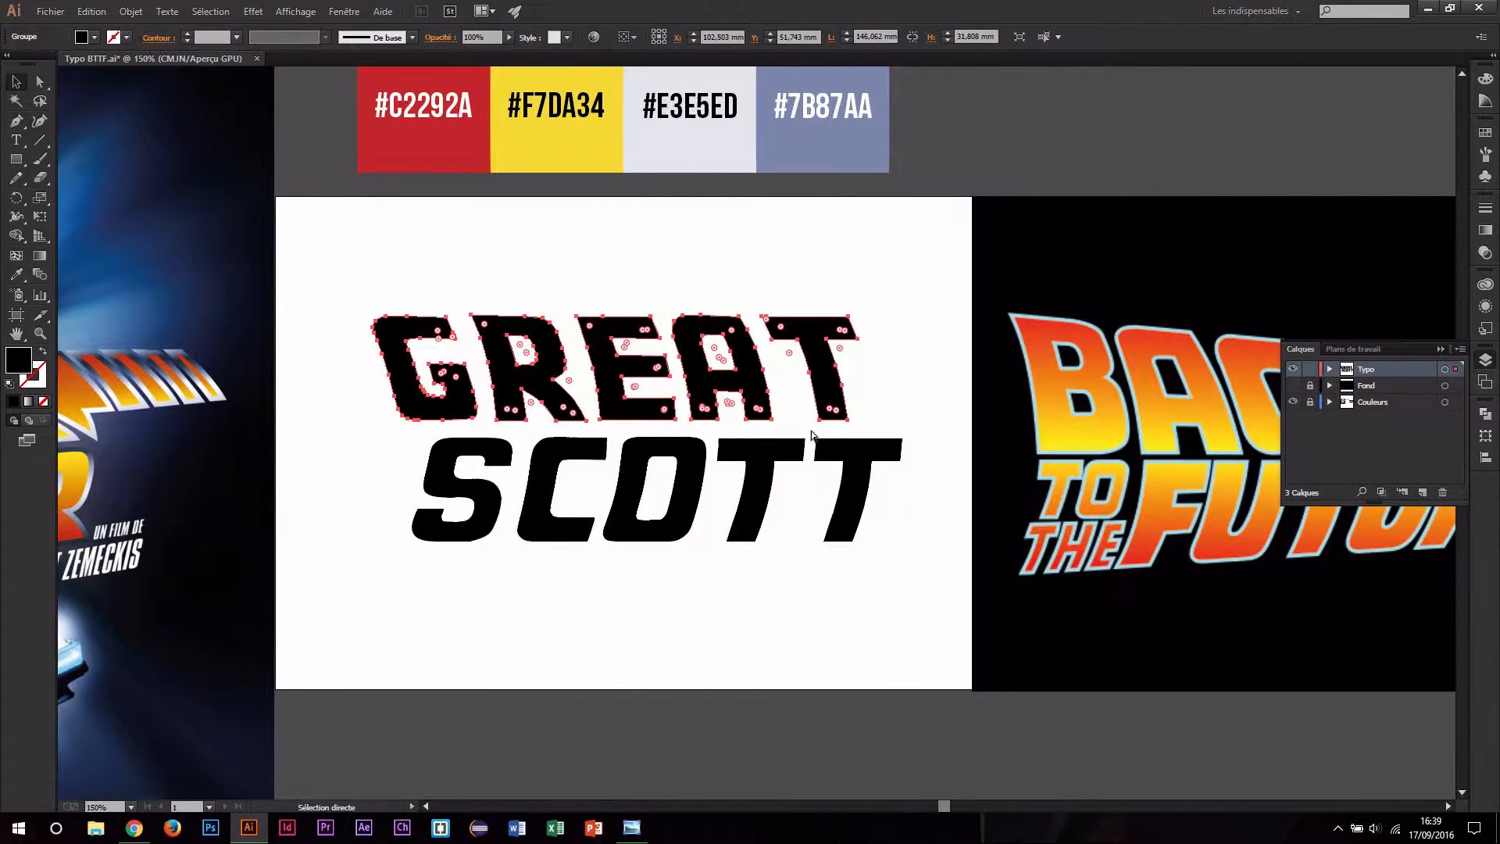
scroll(804, 437, left, 6)
scroll(682, 506, left, 2)
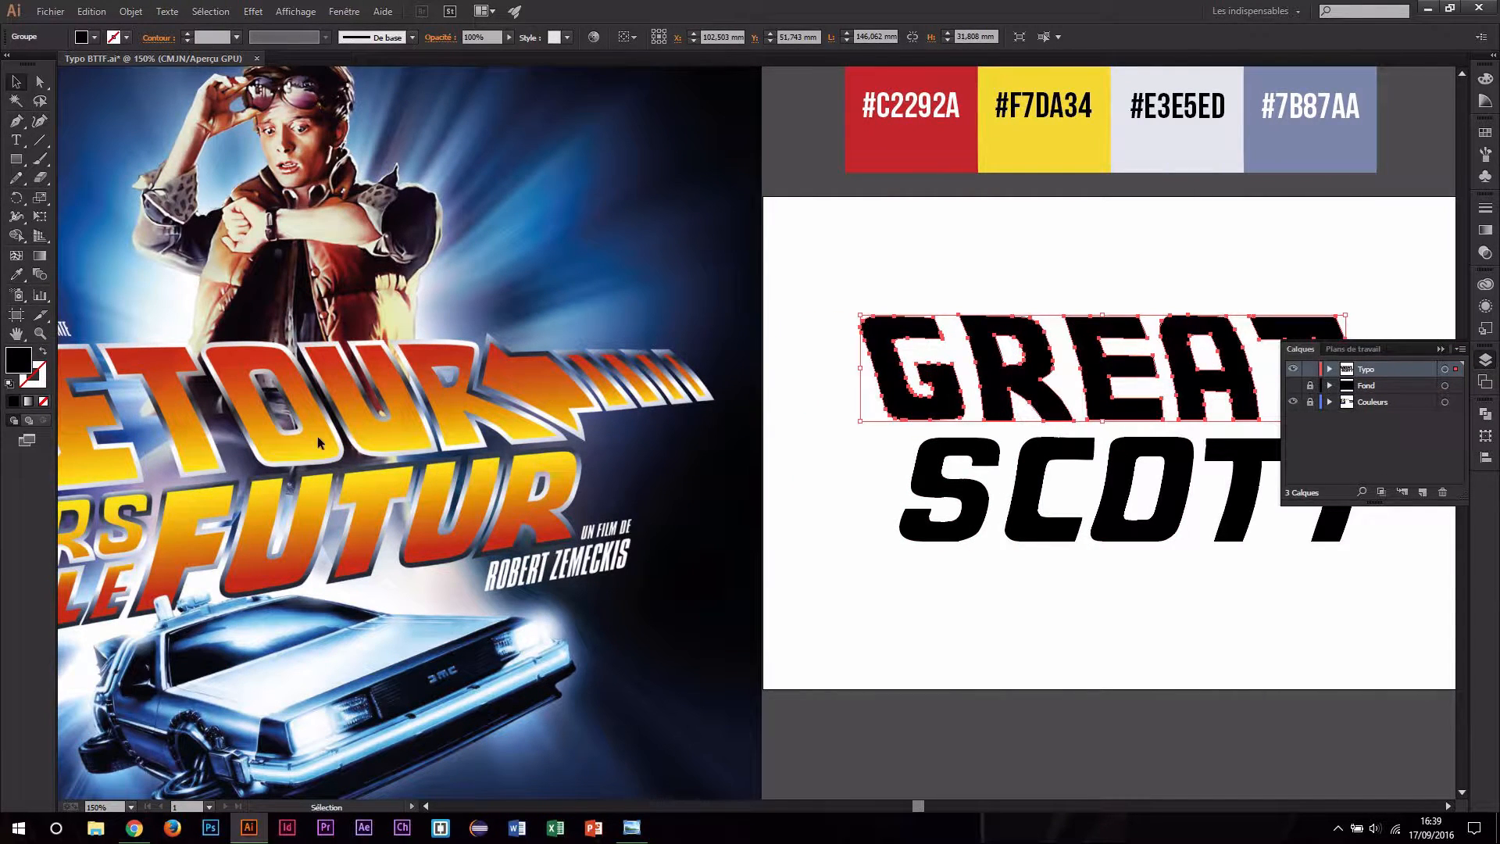
ctrl+alt+click(502, 451)
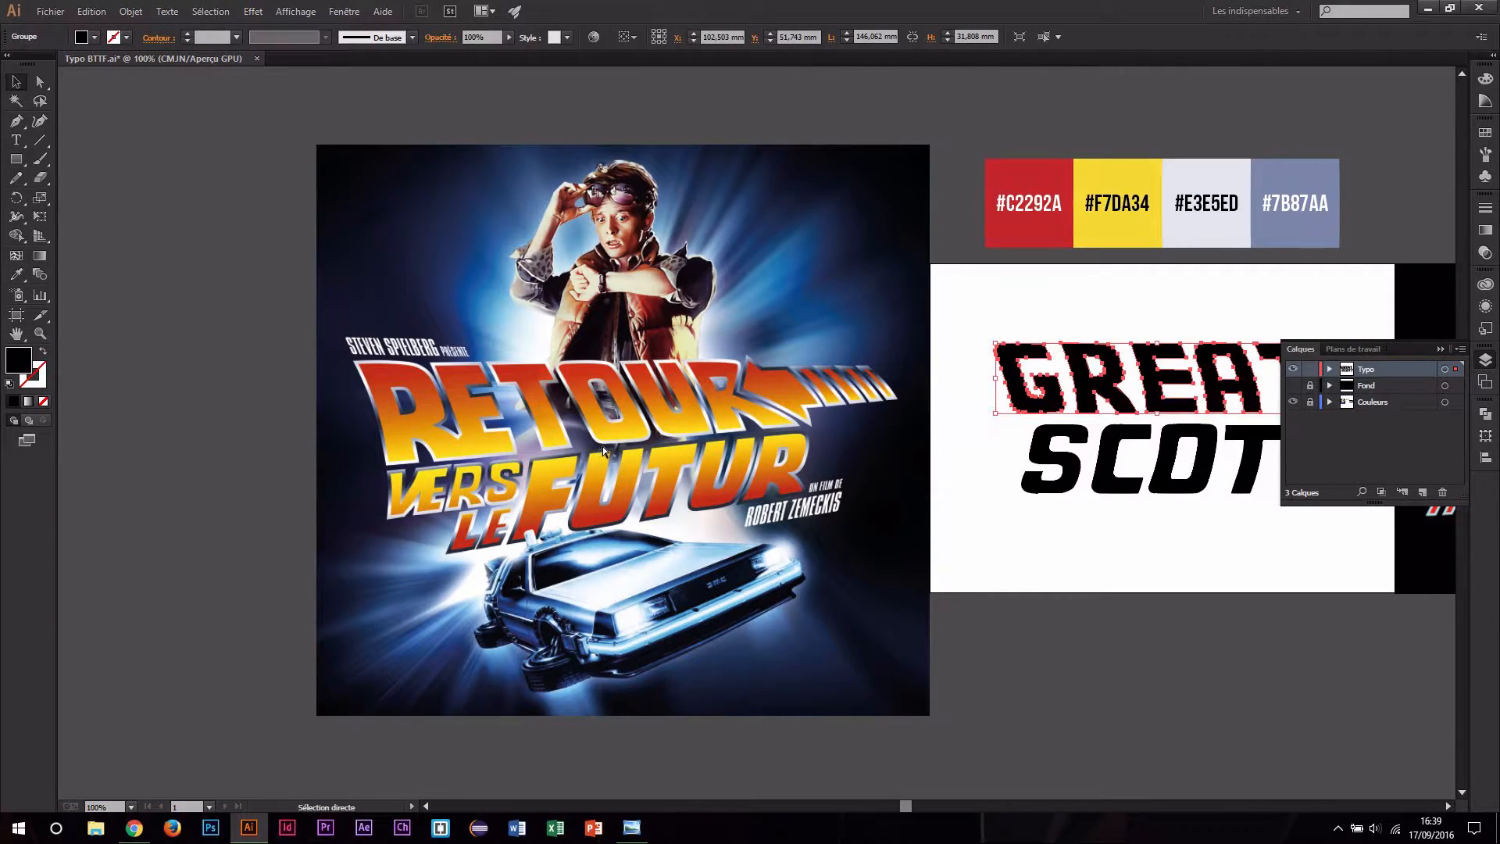
scroll(601, 446, right, 2)
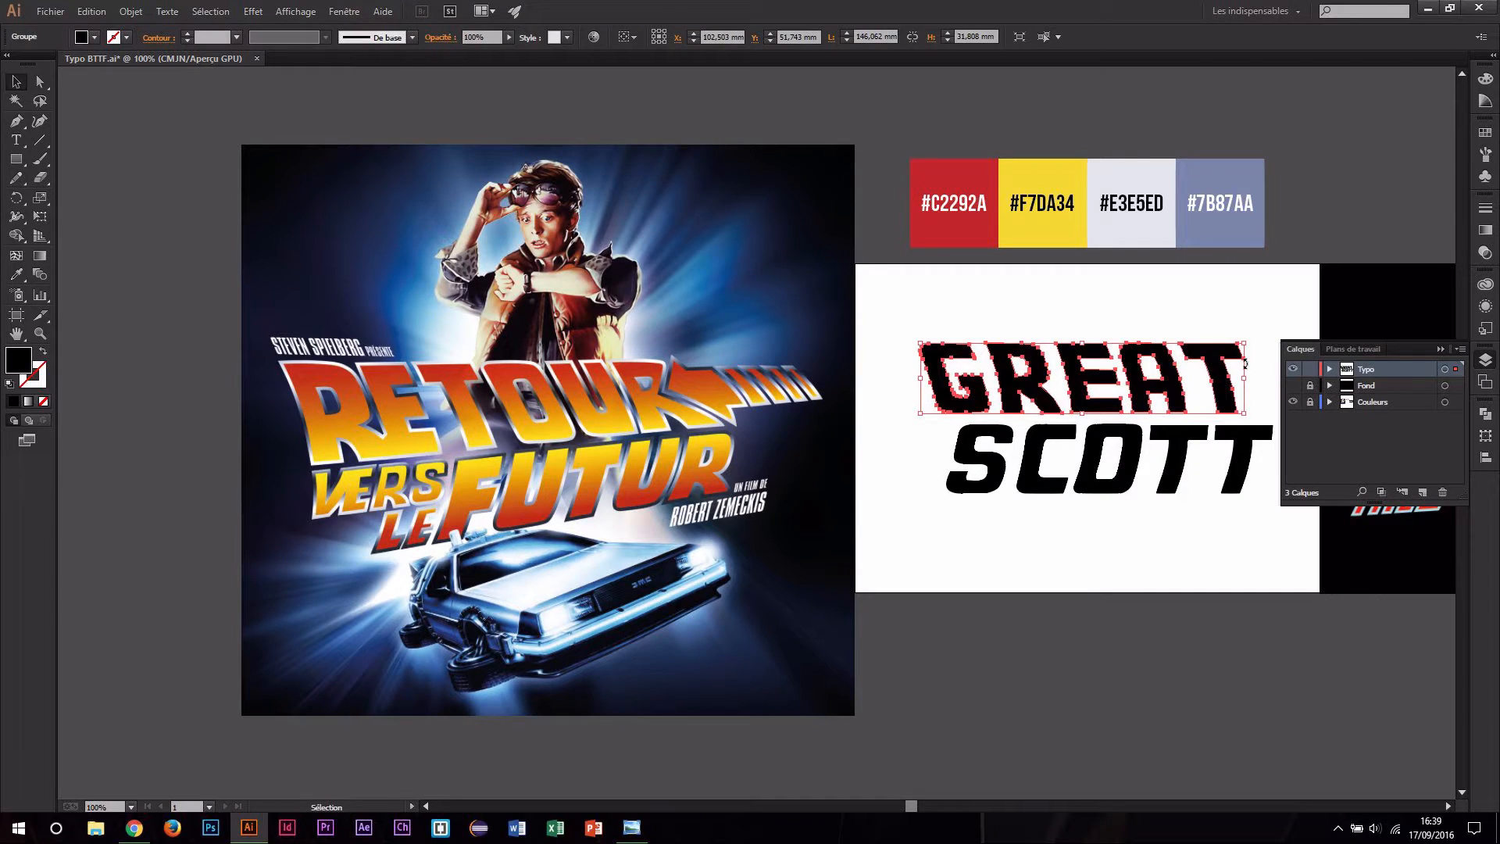
drag(1244, 343, 1193, 332)
Scale the SCOTT lettering down from its lower-right corner, making it narrower and slightly shorter.
click(1092, 453)
scroll(1070, 508, right, 1)
scroll(1070, 508, right, 2)
key(v)
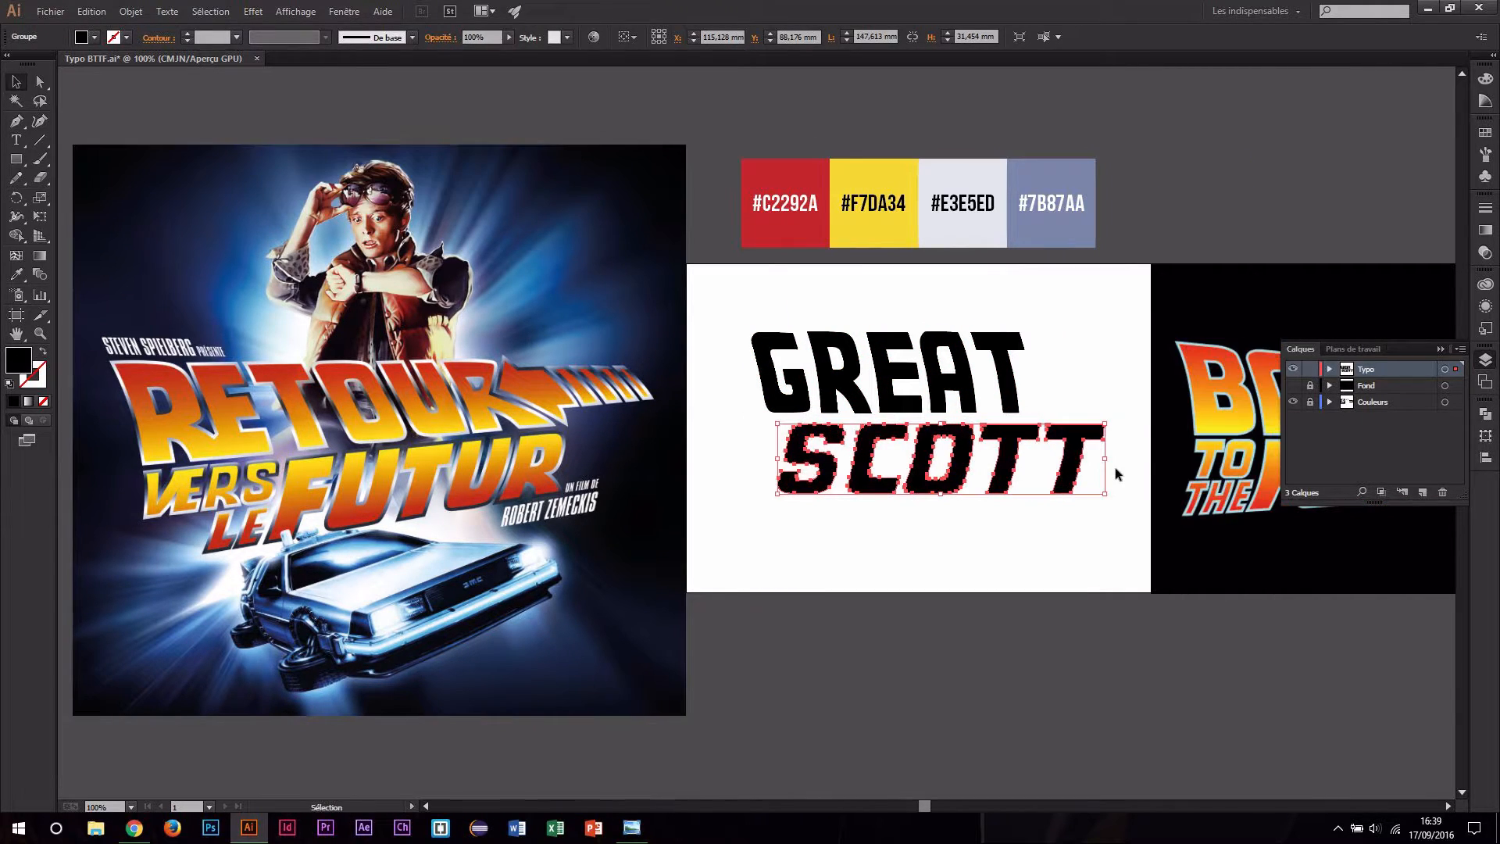
drag(1103, 494, 1046, 483)
Narrow the GREAT lettering to about 116 mm and shift it right so that it lines up above SCOTT.
click(1004, 378)
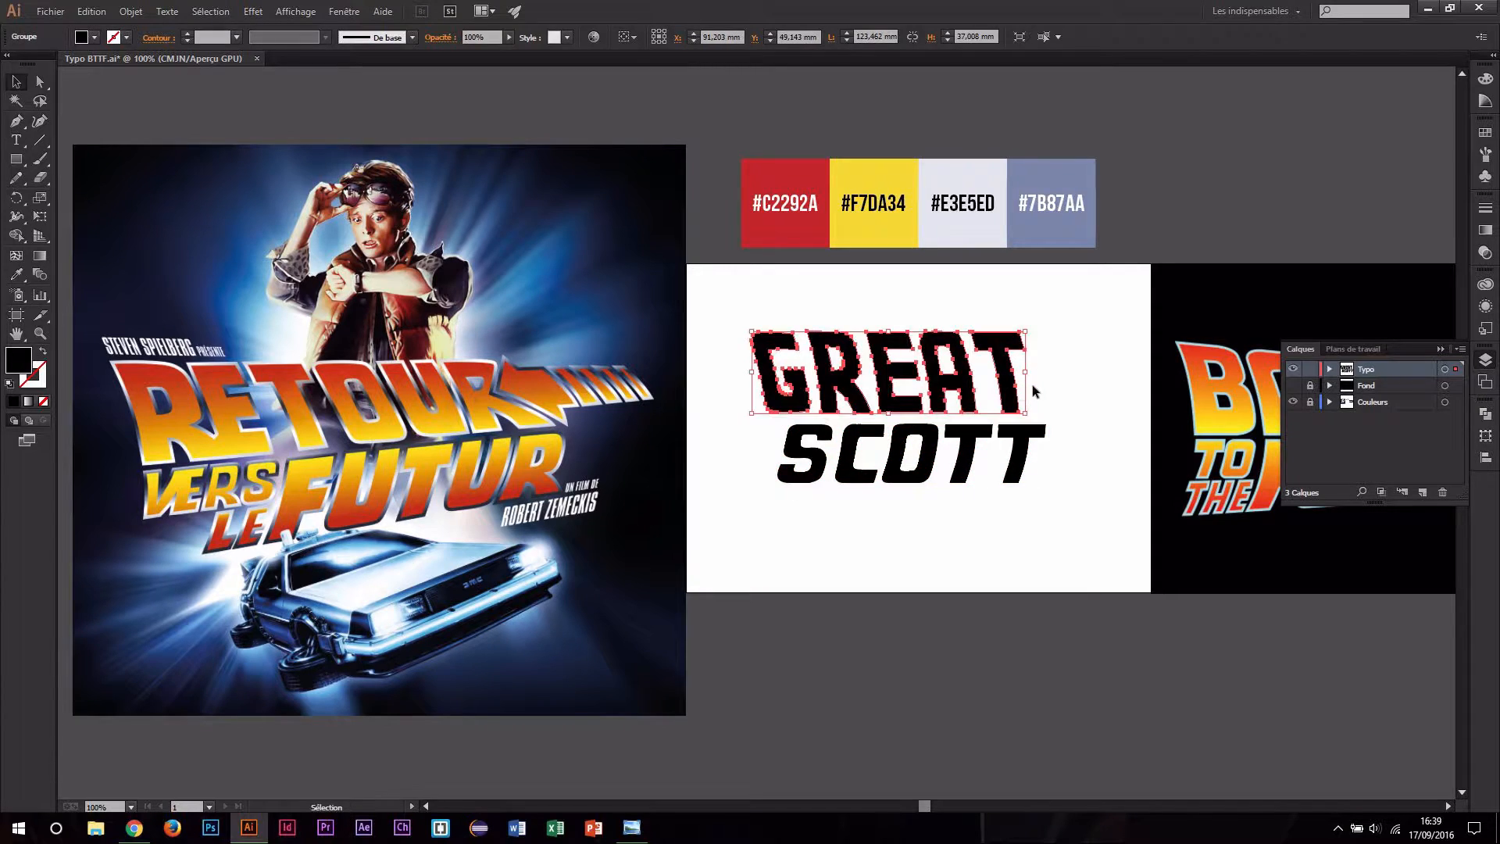
drag(1026, 373, 958, 397)
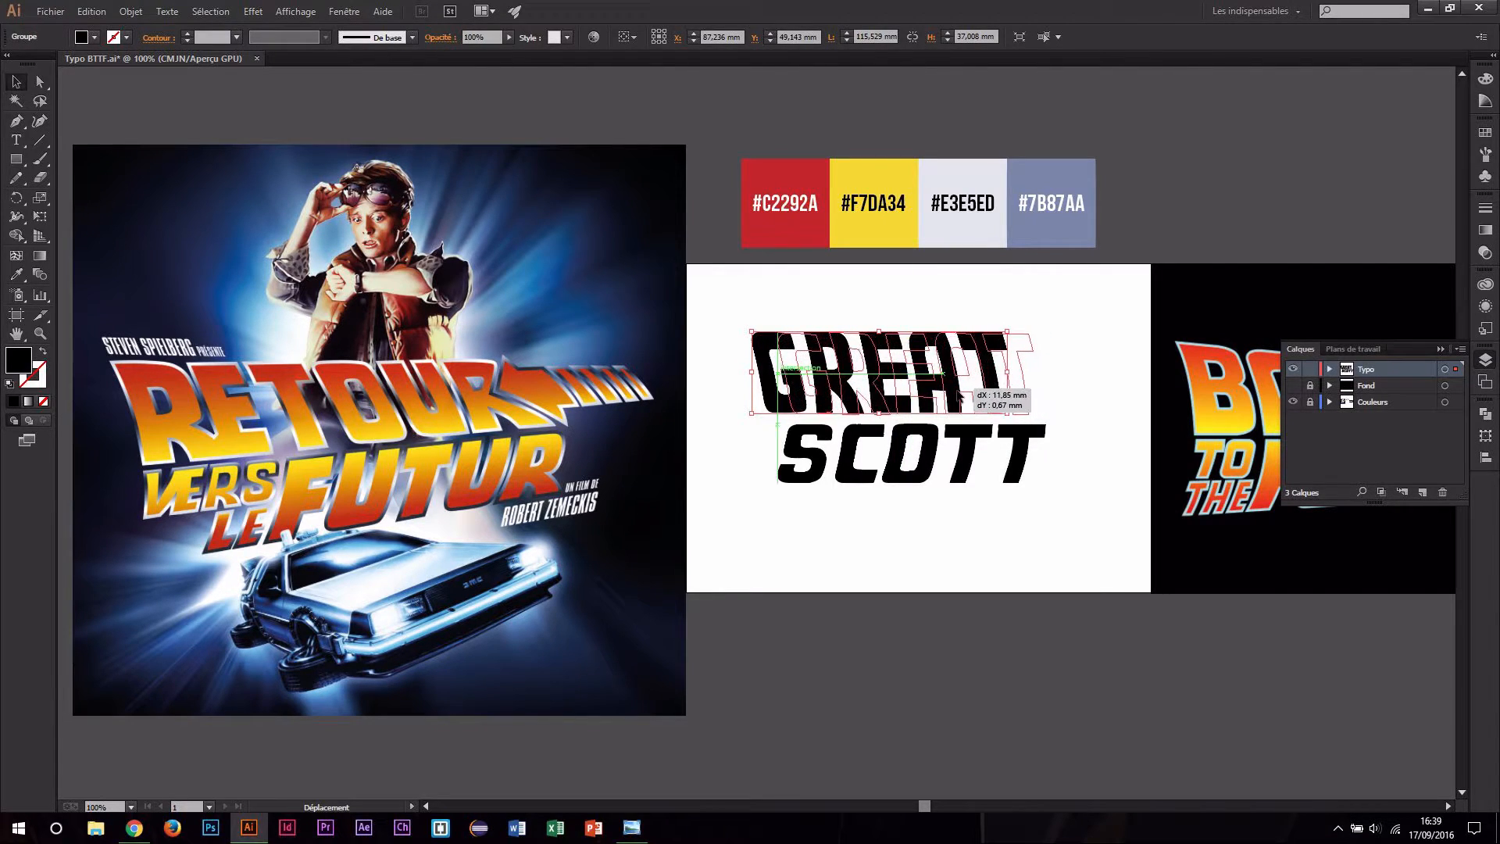
drag(1025, 441, 1024, 453)
click(1010, 514)
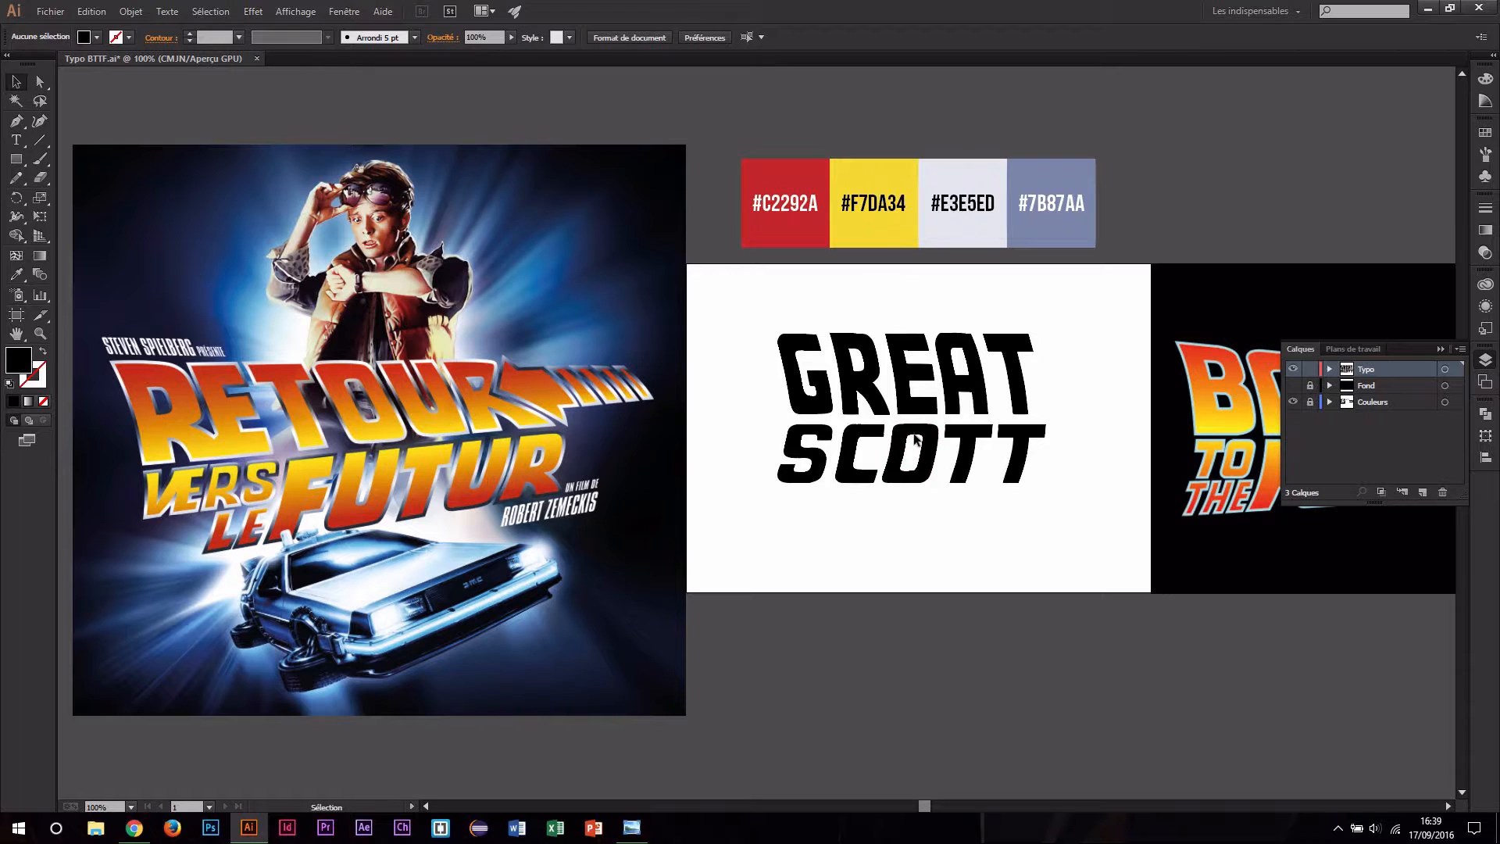
Apply a Free Distort effect to GREAT, pulling its upper-left corner up and outward and its upper-right corner down and inward.
click(904, 393)
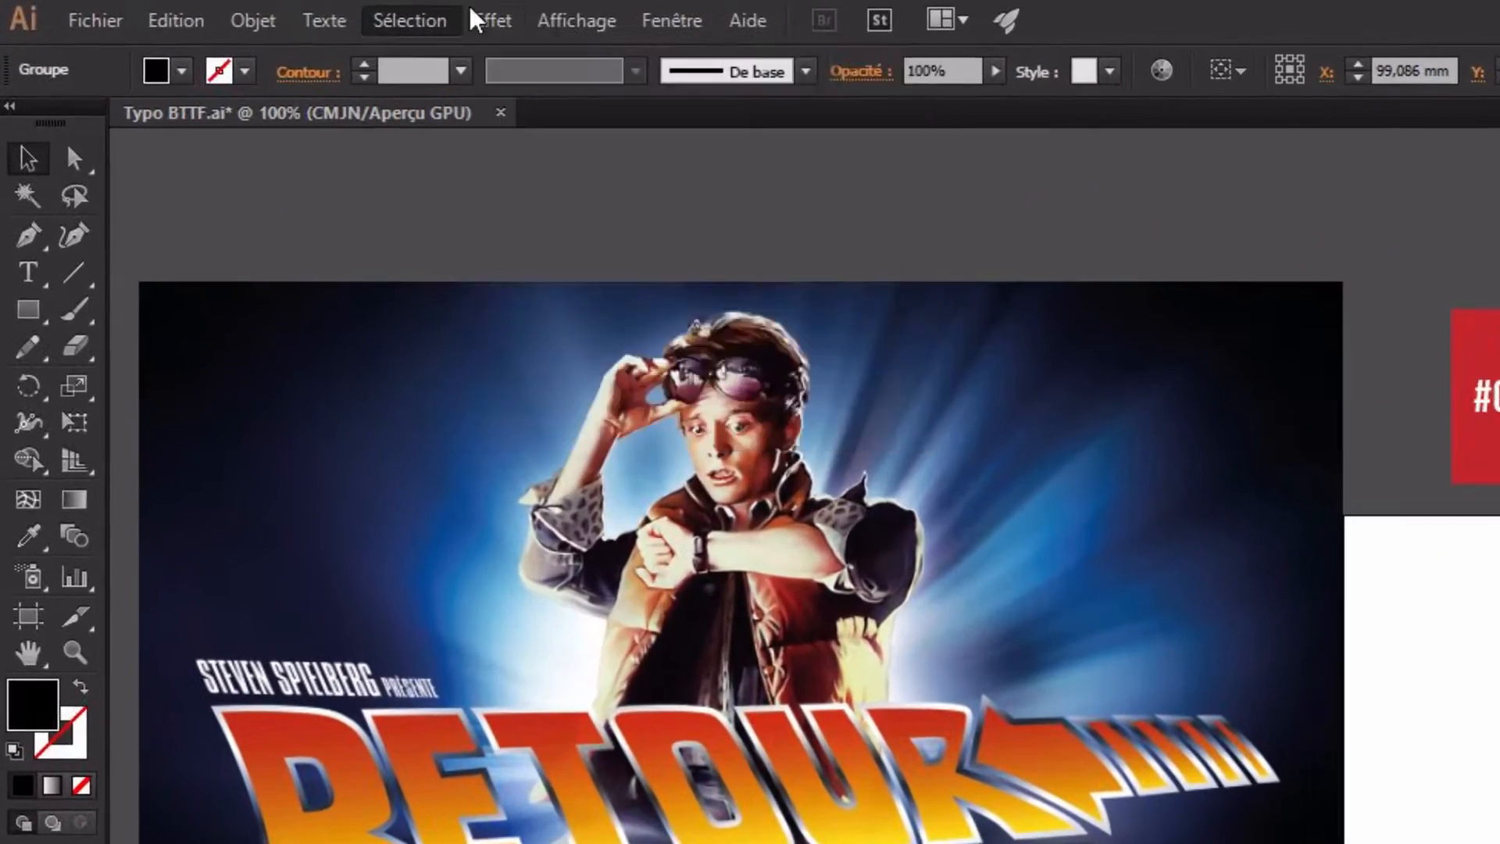
click(253, 11)
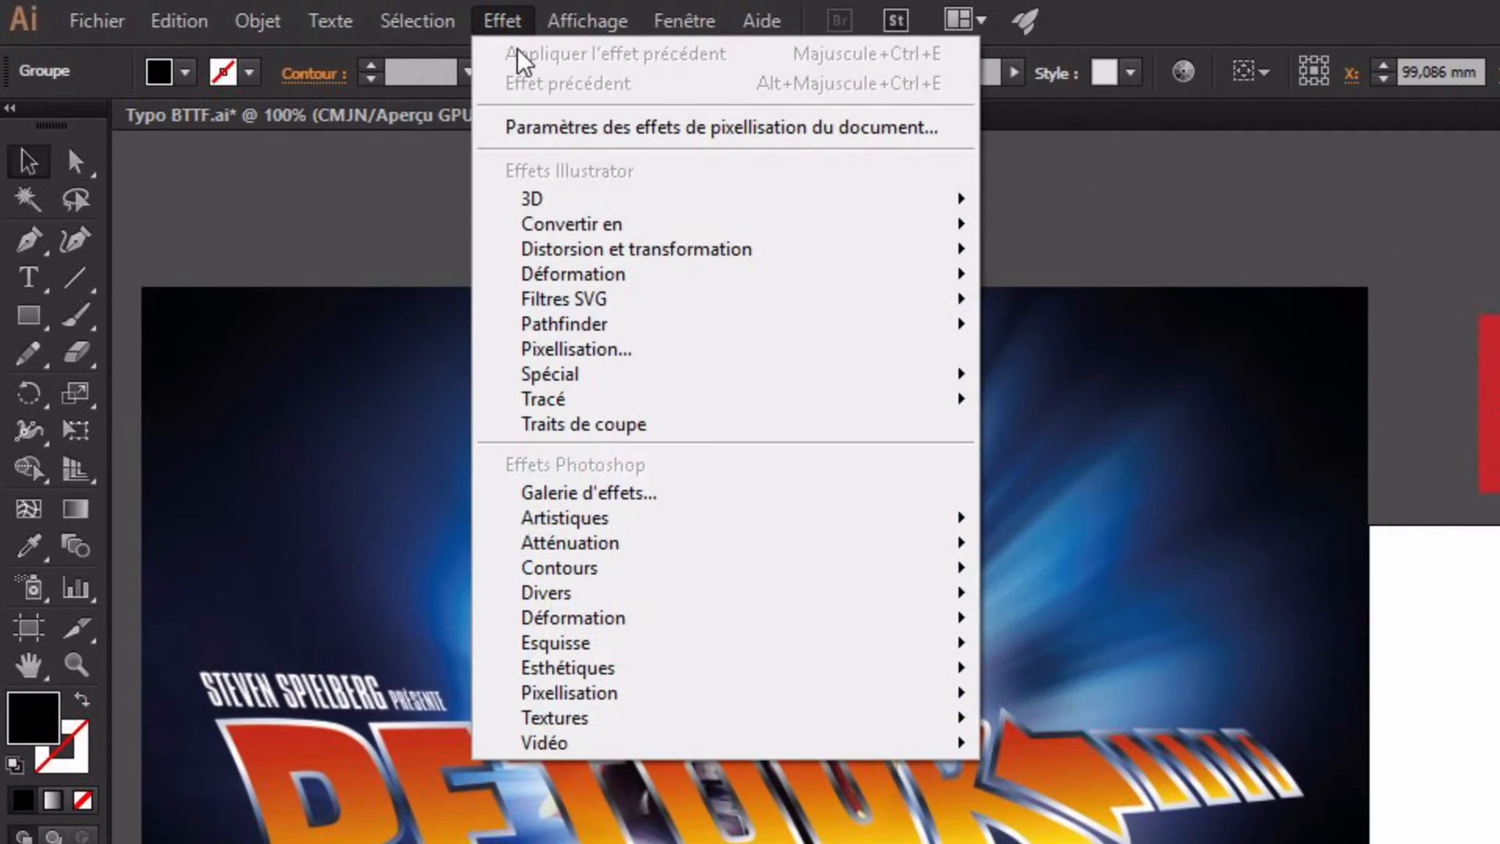
mouse_move(820, 258)
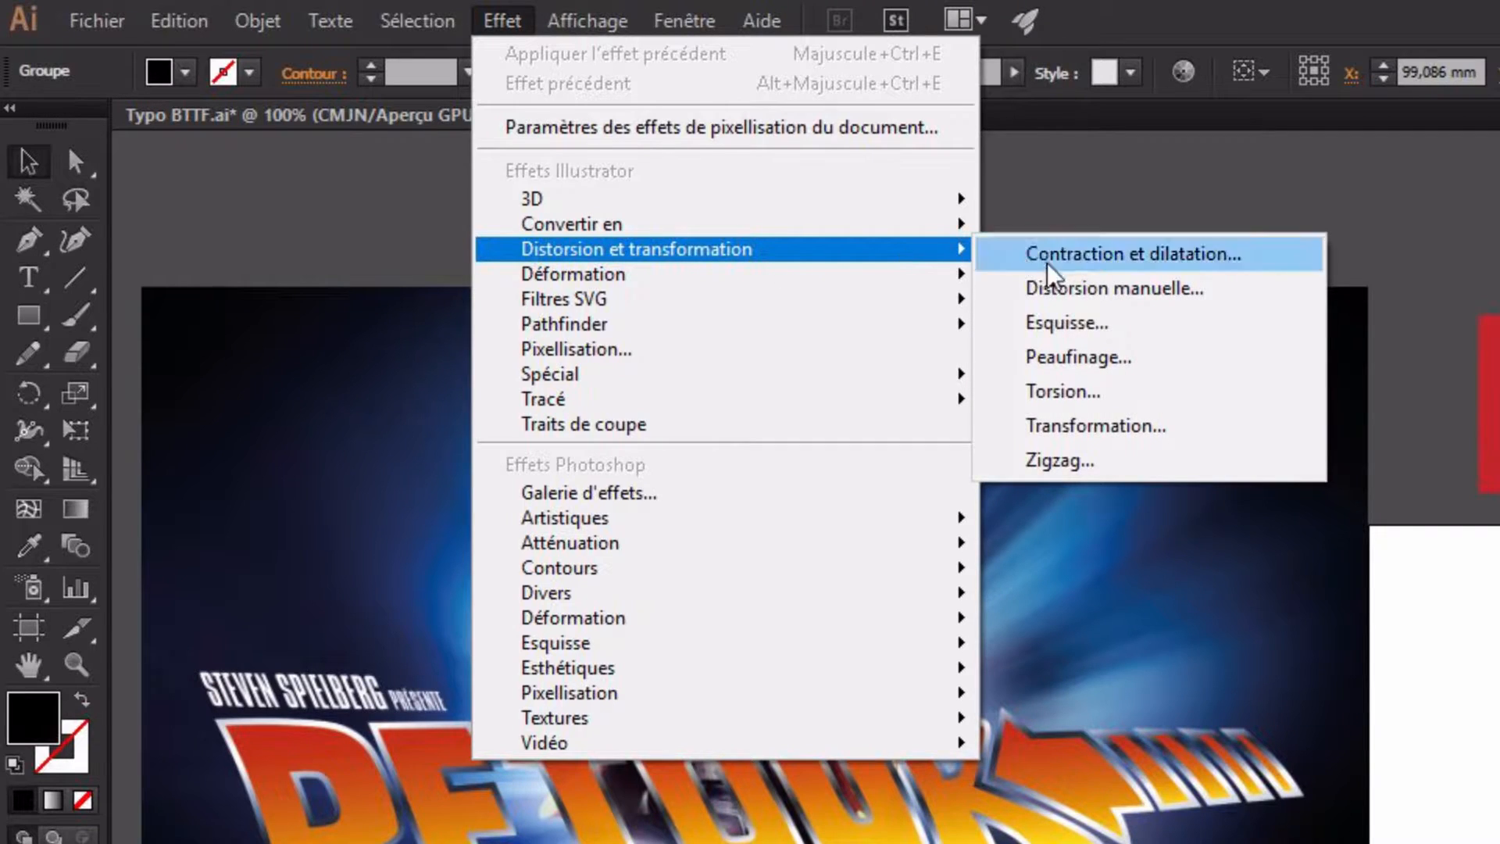
click(1102, 287)
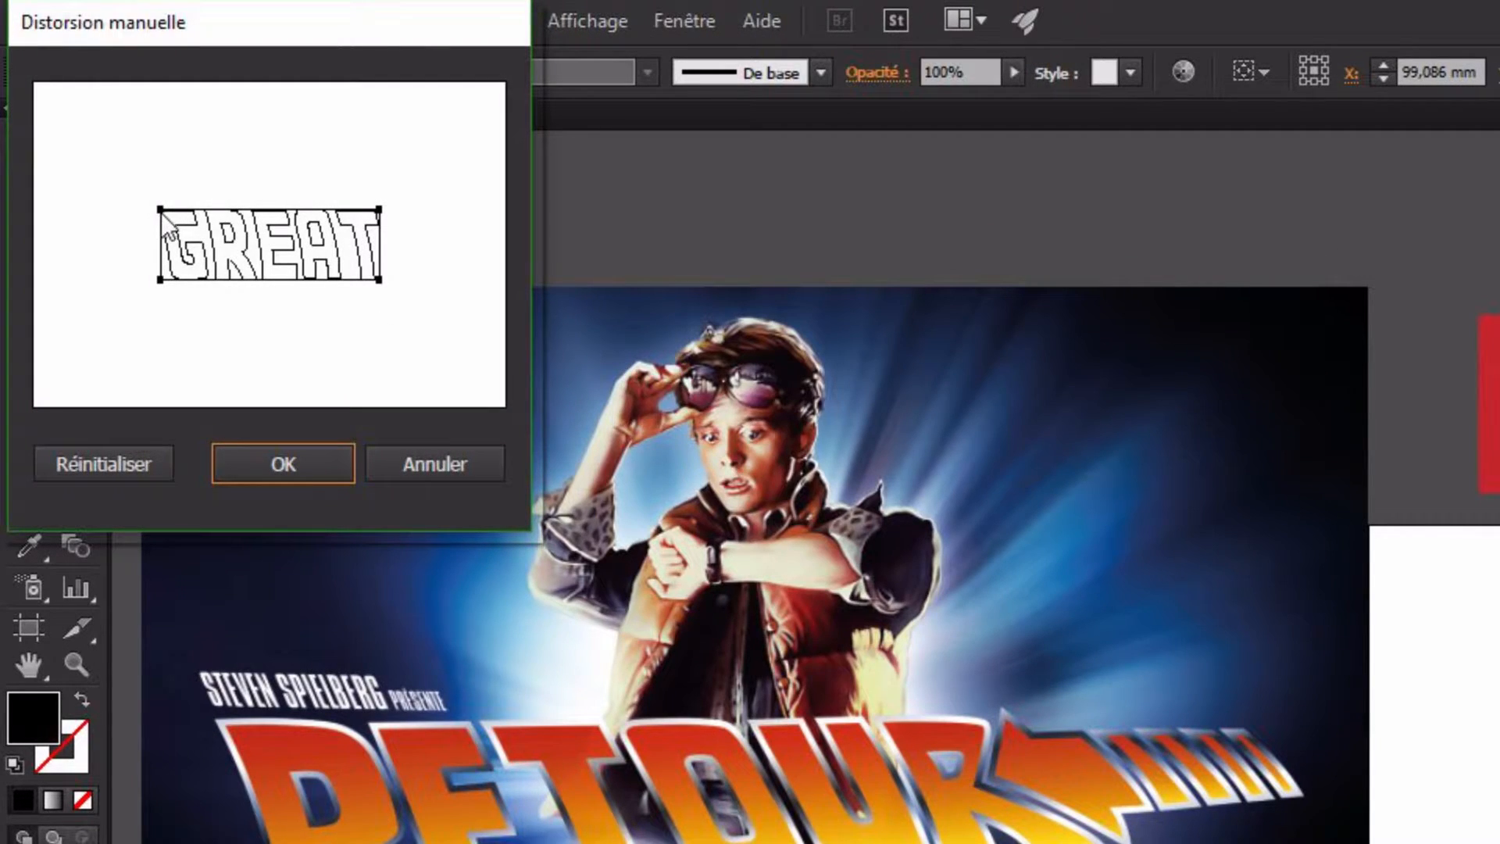
drag(159, 212, 147, 197)
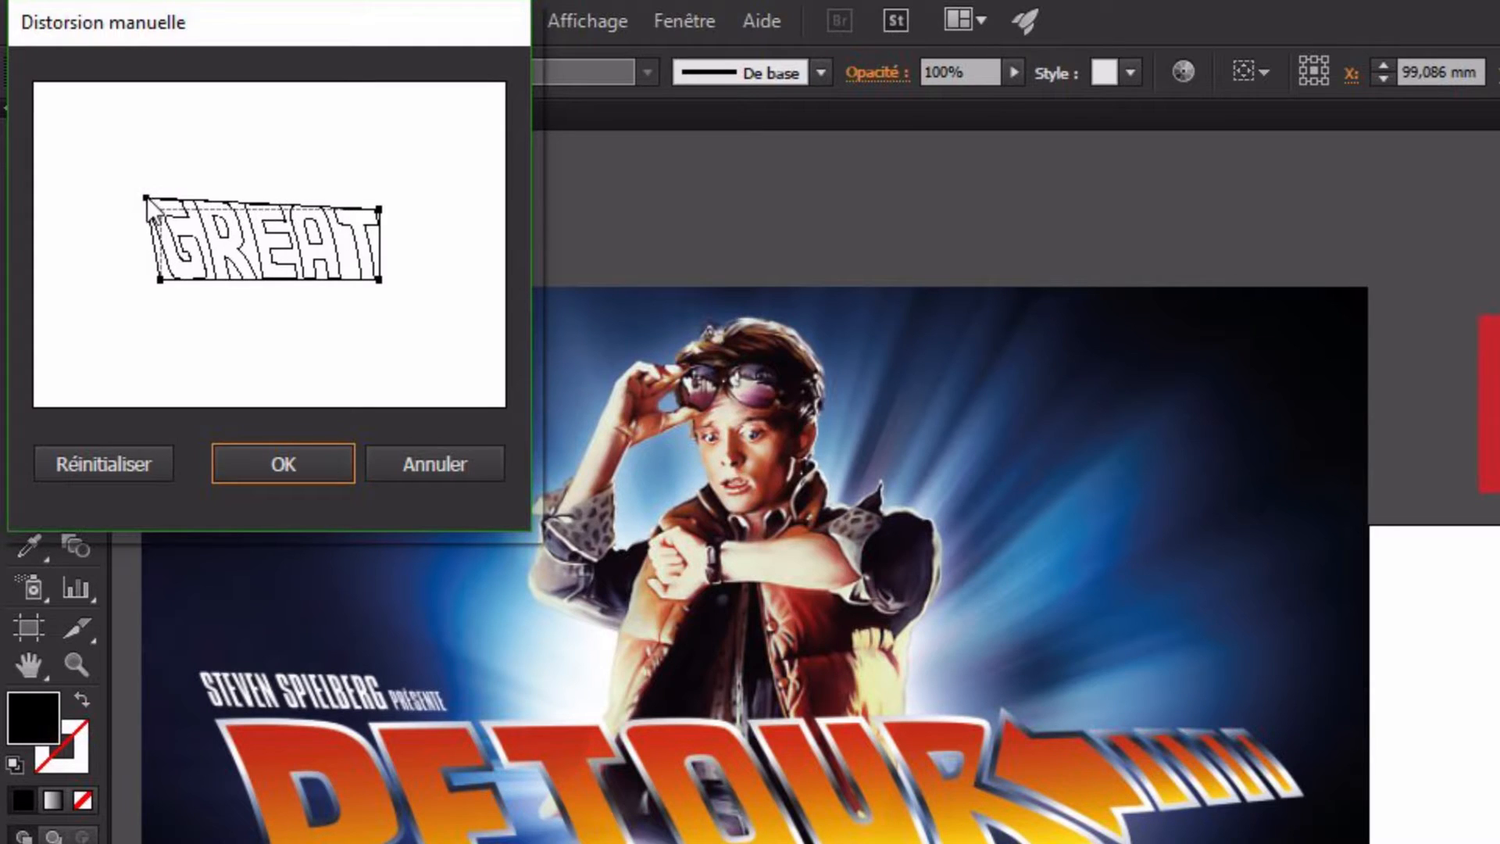
drag(379, 211, 368, 223)
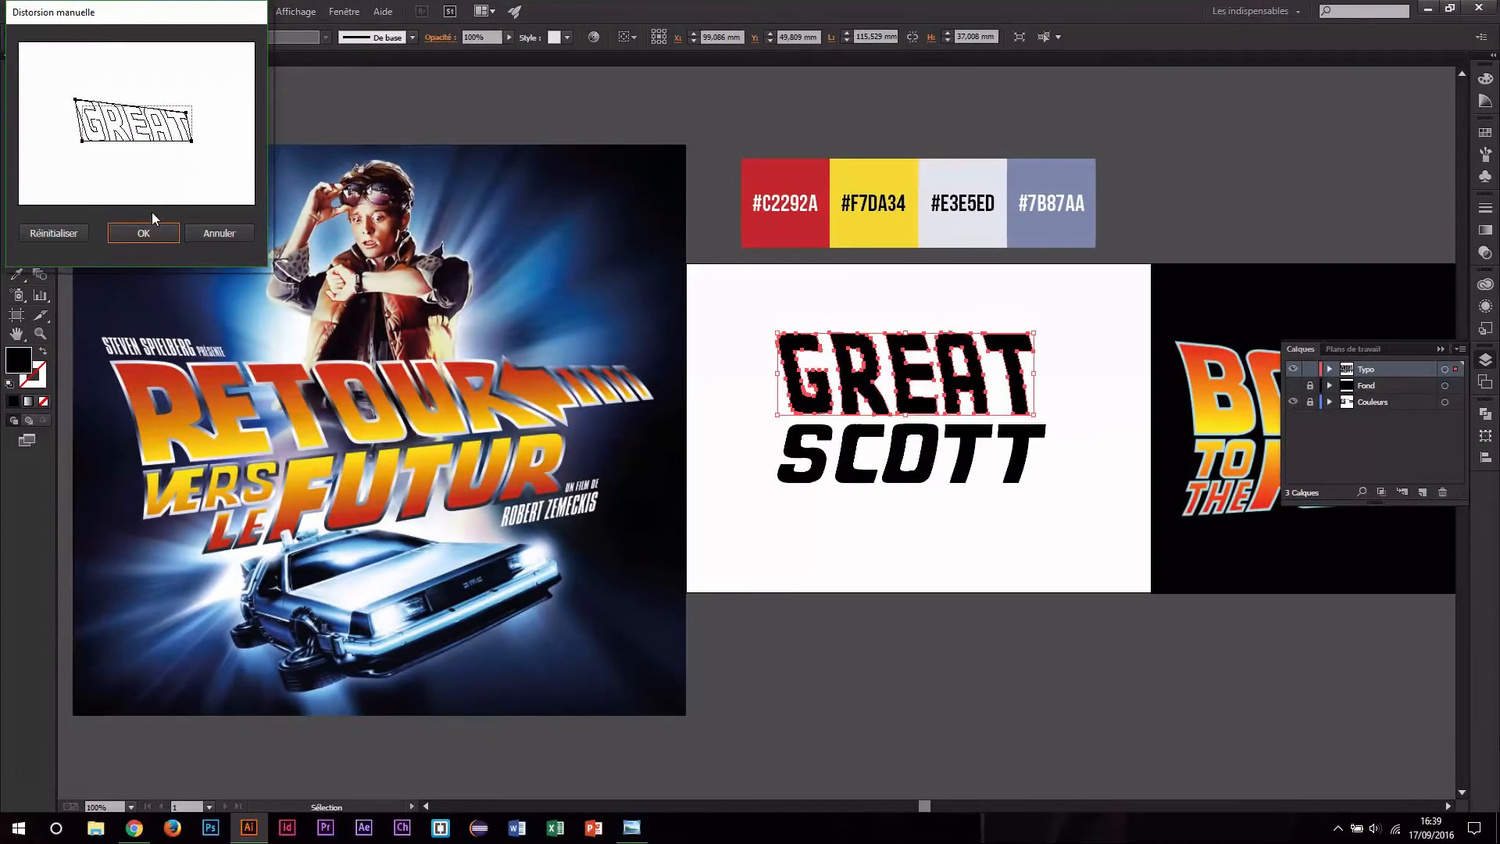
click(156, 232)
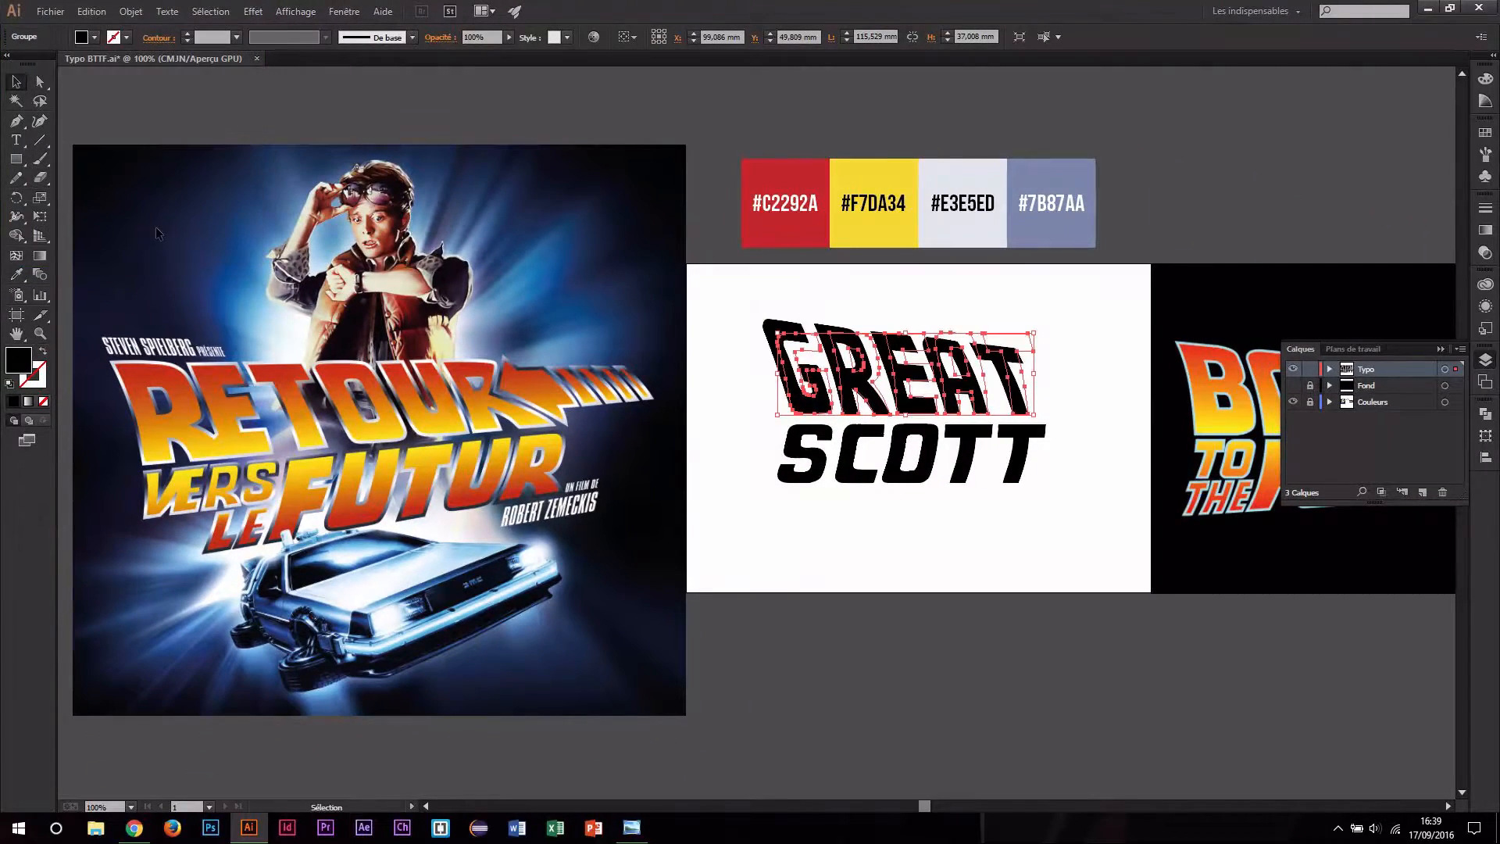
click(812, 508)
Apply a Free Distort effect to SCOTT, pulling its lower-left corner down and outward.
click(865, 474)
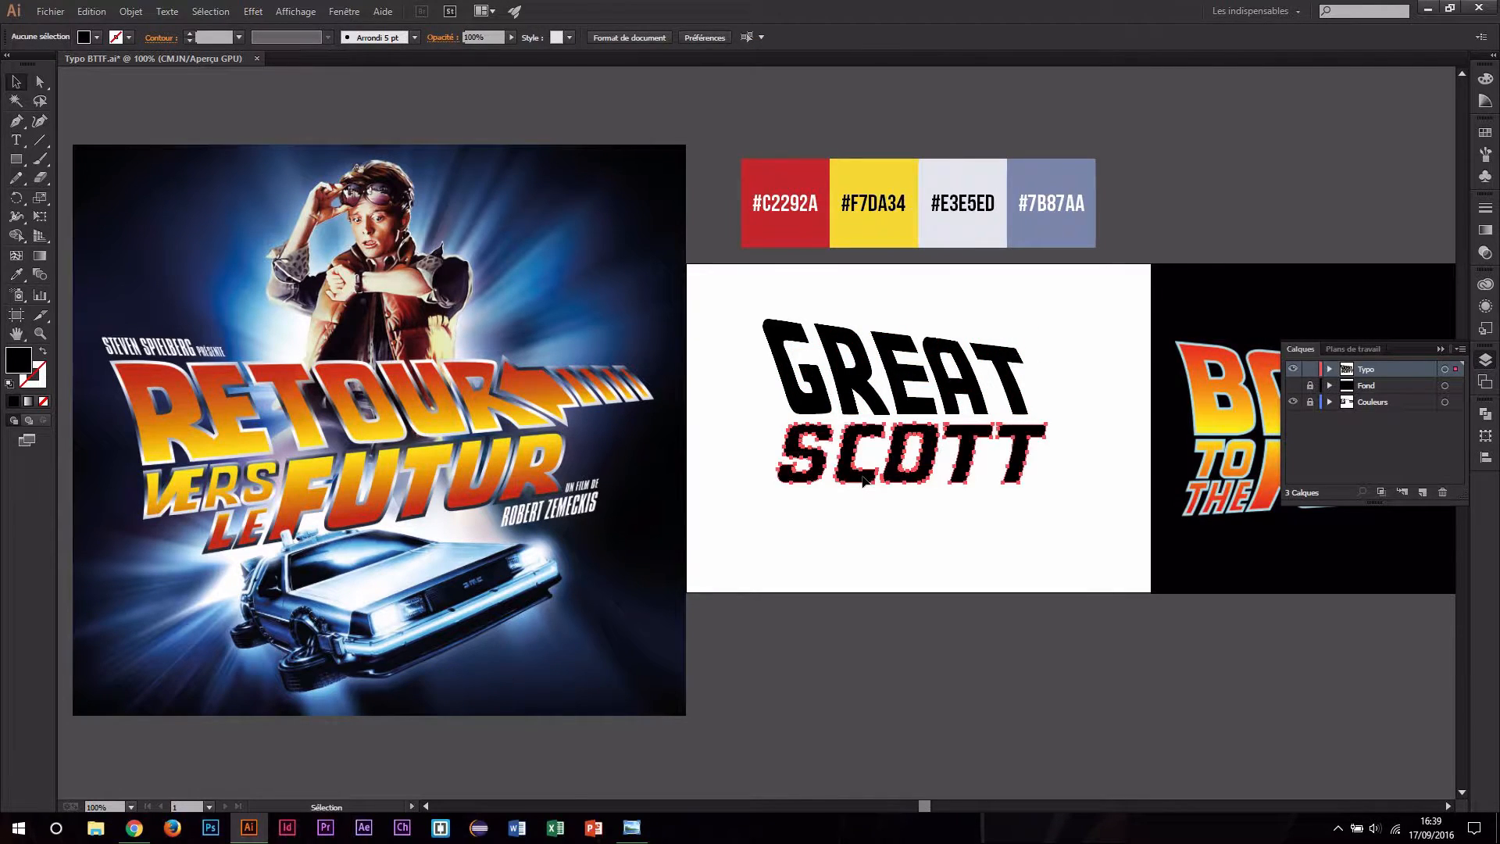
click(253, 10)
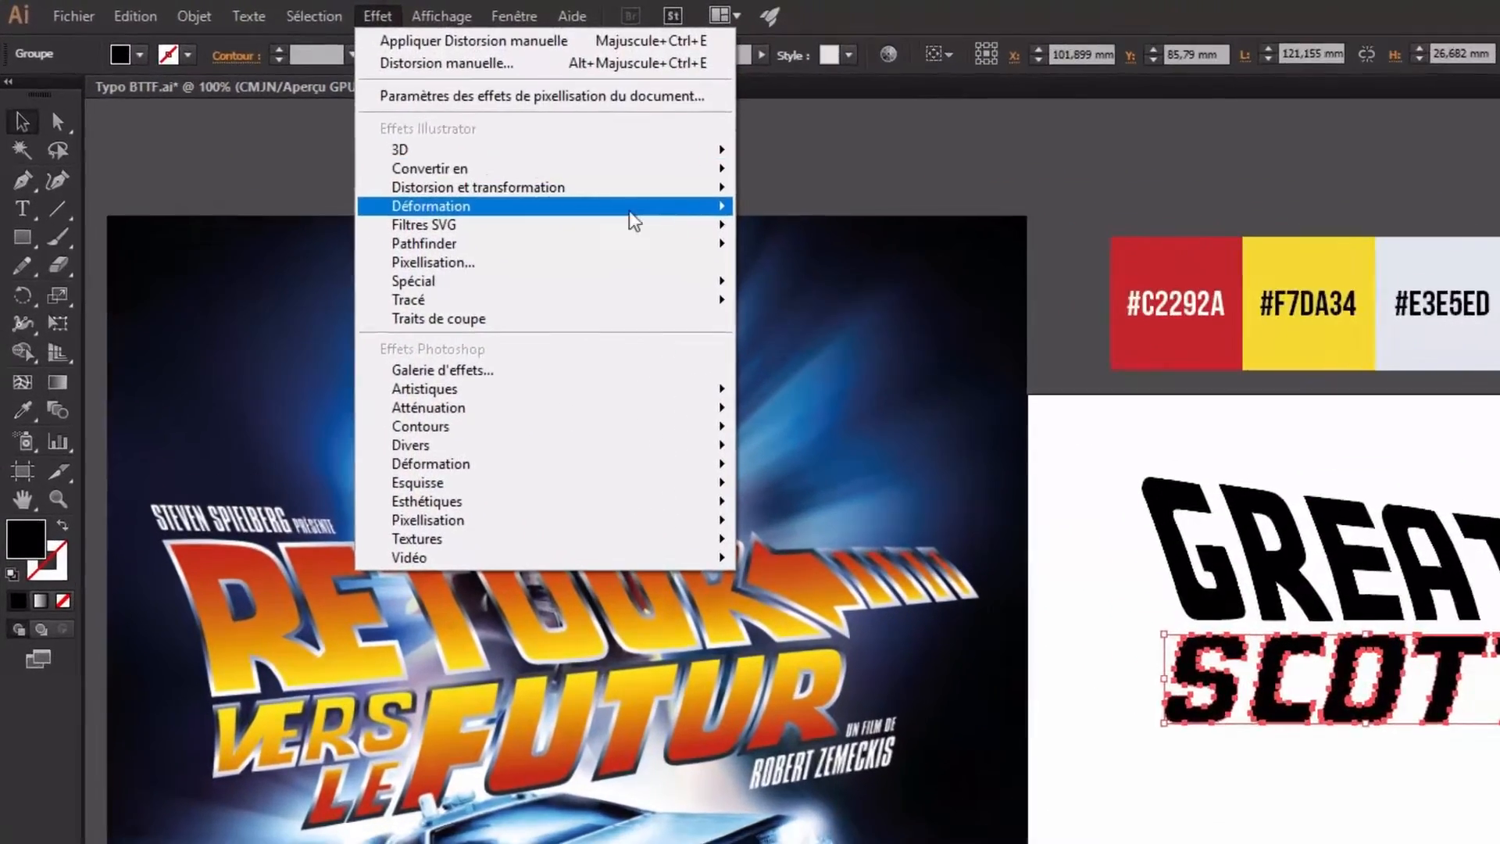
mouse_move(493, 126)
click(1094, 289)
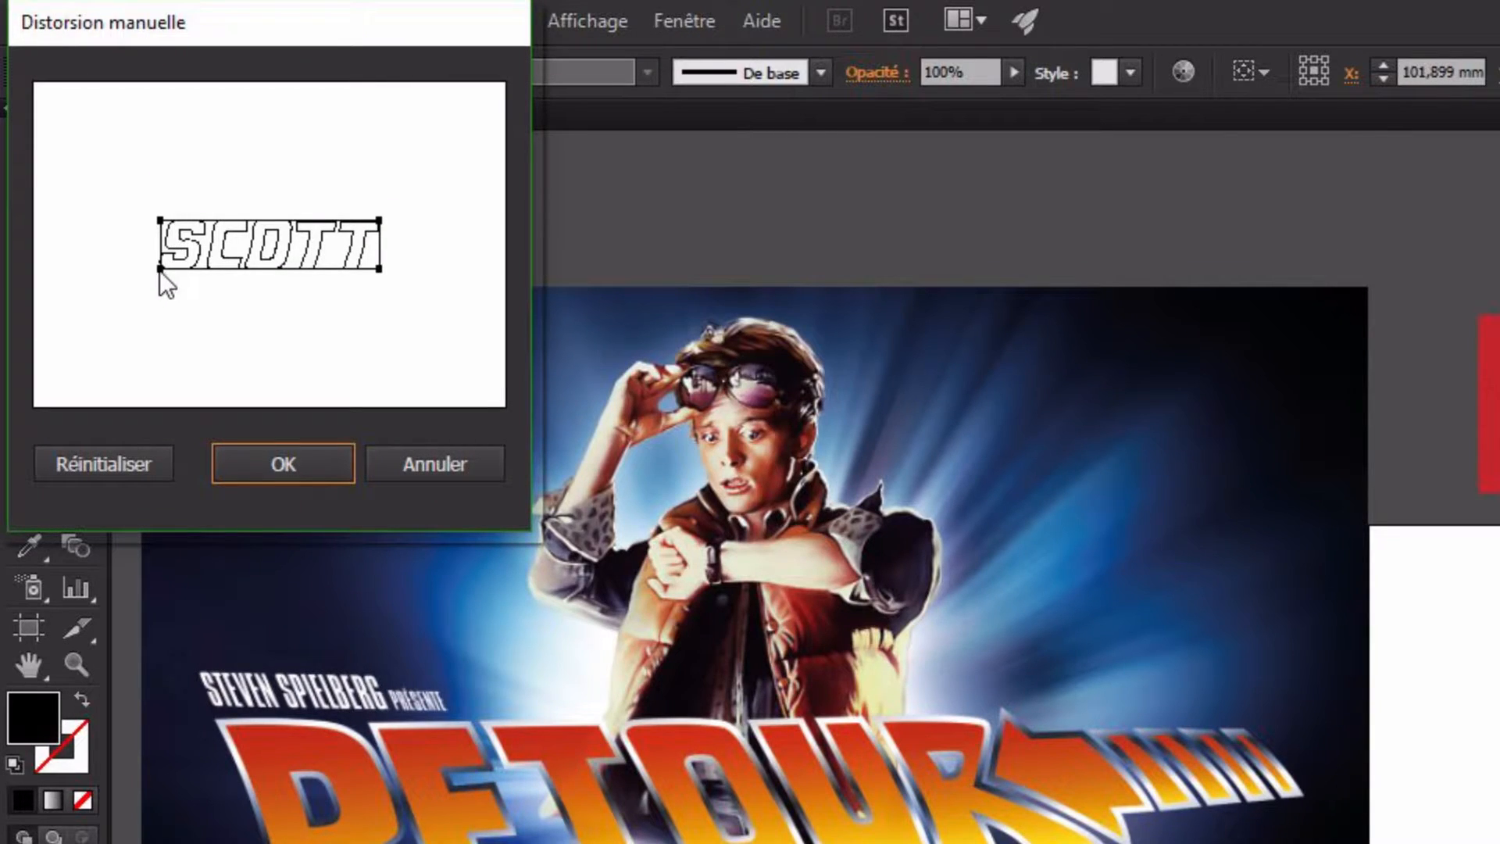
drag(159, 270, 150, 278)
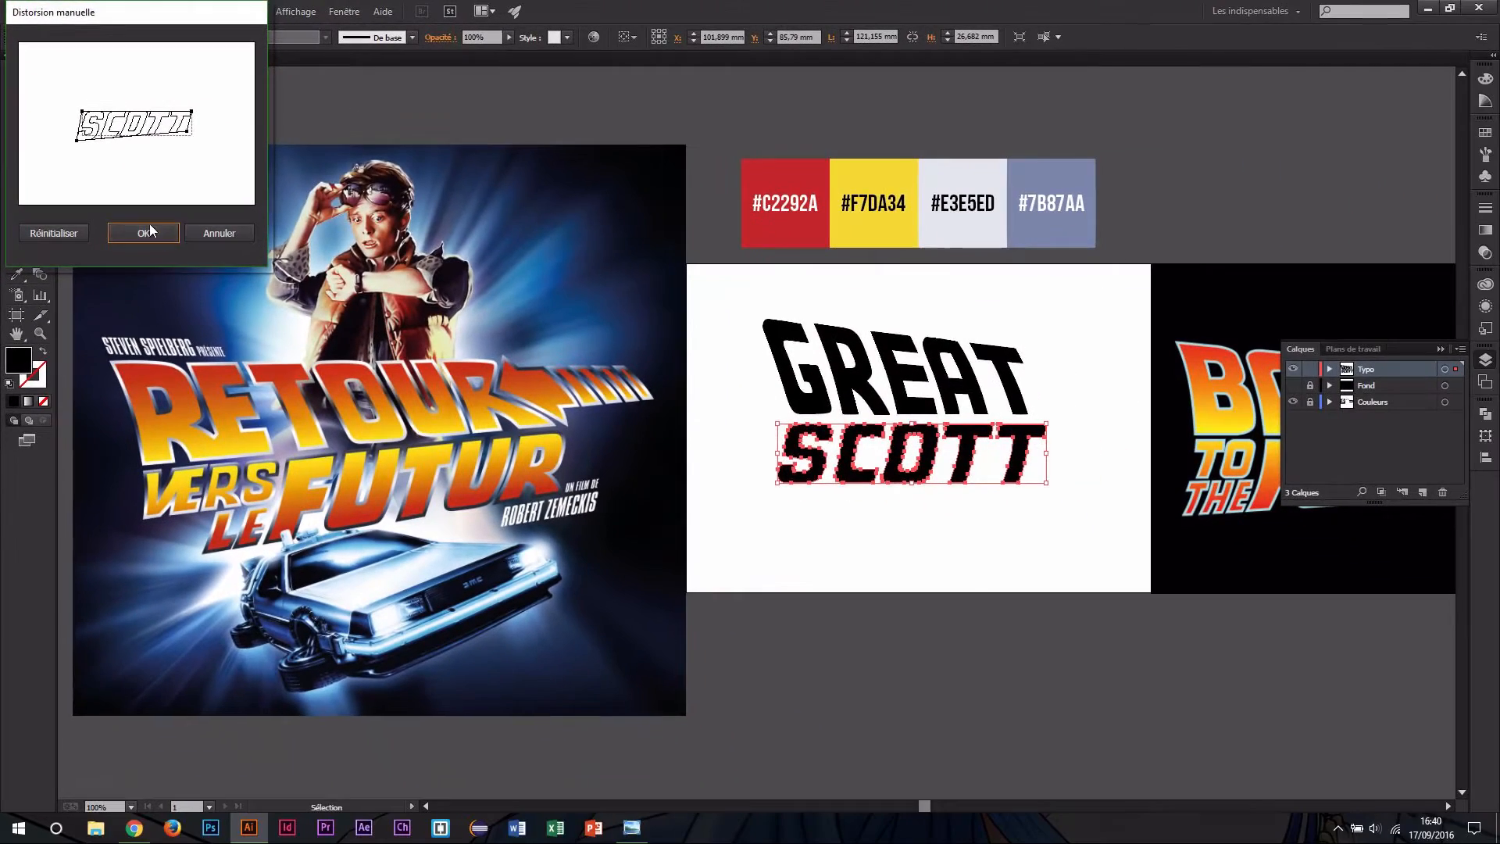
click(146, 233)
click(877, 561)
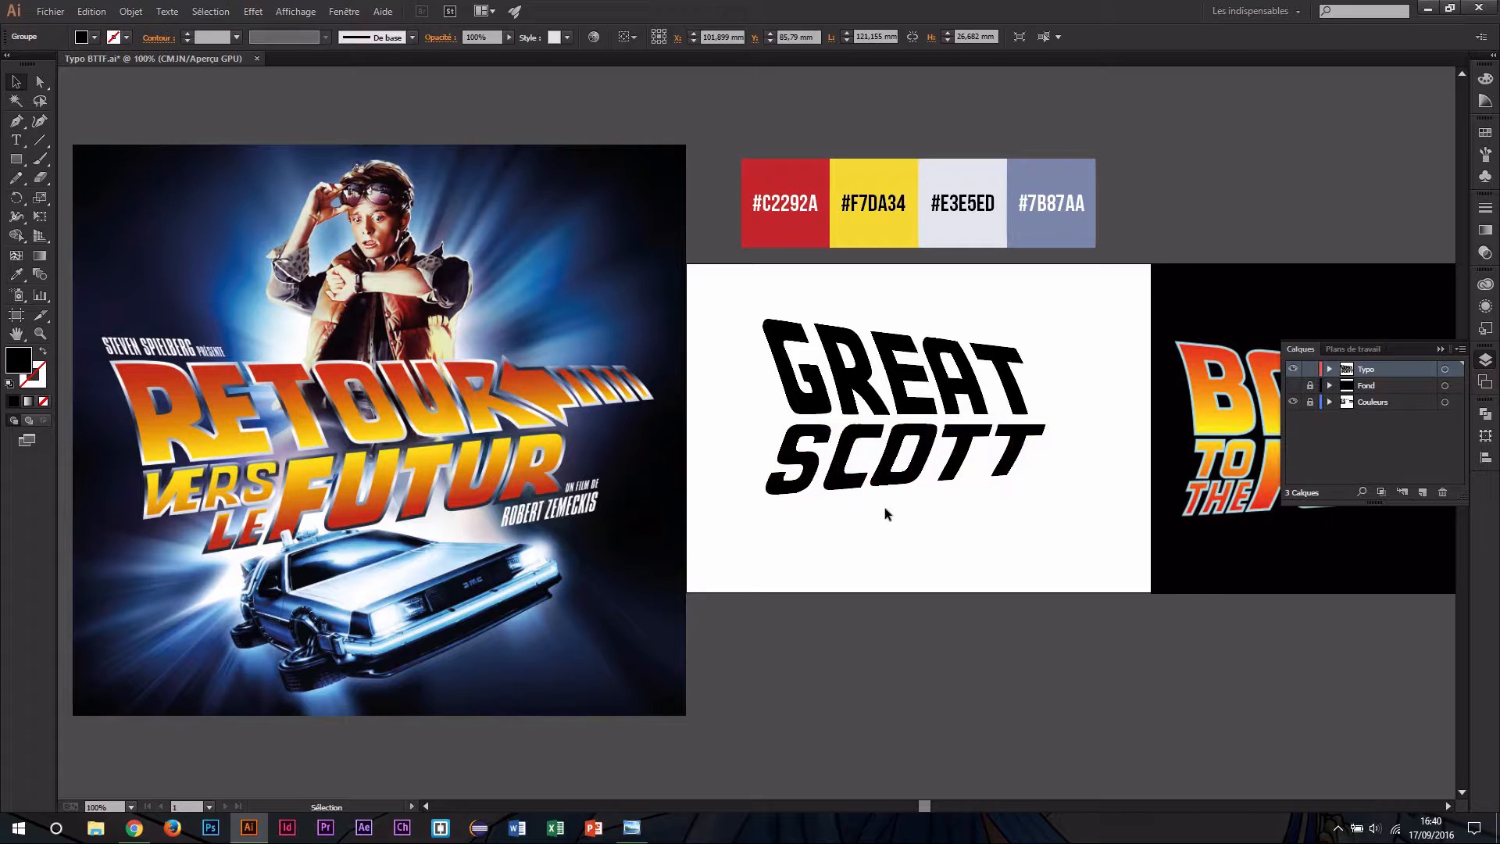
Shift the SCOTT lettering about 3 mm to the right beneath GREAT.
drag(877, 478, 884, 478)
scroll(881, 508, right, 5)
key(v)
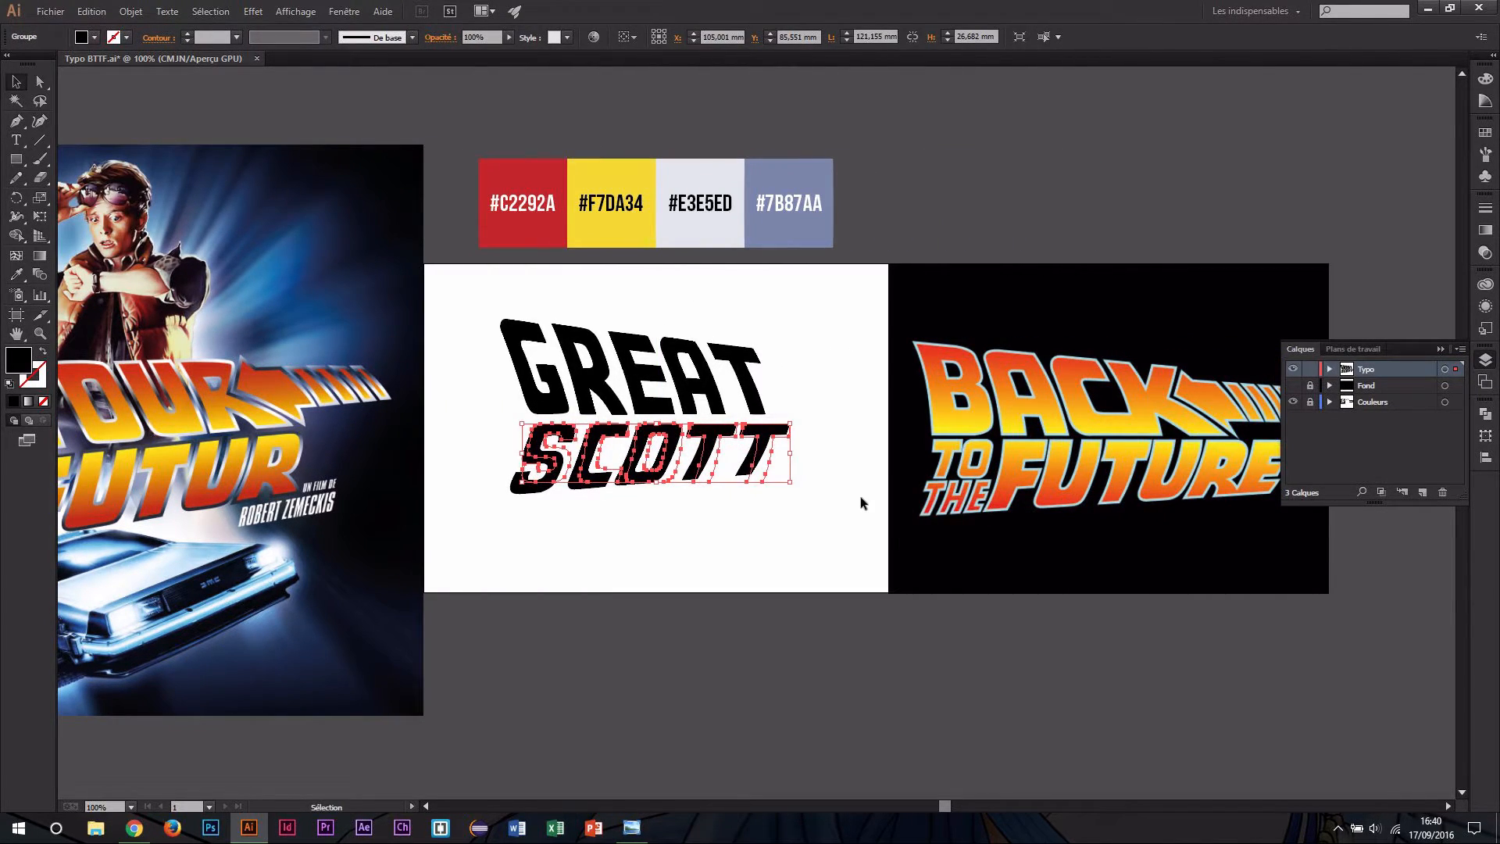
click(703, 513)
scroll(707, 516, up, 1)
scroll(707, 515, left, 1)
Expand the appearance of the distorted GREAT lettering.
click(637, 410)
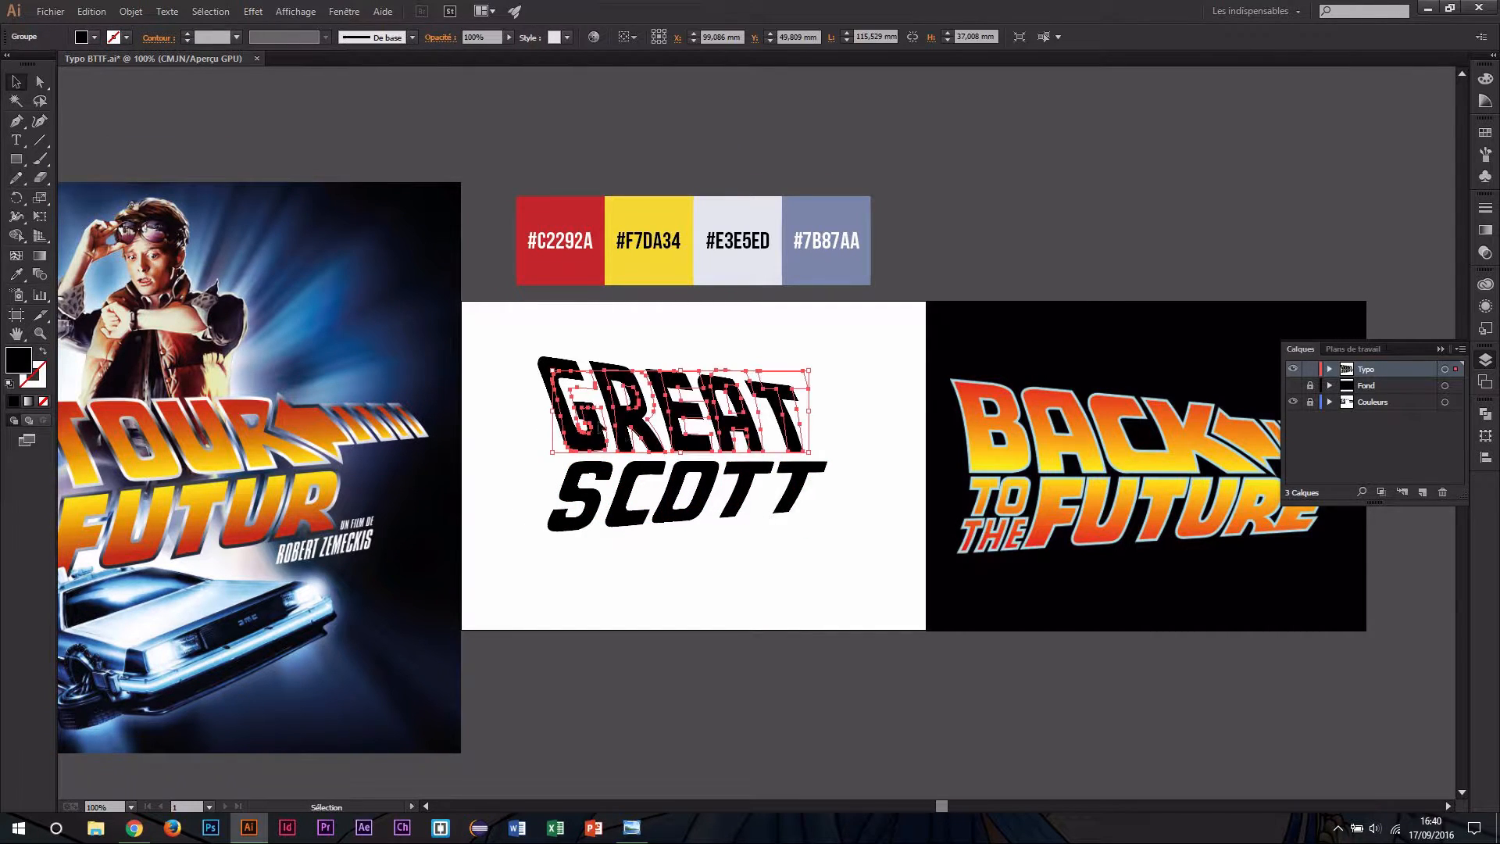
click(131, 11)
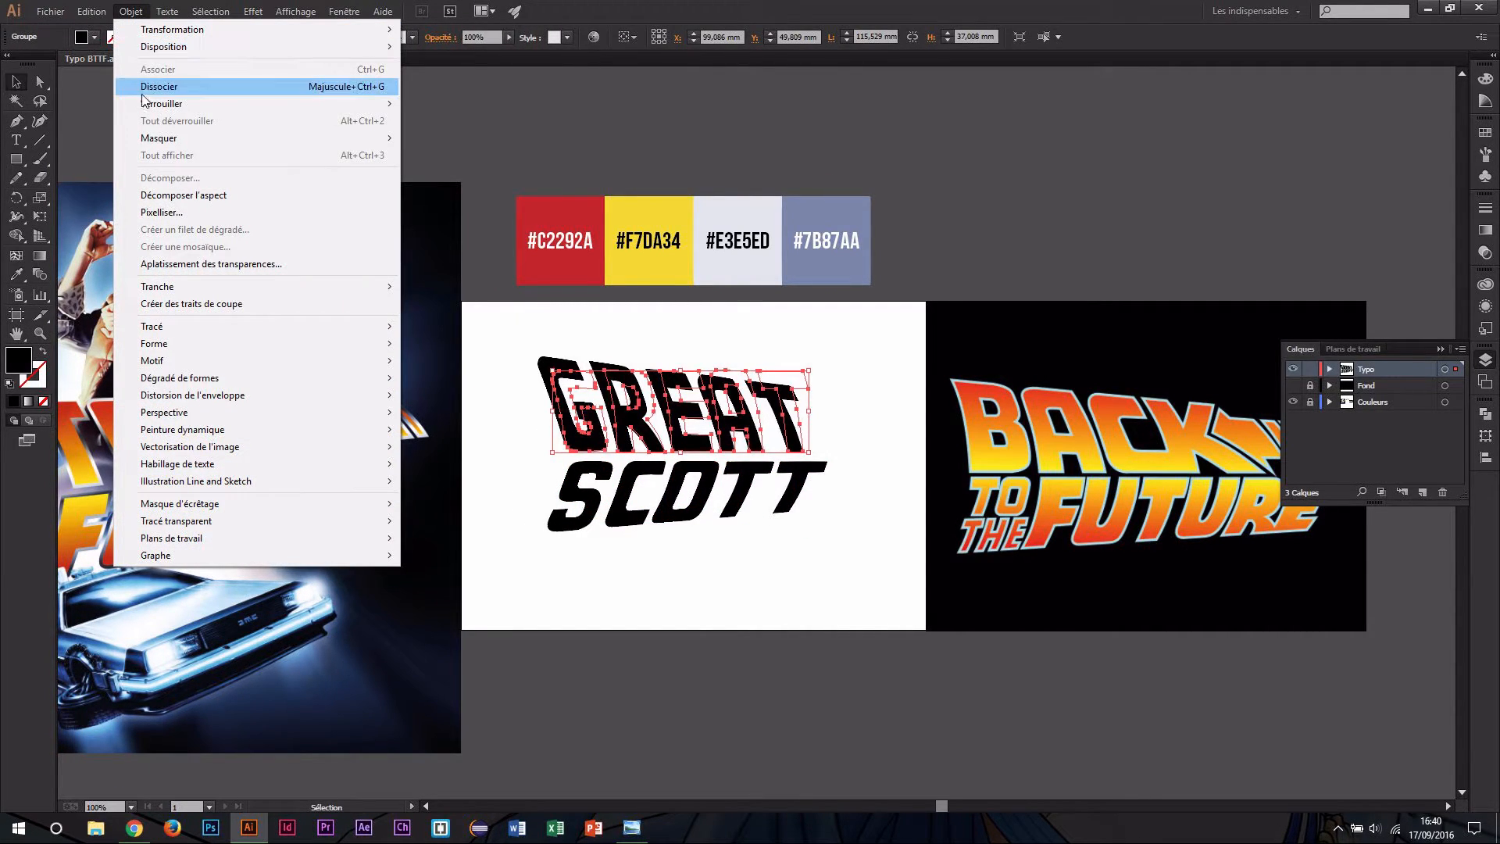
click(149, 196)
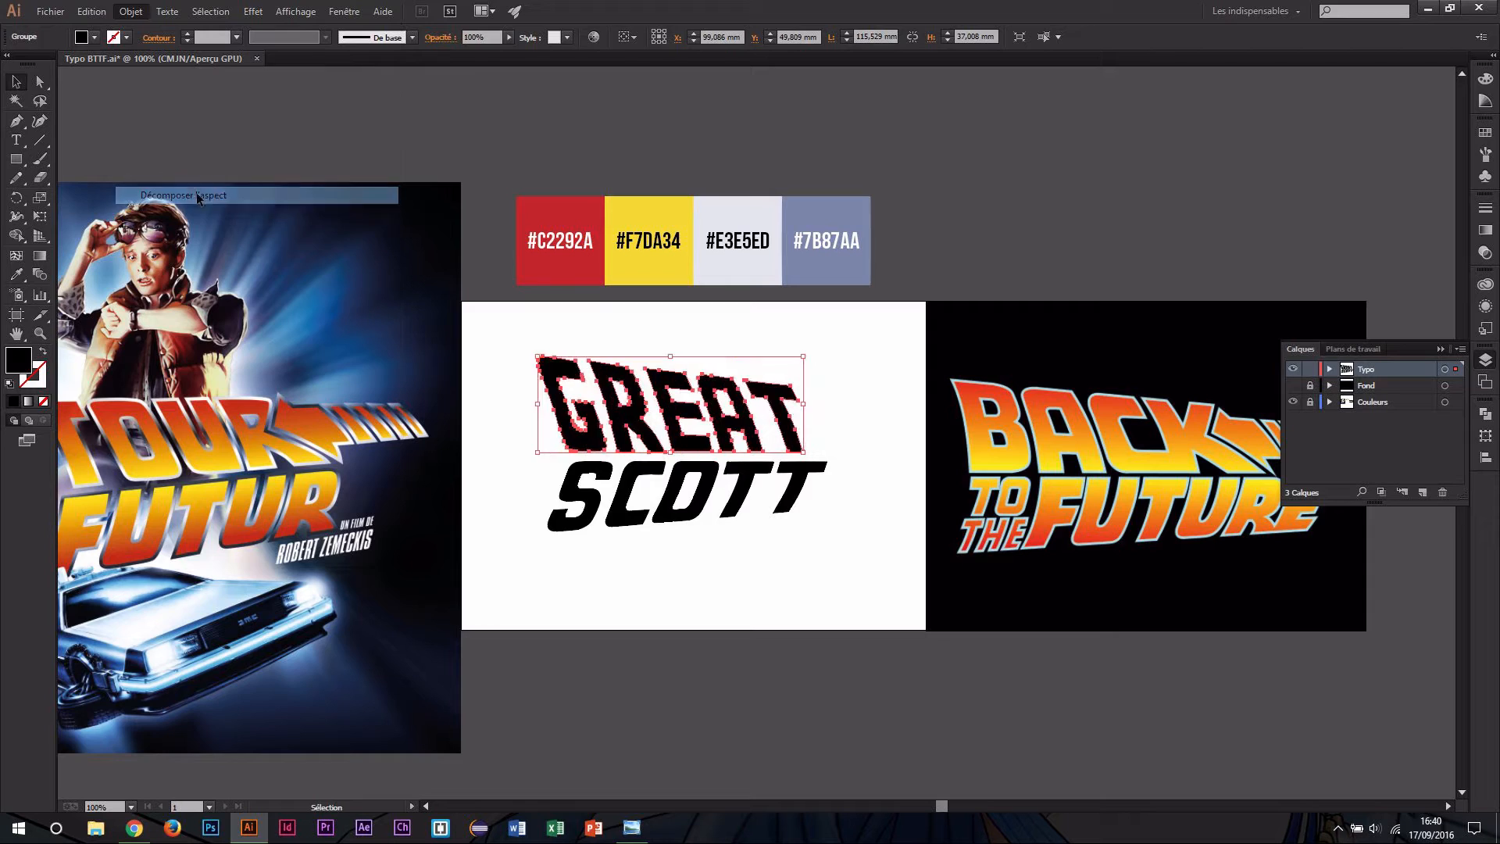
click(870, 429)
Compare the GREAT SCOTT lettering with the poster title and the BACK TO THE FUTURE logo, examining how their letters are shaped and joined.
key(z)
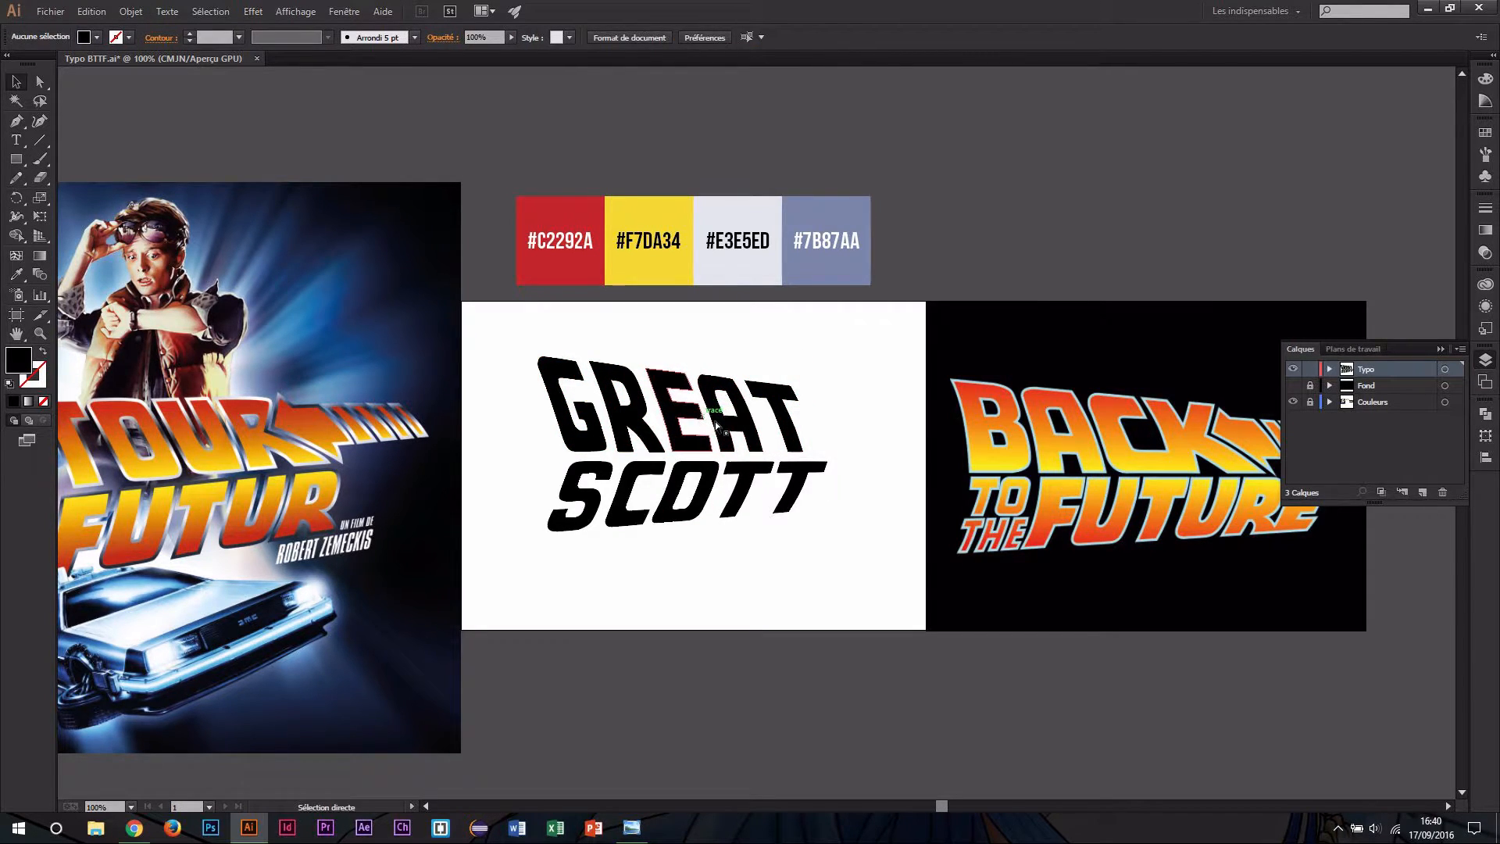
click(635, 403)
click(714, 445)
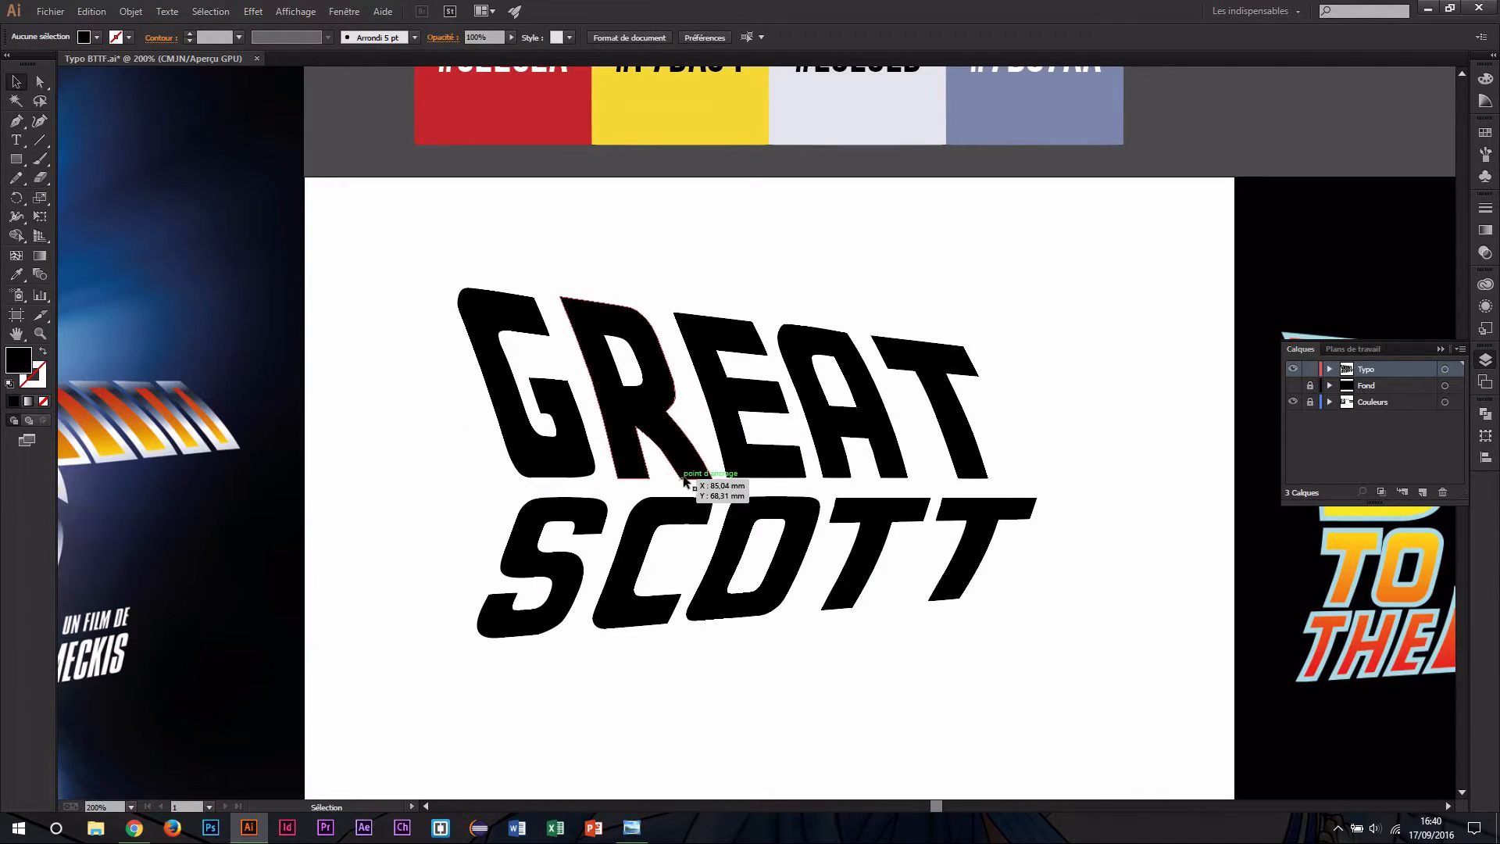
alt+click(742, 457)
scroll(608, 484, left, 5)
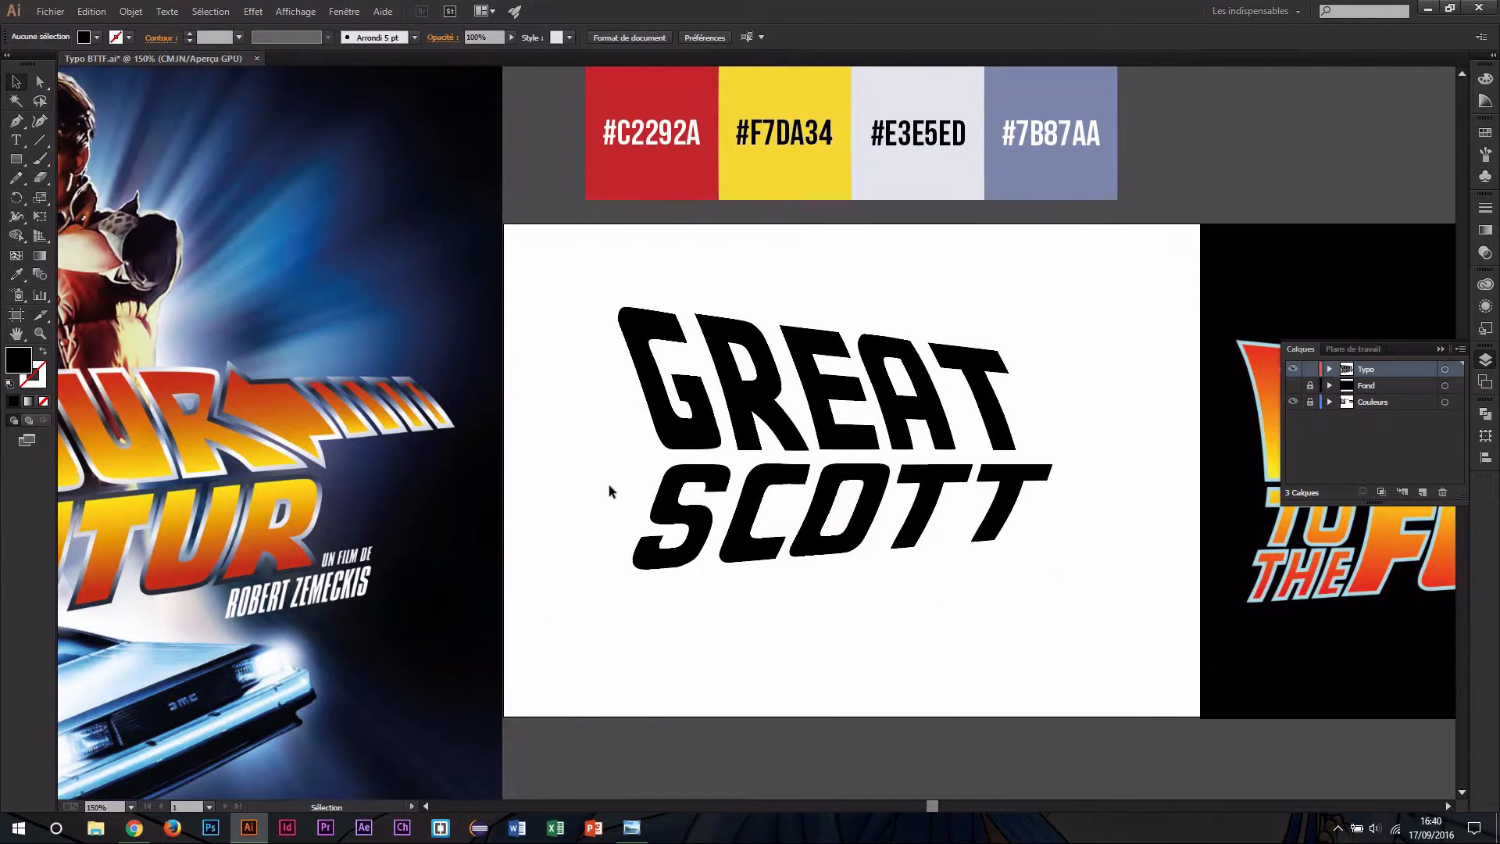
scroll(302, 516, left, 4)
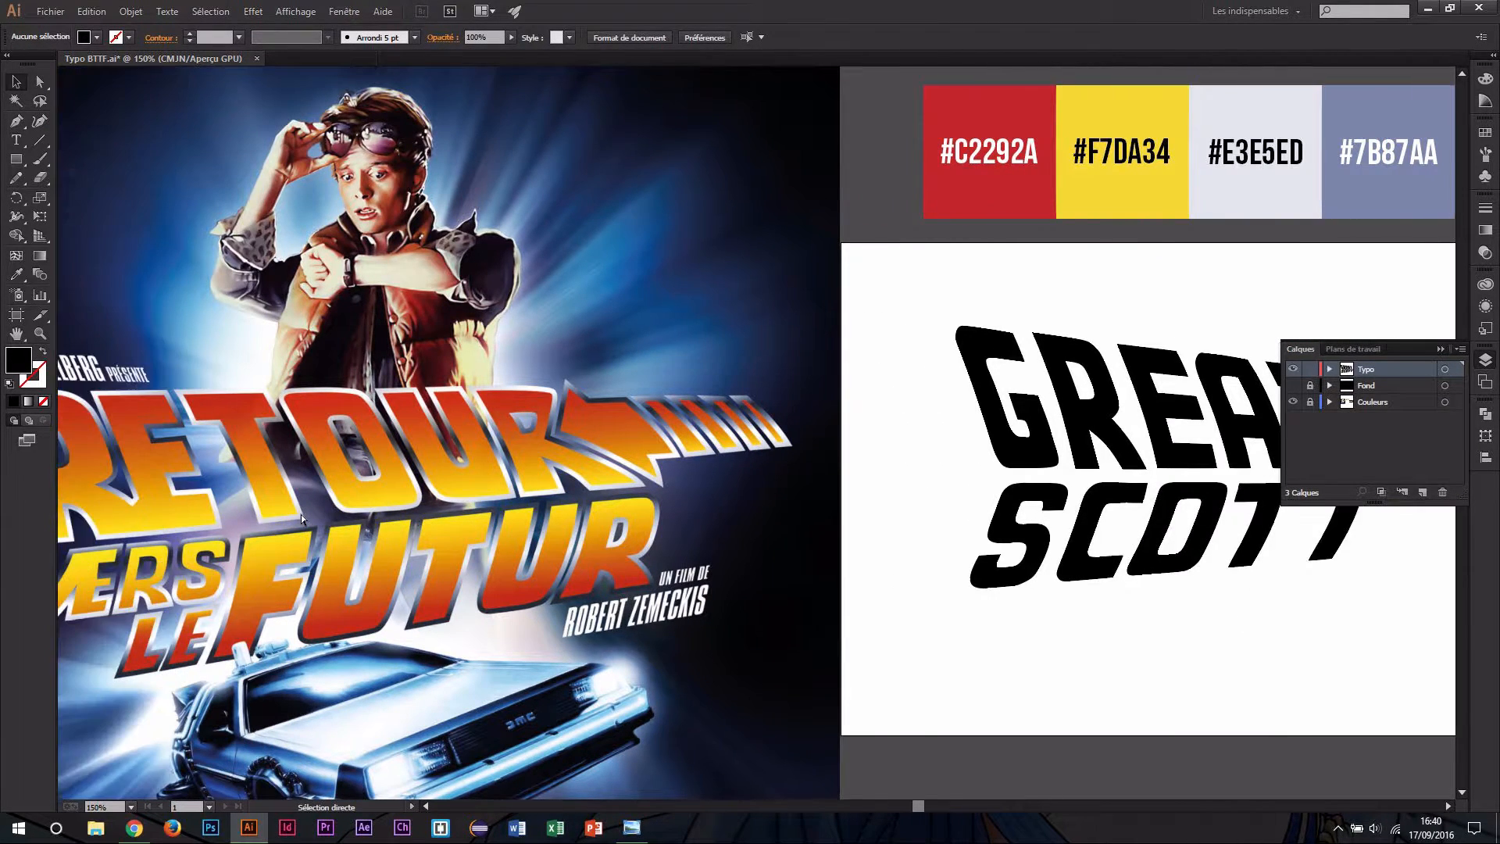
scroll(266, 504, down, 1)
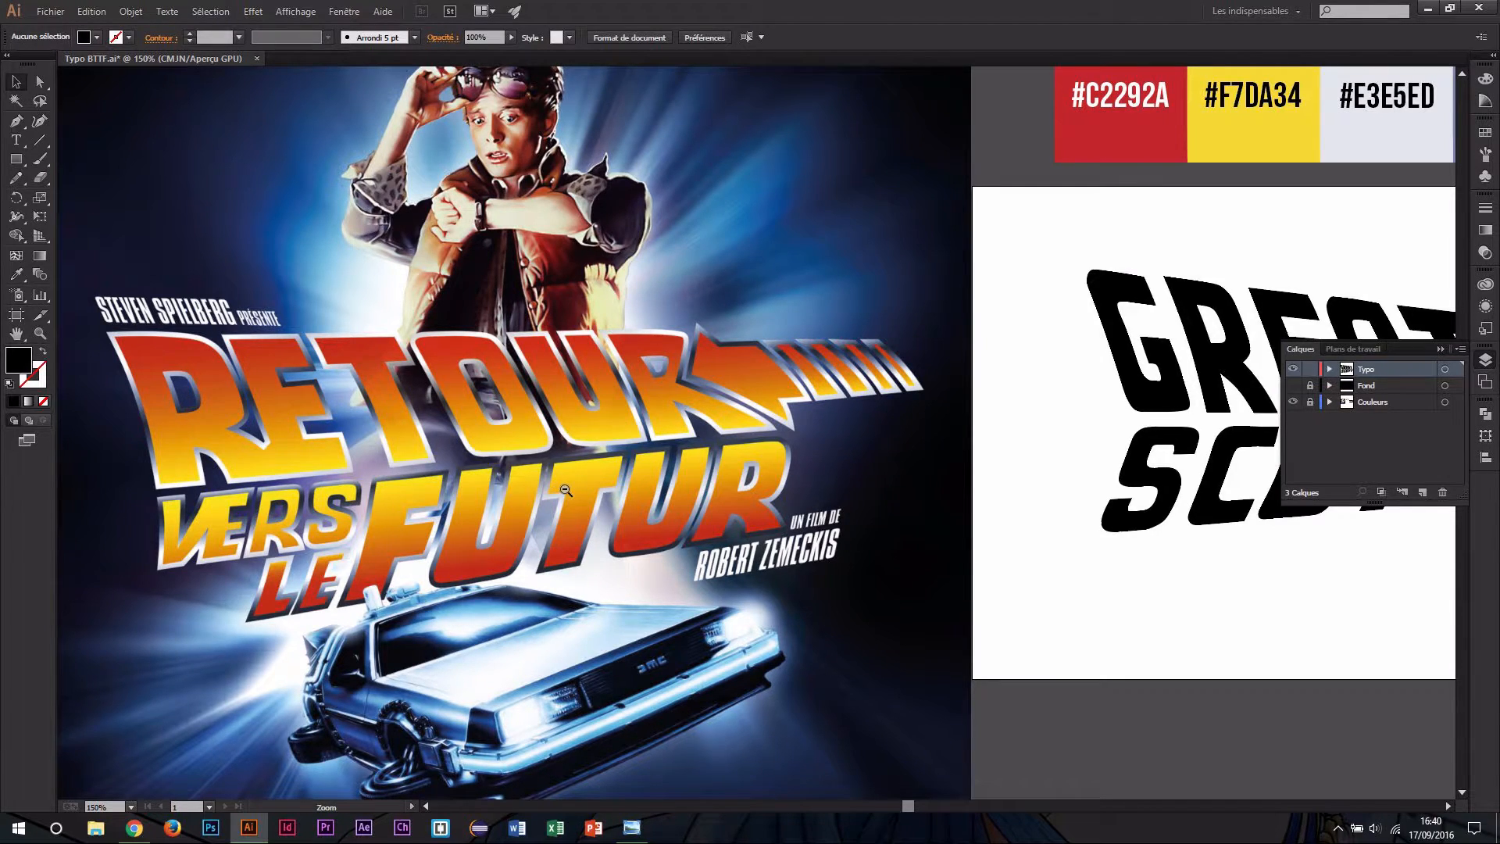
scroll(790, 303, down, 2)
scroll(1062, 457, right, 2)
click(1179, 351)
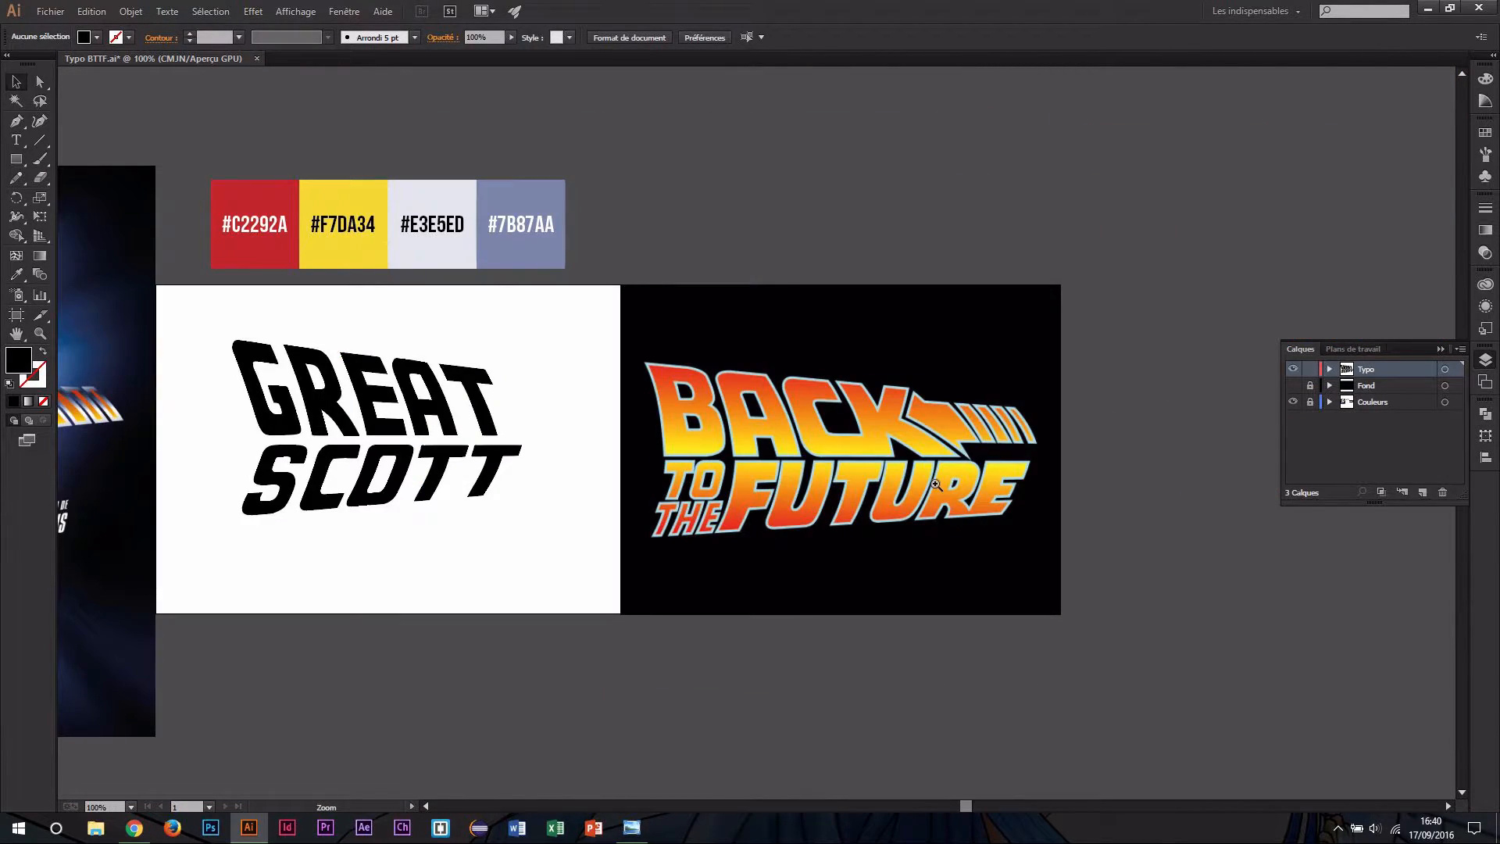
Extend the lower-right corner anchor of the R's leg in GREAT to meet the base of the E.
click(463, 403)
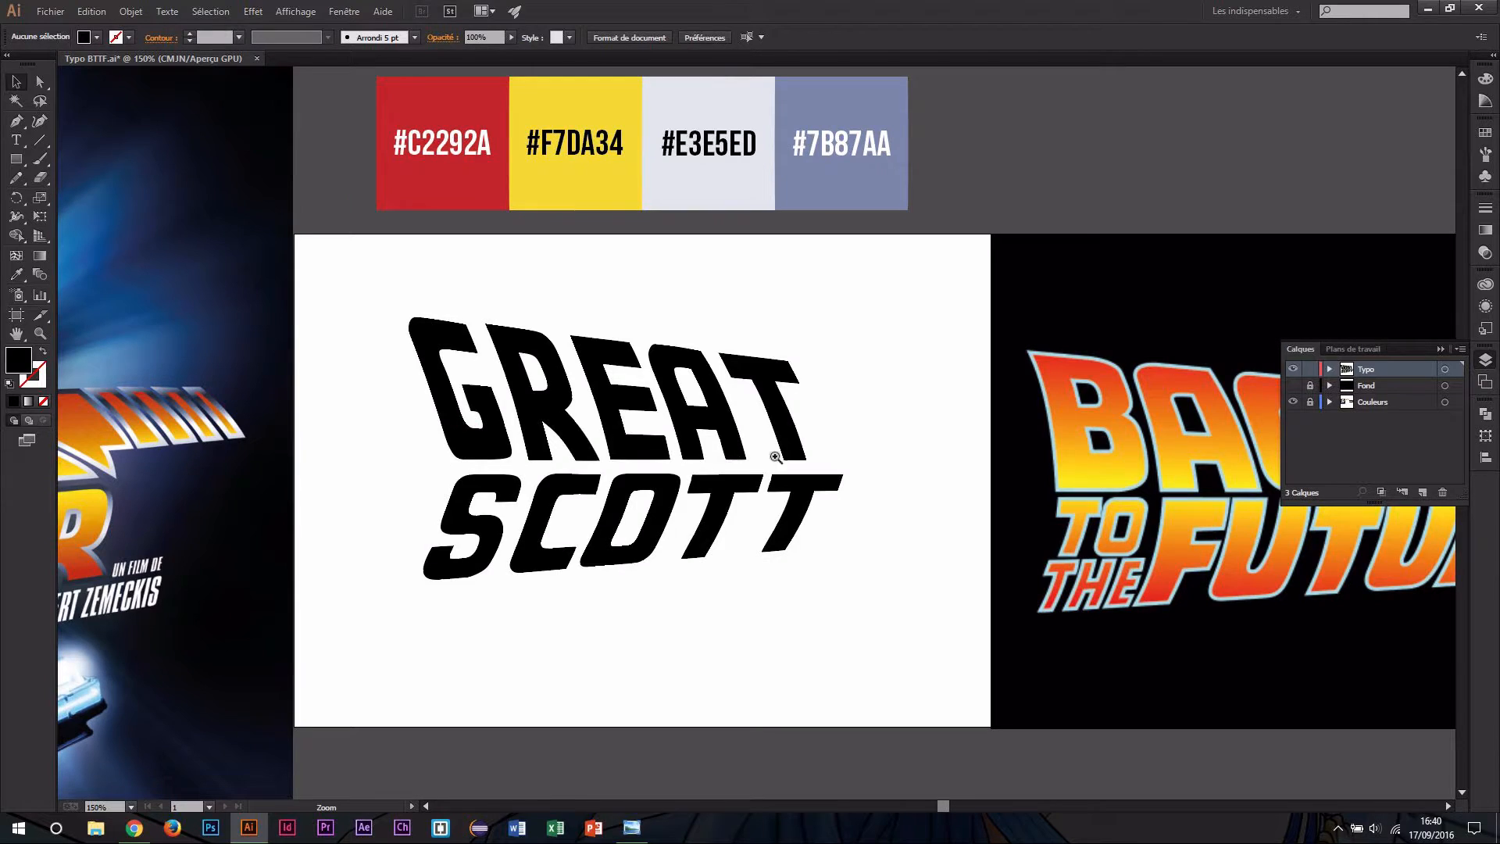
click(675, 432)
click(676, 437)
click(687, 461)
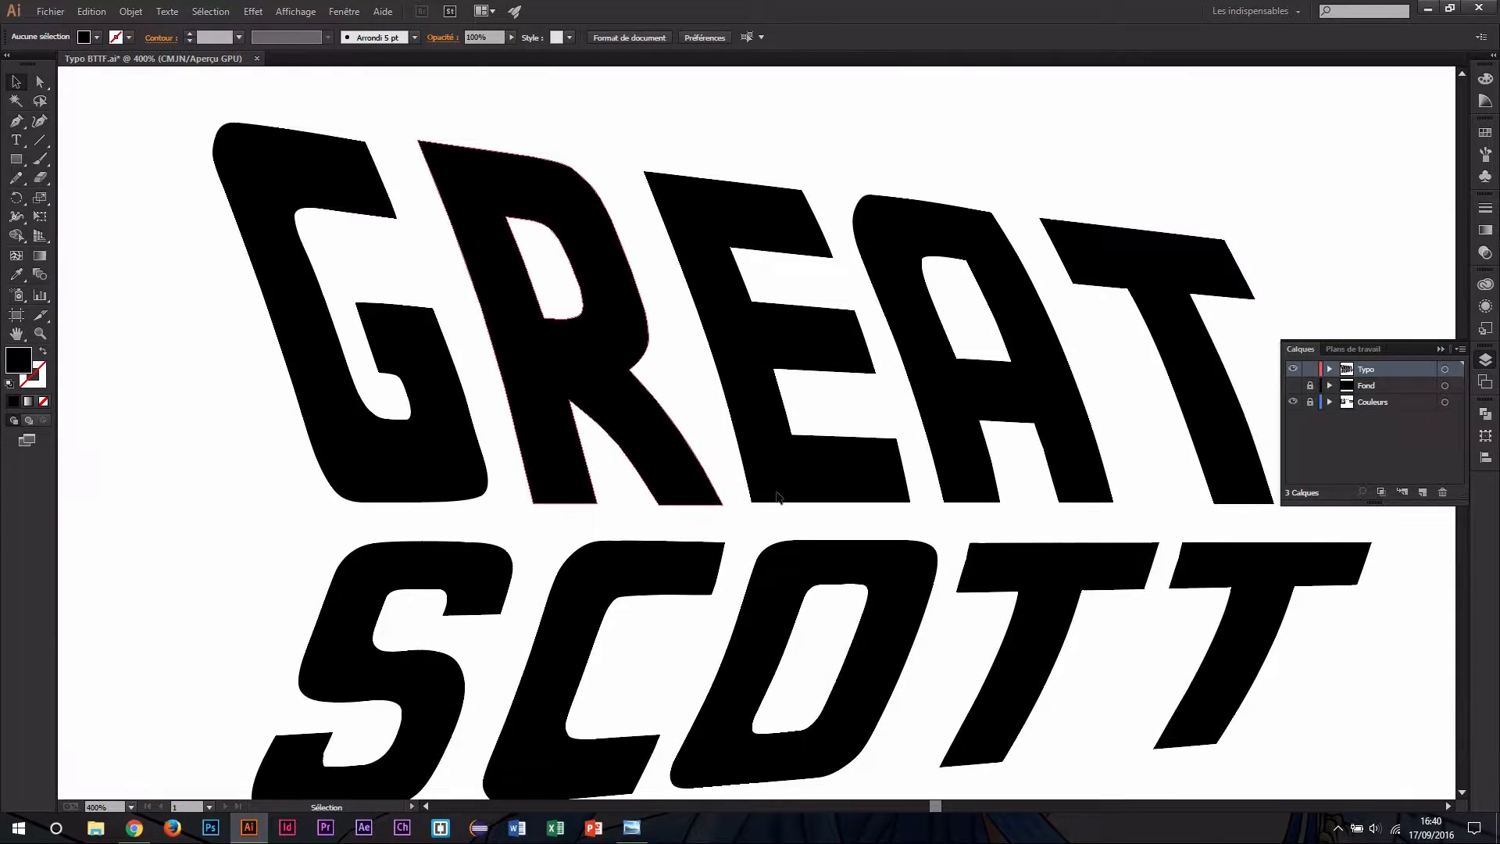
click(703, 484)
scroll(705, 492, up, 2)
key(a)
click(622, 554)
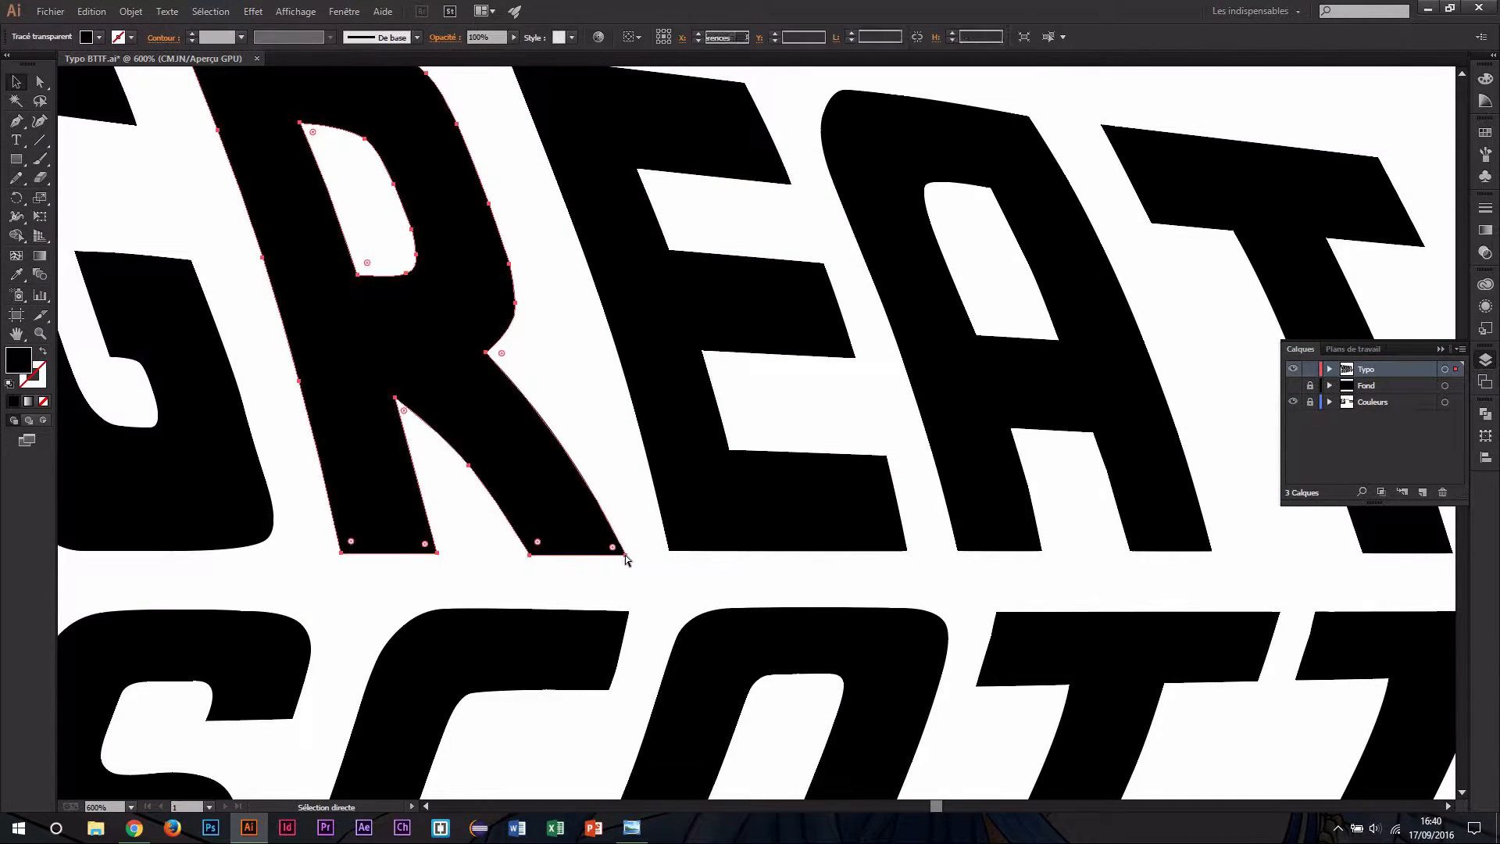
click(641, 479)
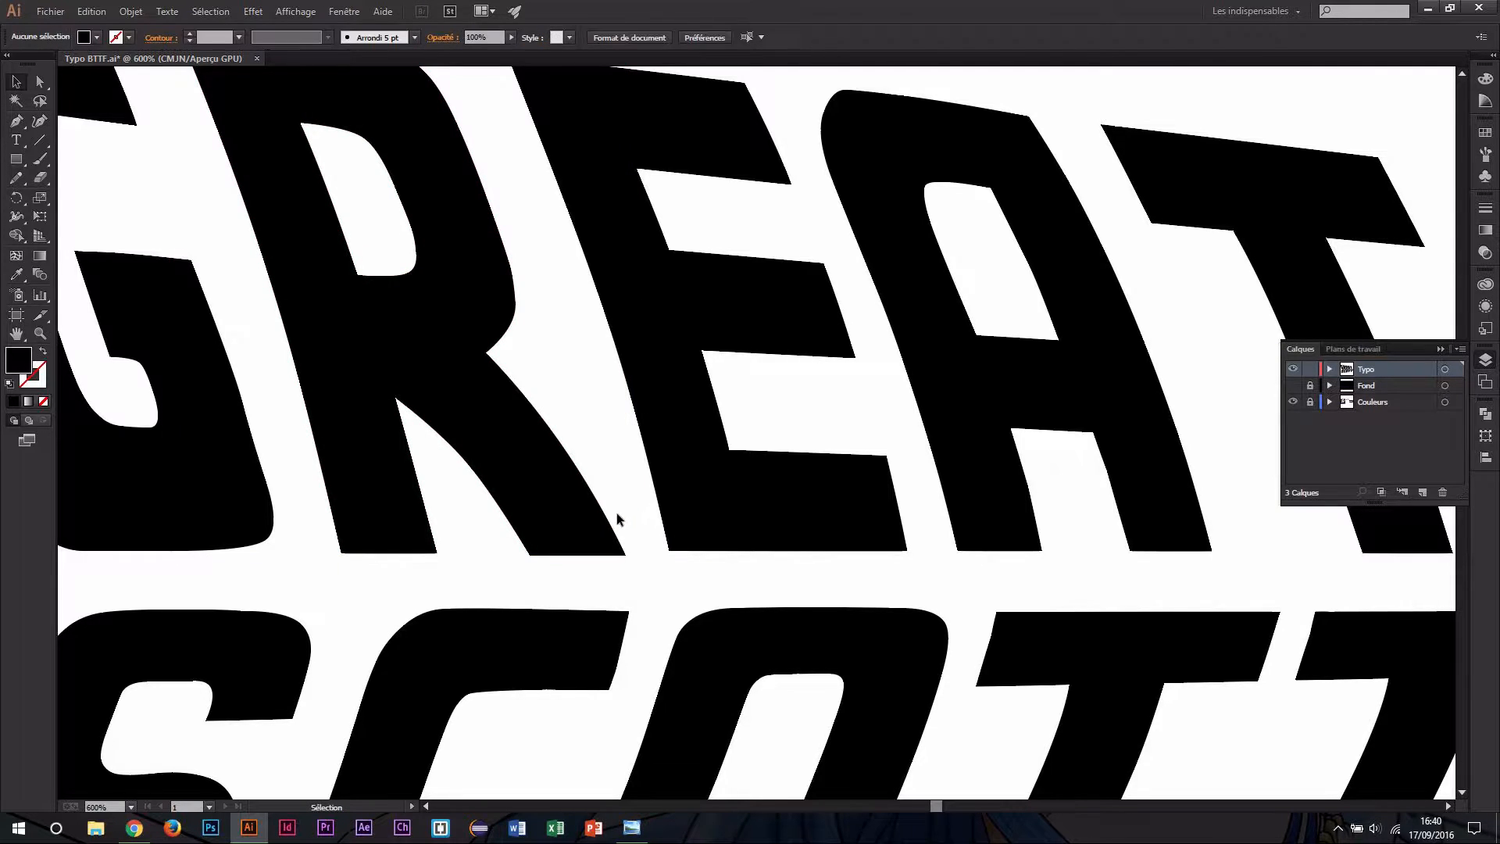
key(v)
click(39, 82)
click(18, 88)
key(ctrl)
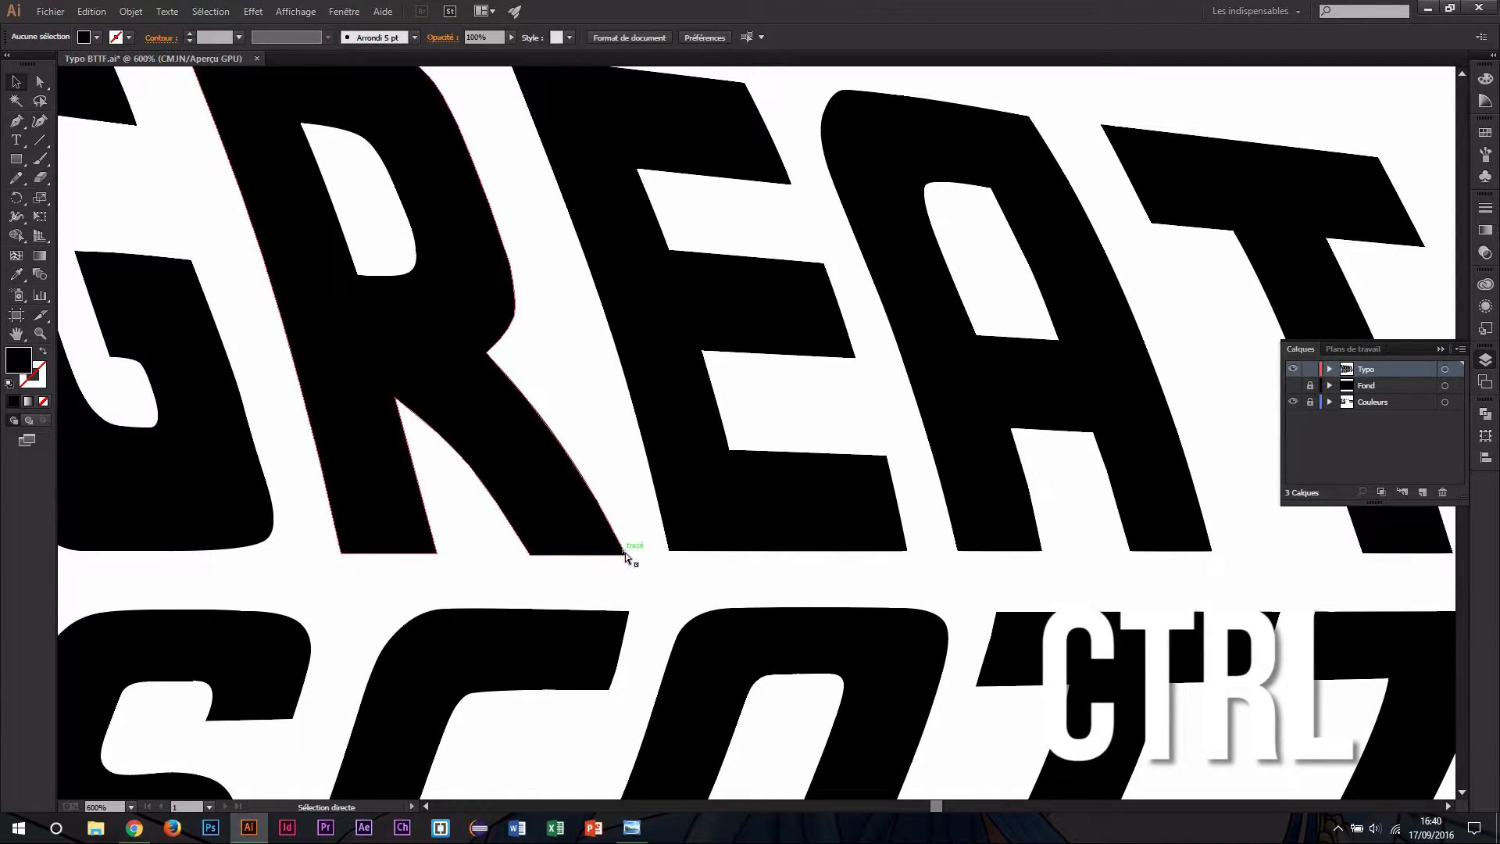
drag(625, 551, 669, 549)
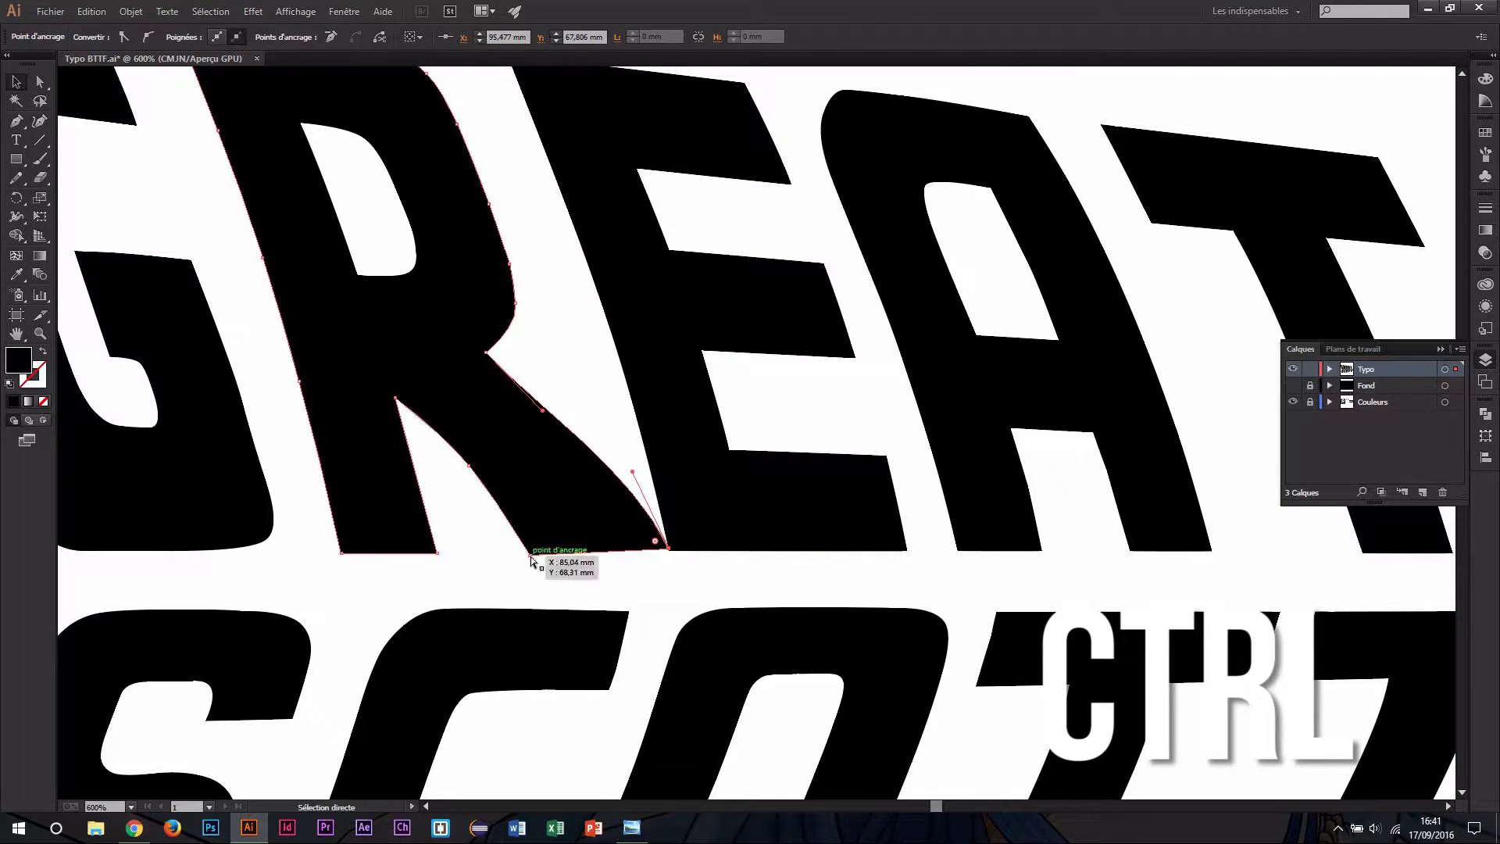
Move the inner bottom corner of the R's leg right and adjust the leg's curves into a smooth sweep towards the E.
drag(531, 559, 602, 562)
drag(508, 488, 467, 415)
drag(536, 477, 551, 491)
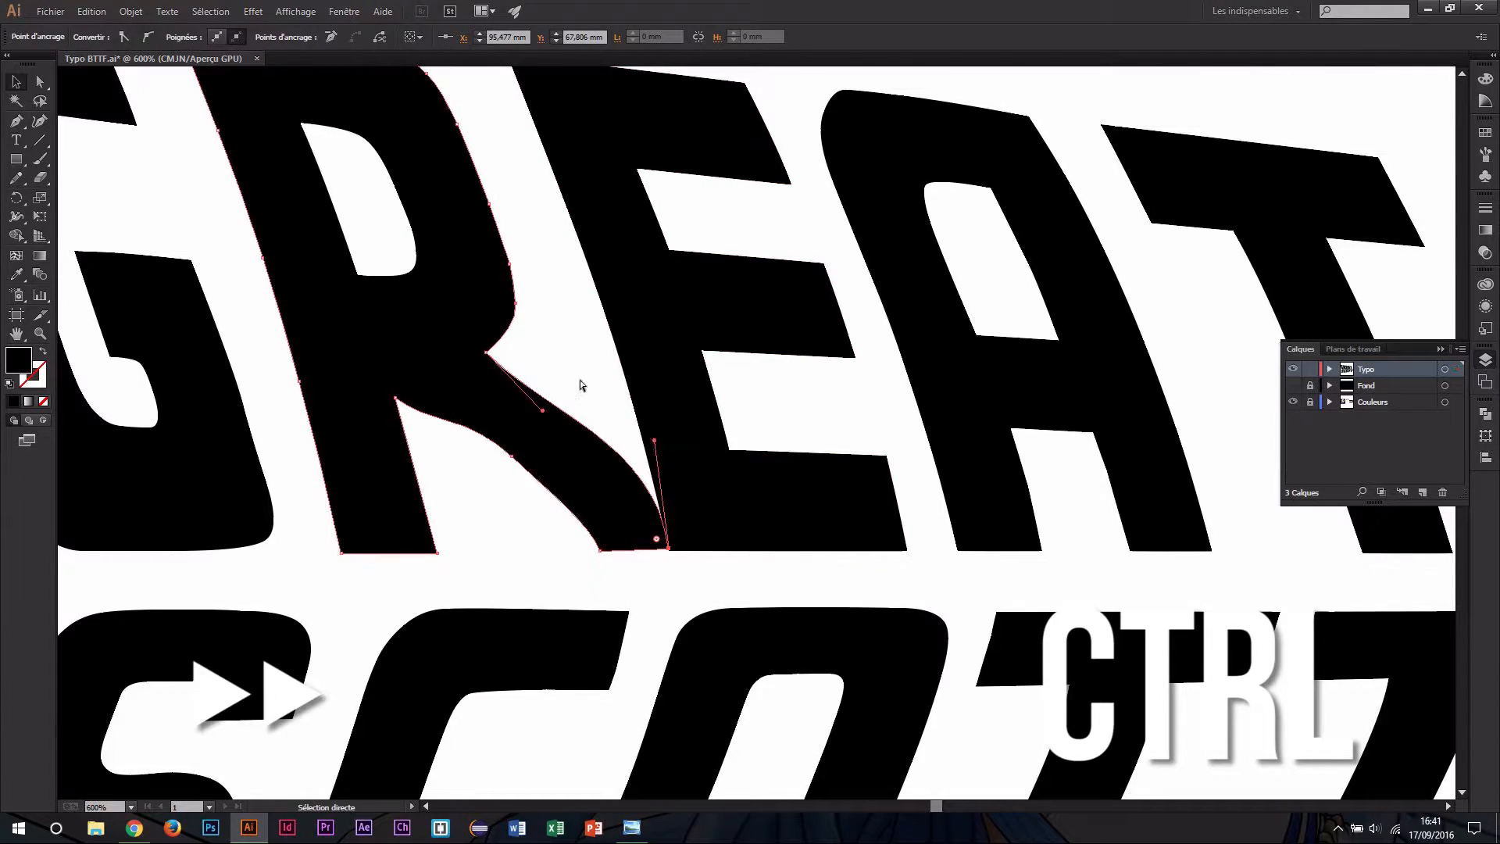
ctrl+click(531, 460)
click(909, 390)
drag(821, 310, 819, 324)
click(968, 500)
Fine-tune the bottom anchor of the R's leg where it joins the E so that their baselines line up.
ctrl+alt+click(1050, 465)
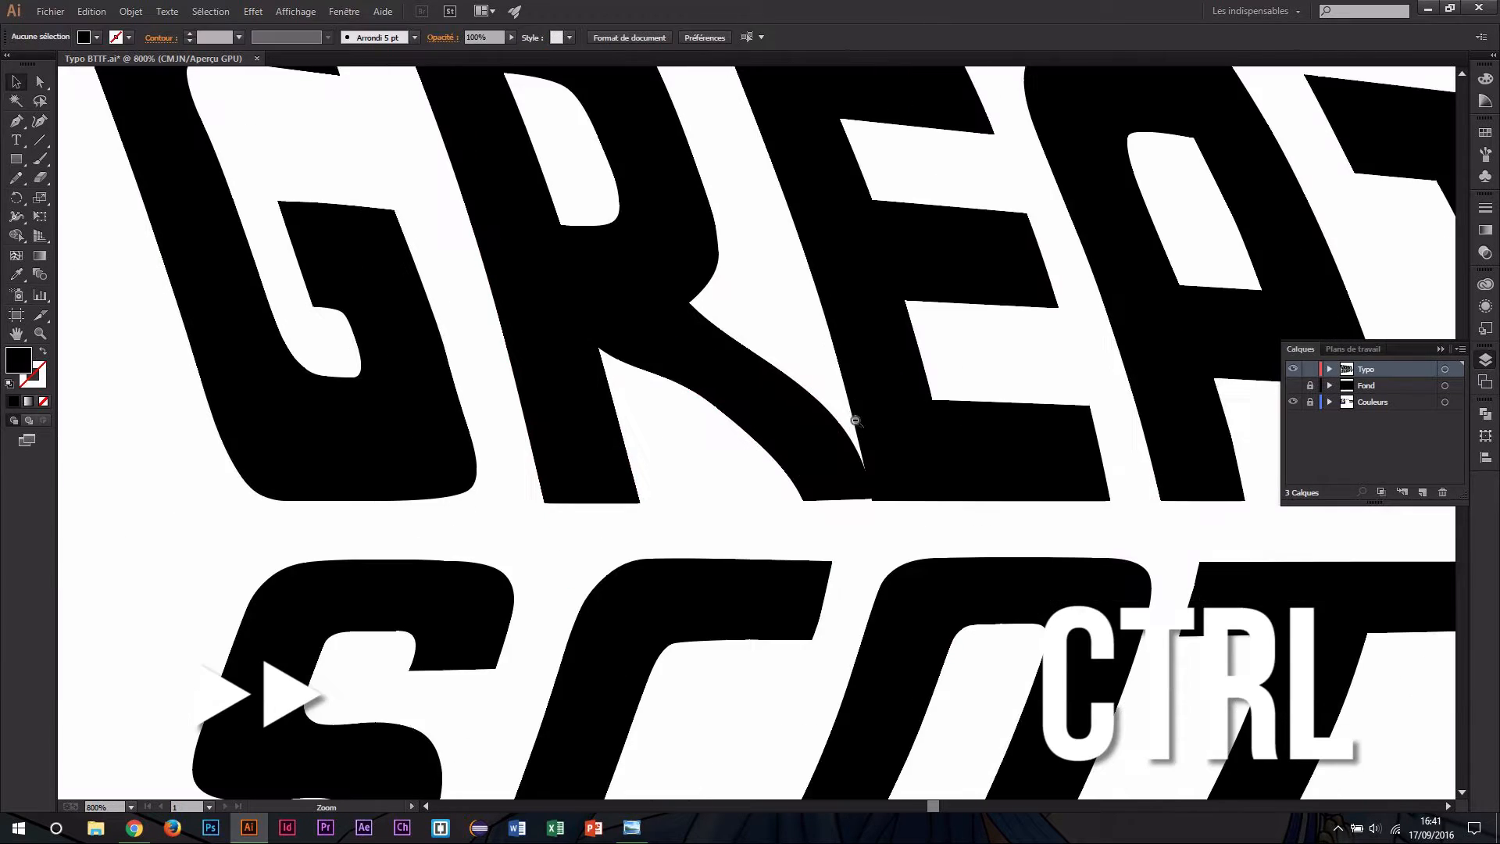
ctrl+click(792, 463)
ctrl+click(792, 463)
ctrl+click(792, 462)
drag(889, 496, 889, 504)
click(906, 539)
ctrl+alt+click(790, 449)
ctrl+alt+click(790, 448)
ctrl+alt+click(790, 449)
ctrl+alt+click(772, 410)
ctrl+alt+click(772, 410)
ctrl+alt+click(773, 410)
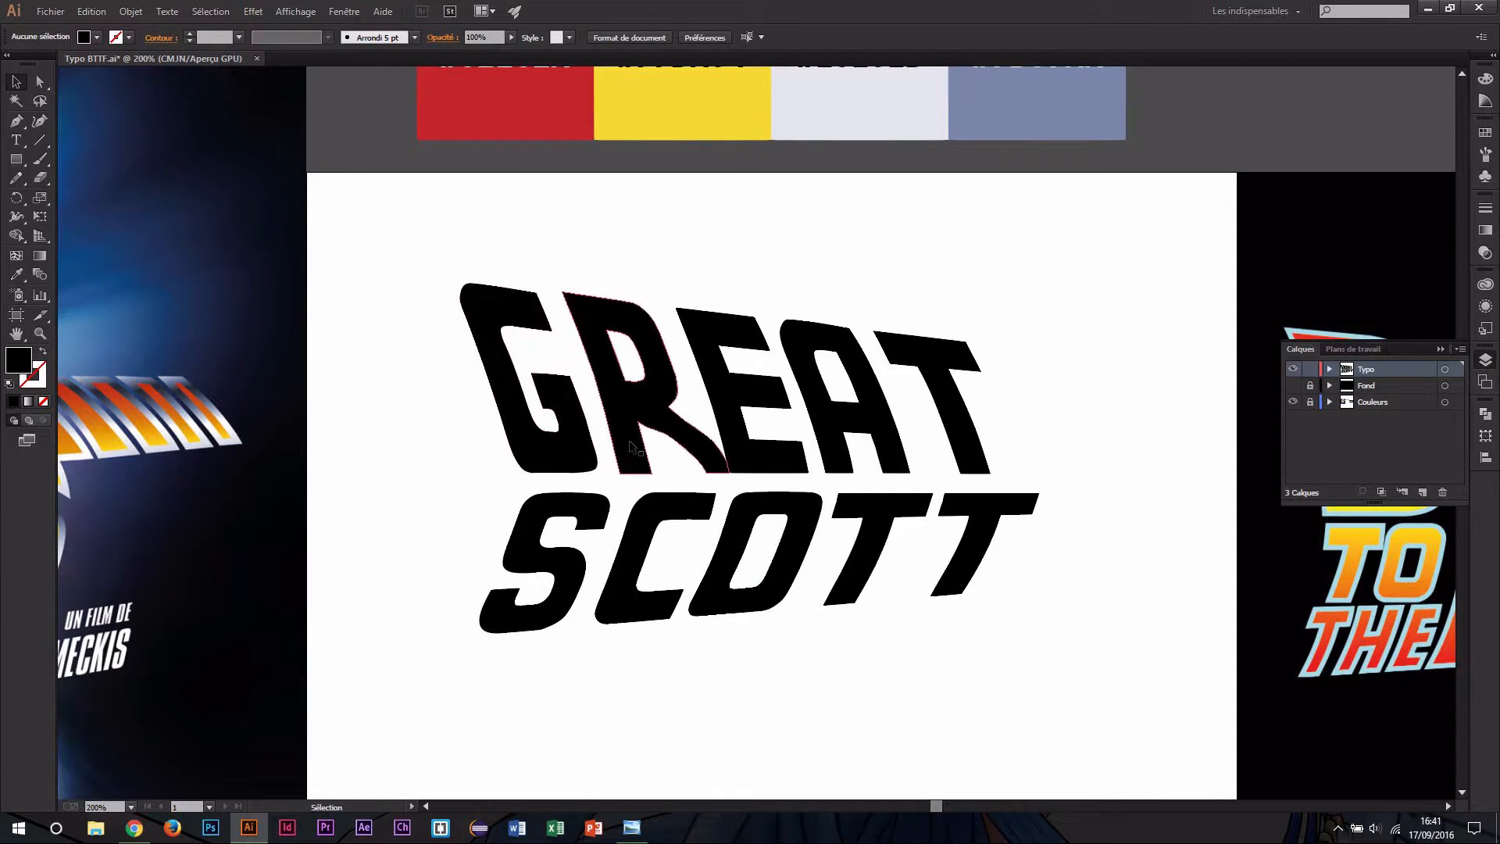
Unite the overlapping letter shapes of GREAT with Pathfinder so that the R and E become one shape.
drag(405, 331, 1015, 420)
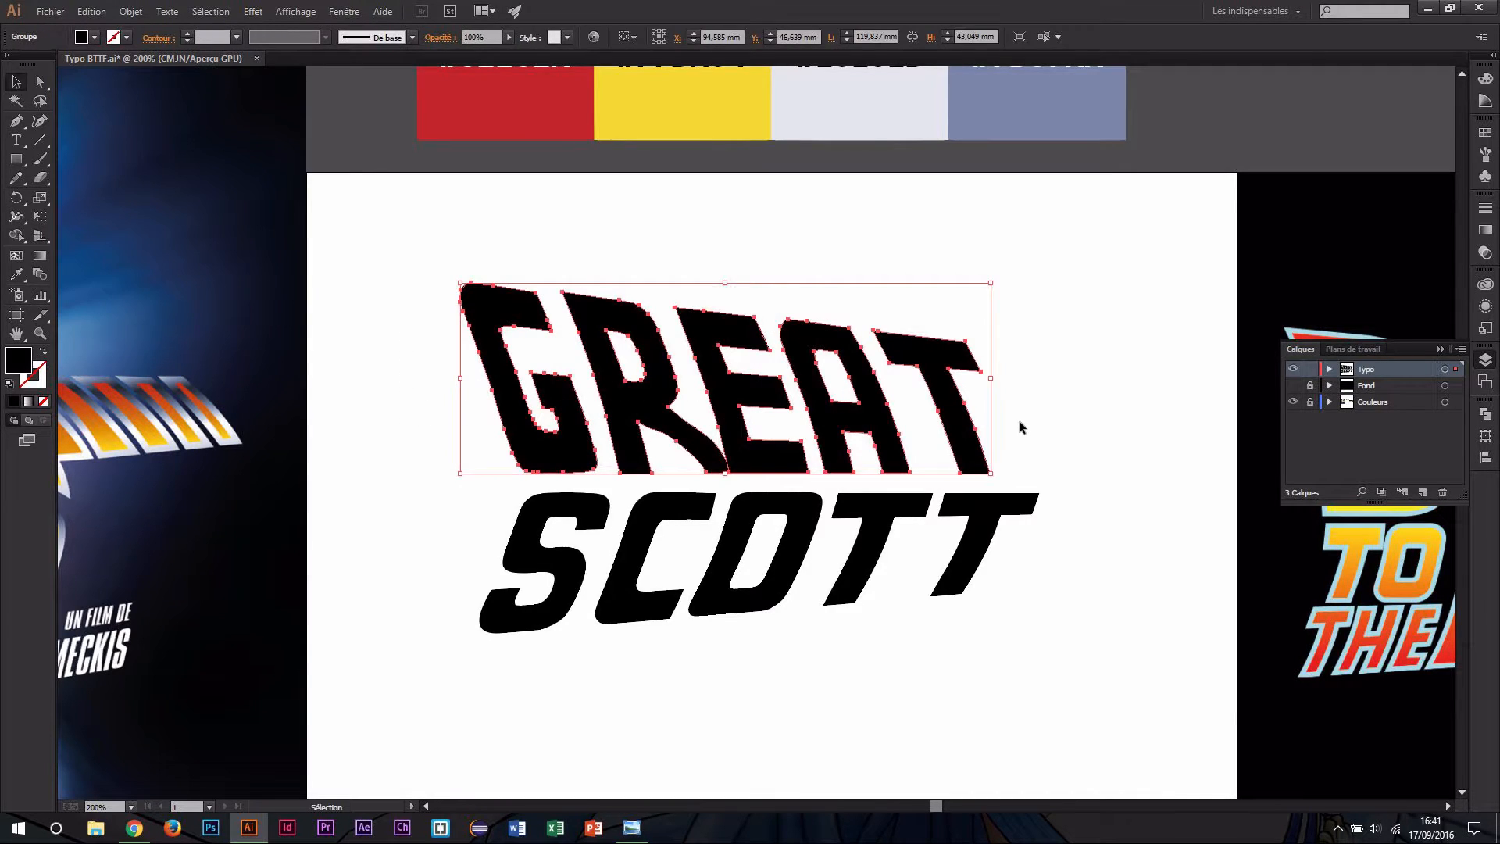
click(1485, 414)
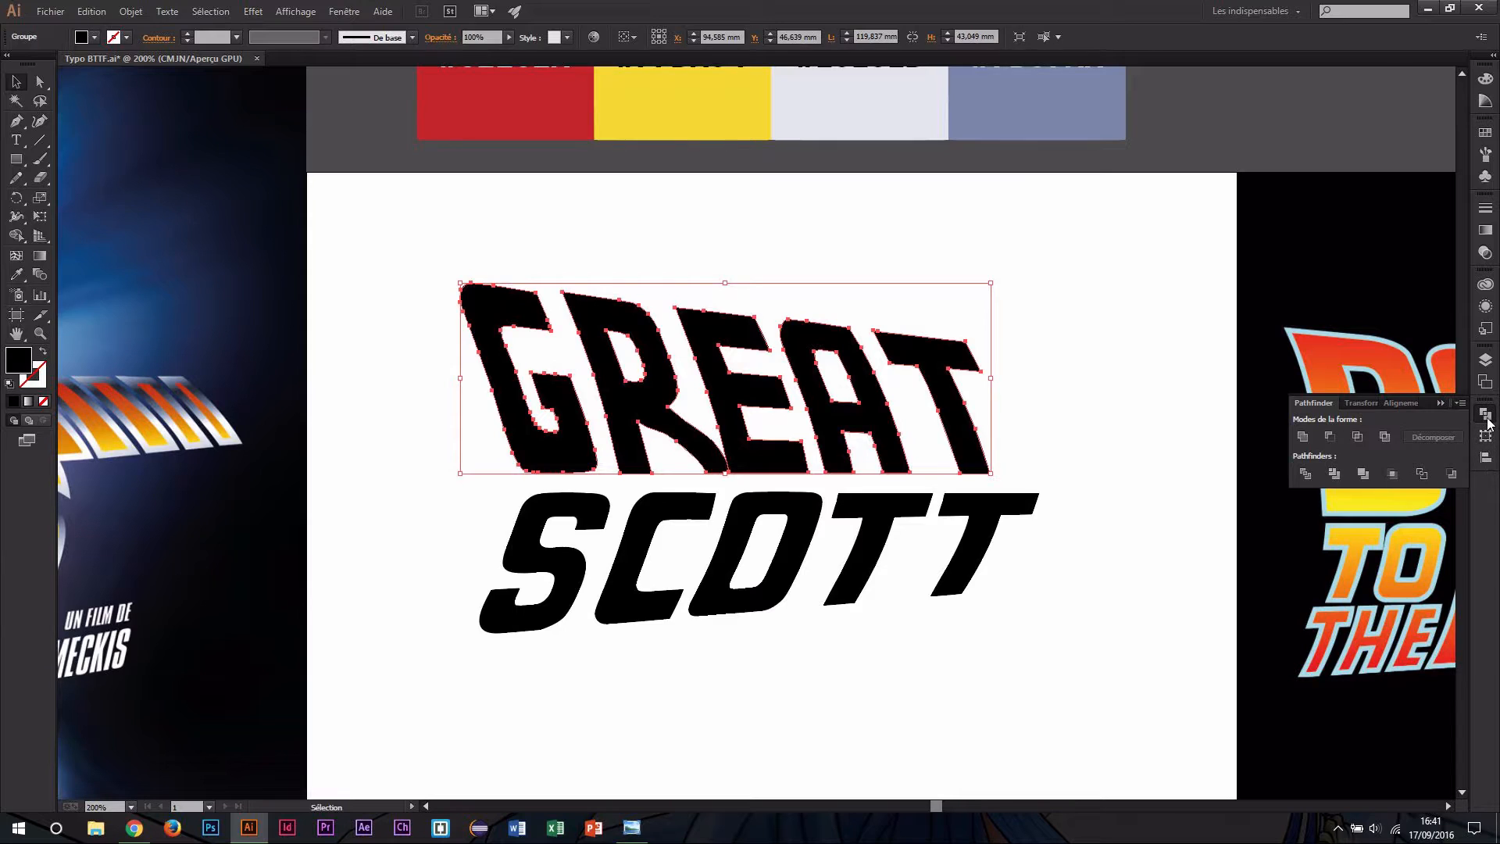
click(1486, 418)
click(344, 11)
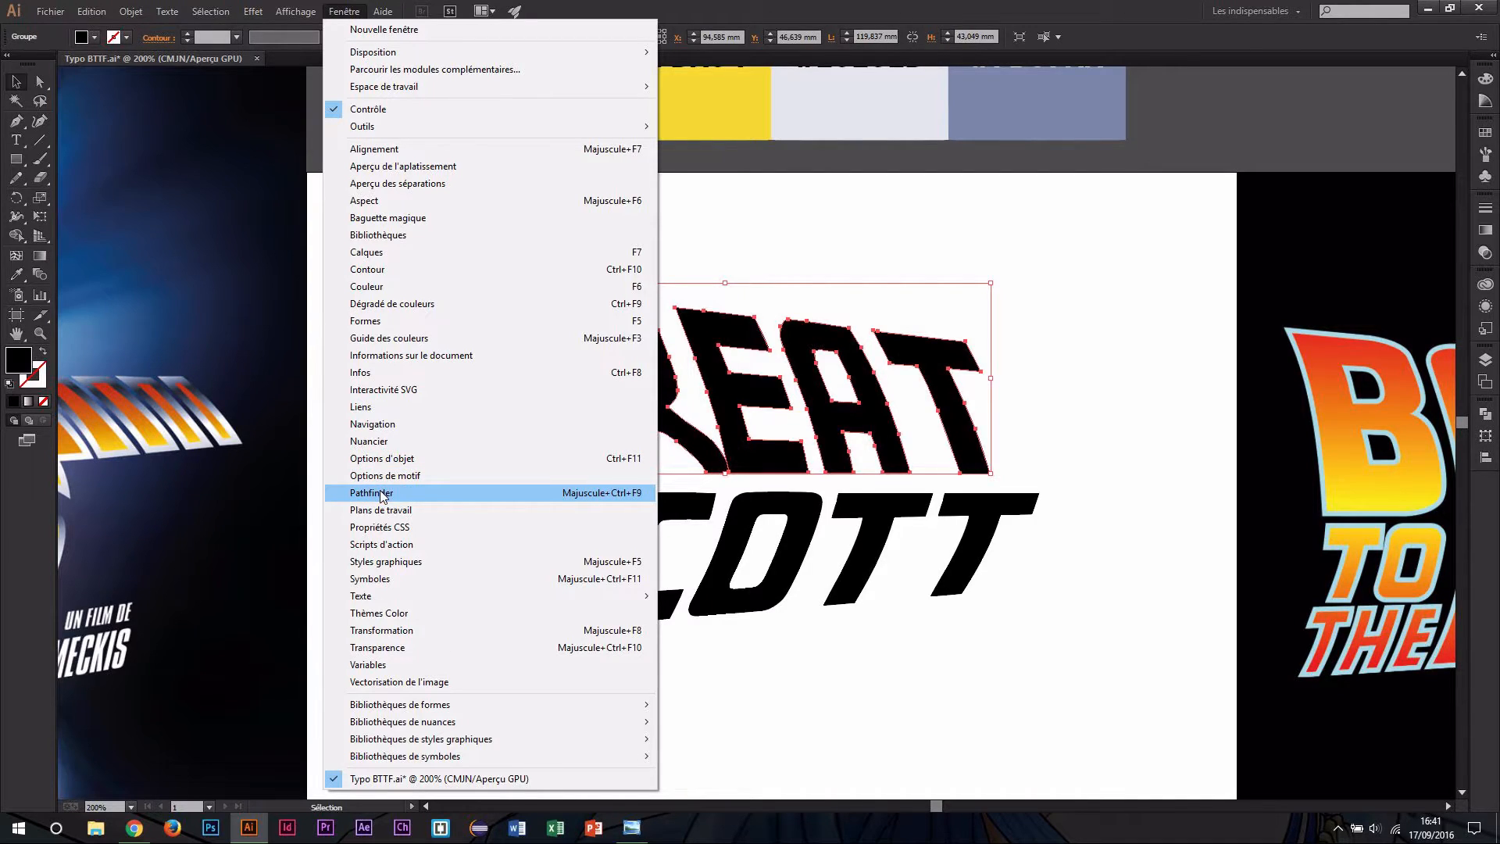
click(1480, 416)
click(1484, 414)
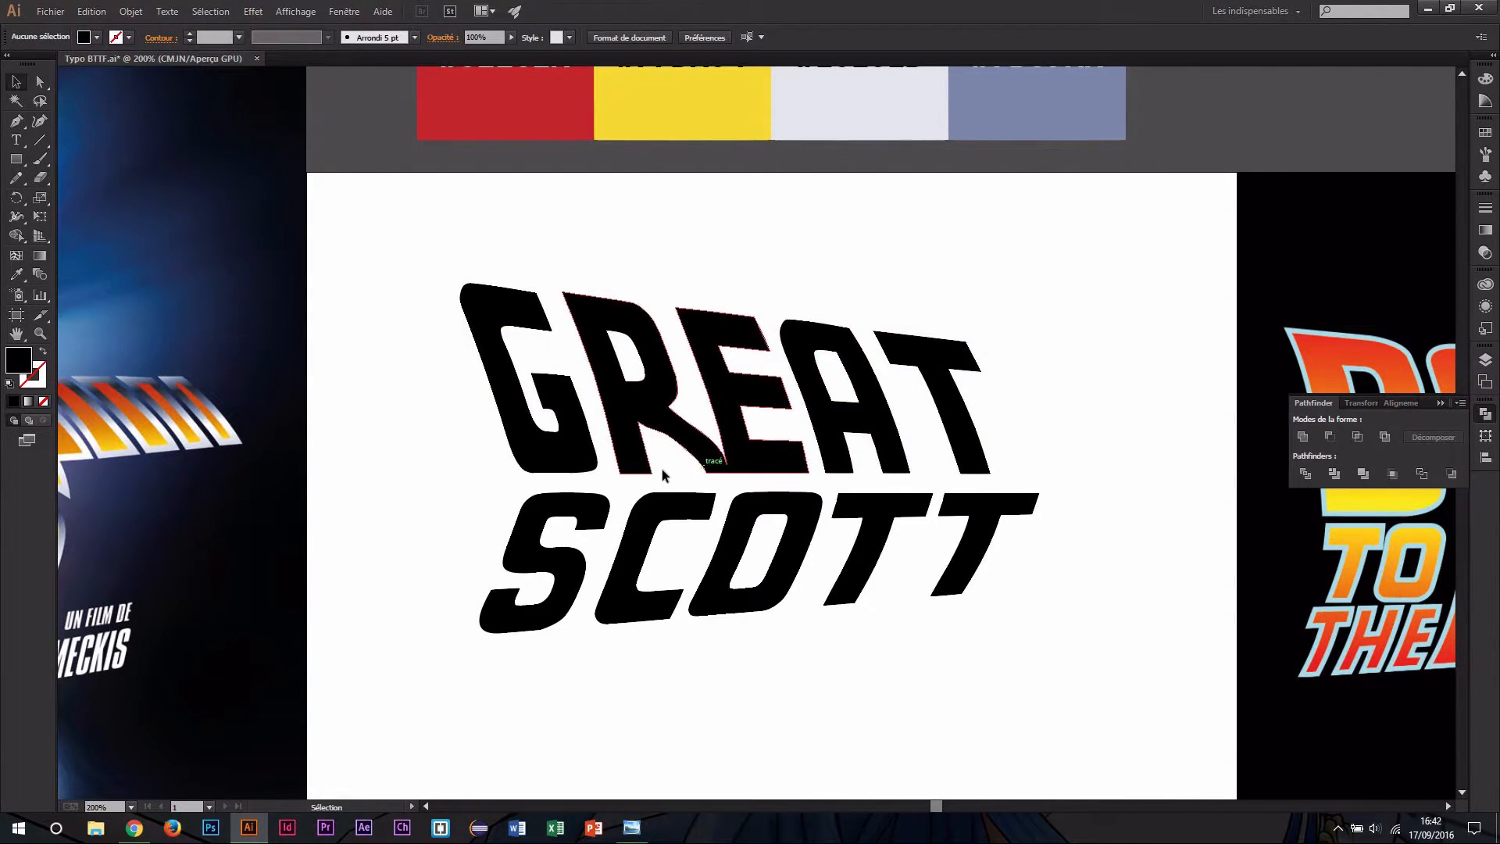
Expand the appearance of the distorted SCOTT lettering so that its outlines become editable paths.
click(763, 450)
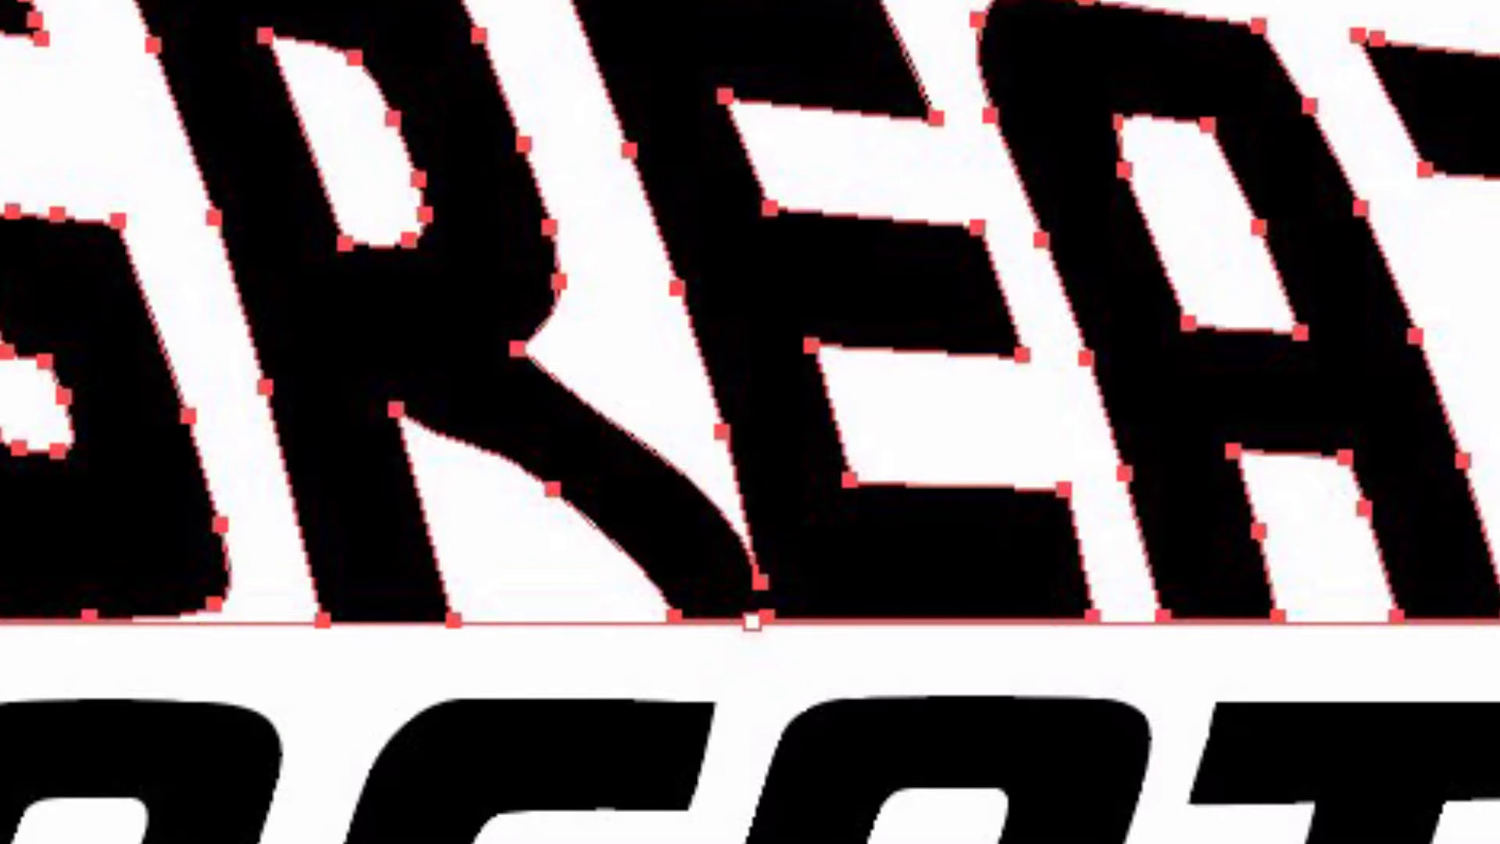
click(250, 734)
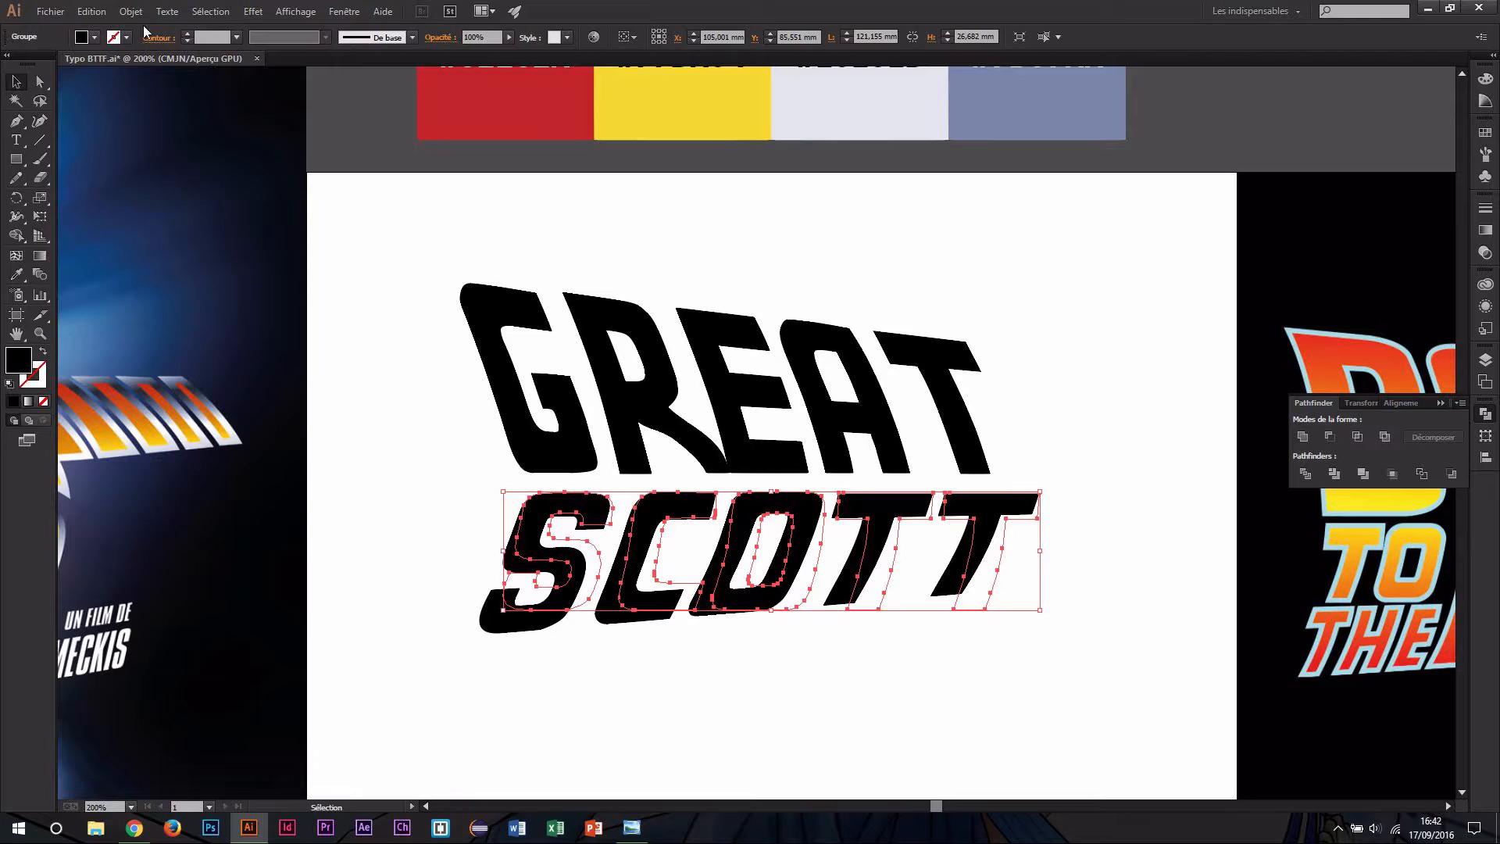
click(130, 11)
click(186, 195)
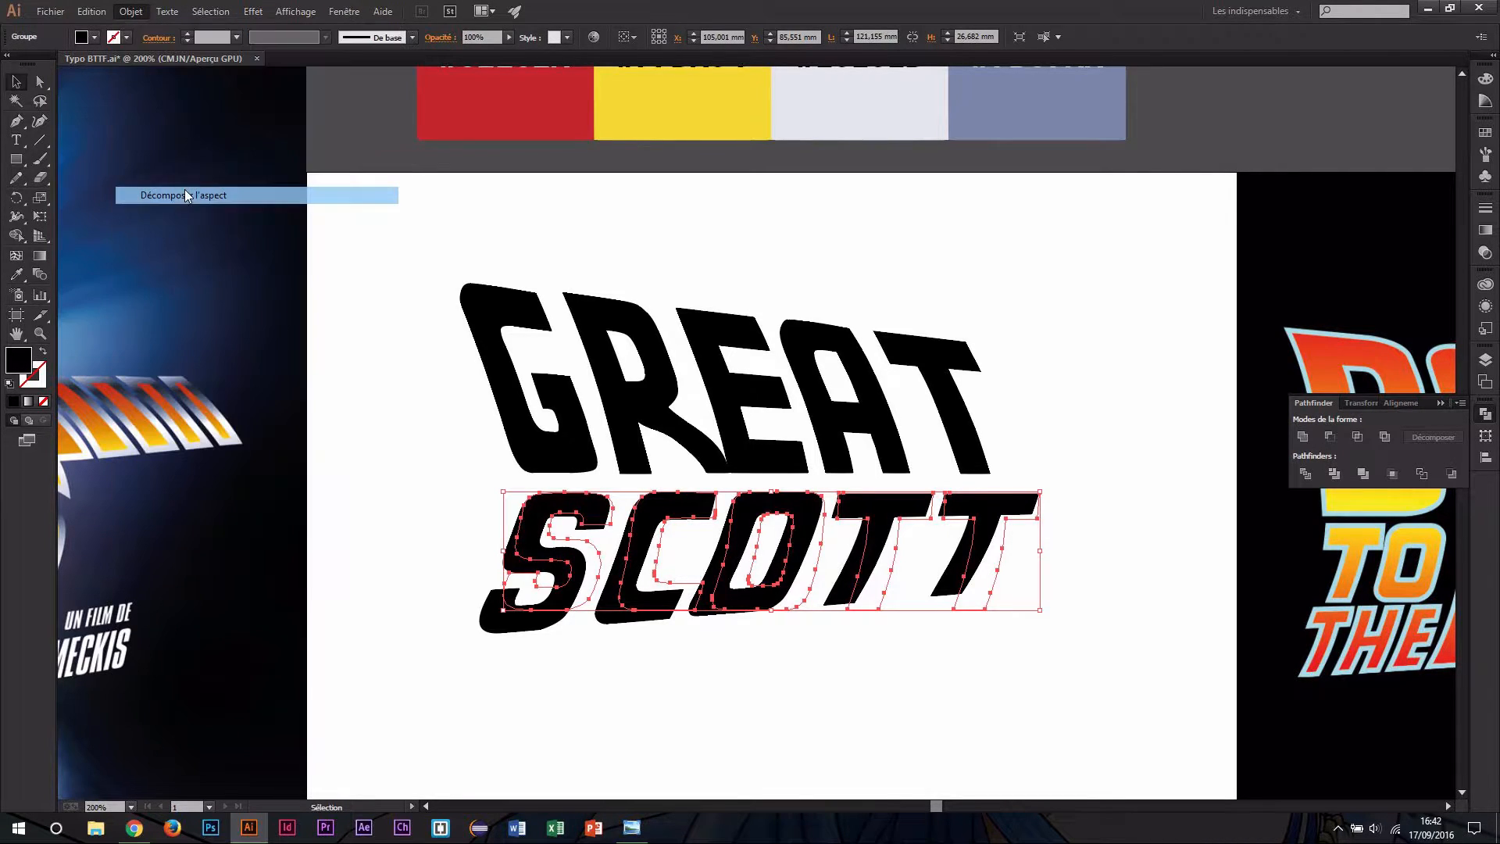
click(419, 479)
key(a)
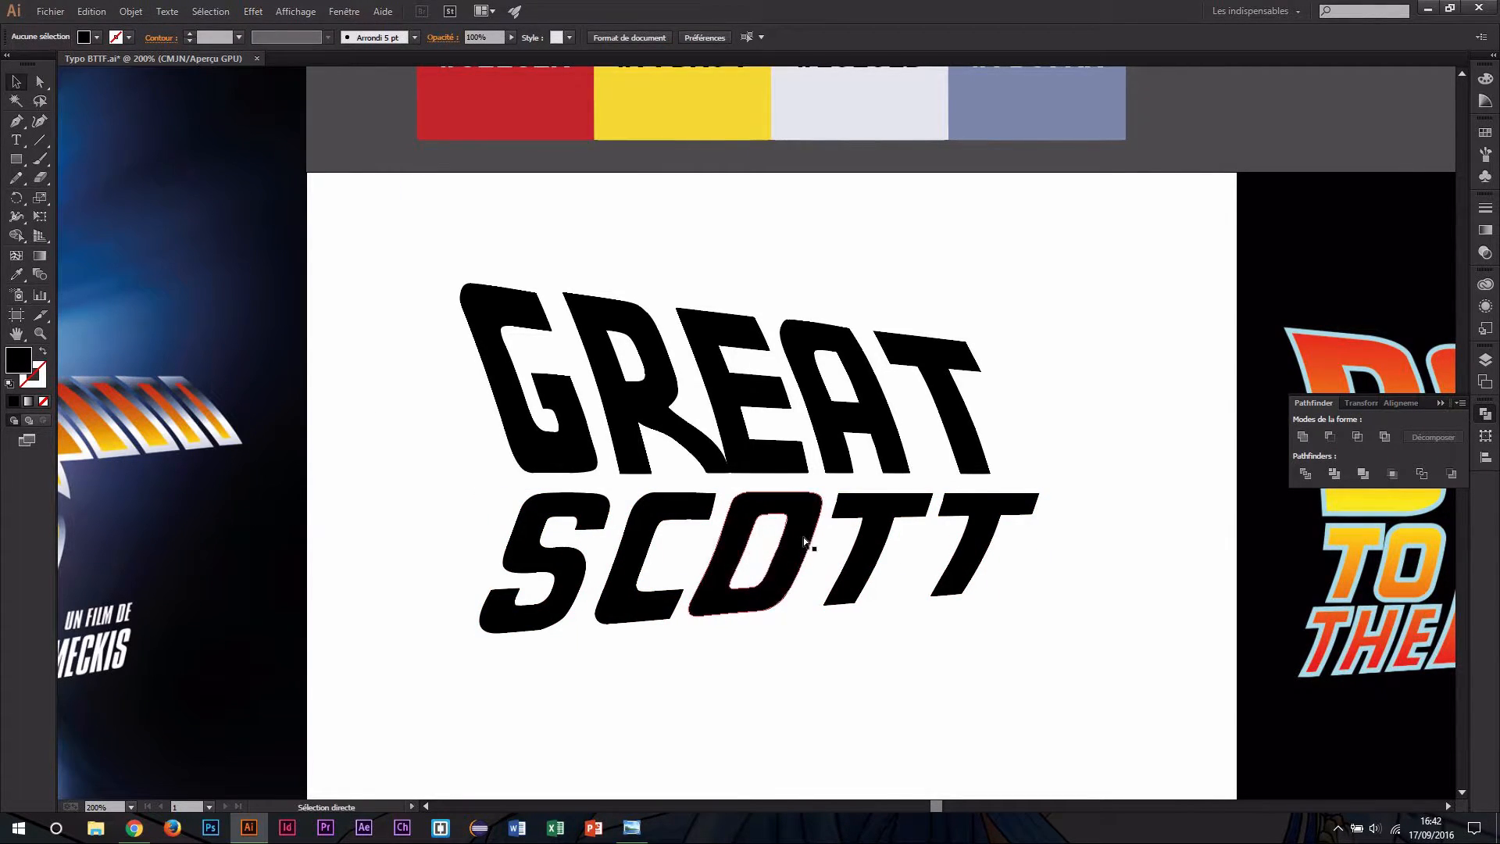
Ungroup the expanded SCOTT lettering into separate letters.
scroll(803, 537, up, 1)
scroll(927, 429, up, 1)
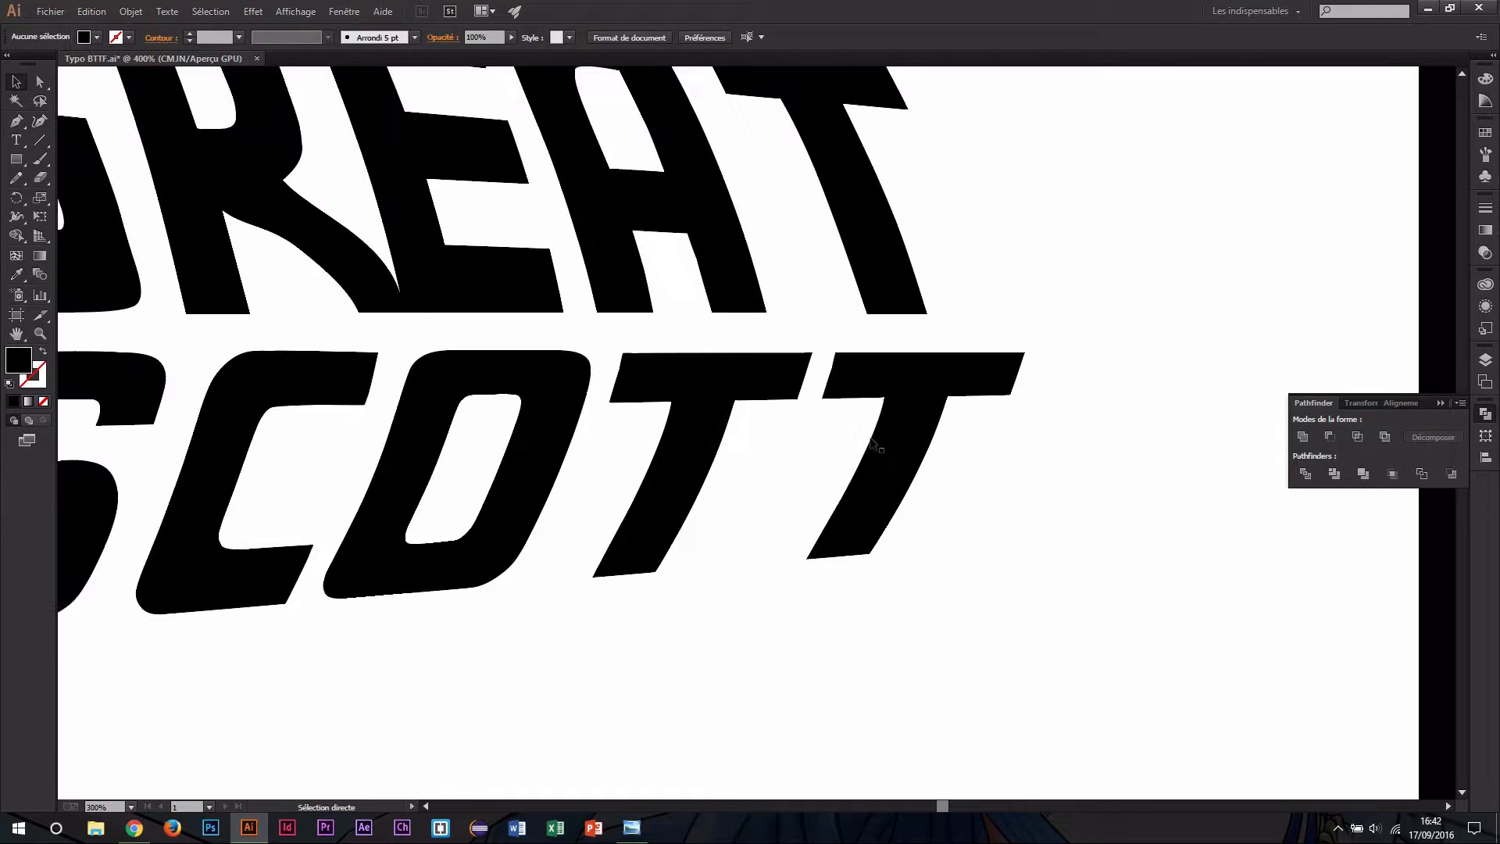
key(v)
click(885, 431)
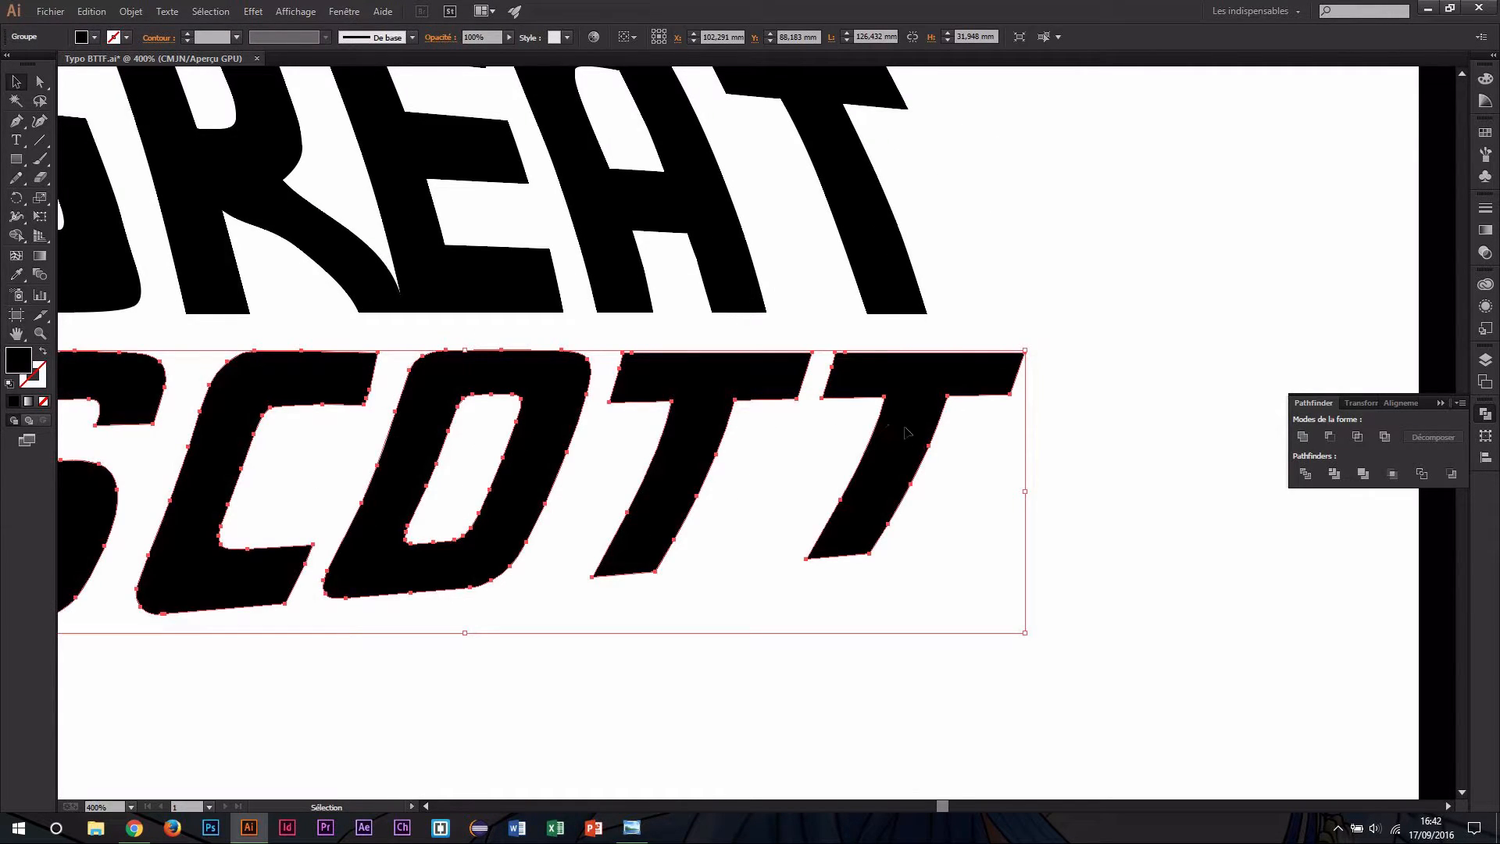
click(1091, 439)
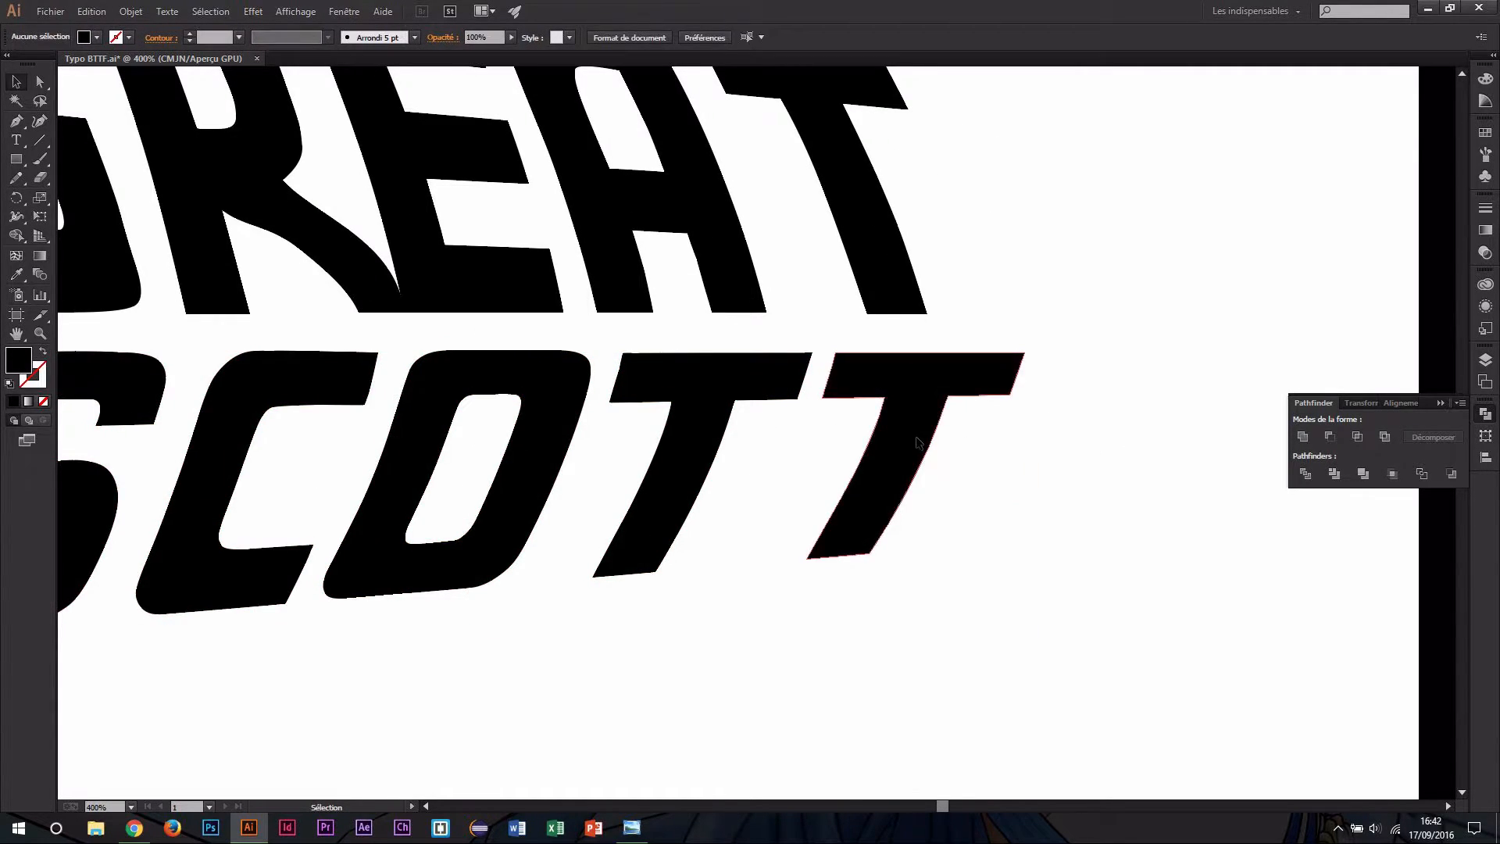
right_click(918, 442)
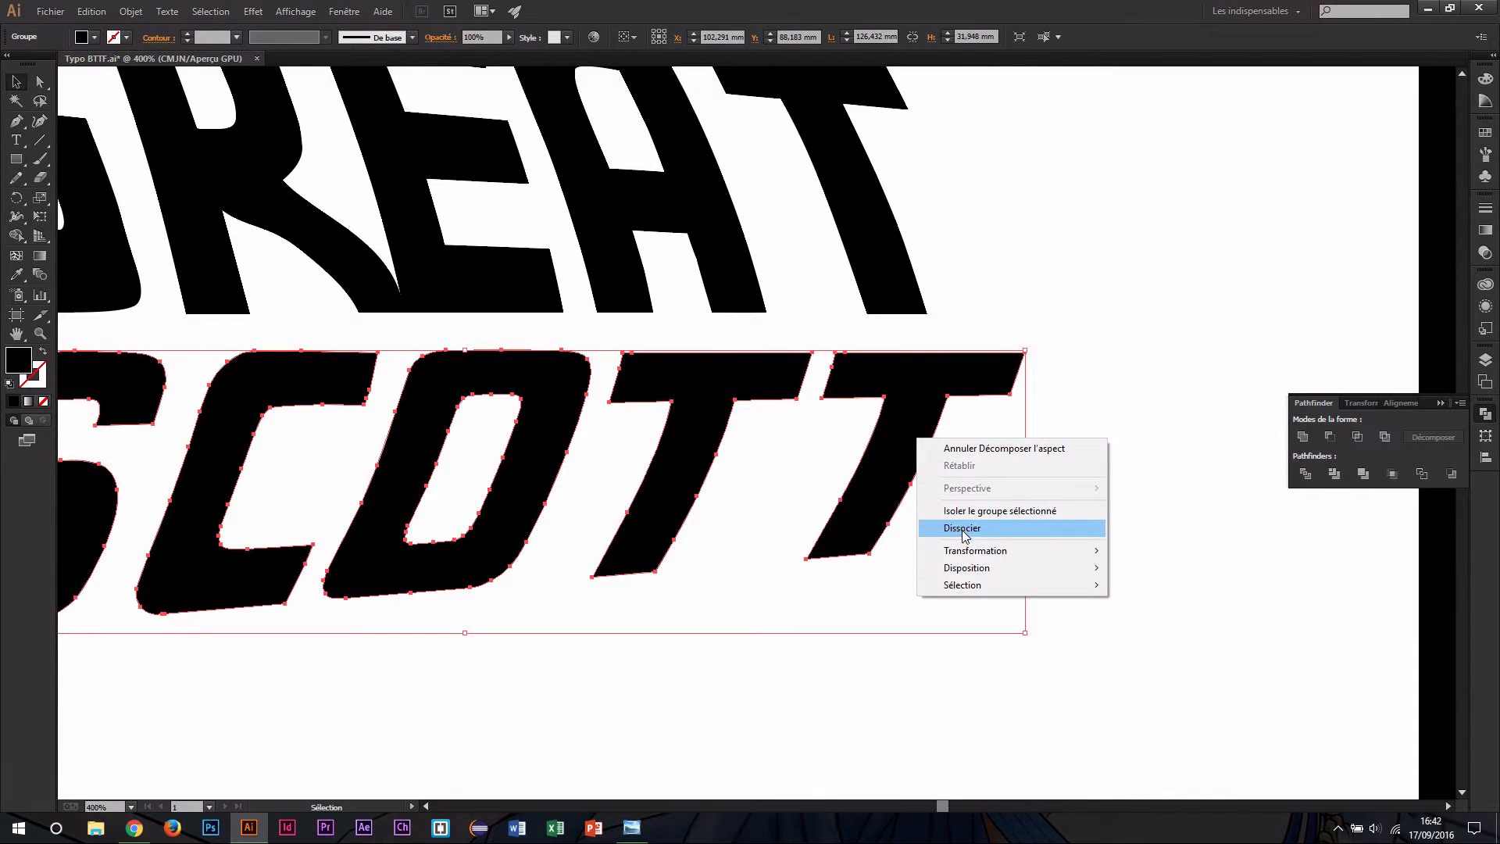
click(962, 528)
click(1065, 449)
Move the last T of SCOTT left against the neighbouring T and shift its crossbar's left-edge anchors to close the gap.
scroll(1076, 344, up, 1)
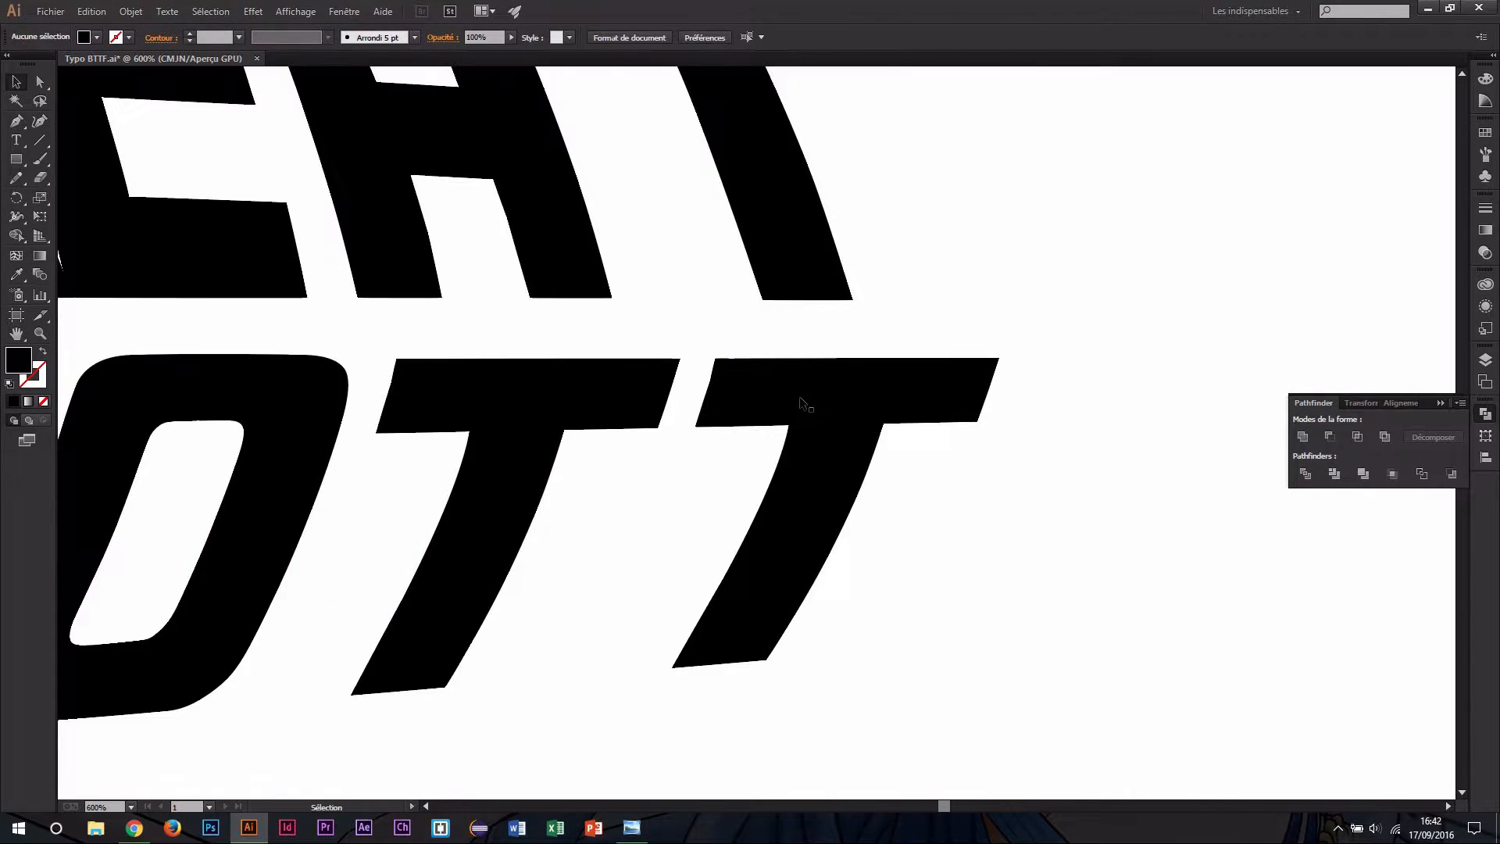
drag(812, 402, 770, 407)
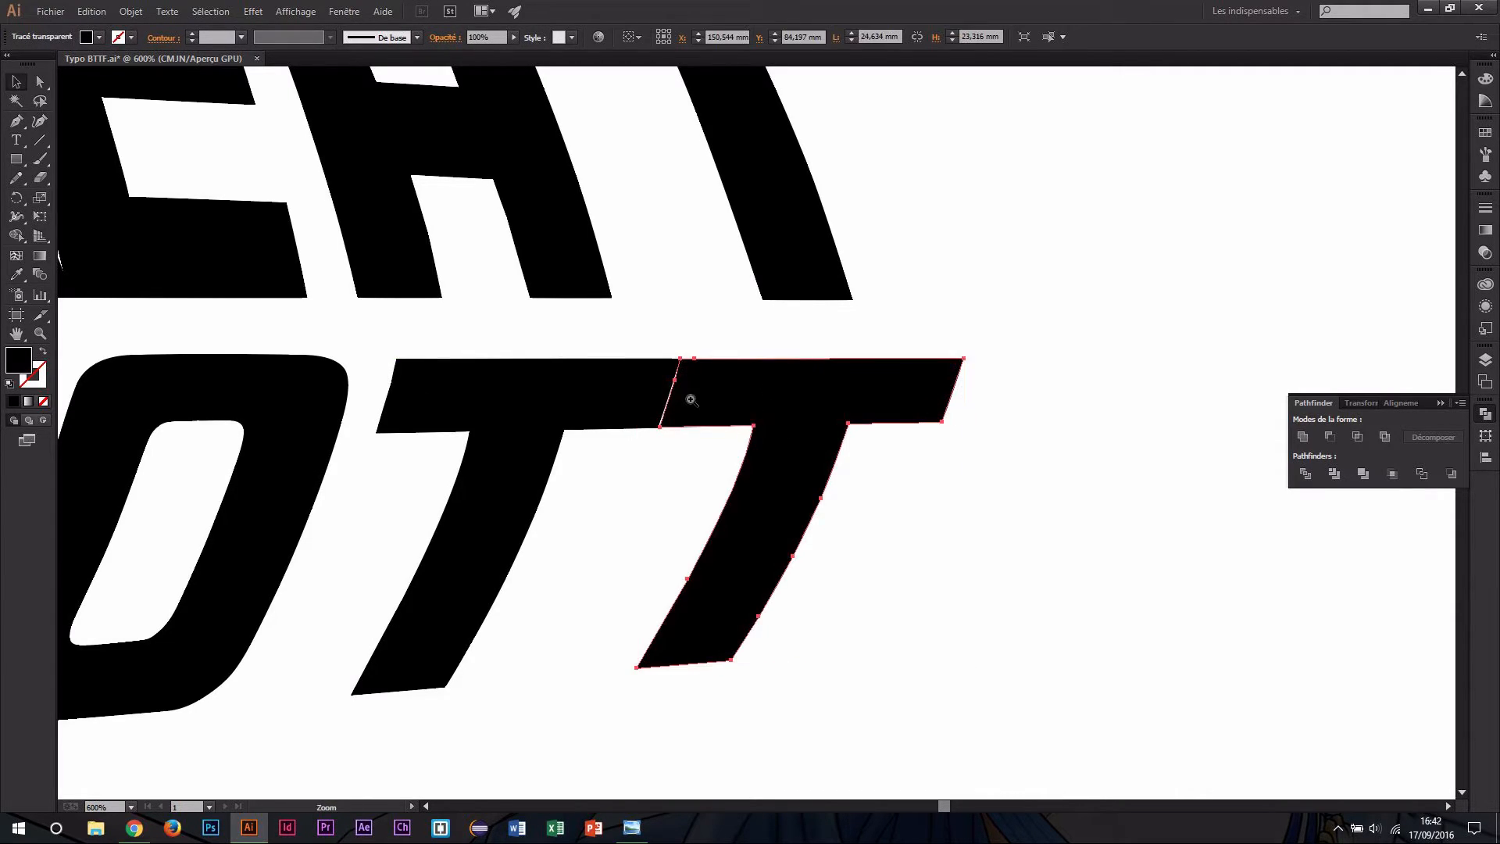
ctrl+click(690, 401)
ctrl+click(773, 429)
ctrl+click(700, 455)
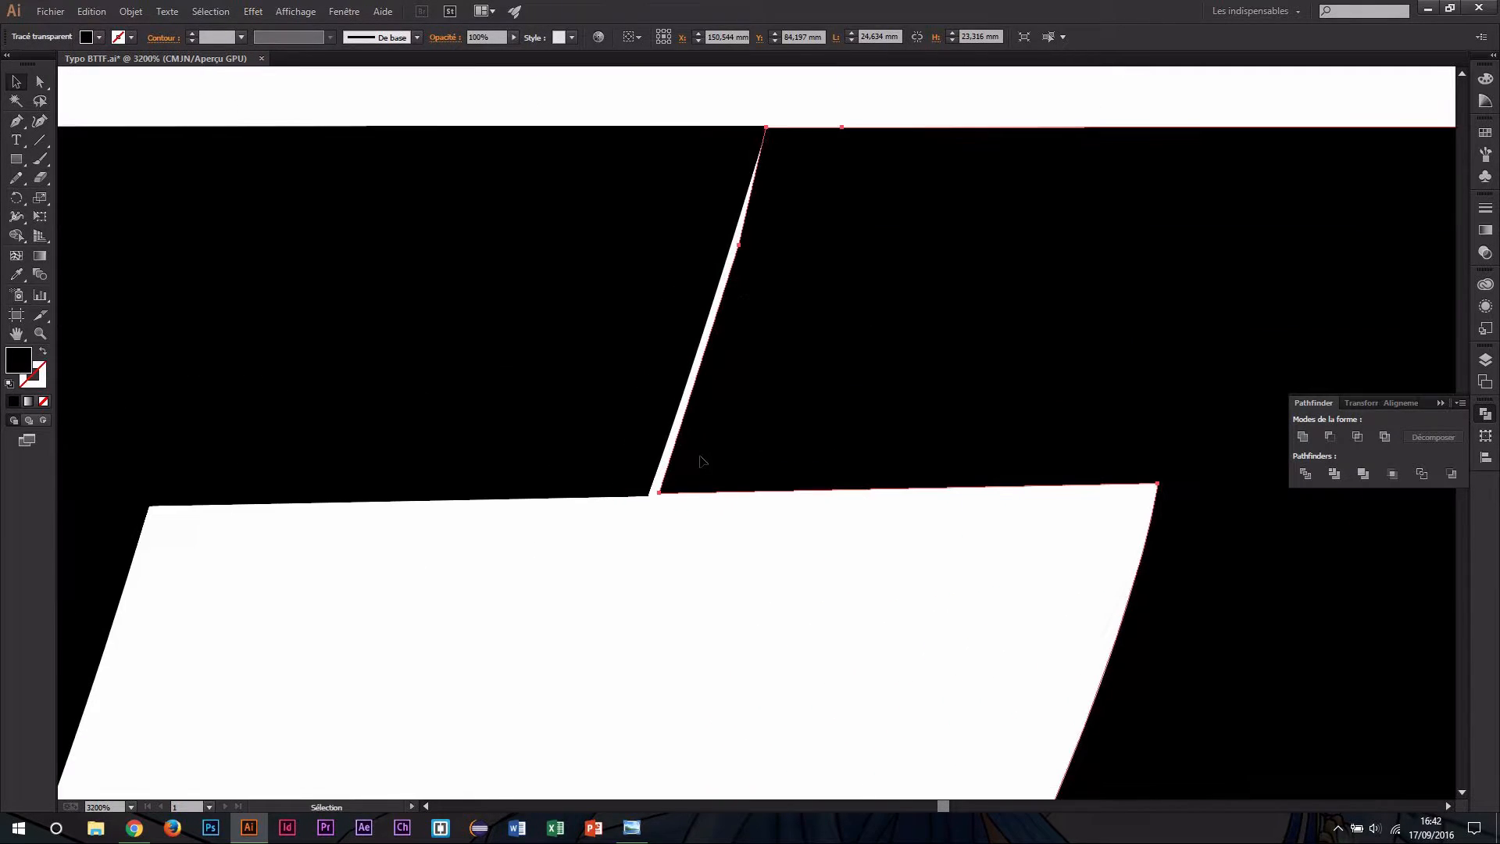
ctrl+click(659, 498)
drag(659, 495, 649, 498)
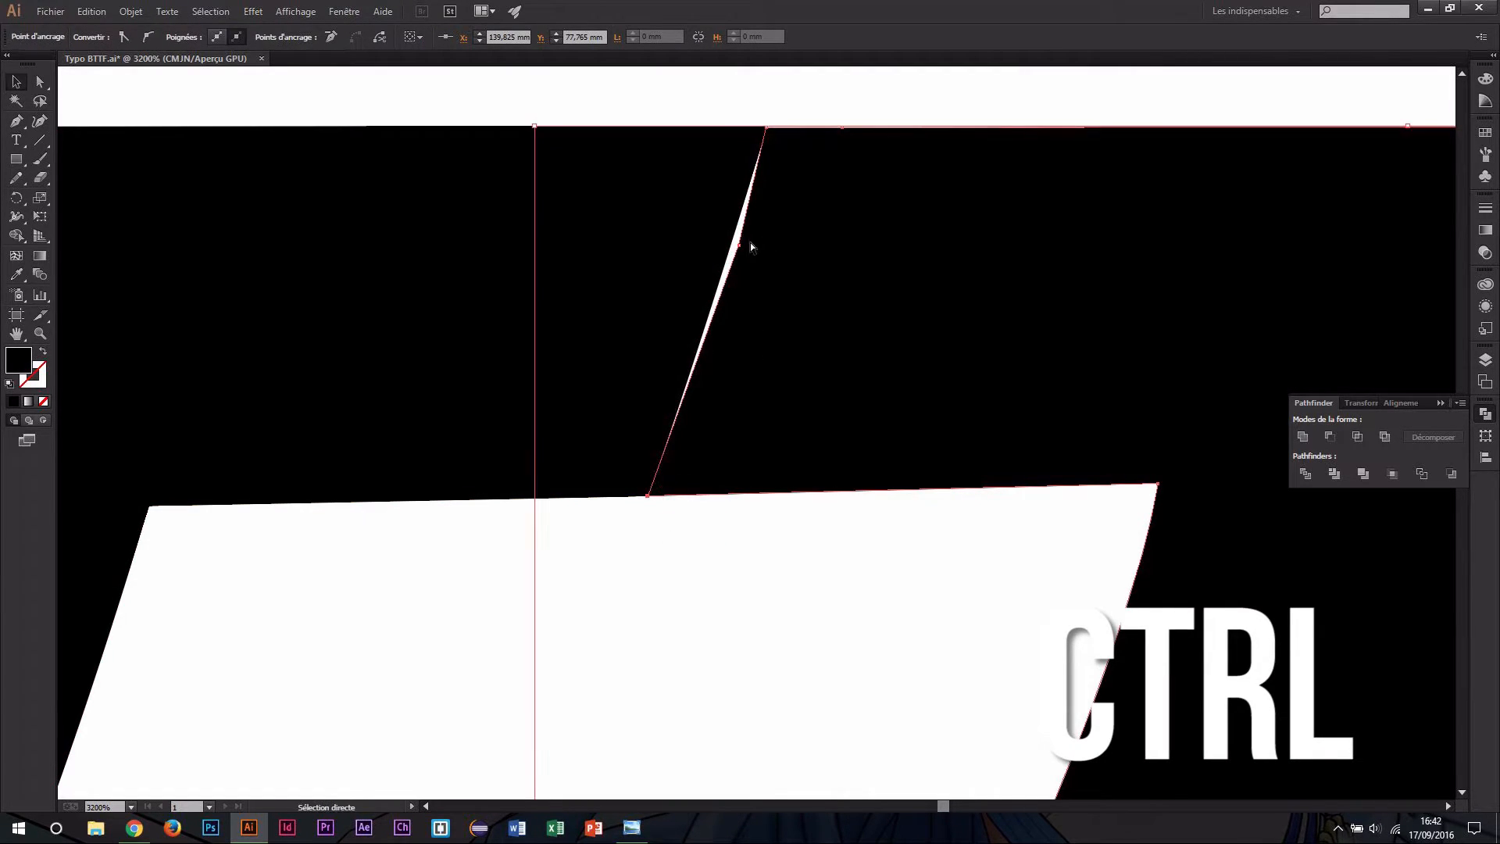
drag(738, 245, 728, 246)
Nudge the last T slightly further left so that its crossbar overlaps the neighbouring T with level top edges.
ctrl+click(779, 109)
ctrl+click(779, 119)
ctrl+click(756, 358)
ctrl+click(739, 554)
ctrl+click(738, 552)
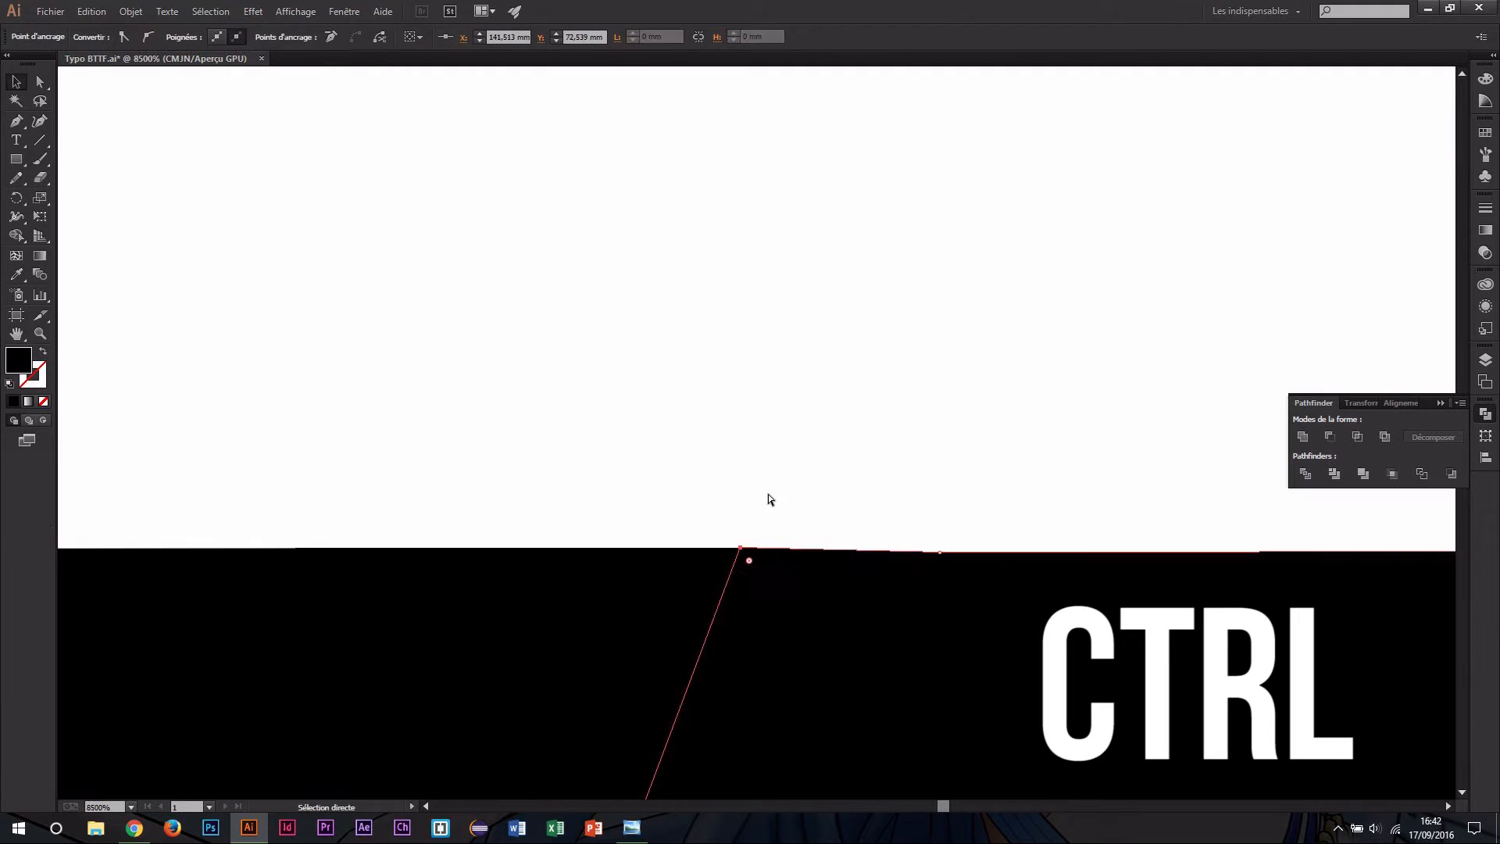
drag(767, 494, 542, 469)
drag(536, 415, 689, 432)
drag(865, 439, 832, 439)
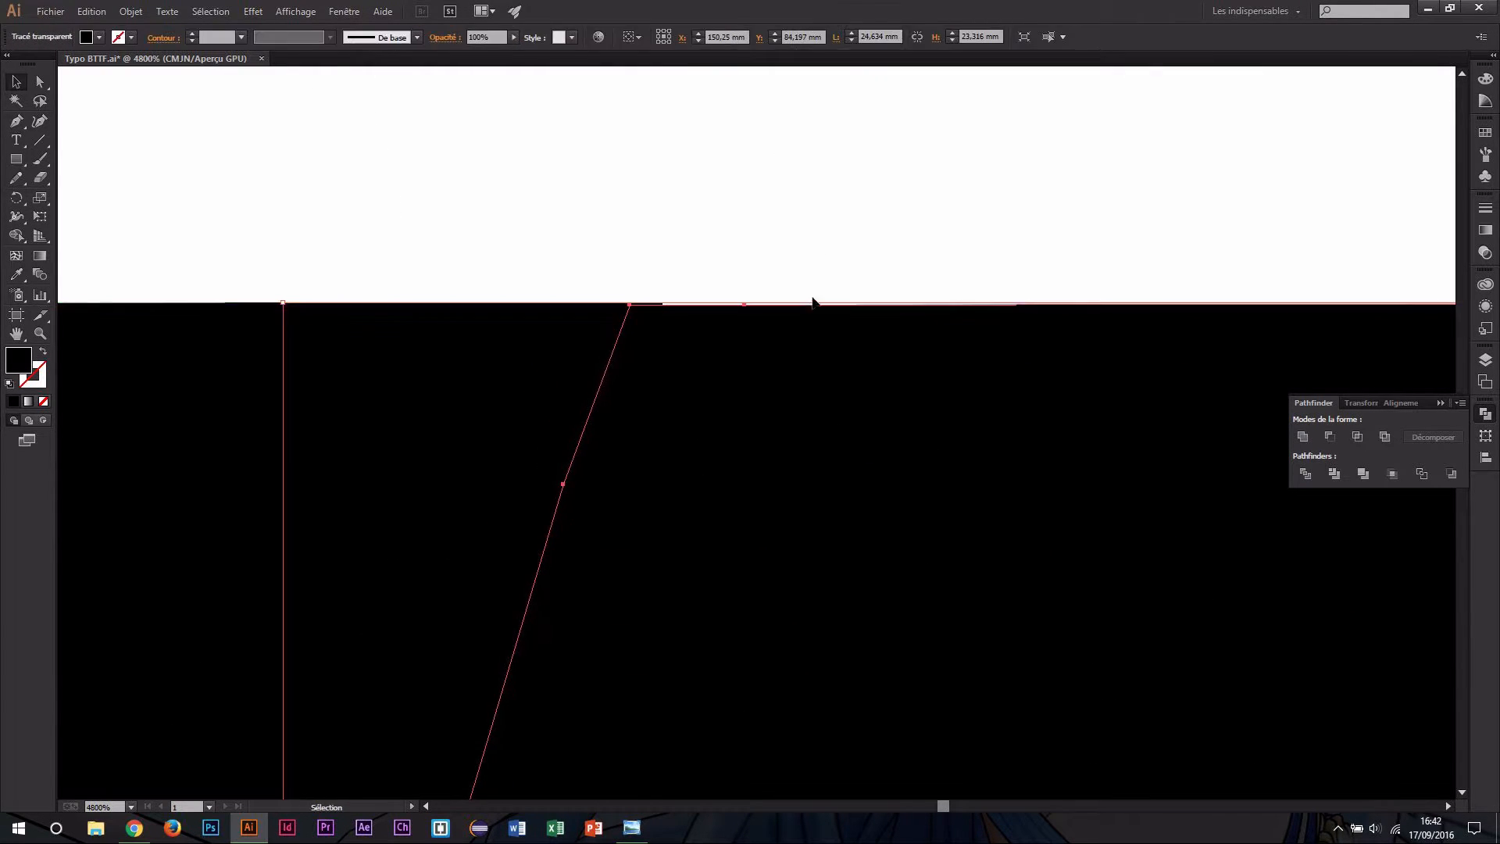
ctrl+click(709, 318)
ctrl+click(703, 375)
ctrl+click(639, 418)
ctrl+click(649, 413)
ctrl+click(708, 390)
Select all the letters of SCOTT and unite them with Pathfinder, merging the two Ts into one shape.
ctrl+alt+click(787, 497)
ctrl+alt+click(787, 497)
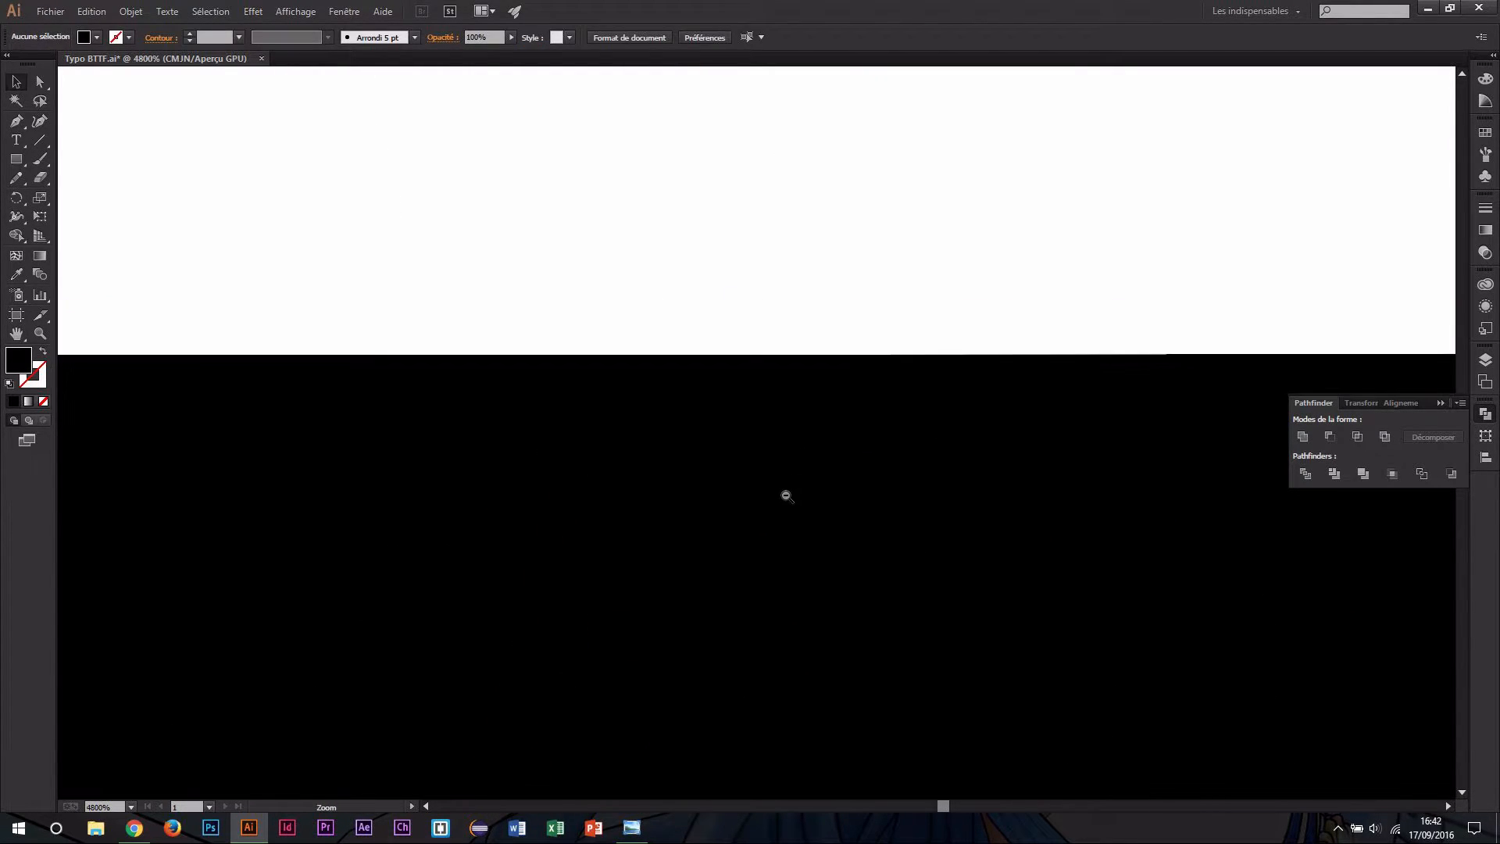
ctrl+alt+click(787, 496)
ctrl+alt+click(787, 497)
ctrl+alt+click(787, 497)
ctrl+alt+click(787, 497)
ctrl+alt+click(786, 496)
ctrl+alt+click(648, 430)
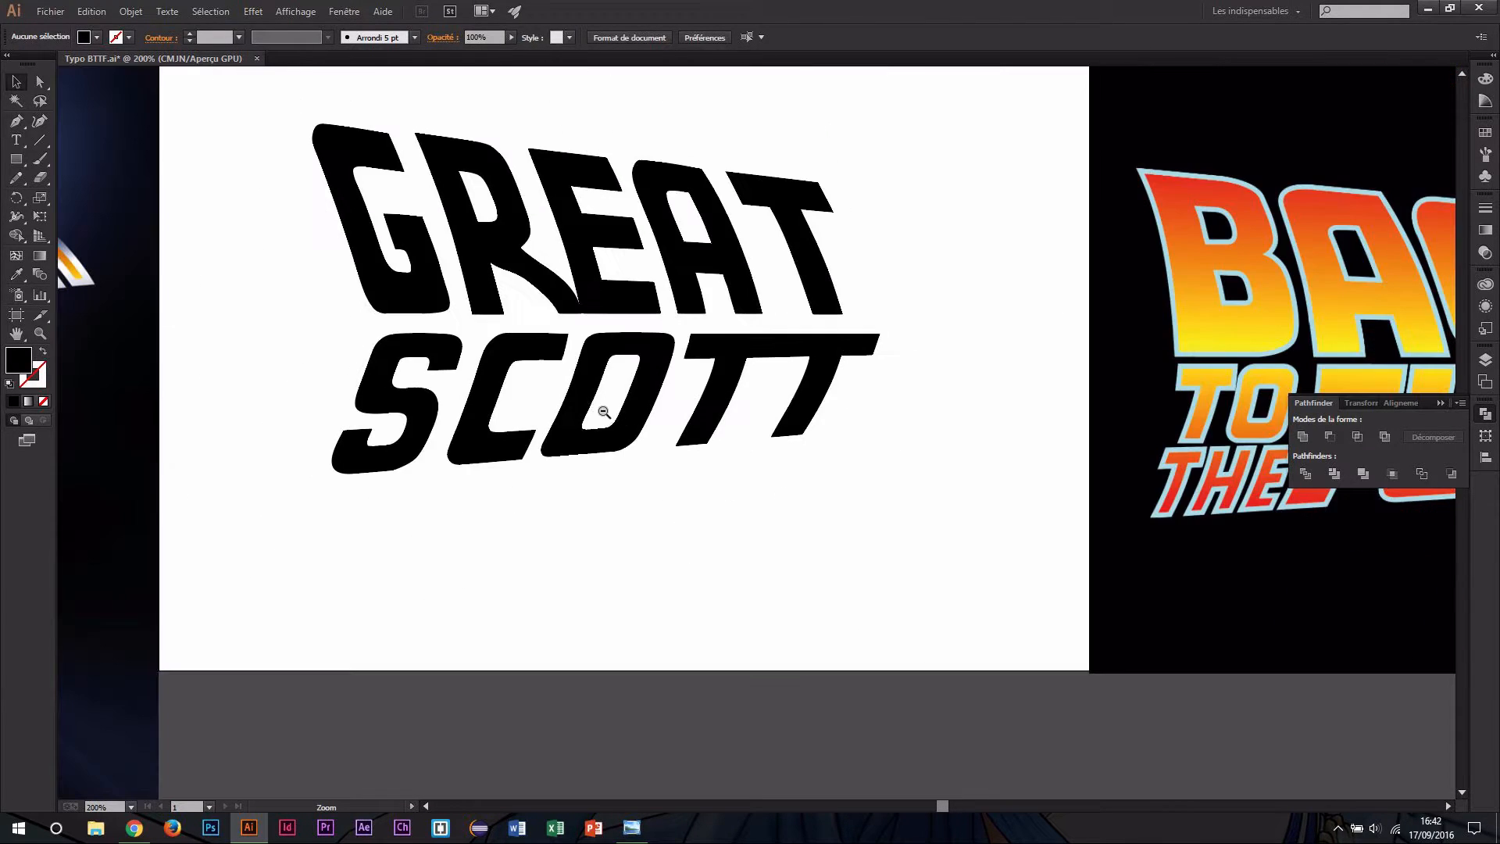
ctrl+alt+click(602, 412)
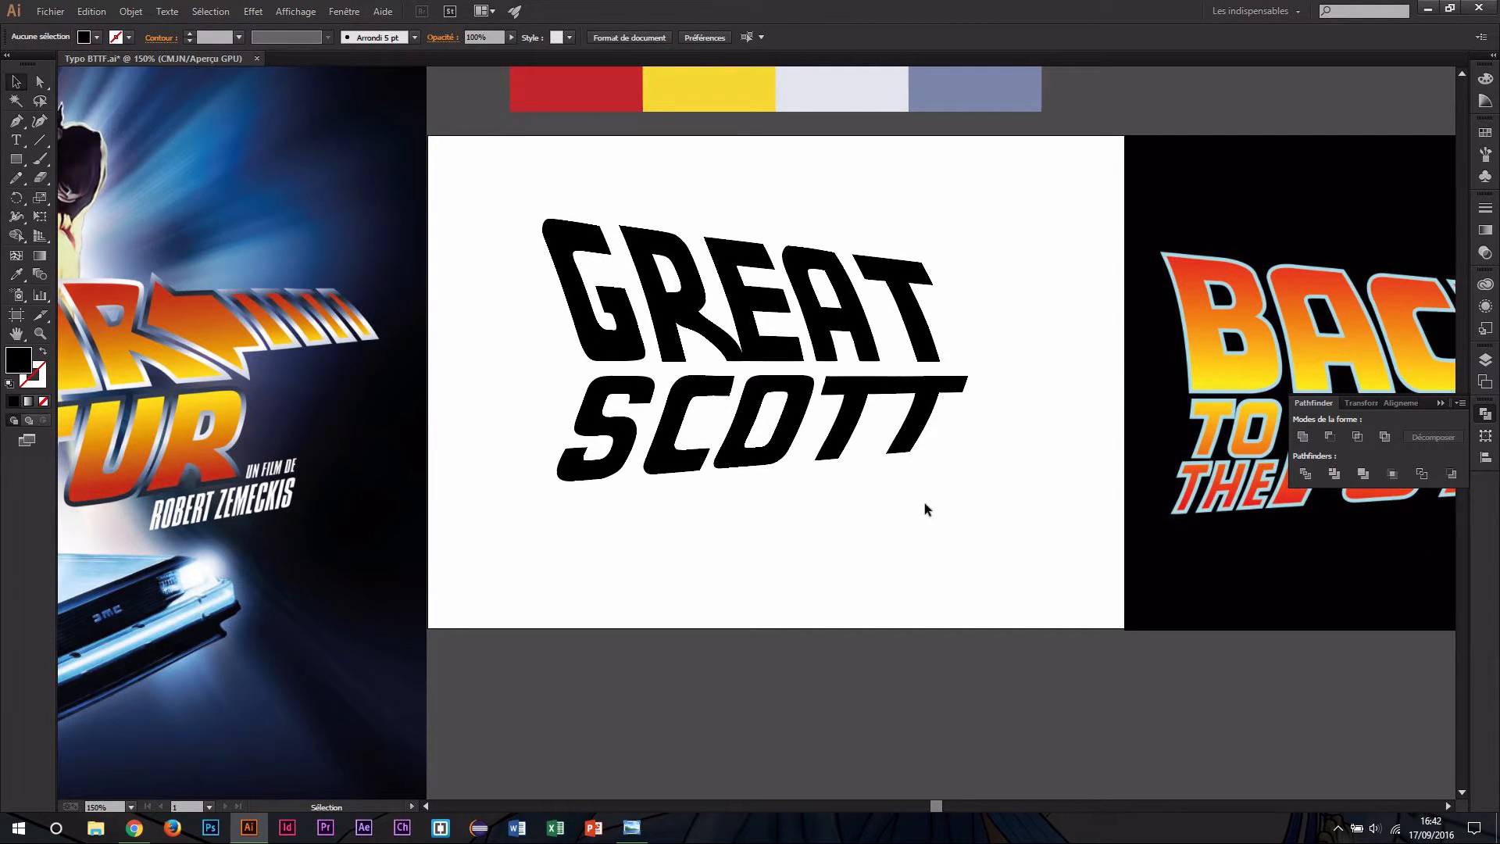
drag(991, 505, 566, 395)
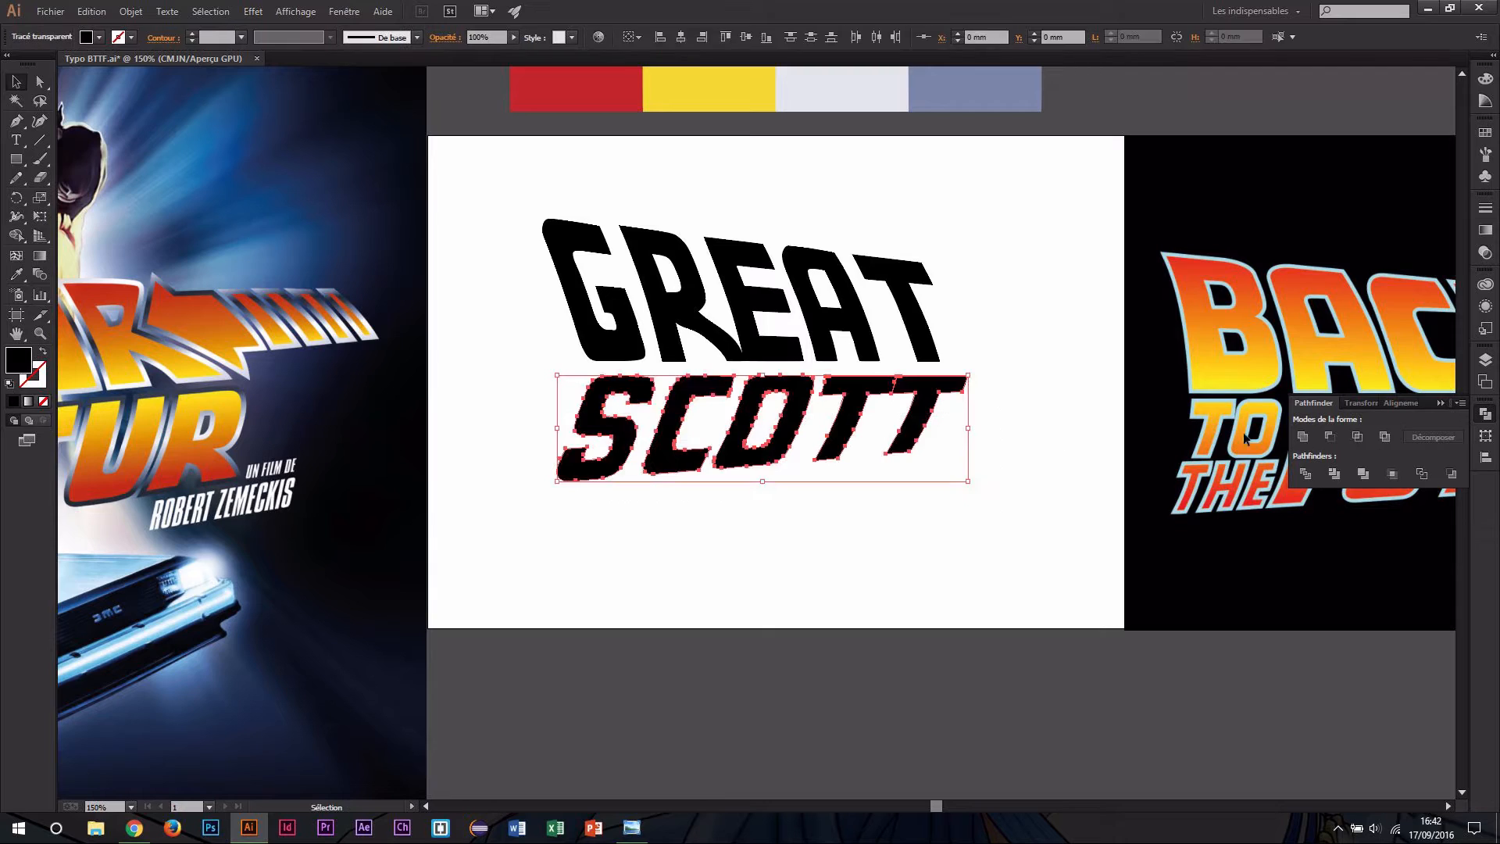
click(1301, 439)
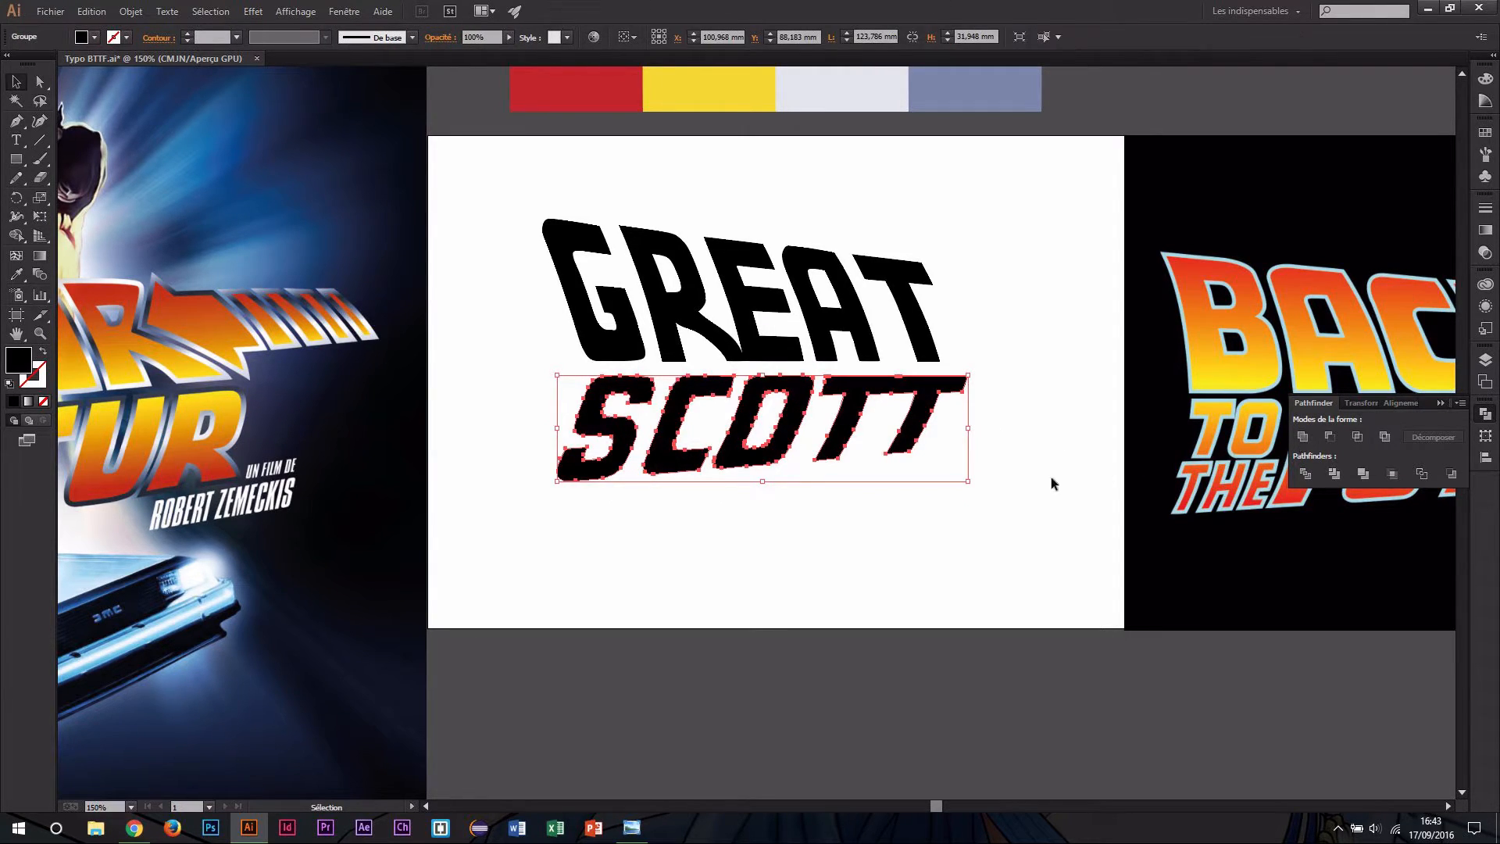
click(1012, 508)
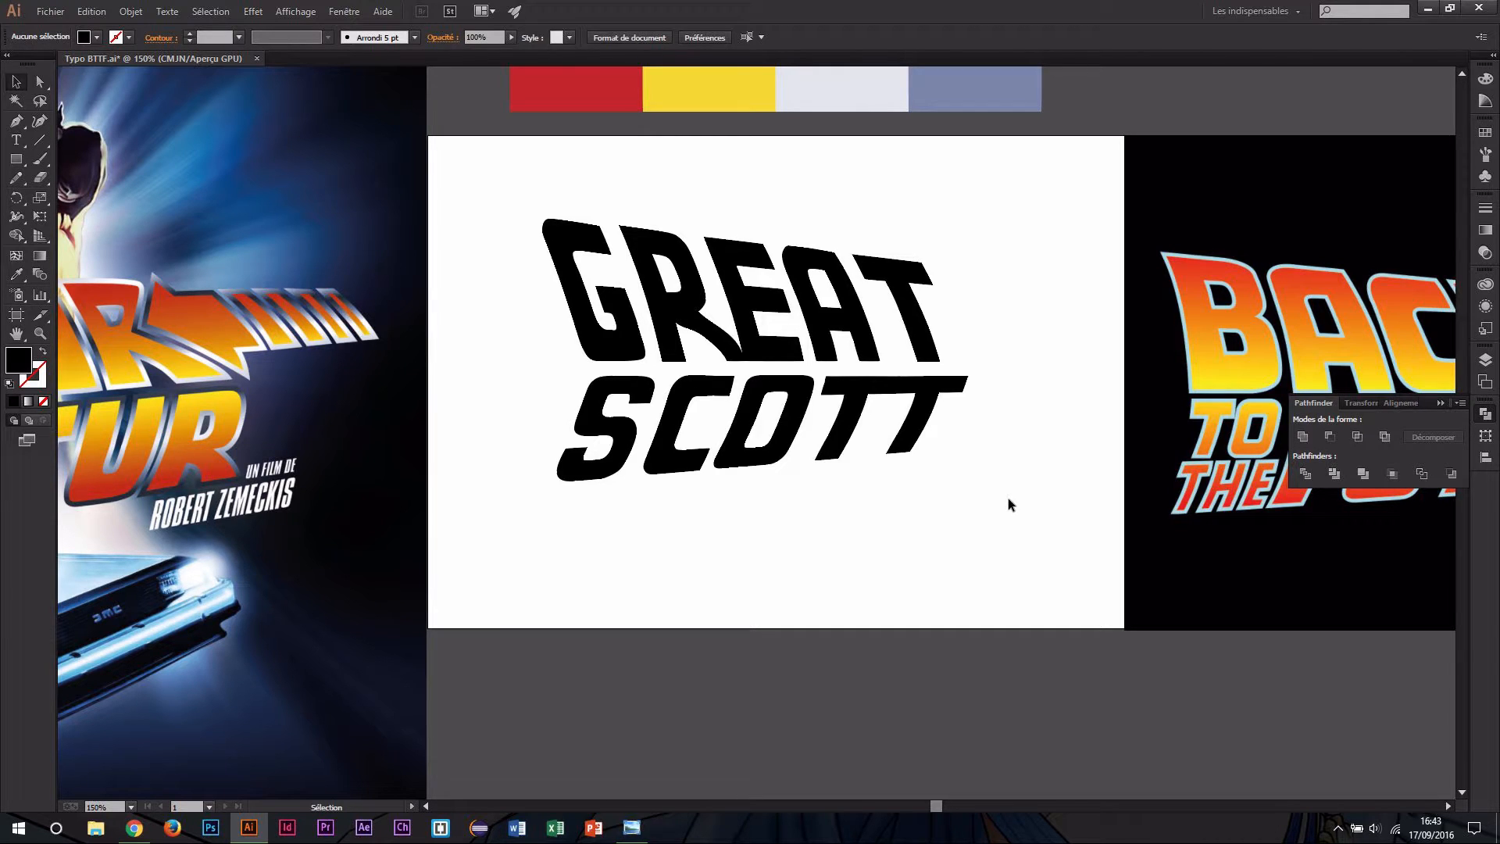
Sample the red #C2292A from the palette with the Eyedropper and save it as a new swatch.
scroll(841, 522, up, 2)
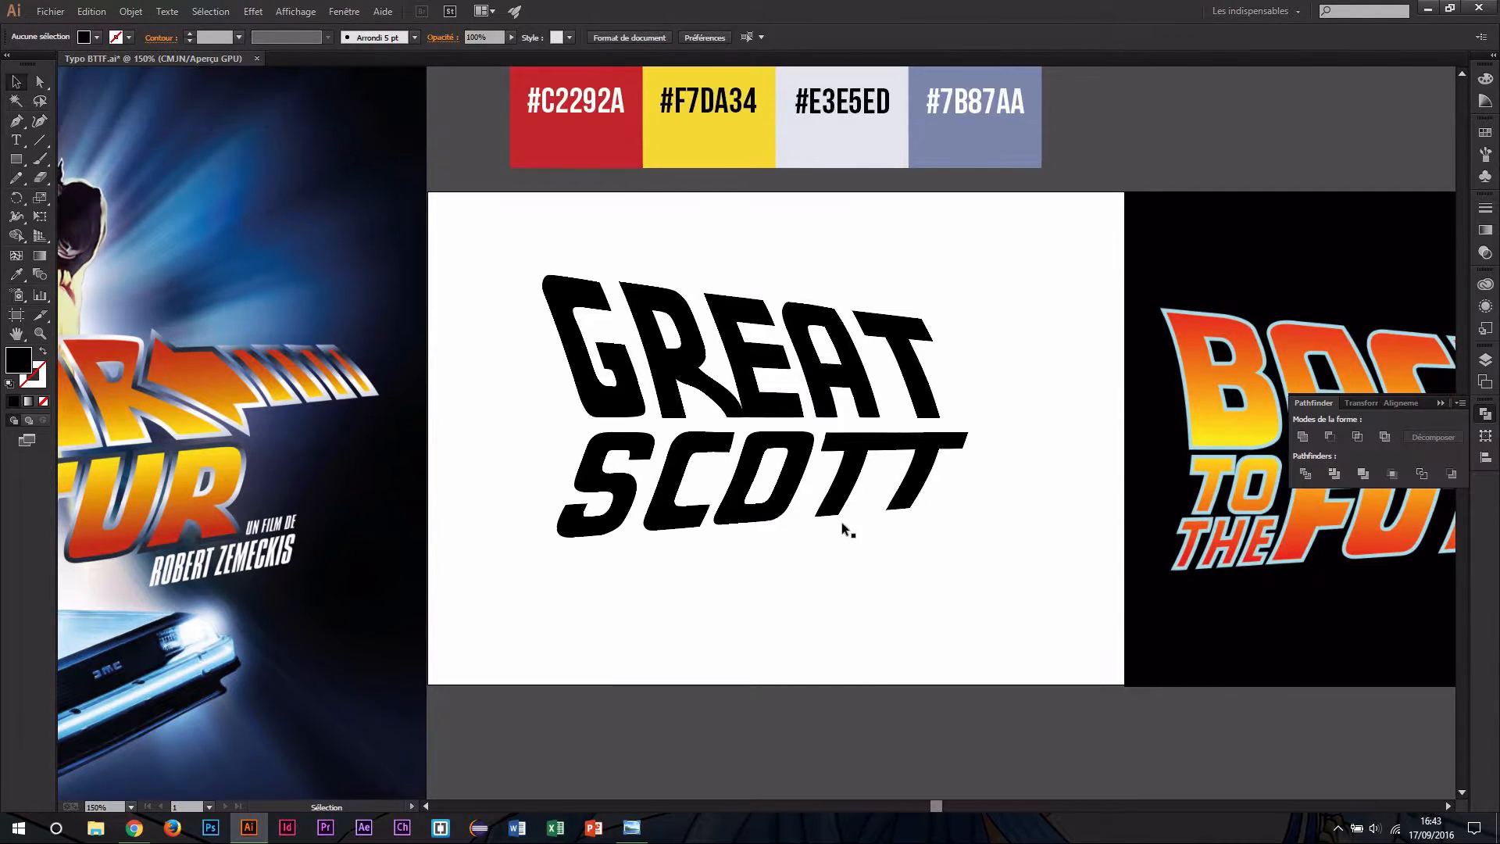
scroll(653, 273, up, 2)
key(i)
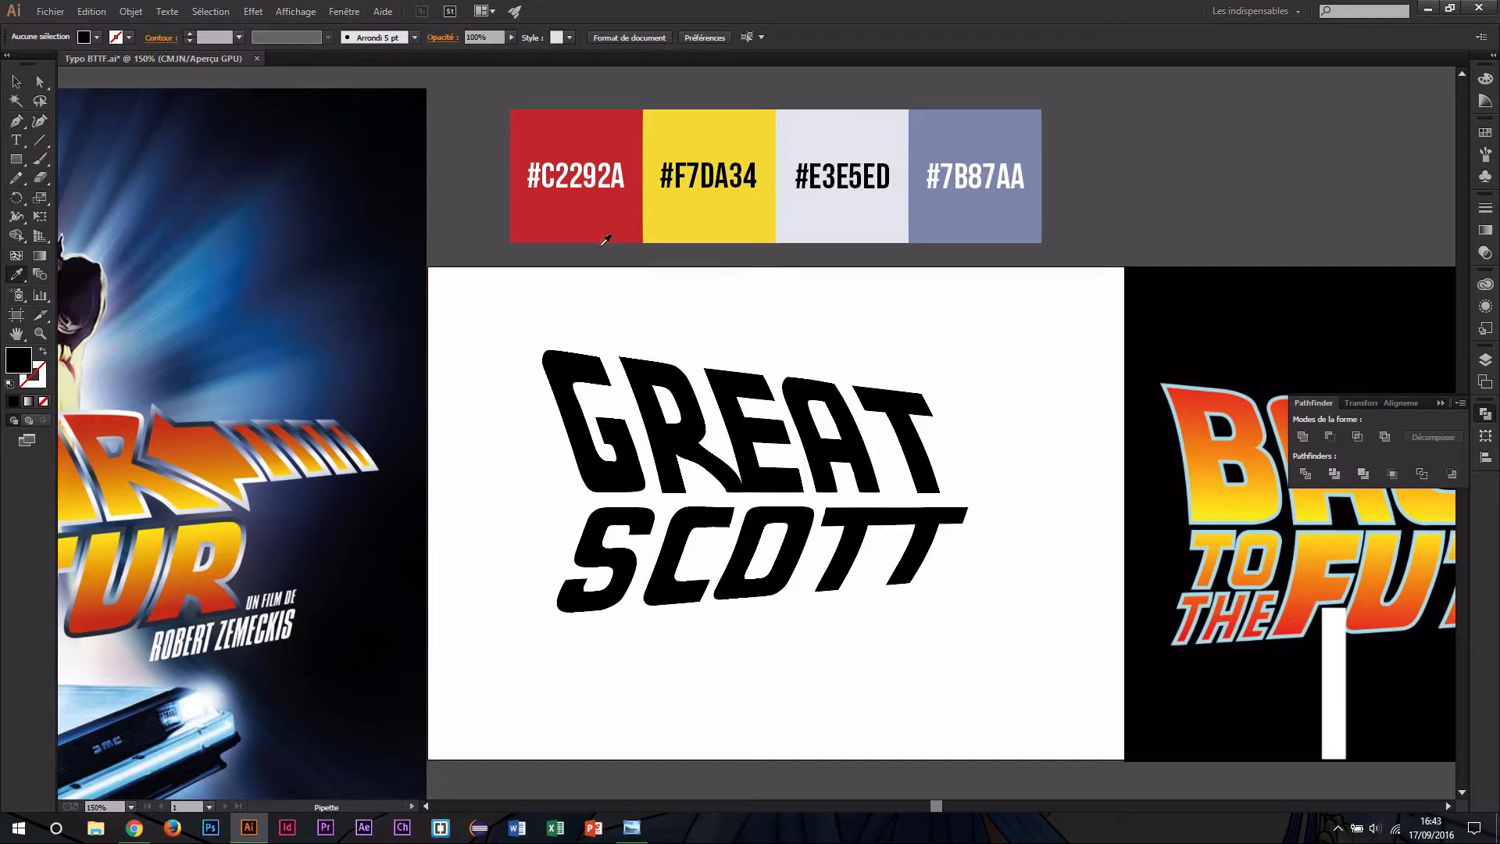
click(639, 218)
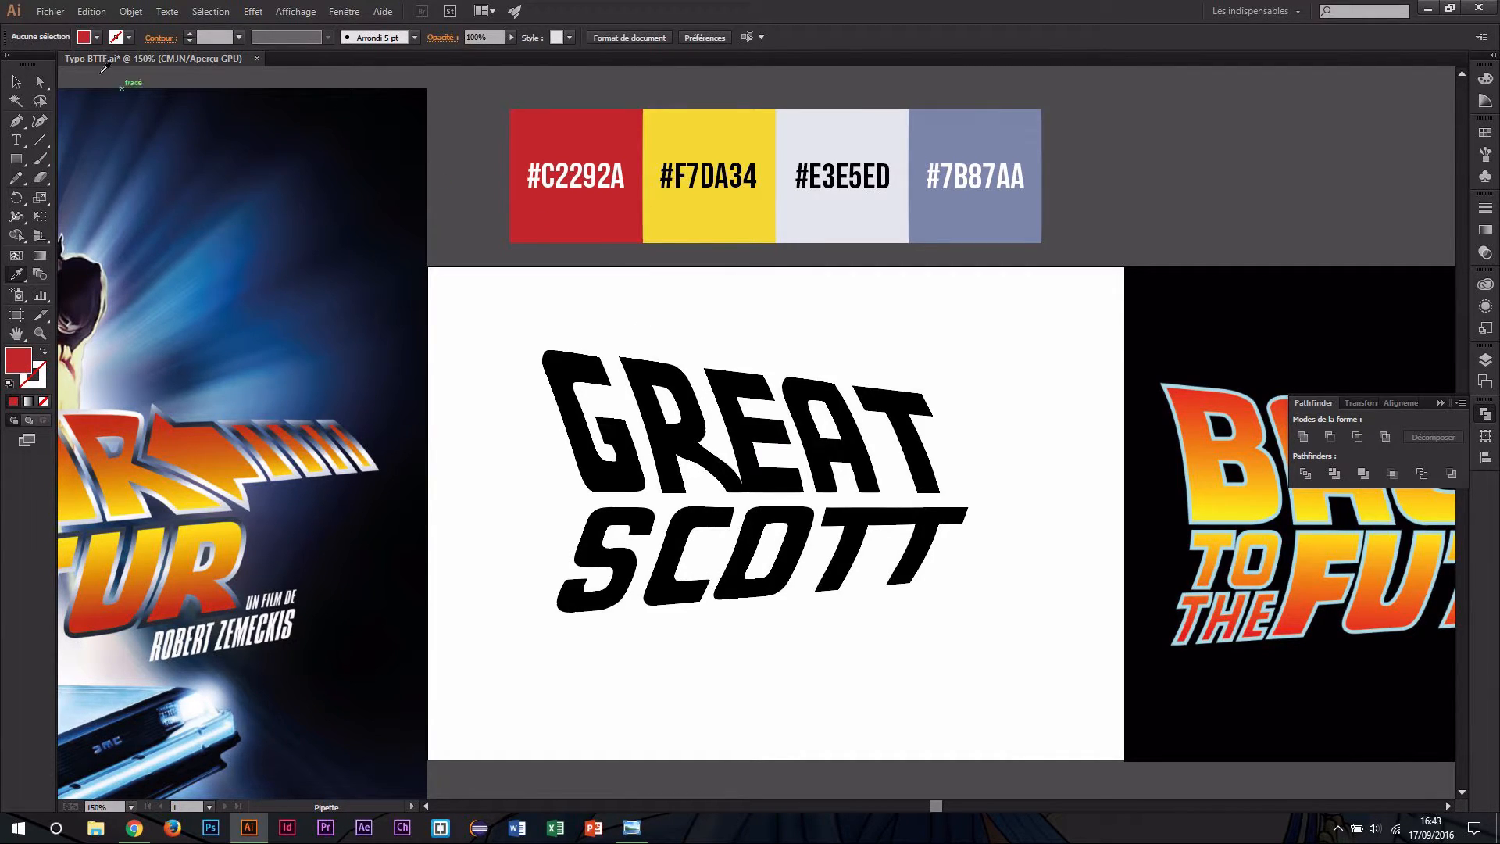
click(96, 37)
click(135, 138)
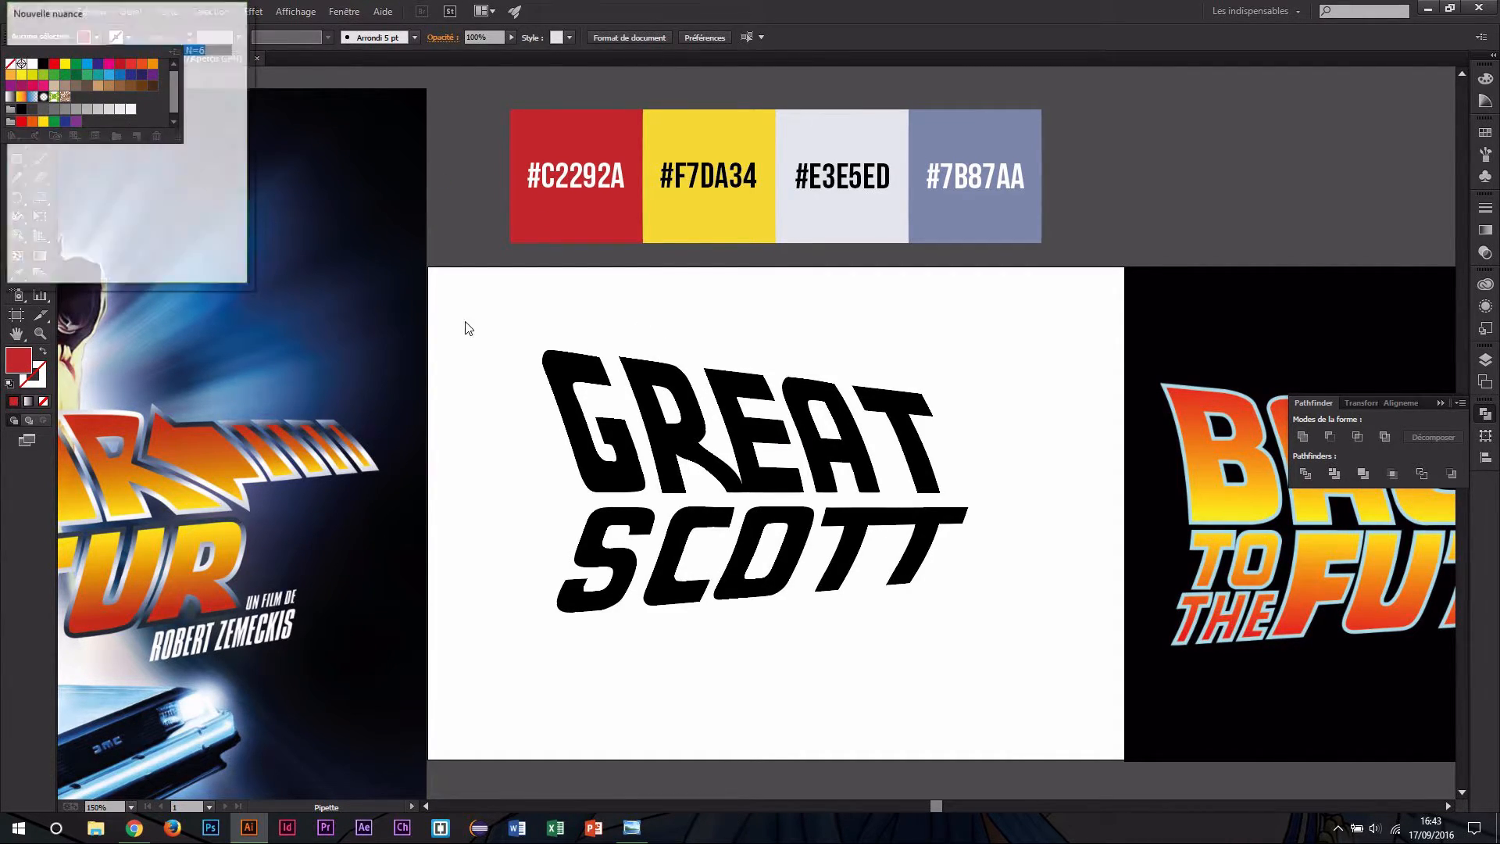
click(105, 246)
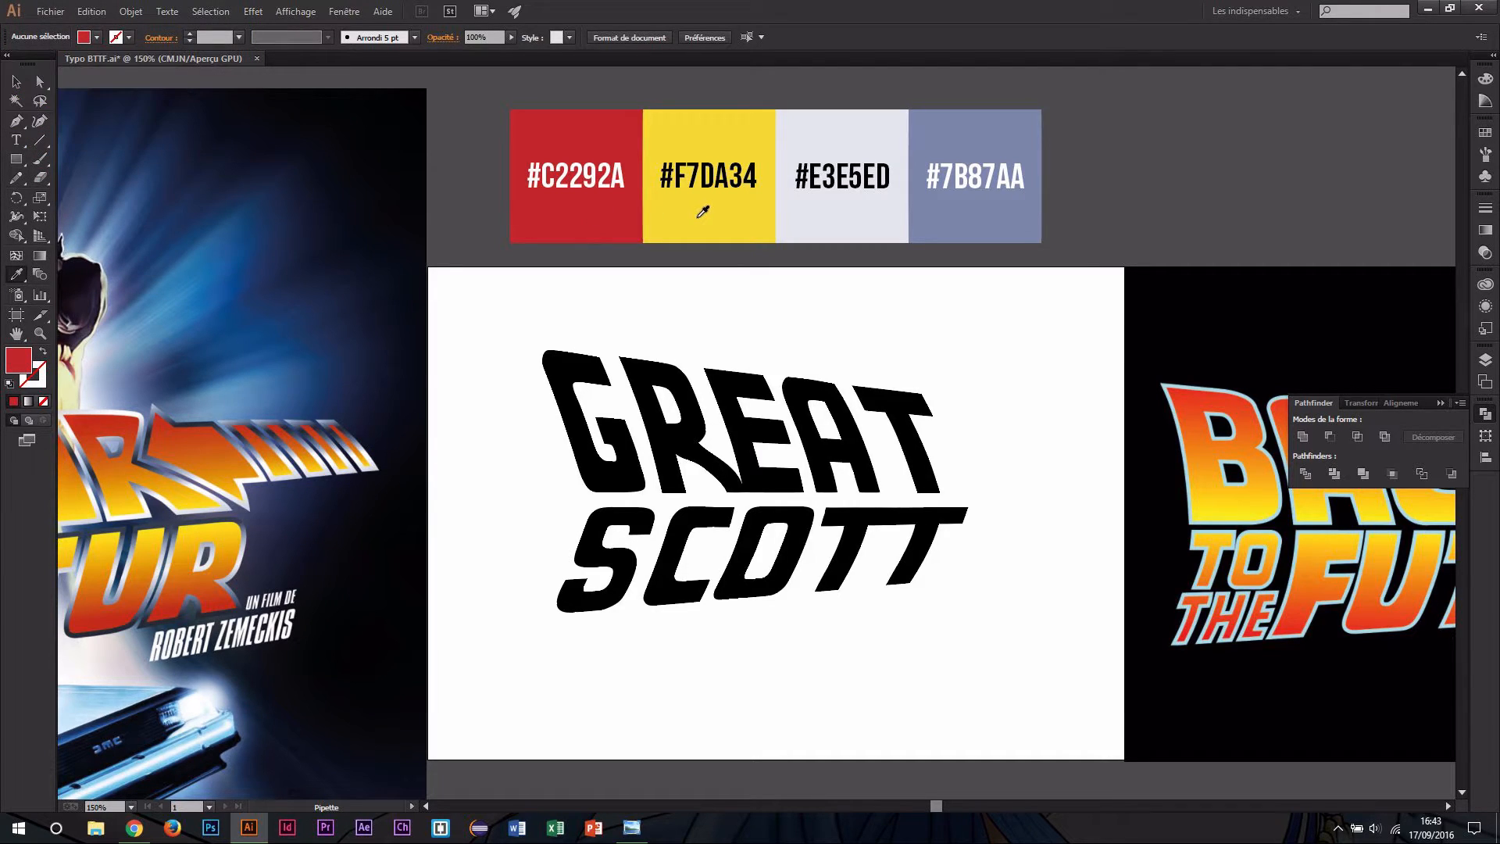
Sample the yellow #F7DA34 from the palette and save it as a new swatch.
click(701, 216)
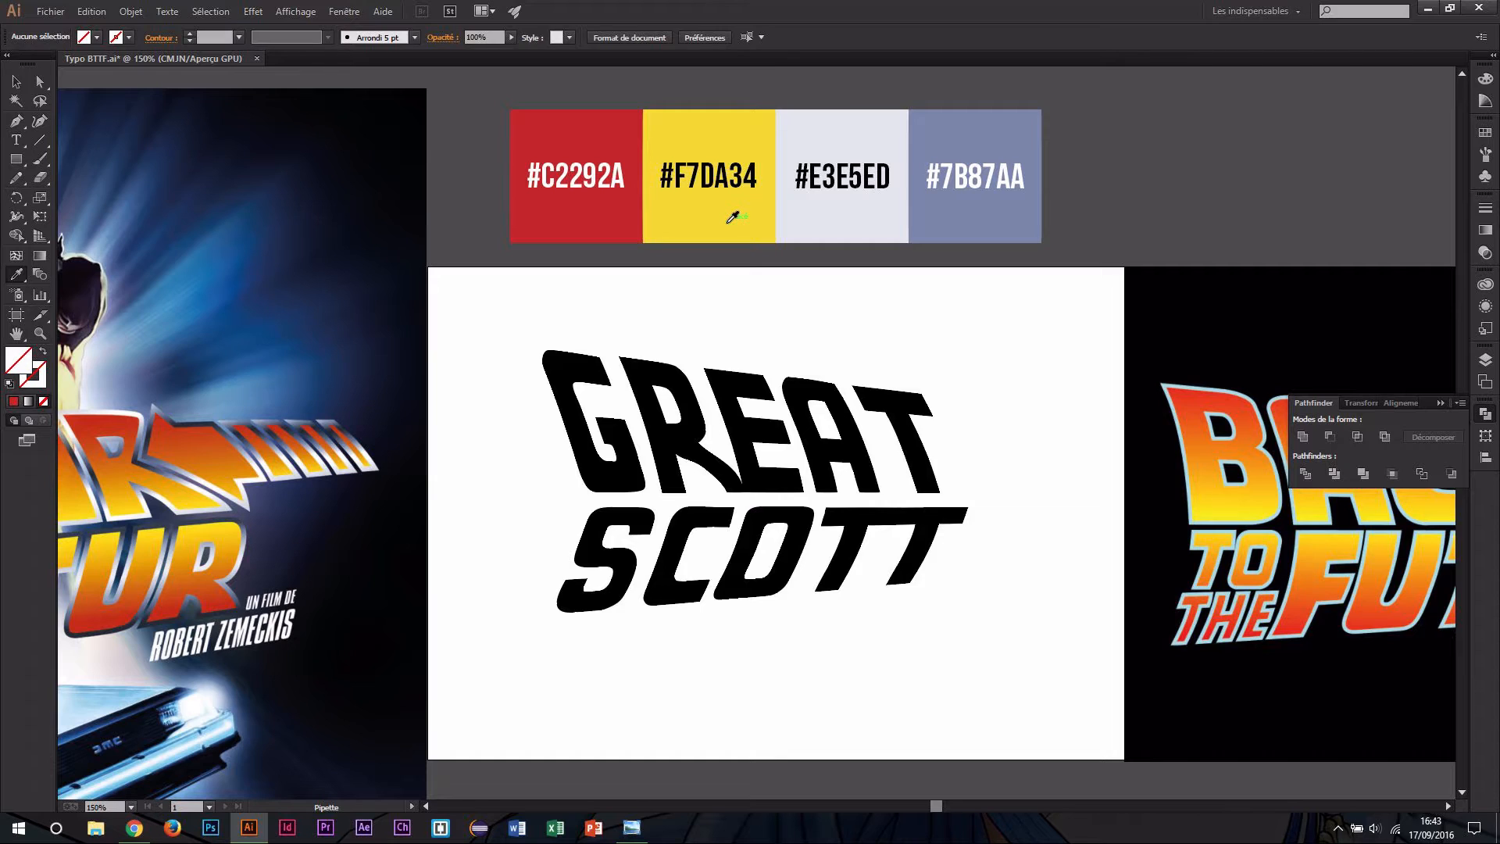
key(ctrl+plus)
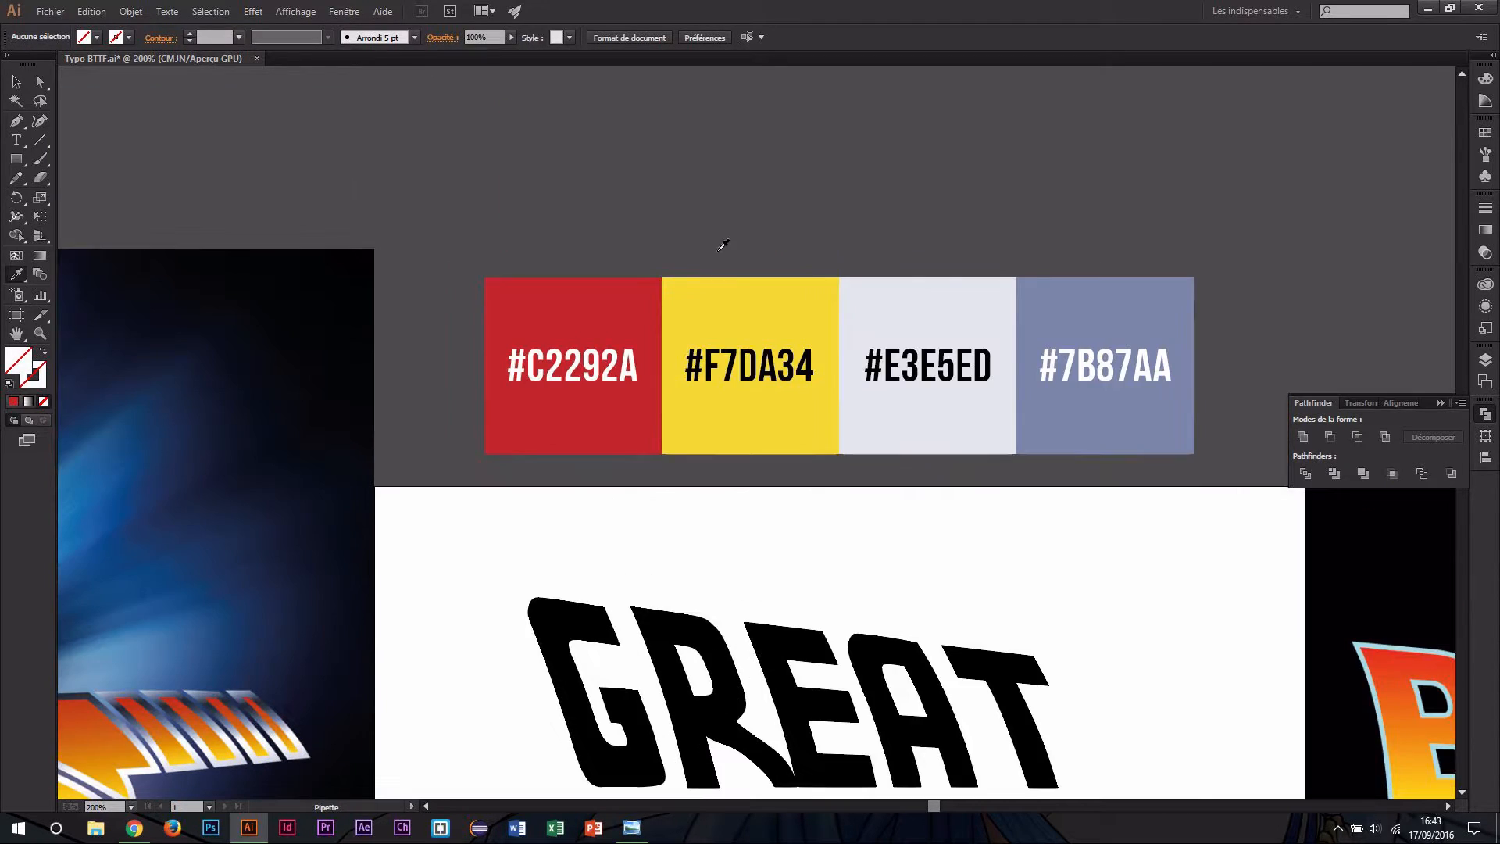
click(776, 414)
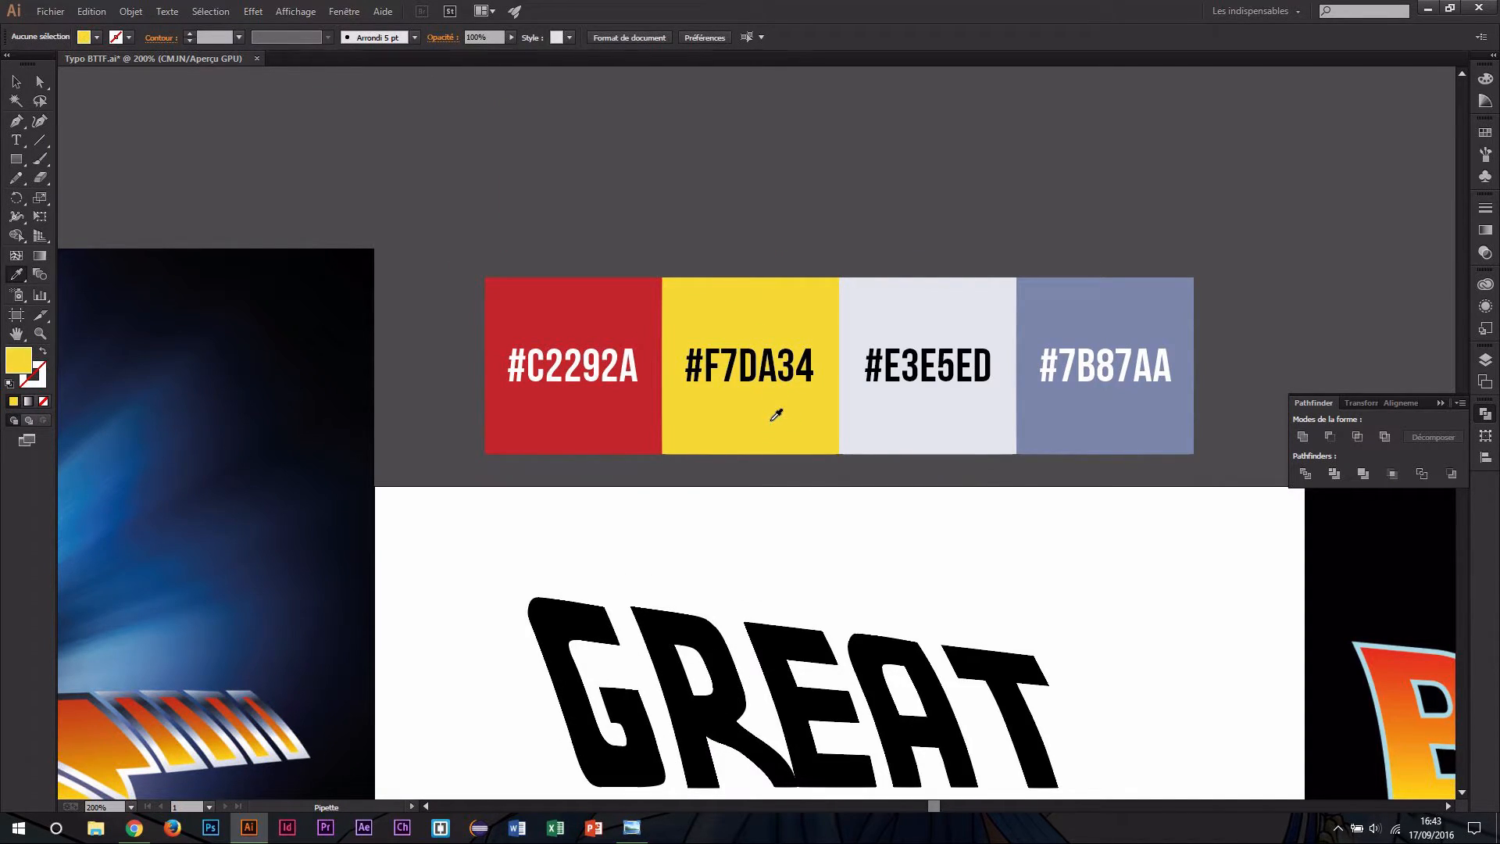
click(85, 39)
click(135, 136)
click(124, 248)
Sample the light grey #E3E5ED from the palette and save it as a new swatch.
click(883, 420)
click(84, 37)
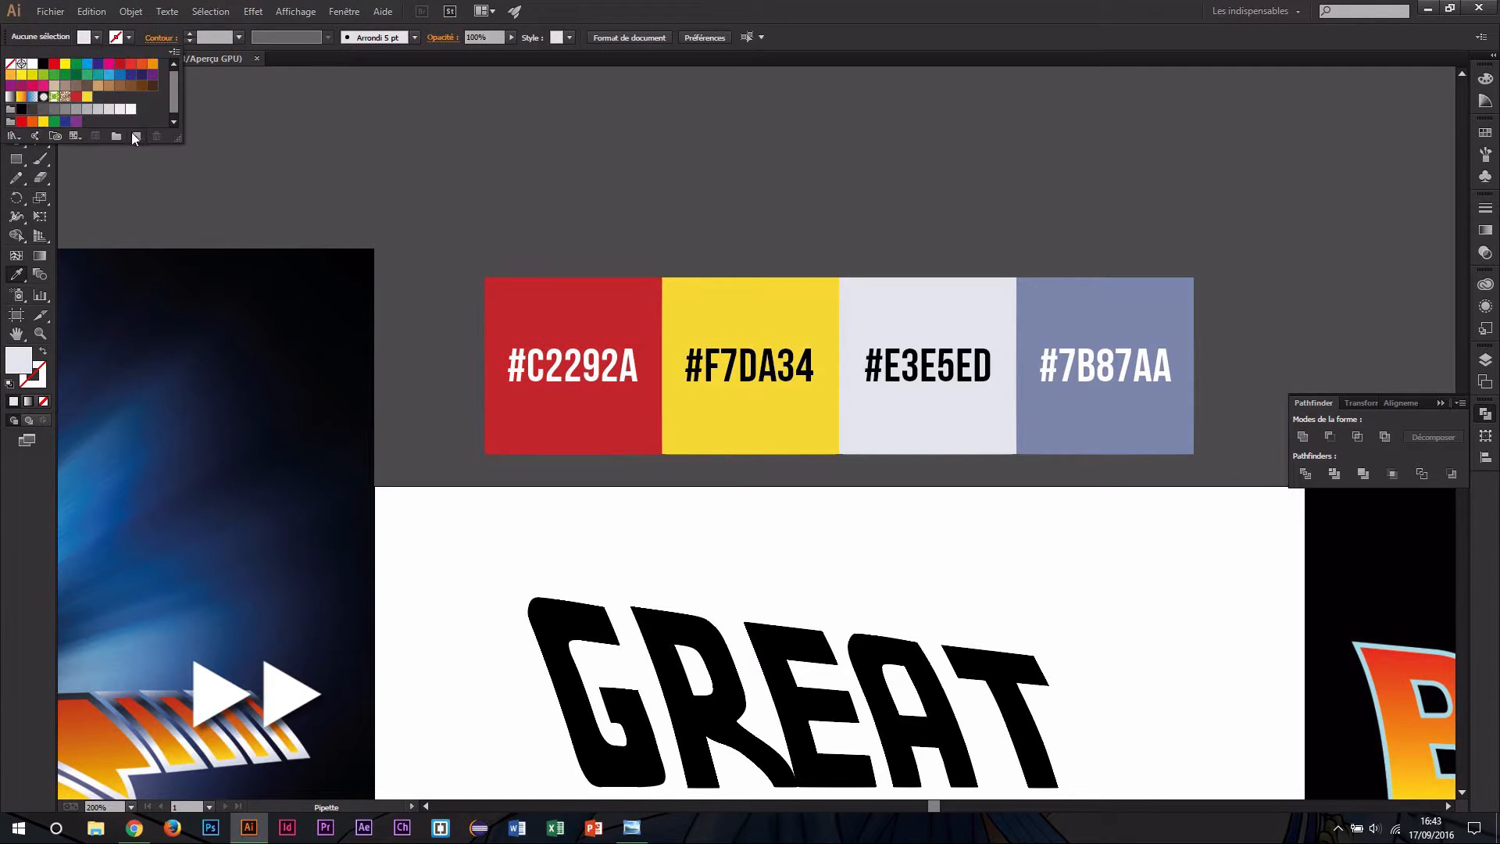
click(135, 136)
click(124, 250)
Sample the blue-grey #7B87AA from the palette and save it as a new swatch.
click(1065, 427)
click(96, 37)
click(135, 136)
click(125, 252)
click(667, 210)
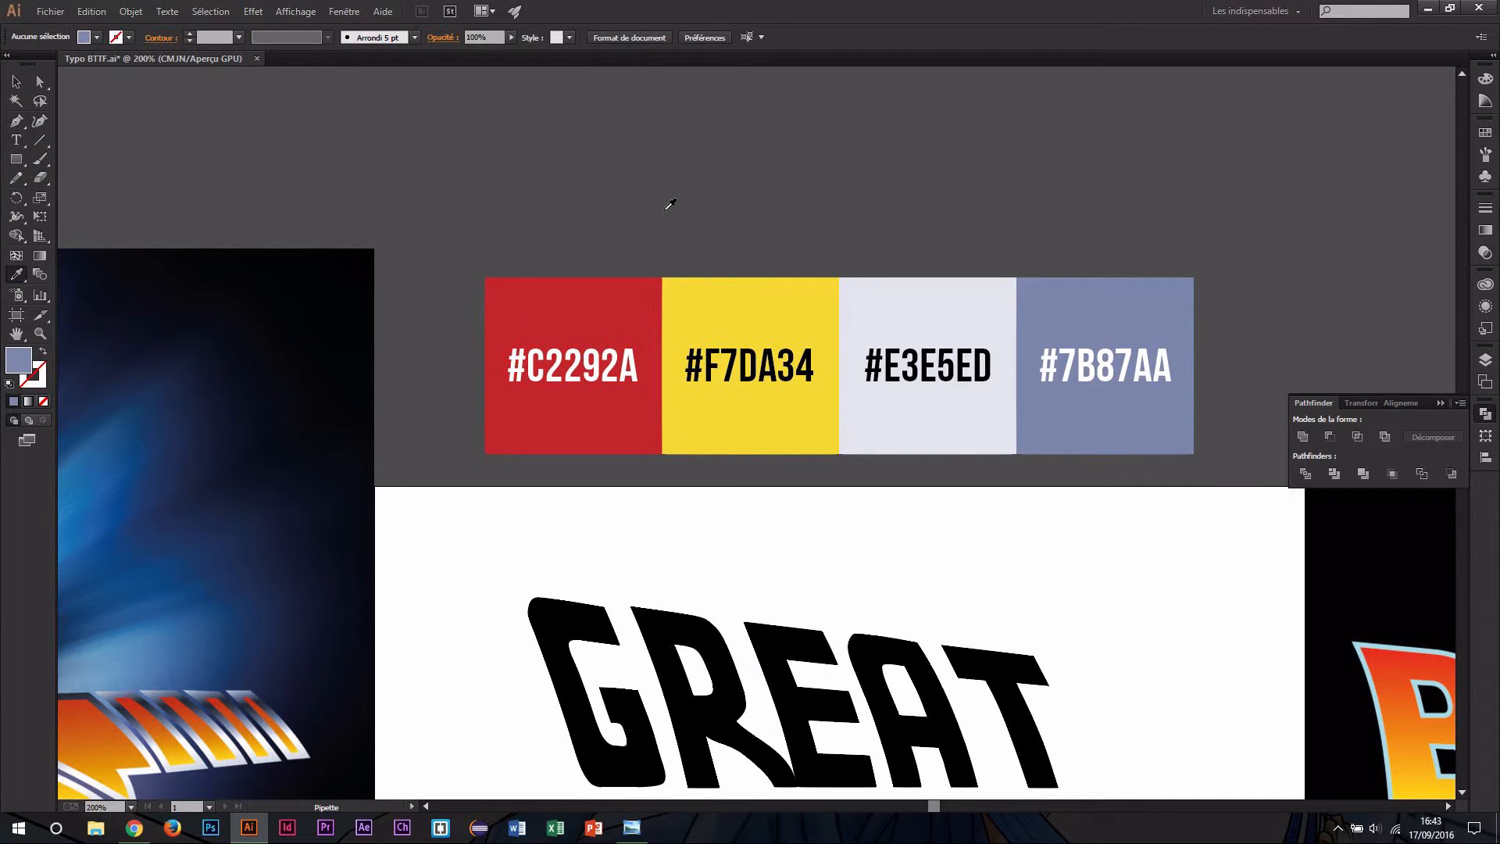
Give the word GREAT a linear gradient fill and set its first colour stop to the saved red swatch #C2292A.
key(v)
scroll(670, 213, down, 5)
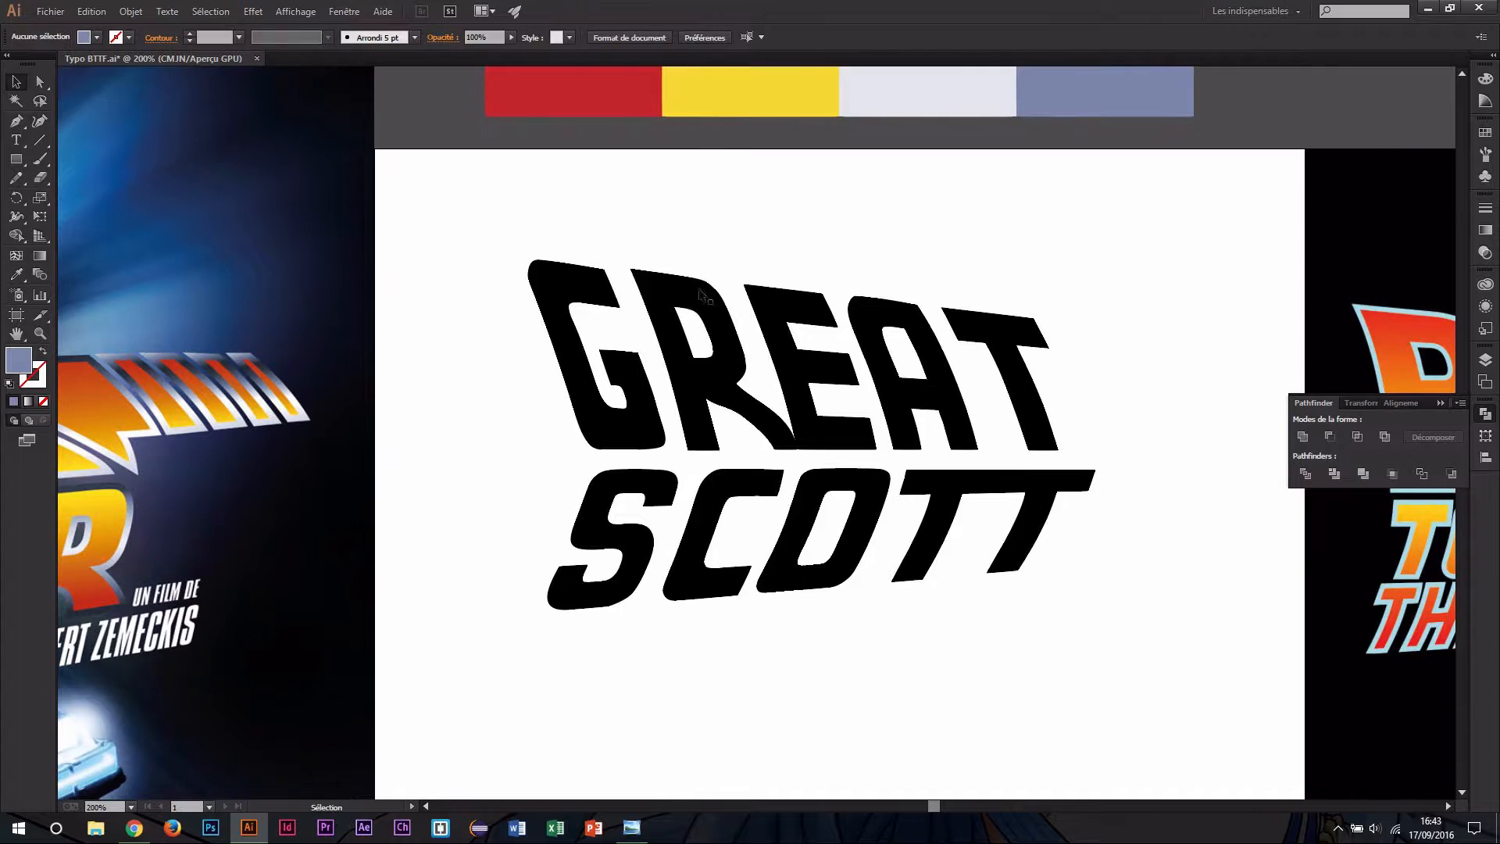
scroll(701, 295, down, 1)
click(727, 328)
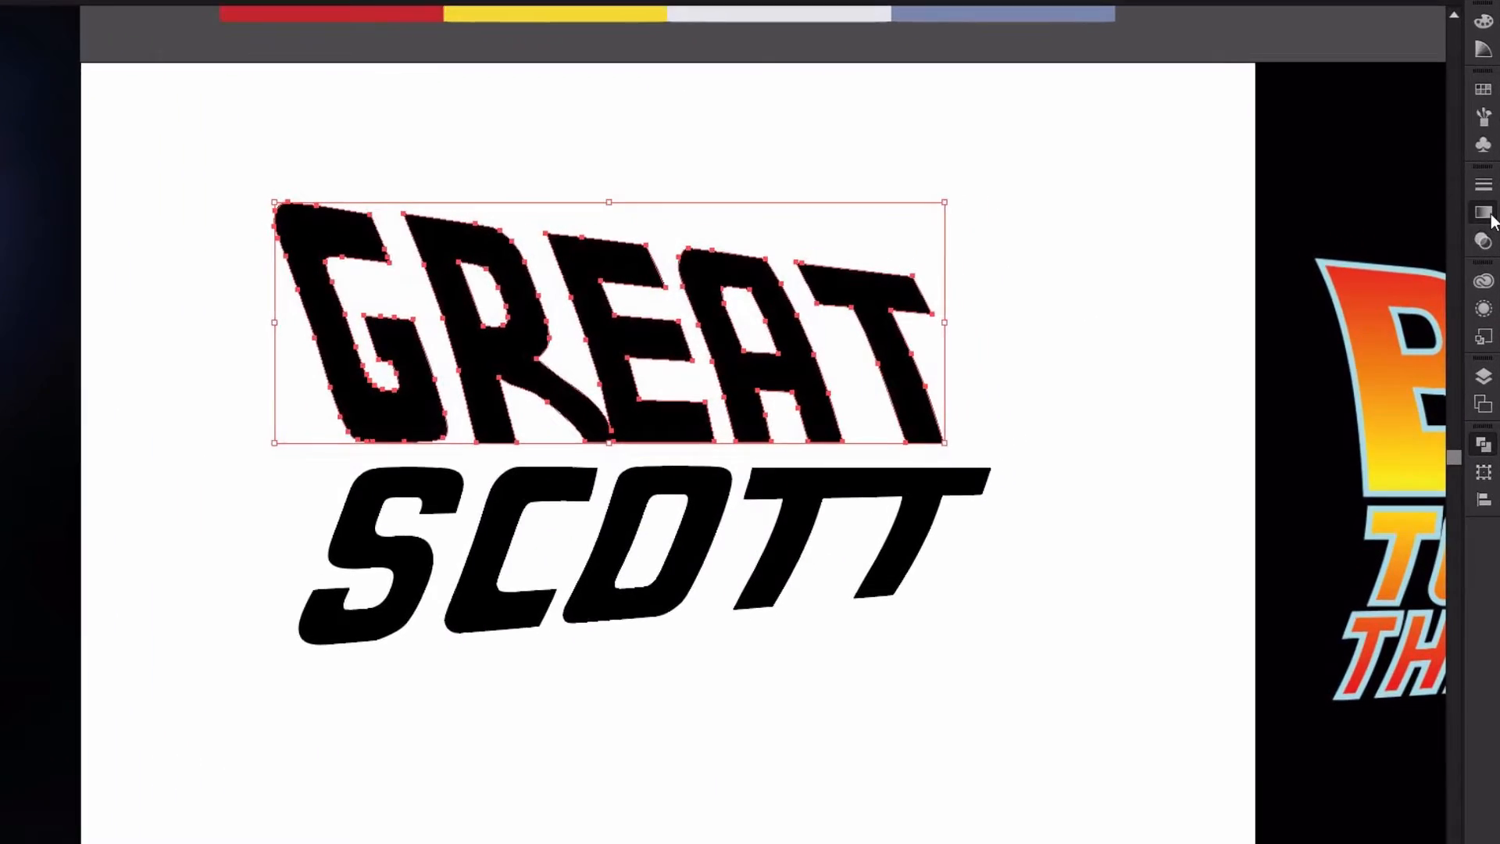
click(1485, 229)
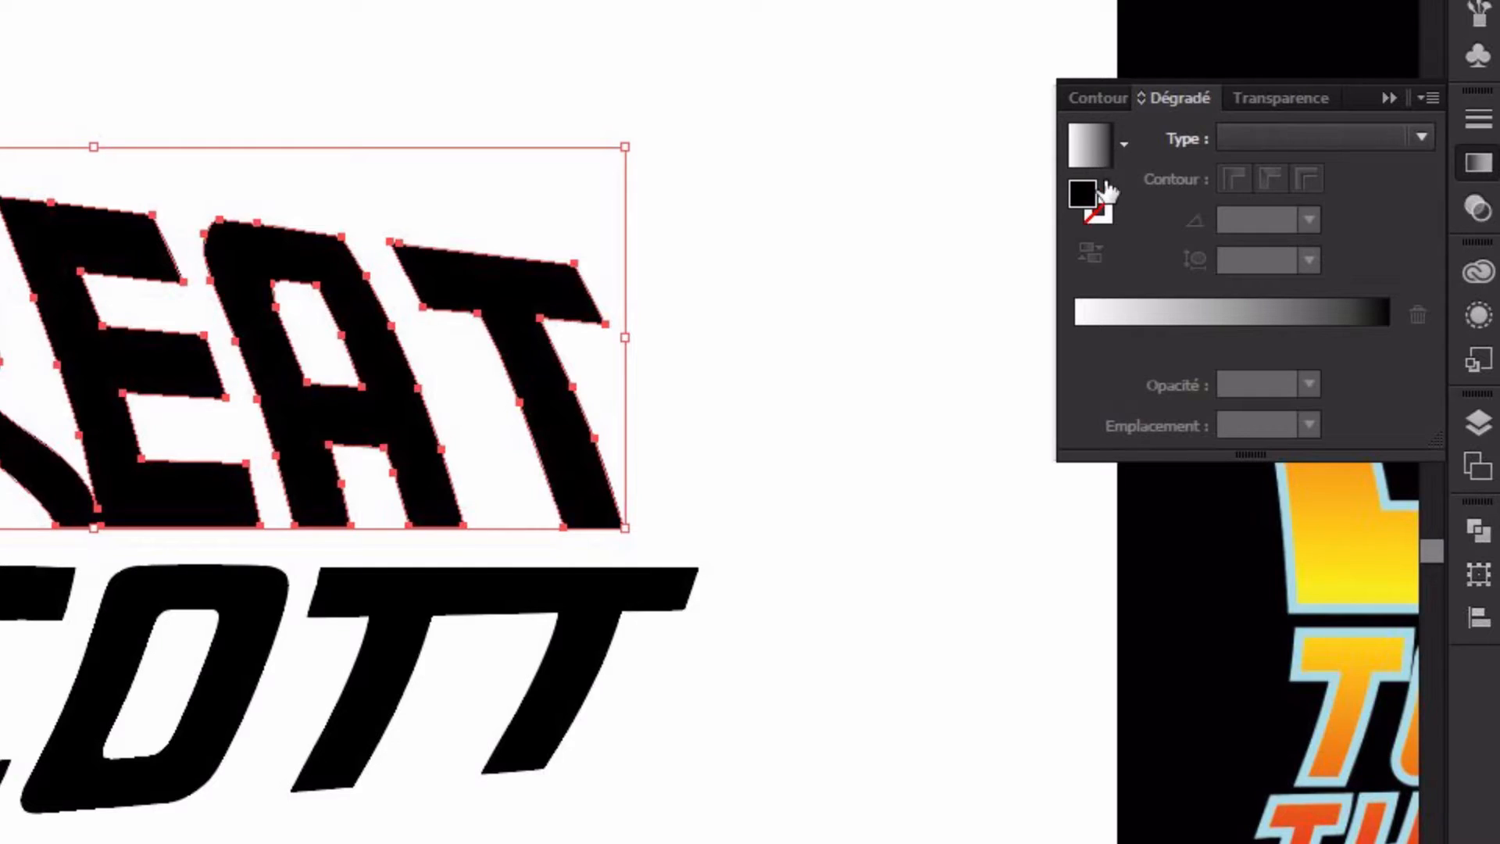
click(1103, 186)
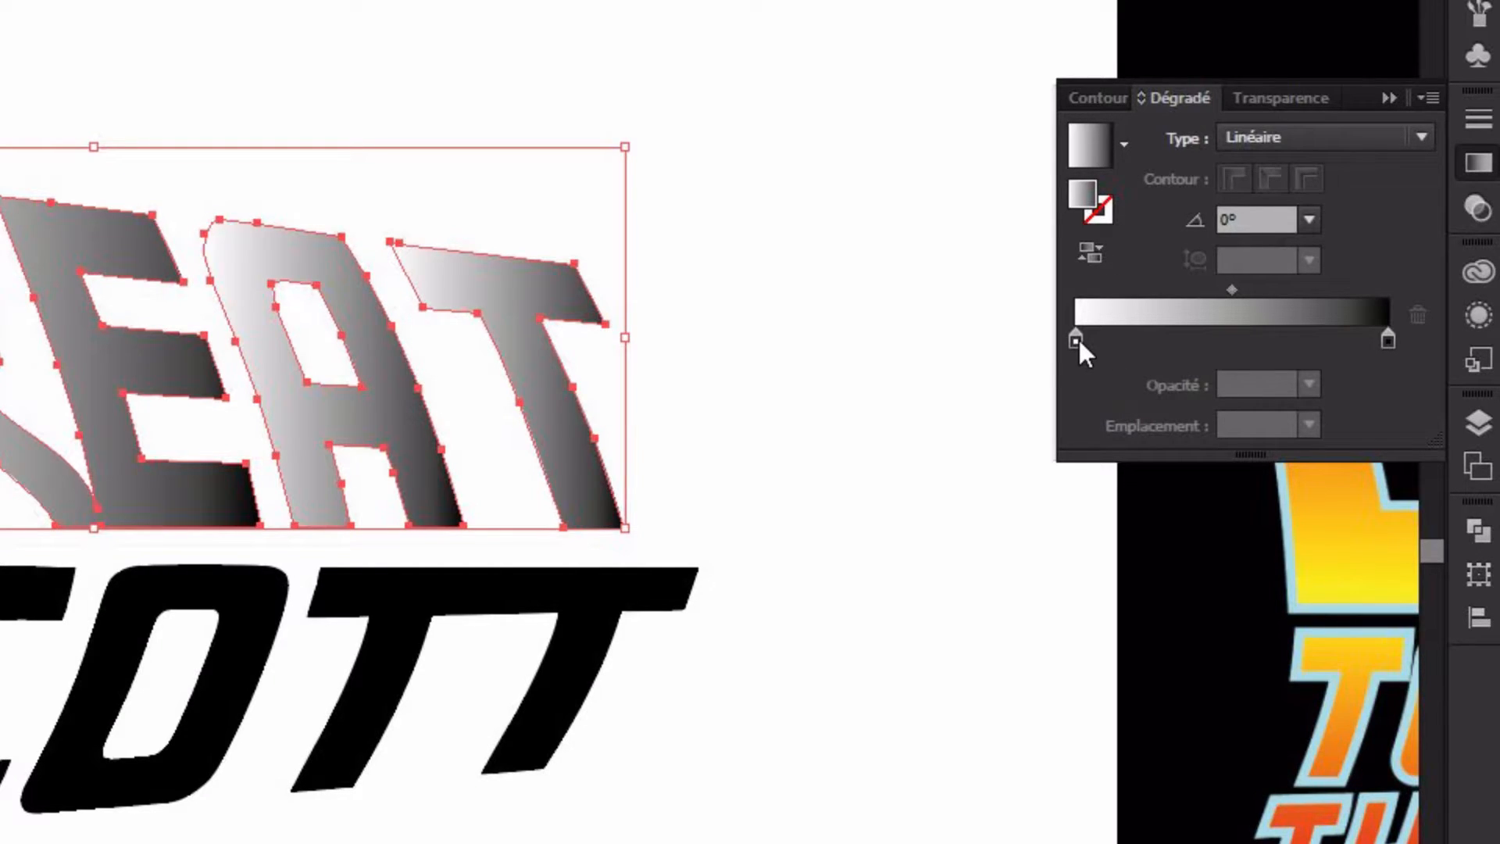
click(1076, 339)
double_click(1076, 339)
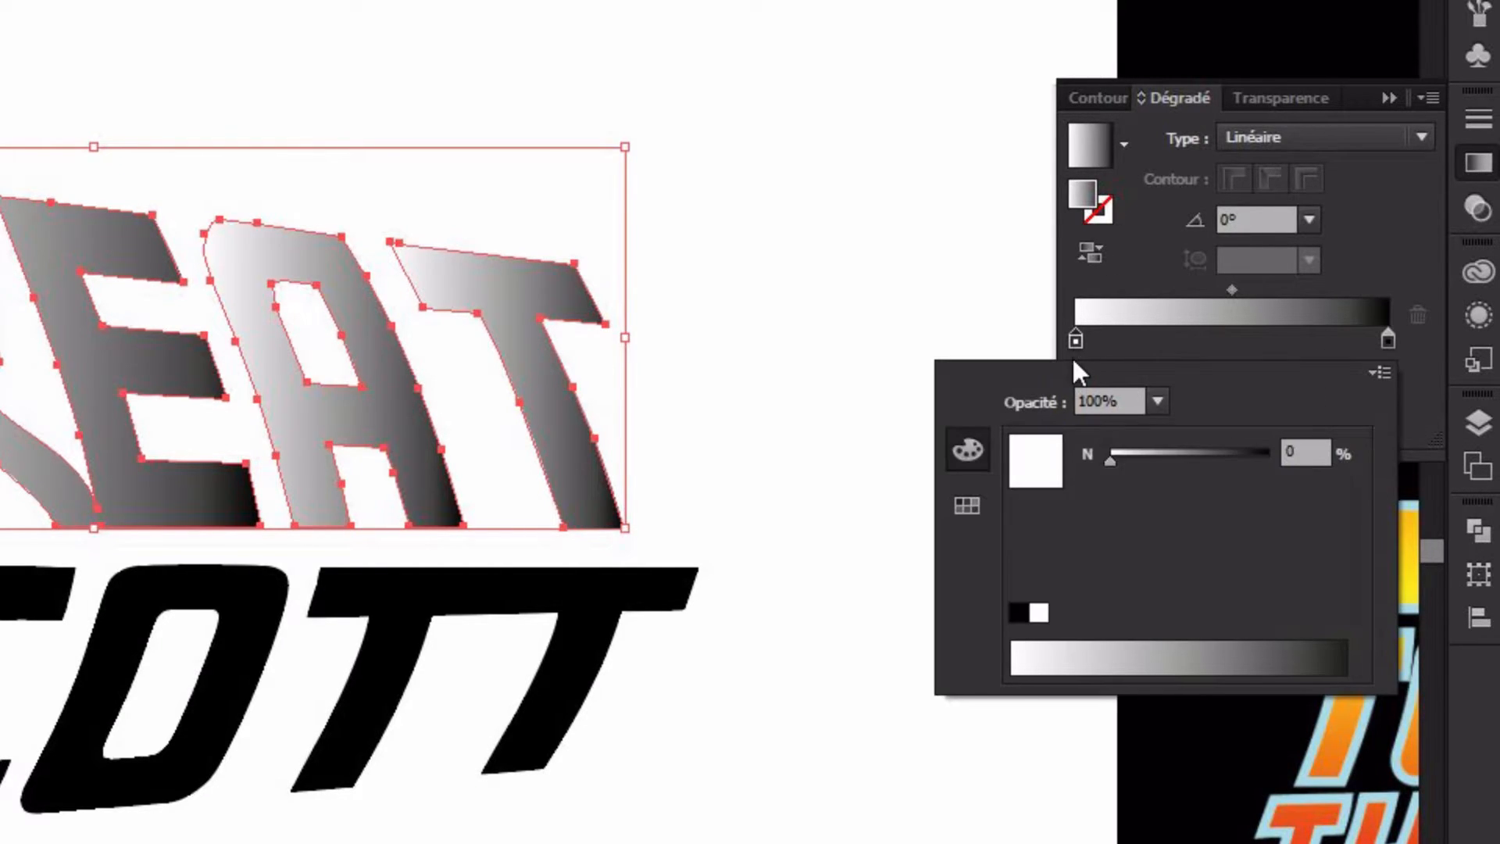
click(966, 507)
click(1186, 480)
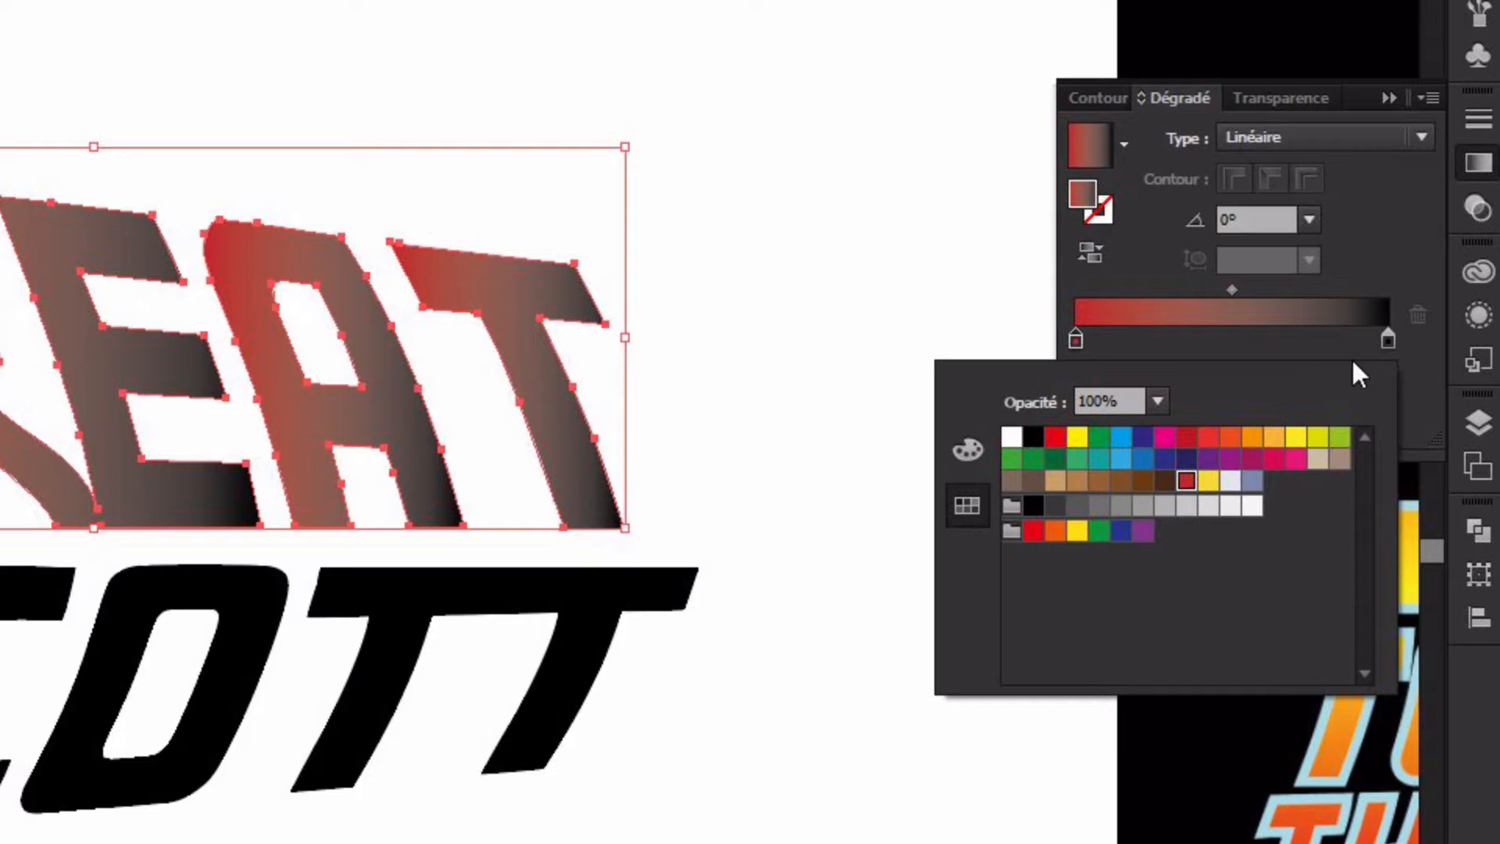
Set the last stop of GREAT's fill gradient to the yellow swatch #F7DA34 and the gradient angle to -90°.
click(1386, 338)
double_click(1386, 338)
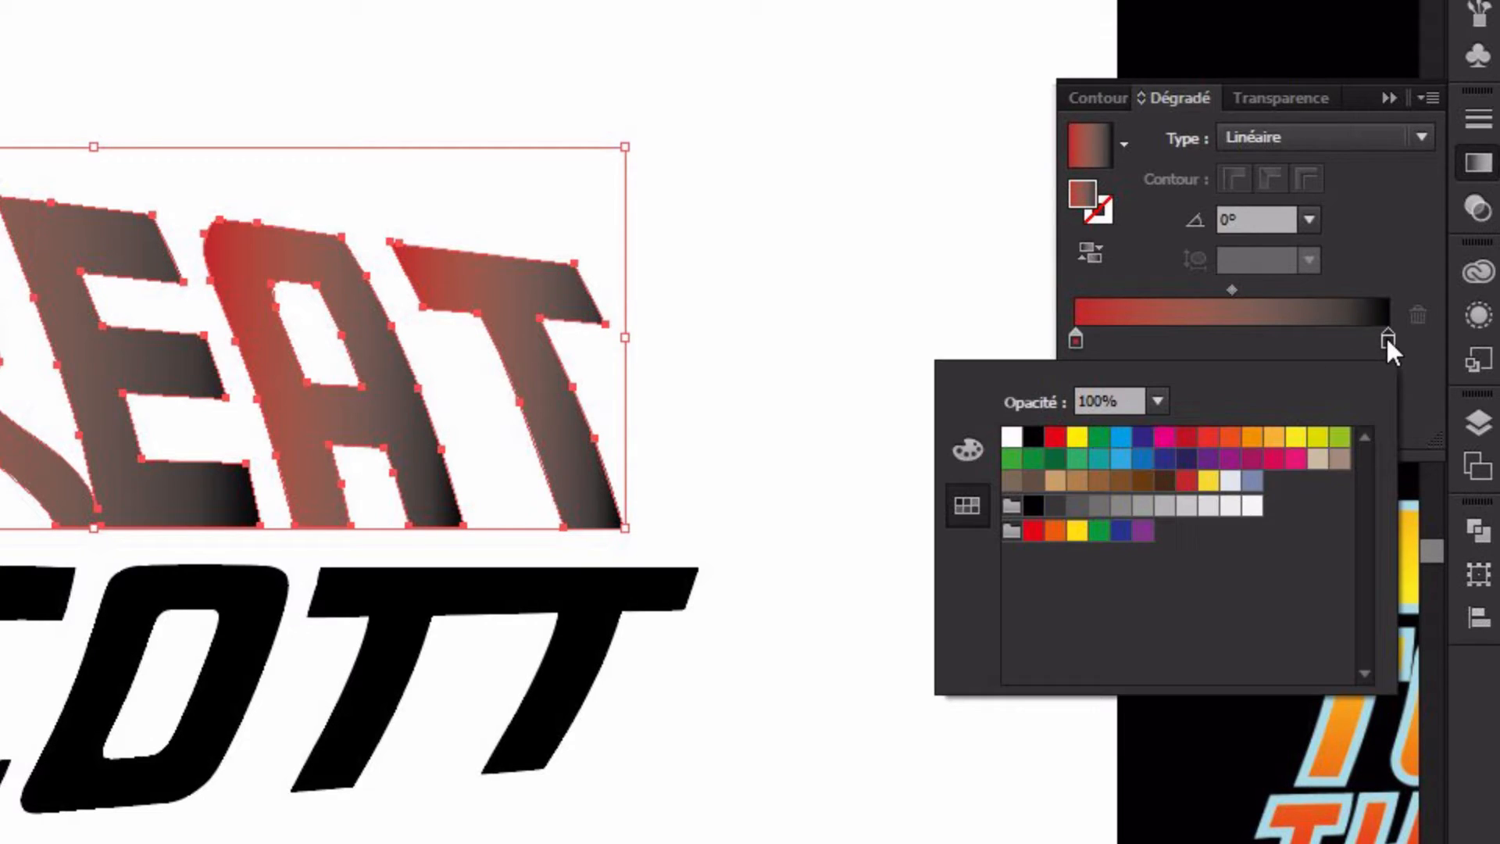
click(1206, 480)
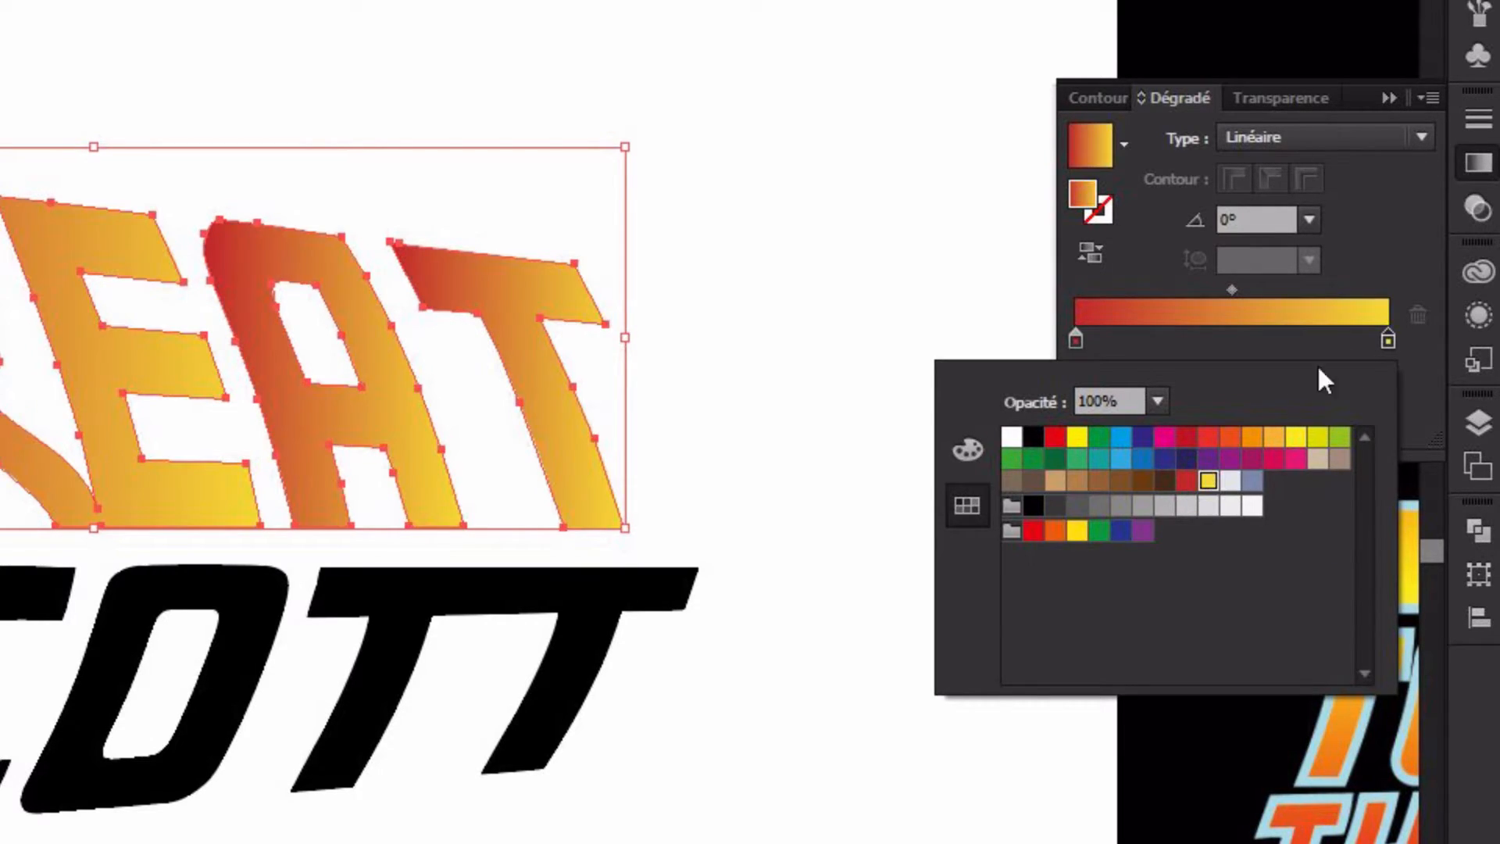
click(1309, 220)
click(1329, 681)
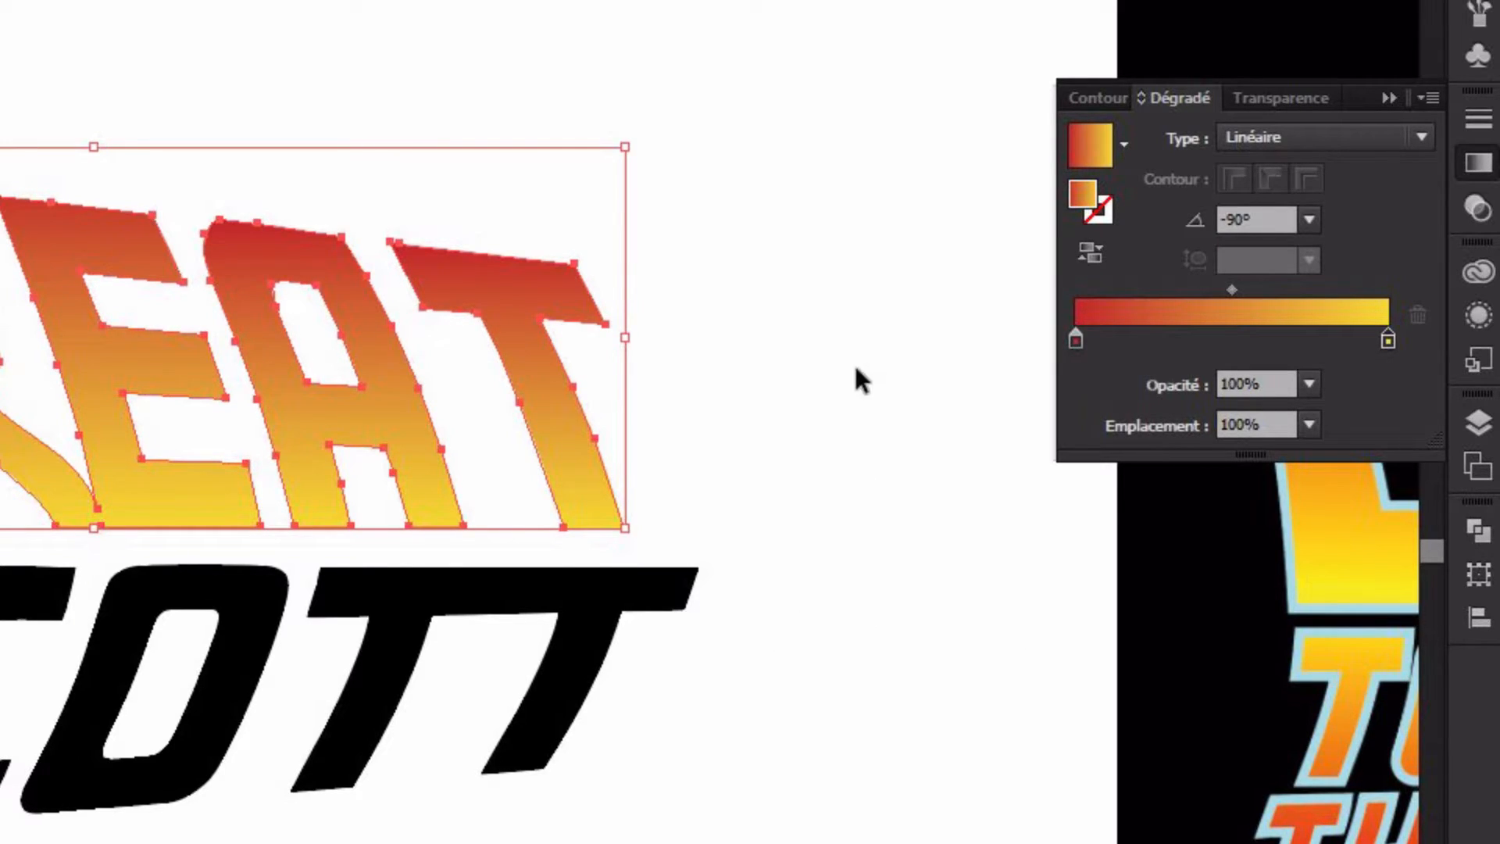
Give GREAT a linear gradient stroke from light grey #E3E5ED to blue-grey #7B87AA at an angle of -90°.
click(1101, 215)
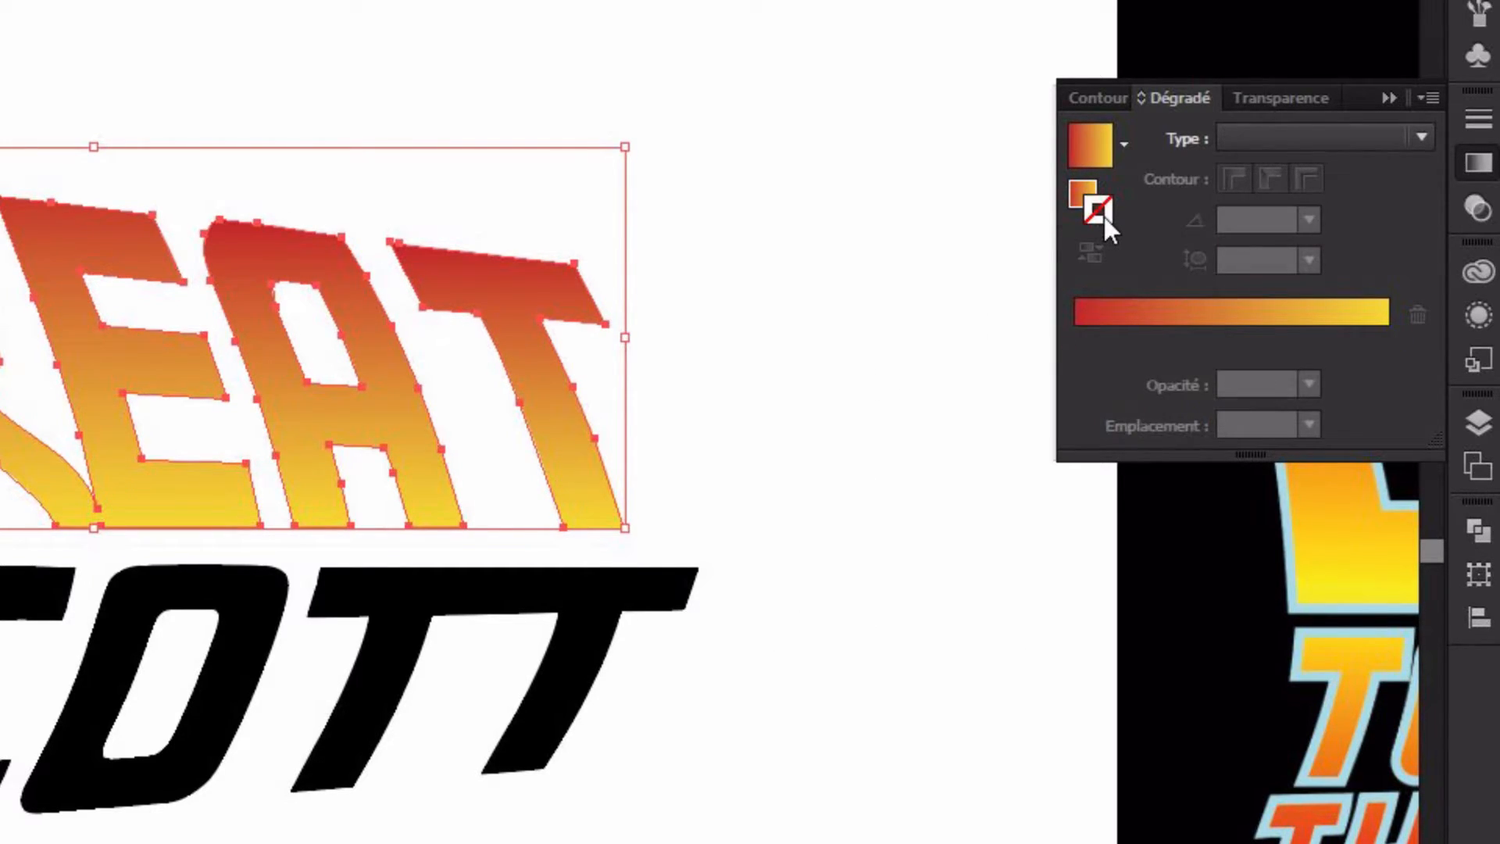
click(1102, 215)
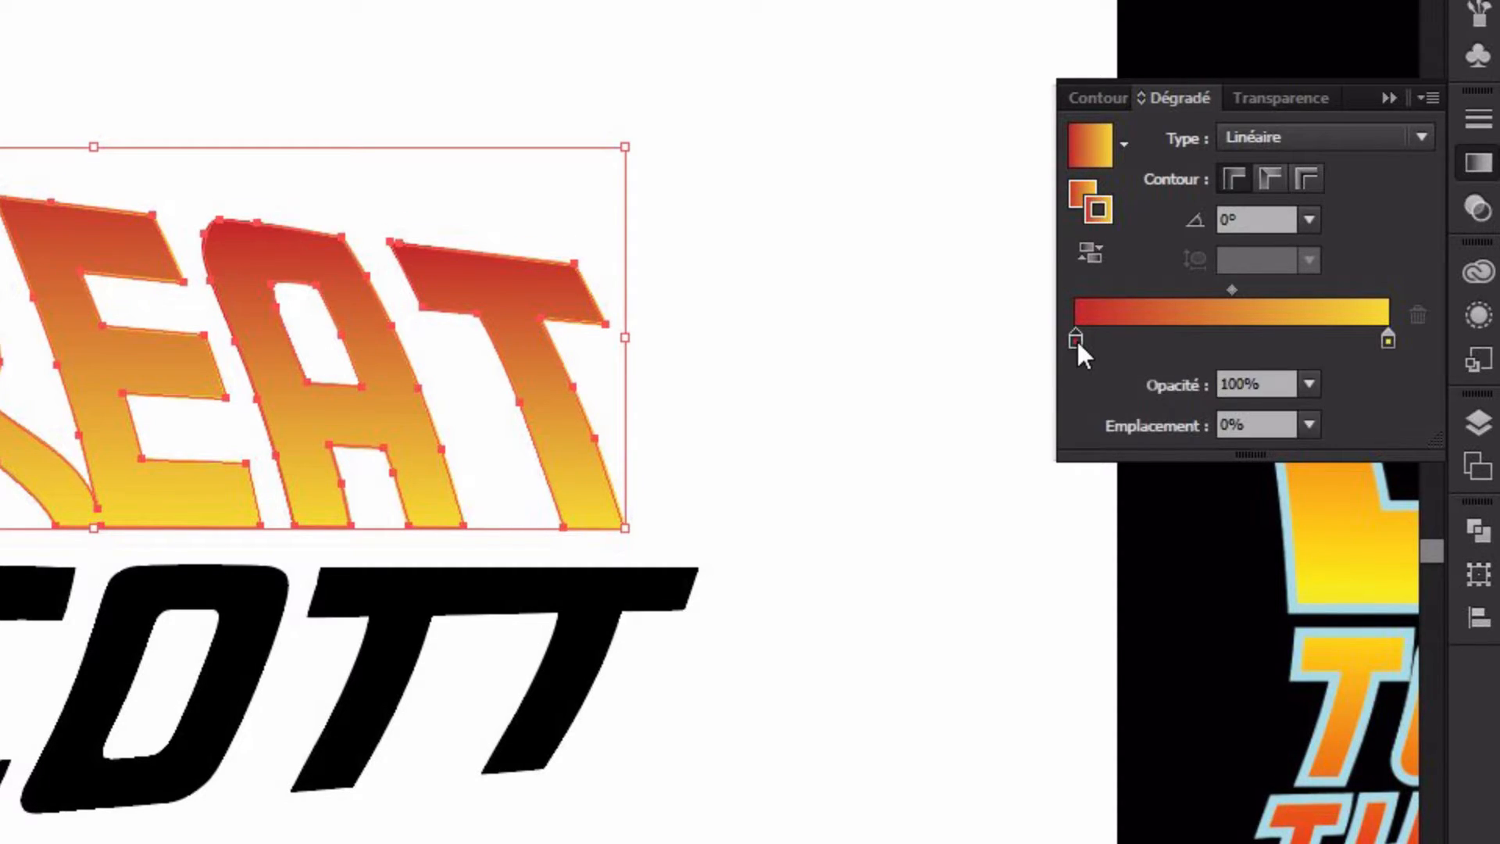
double_click(1076, 339)
click(1231, 480)
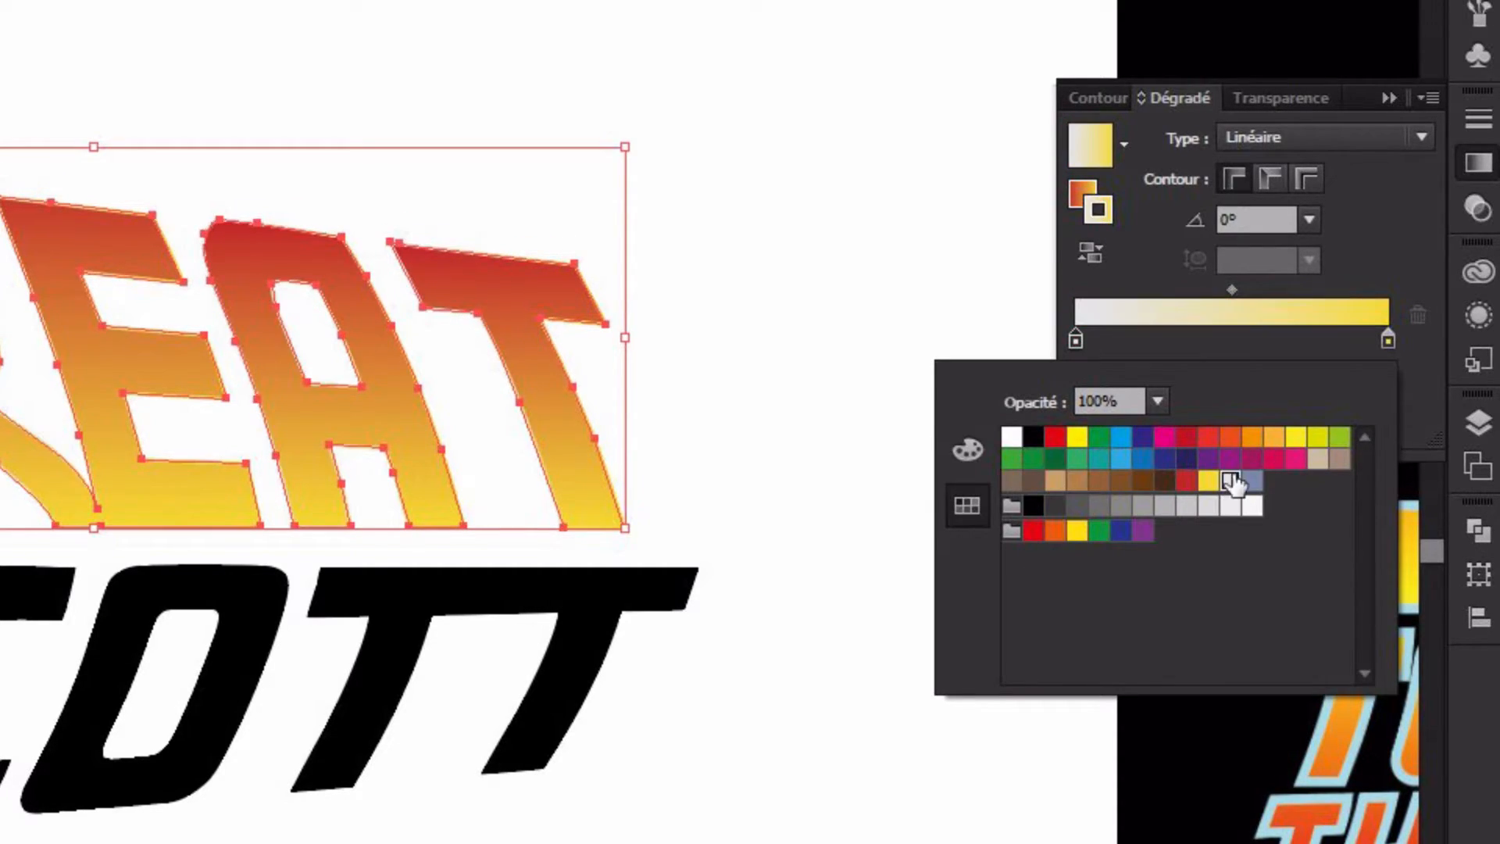
click(1387, 339)
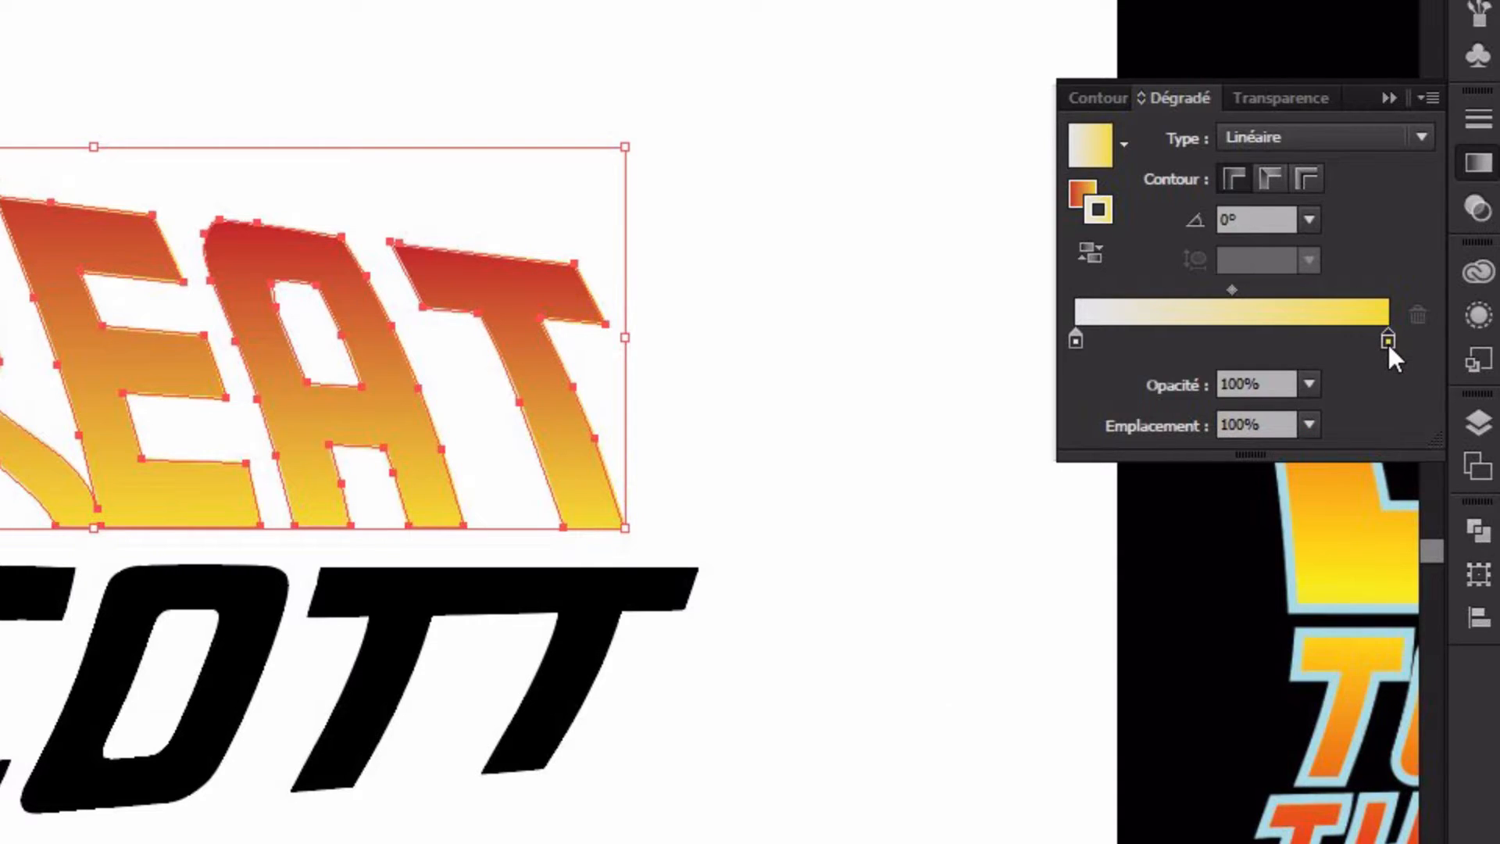
double_click(1389, 346)
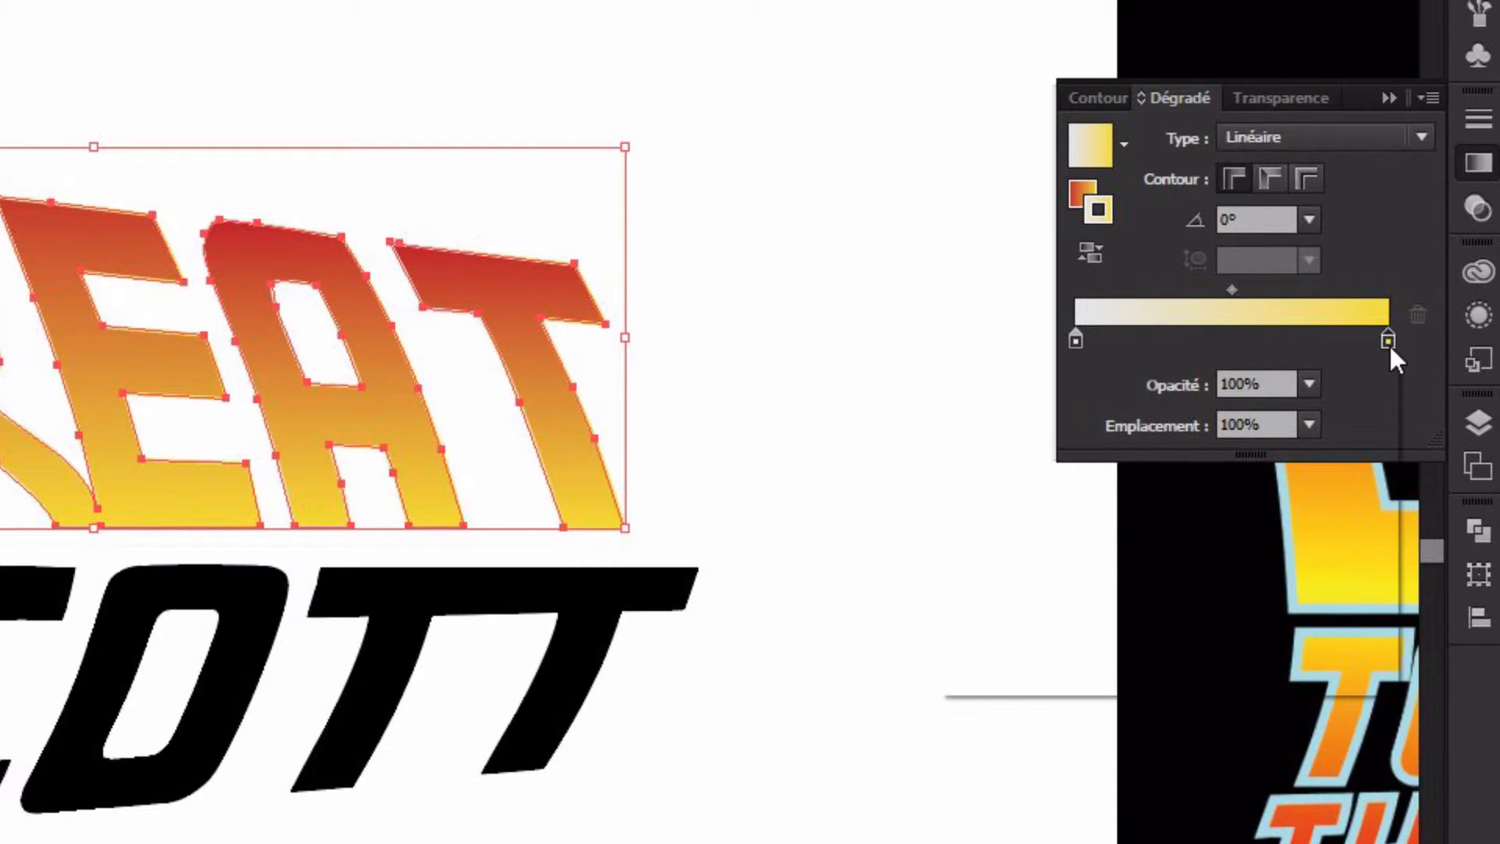
click(1251, 479)
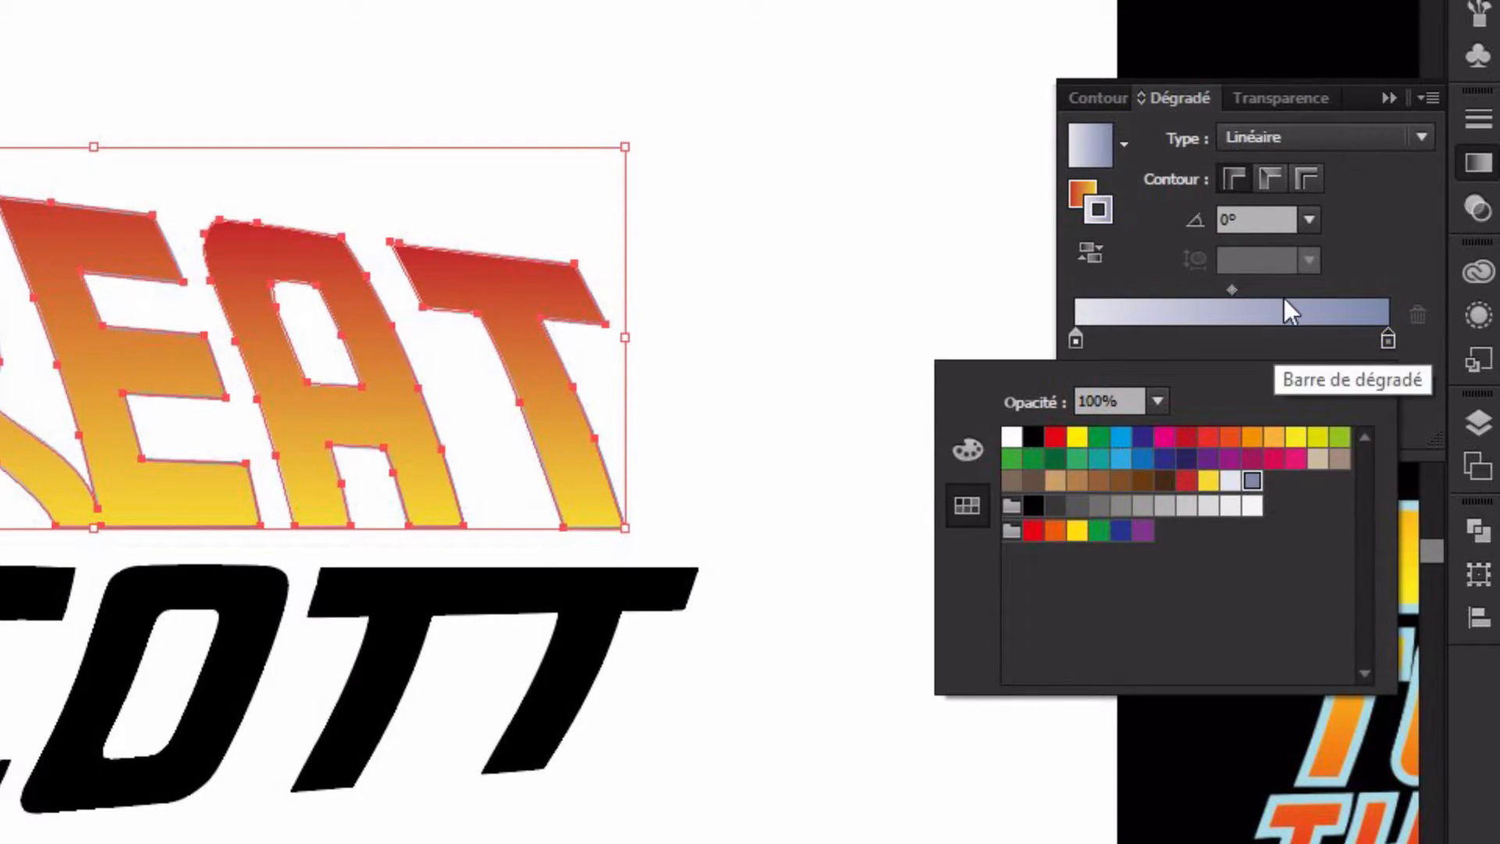
click(1307, 221)
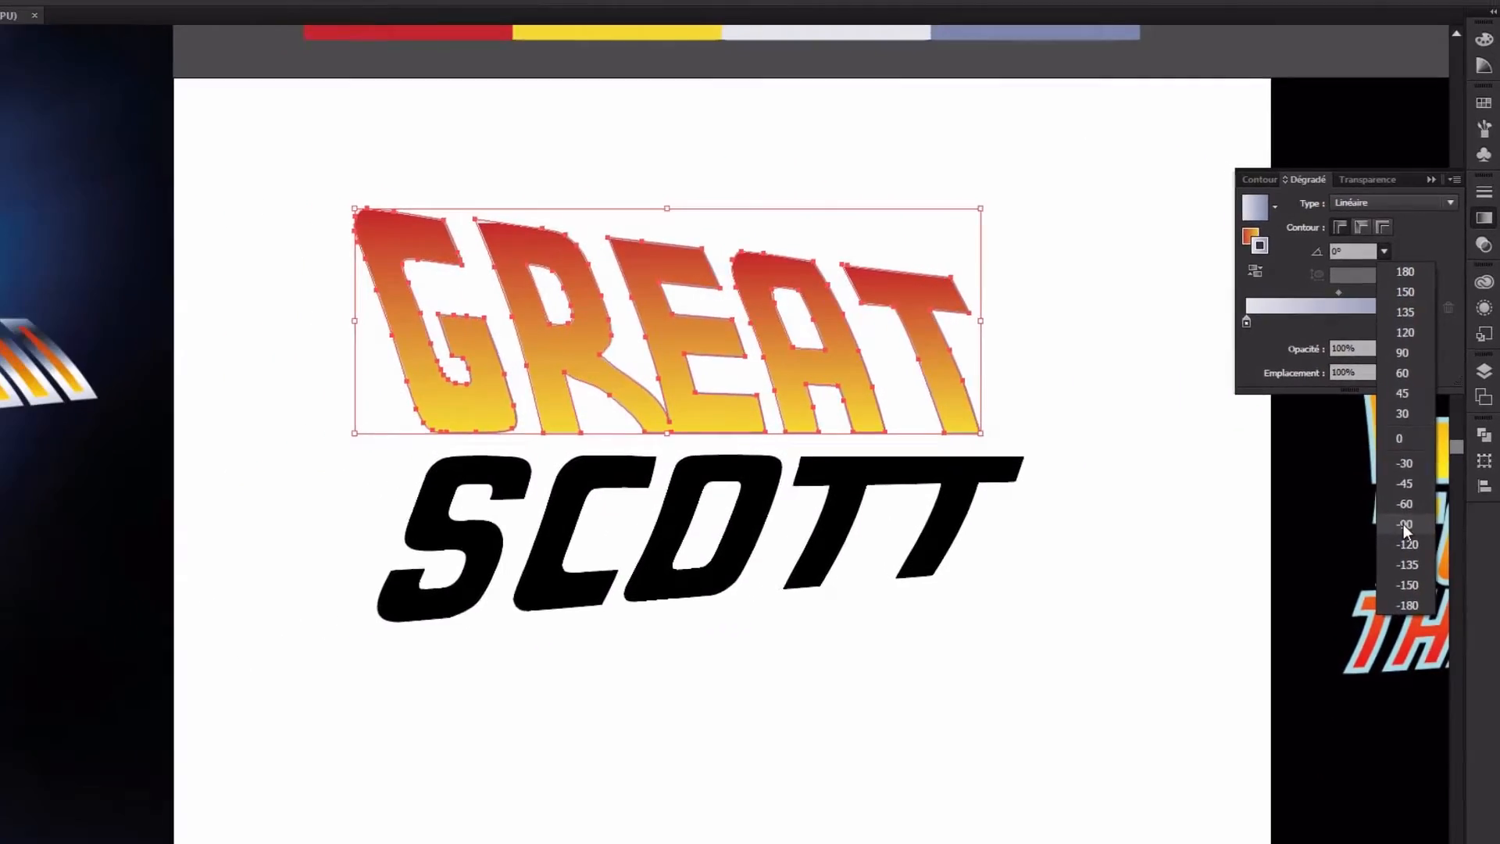
click(1359, 639)
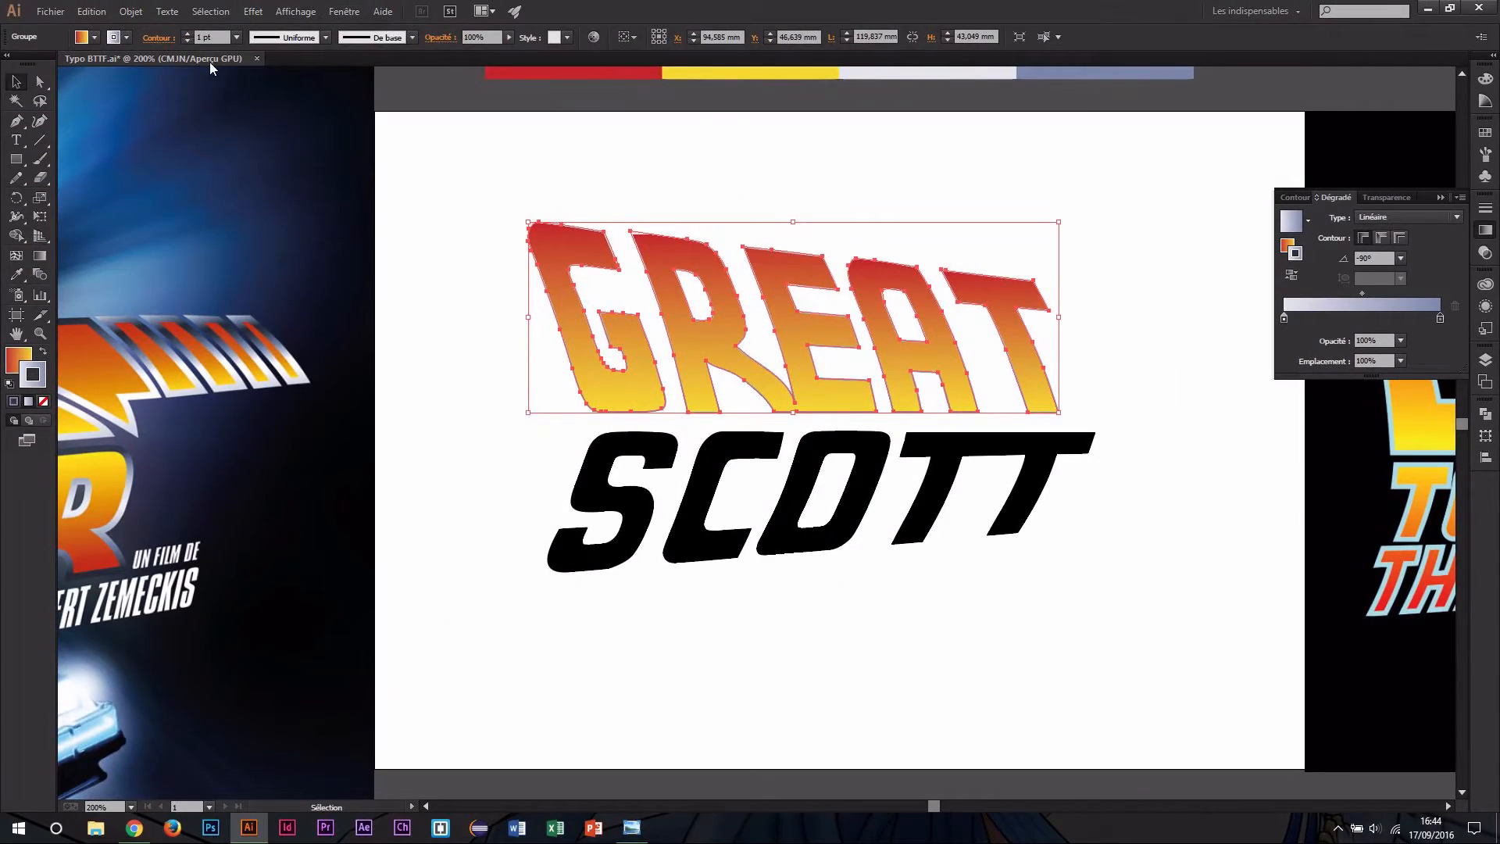
Set GREAT's stroke weight to 4 pt and align the stroke to the outside of the letters.
click(186, 33)
click(187, 34)
click(187, 33)
click(163, 39)
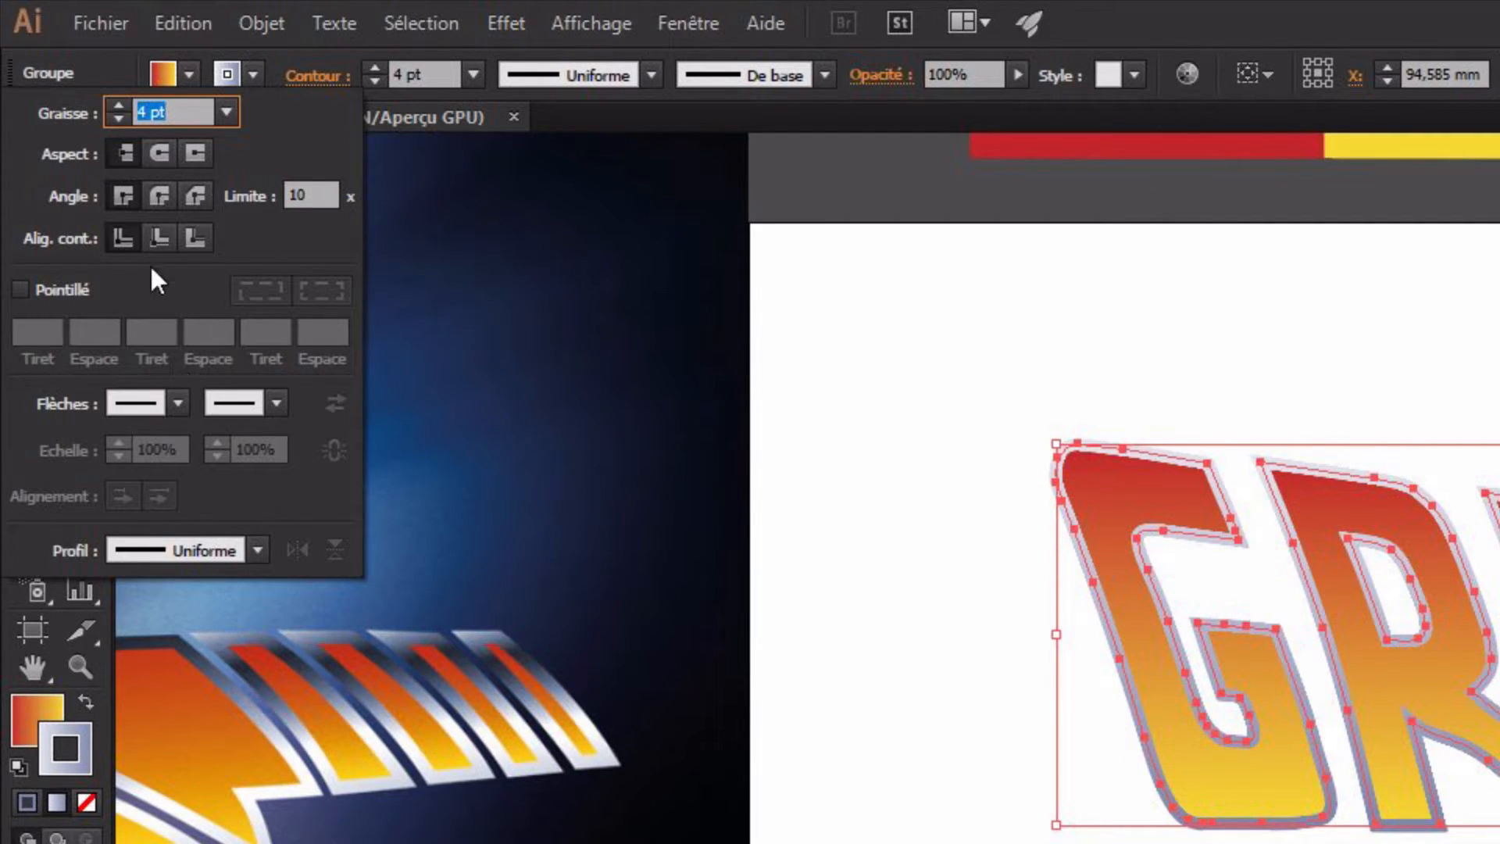
click(191, 241)
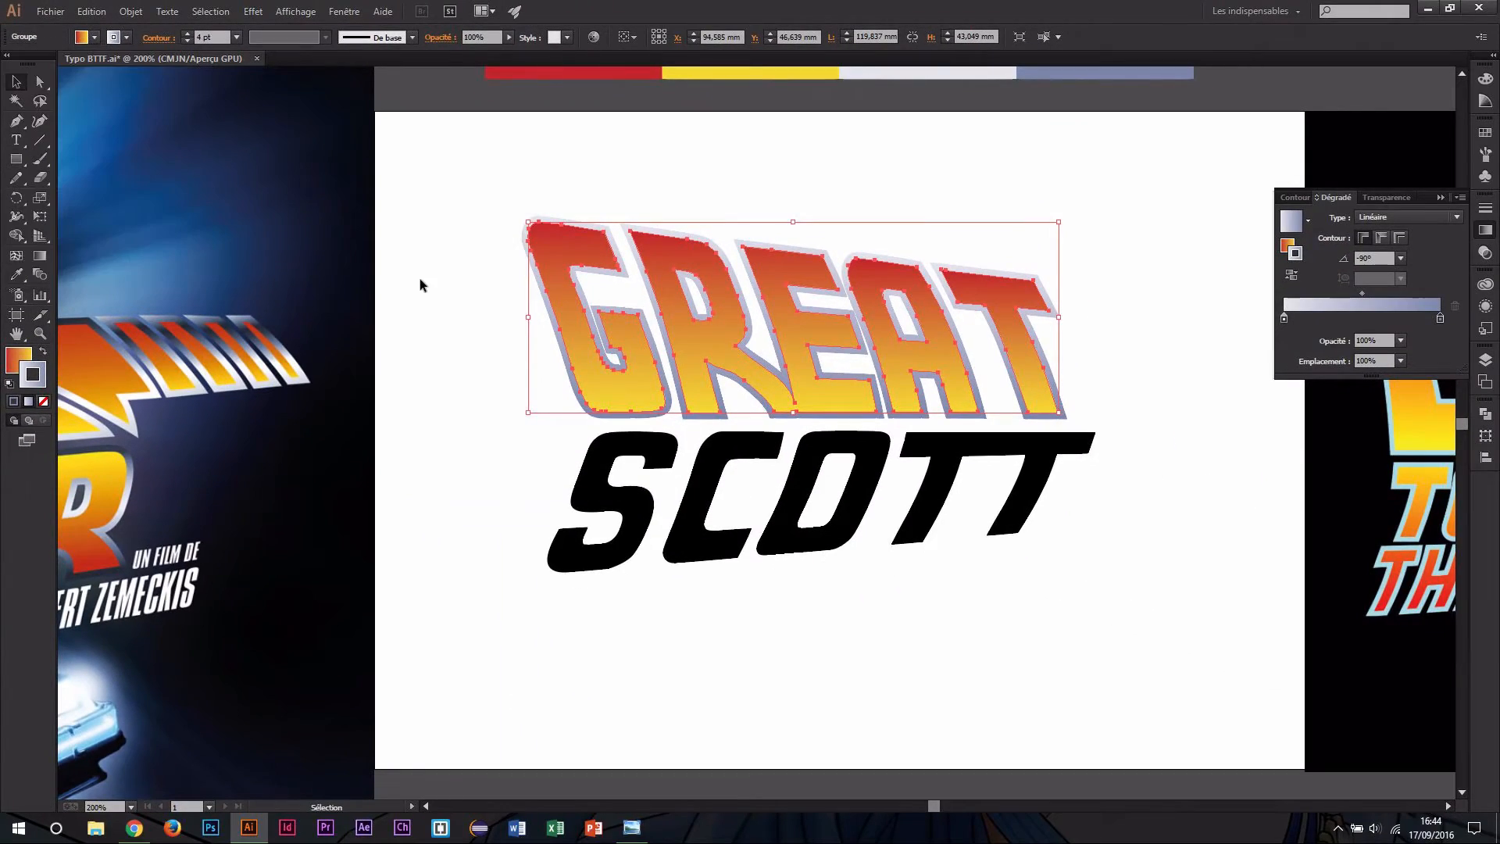
click(1178, 382)
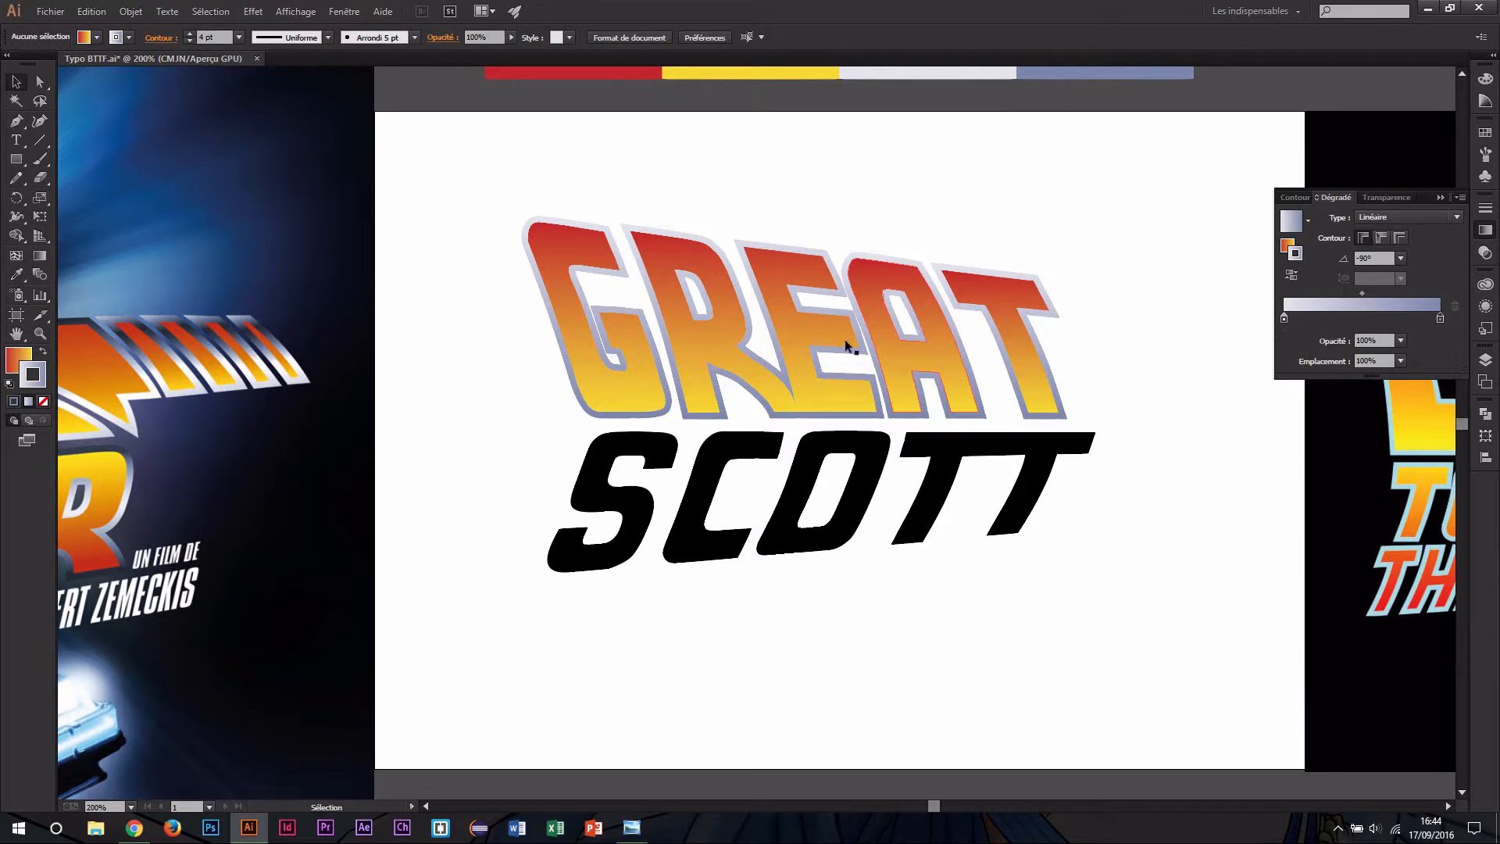
Copy GREAT's gradient fill and stroke onto the word SCOTT with the Eyedropper.
ctrl+click(829, 355)
ctrl+alt+click(714, 420)
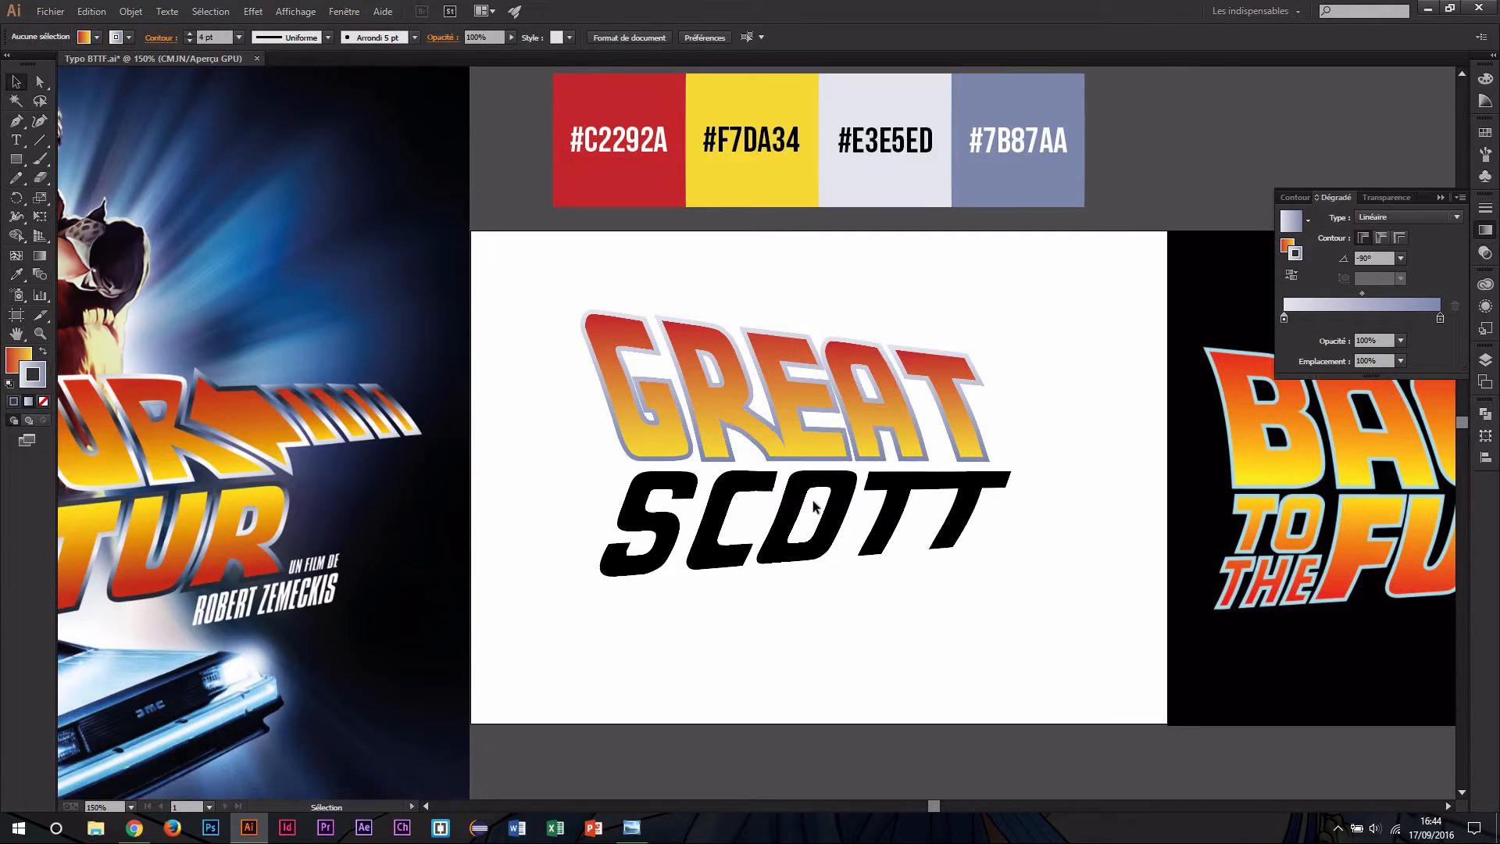
click(800, 493)
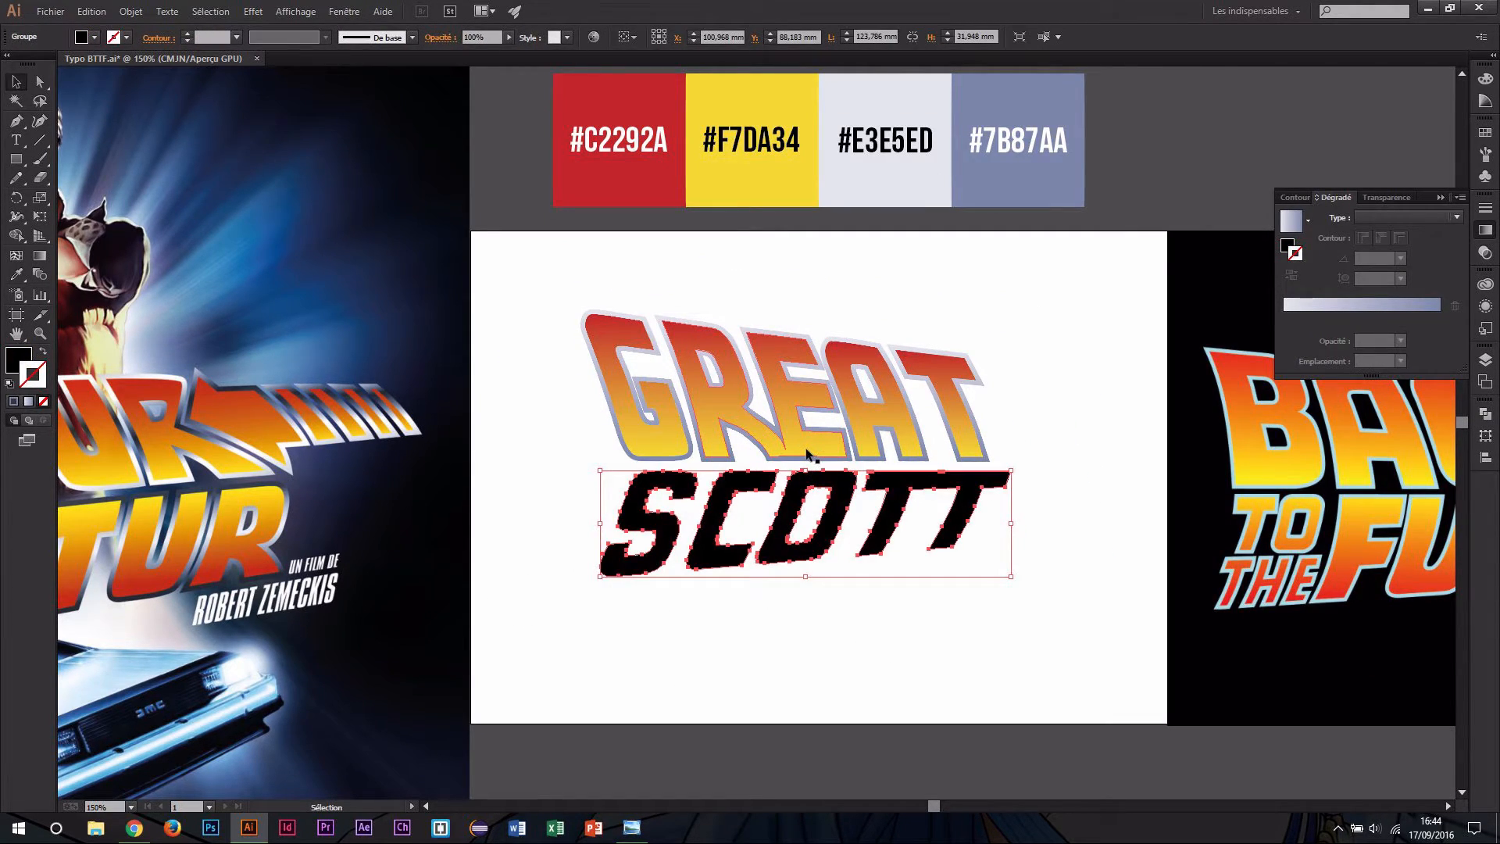
key(i)
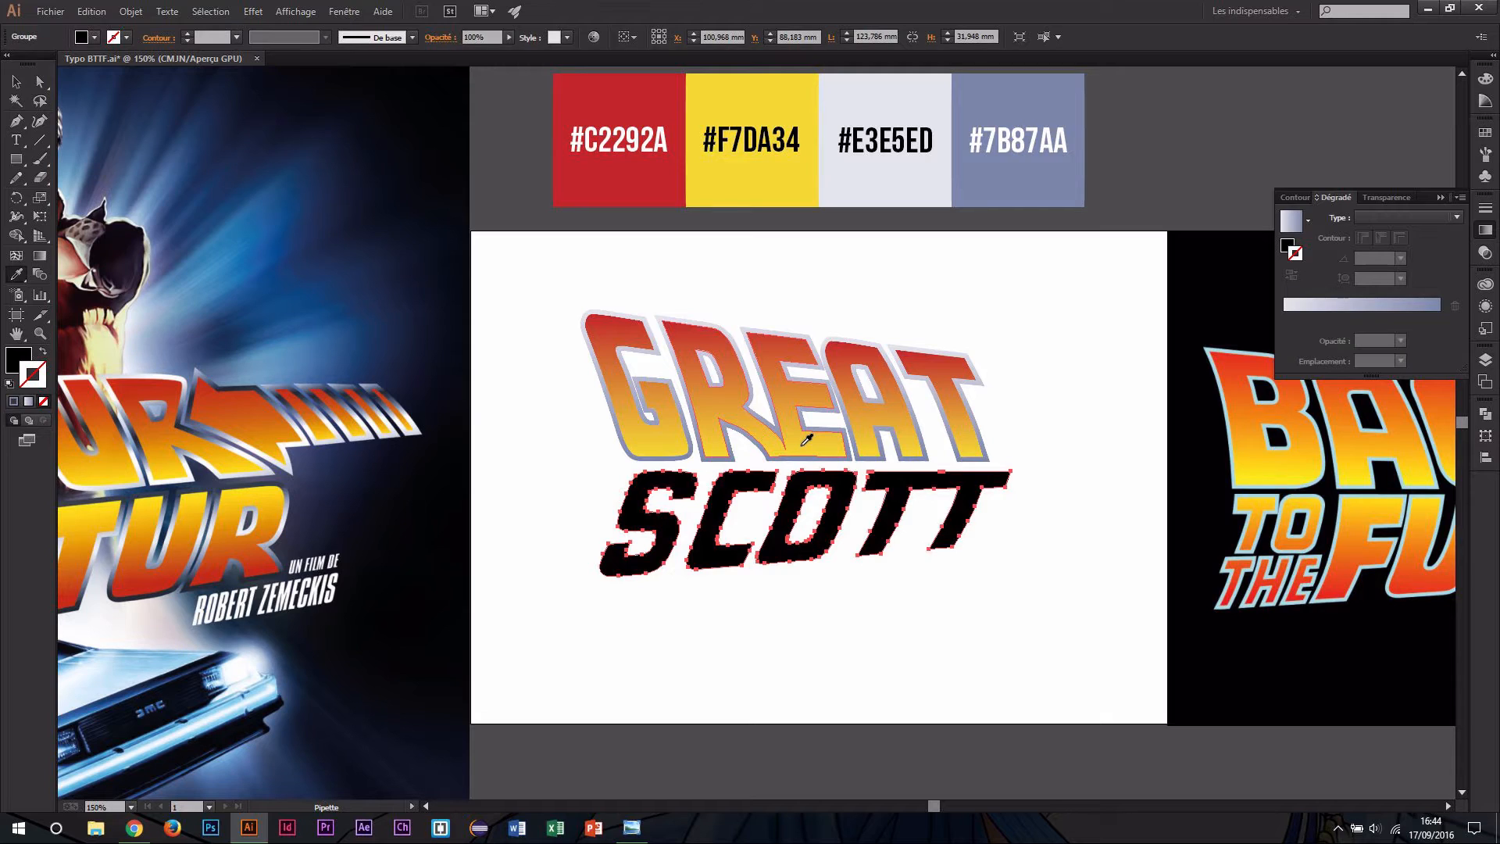
click(805, 440)
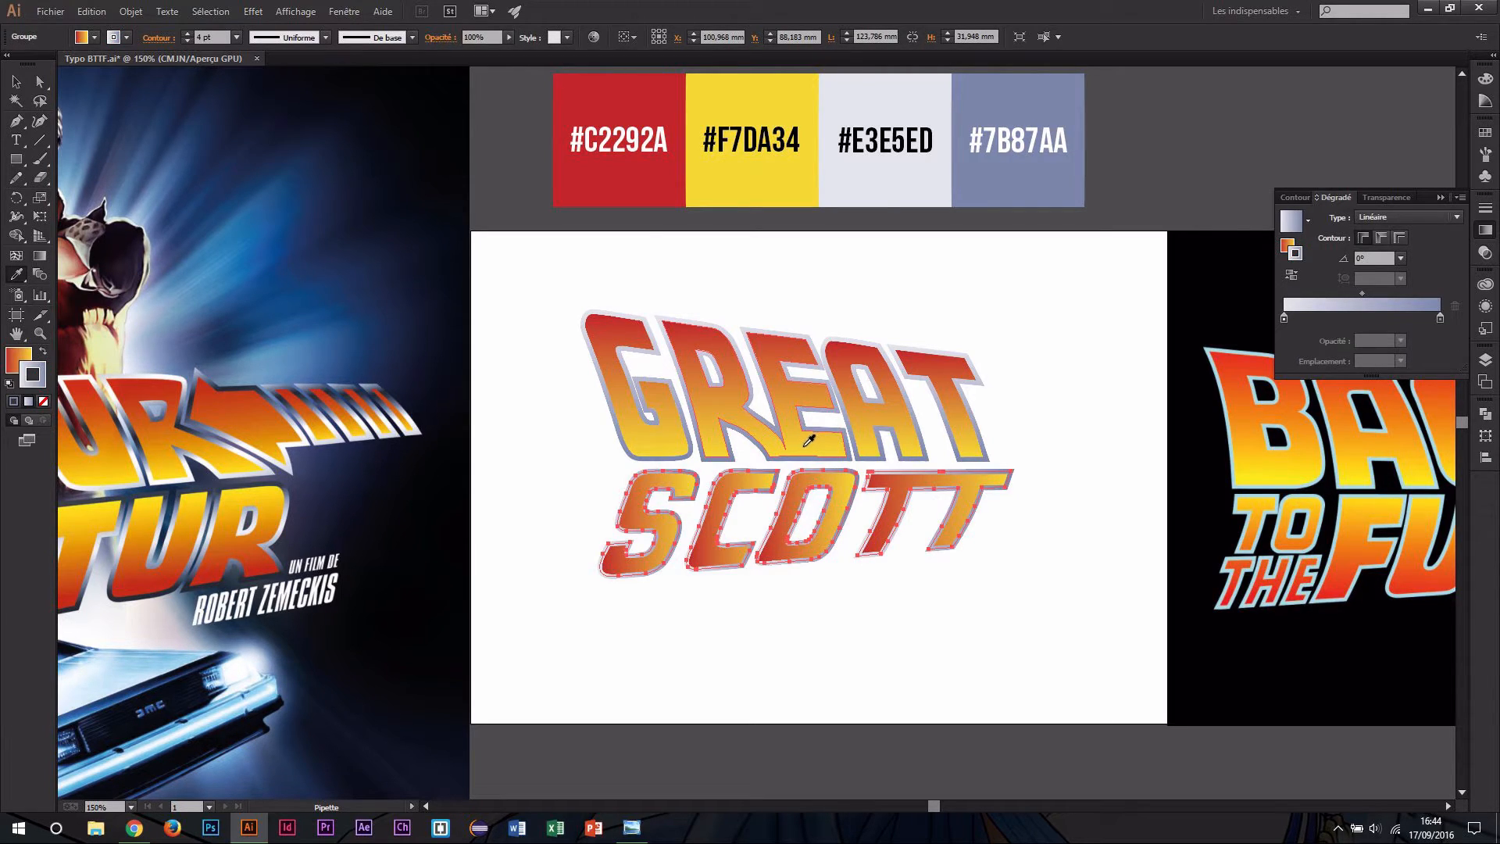
click(1039, 578)
key(v)
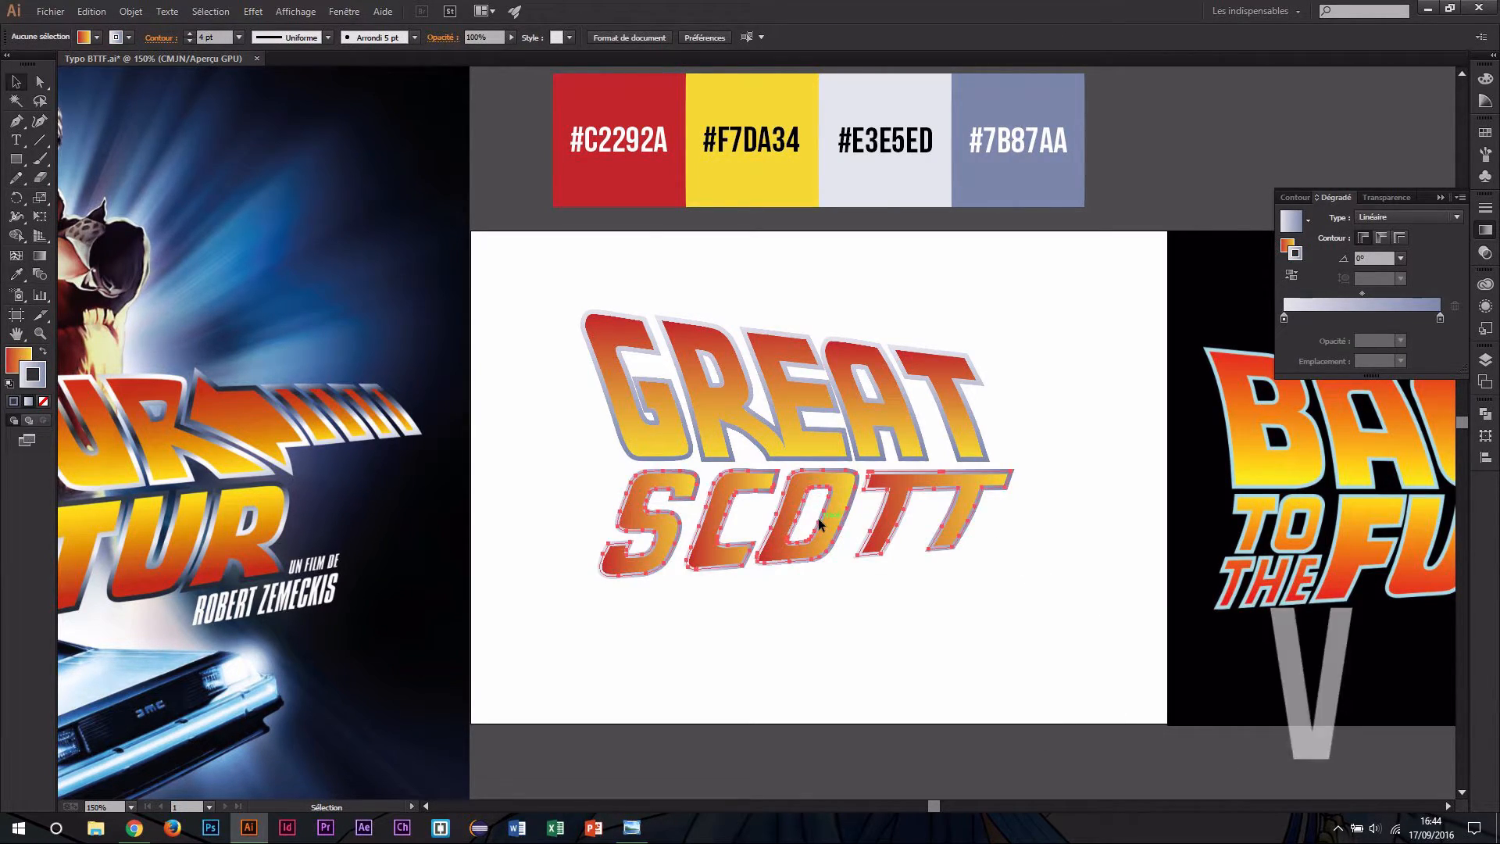
Set SCOTT's stroke gradient angle to -90° and its fill gradient angle to 90°.
click(818, 518)
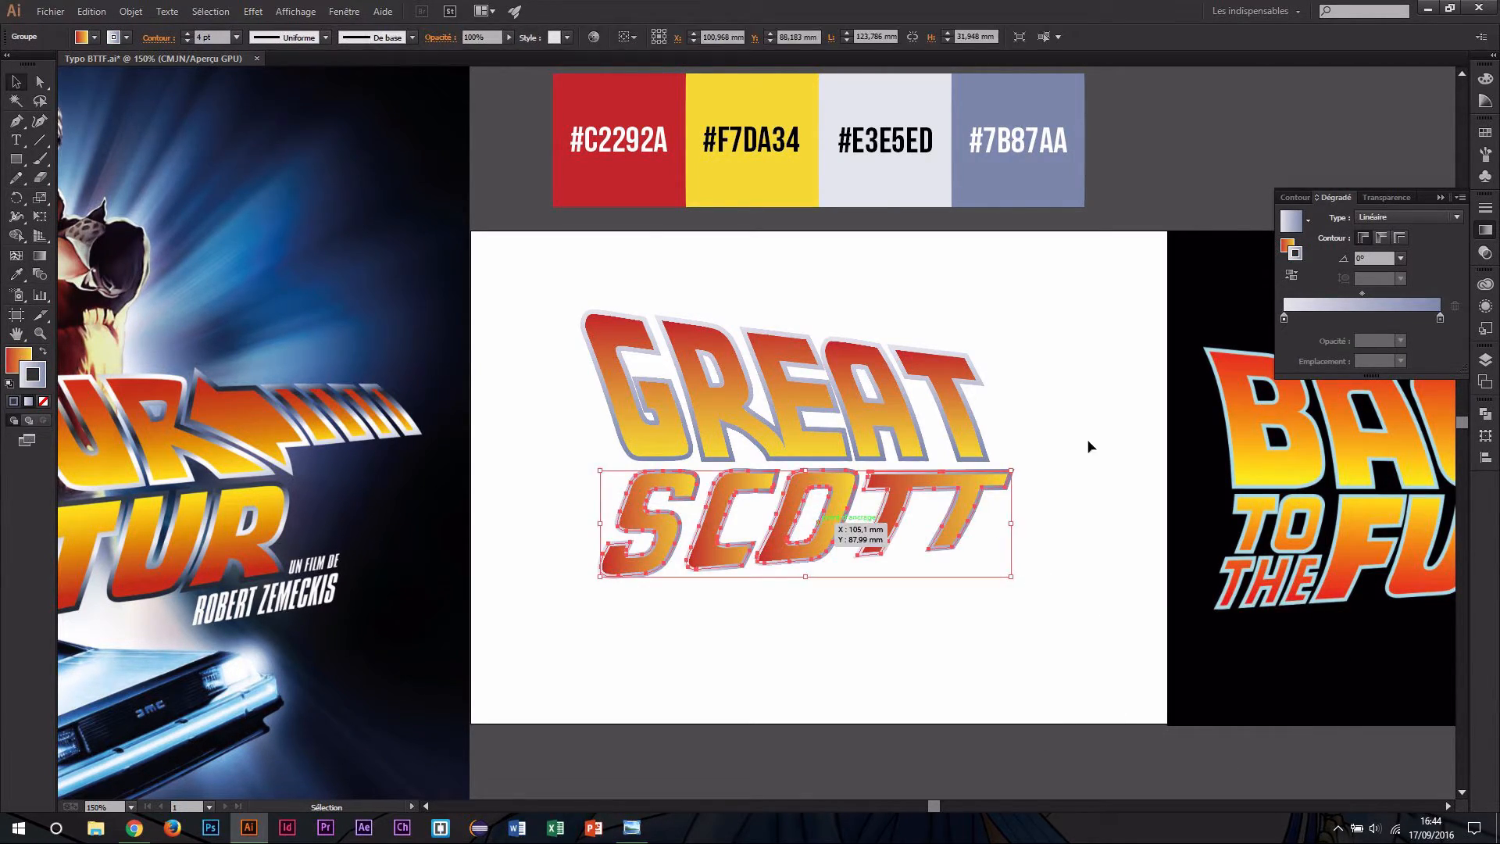
click(1399, 258)
click(1415, 489)
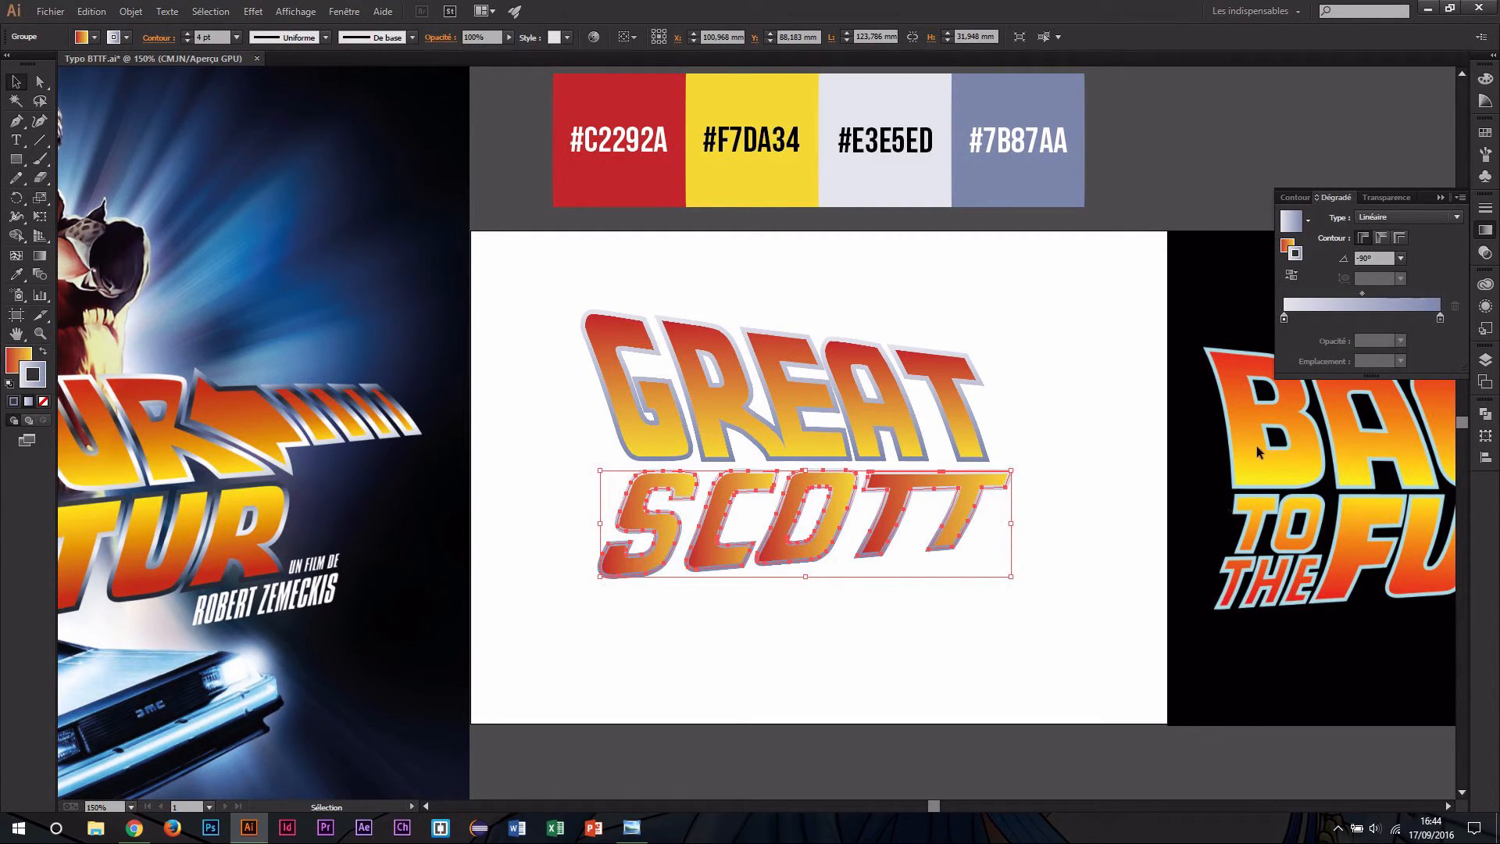
click(1286, 246)
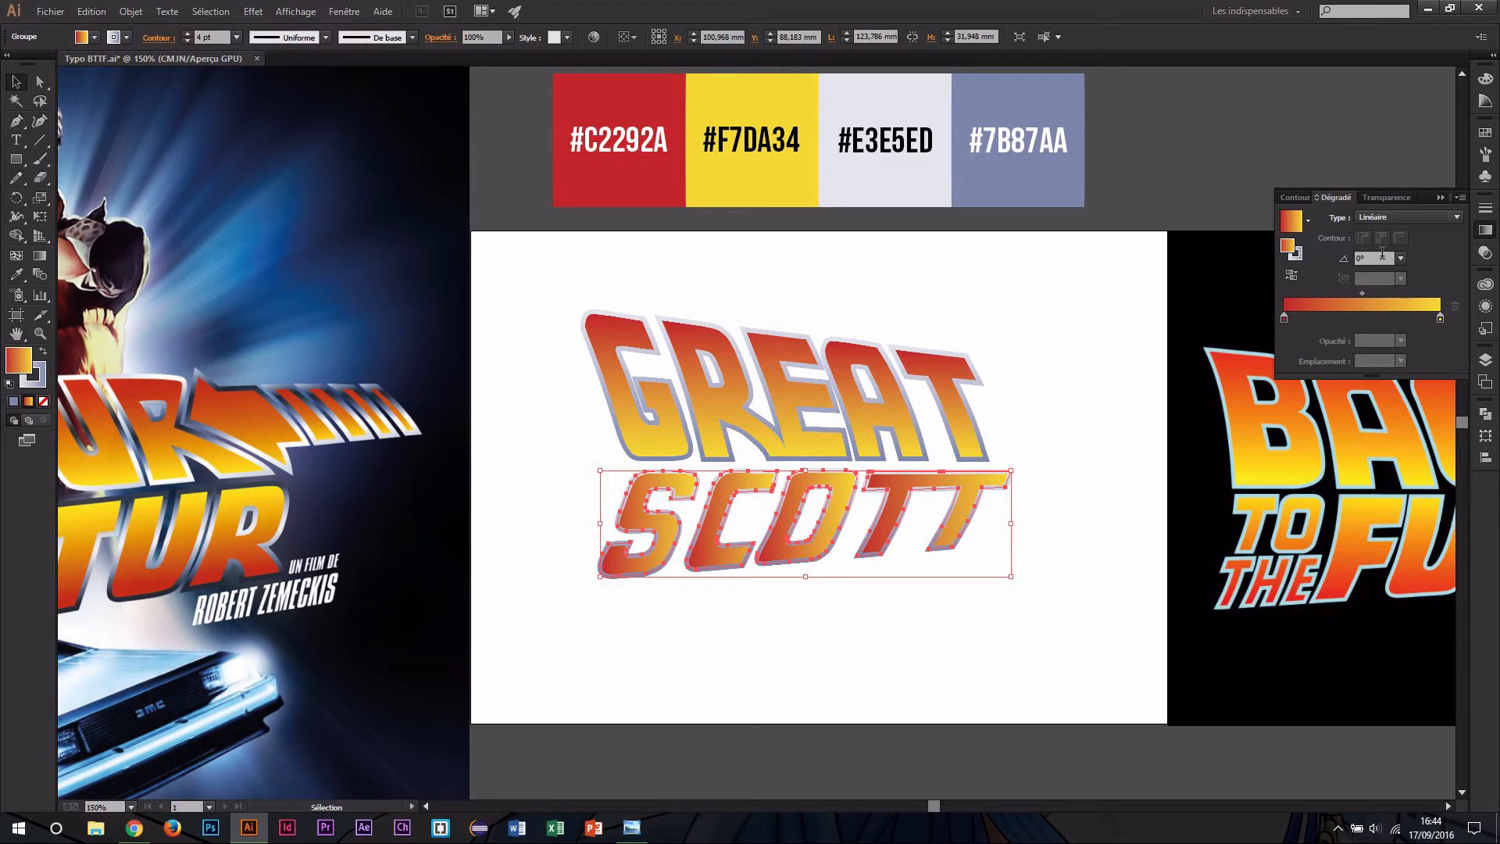
click(1400, 258)
click(1415, 352)
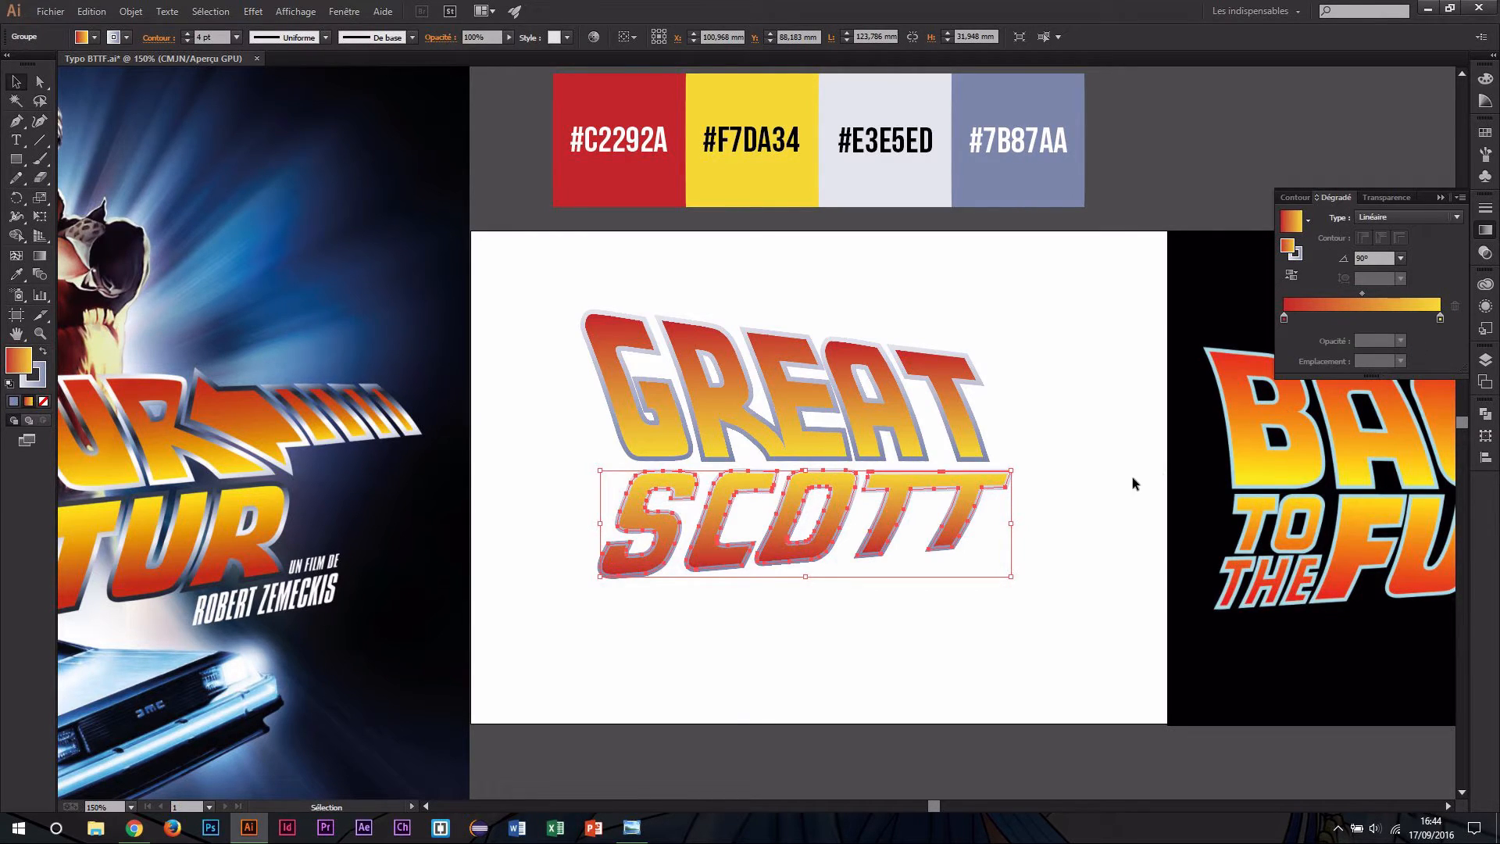
click(1100, 492)
Move the word SCOTT slightly to the right beneath GREAT.
key(ctrl+minus)
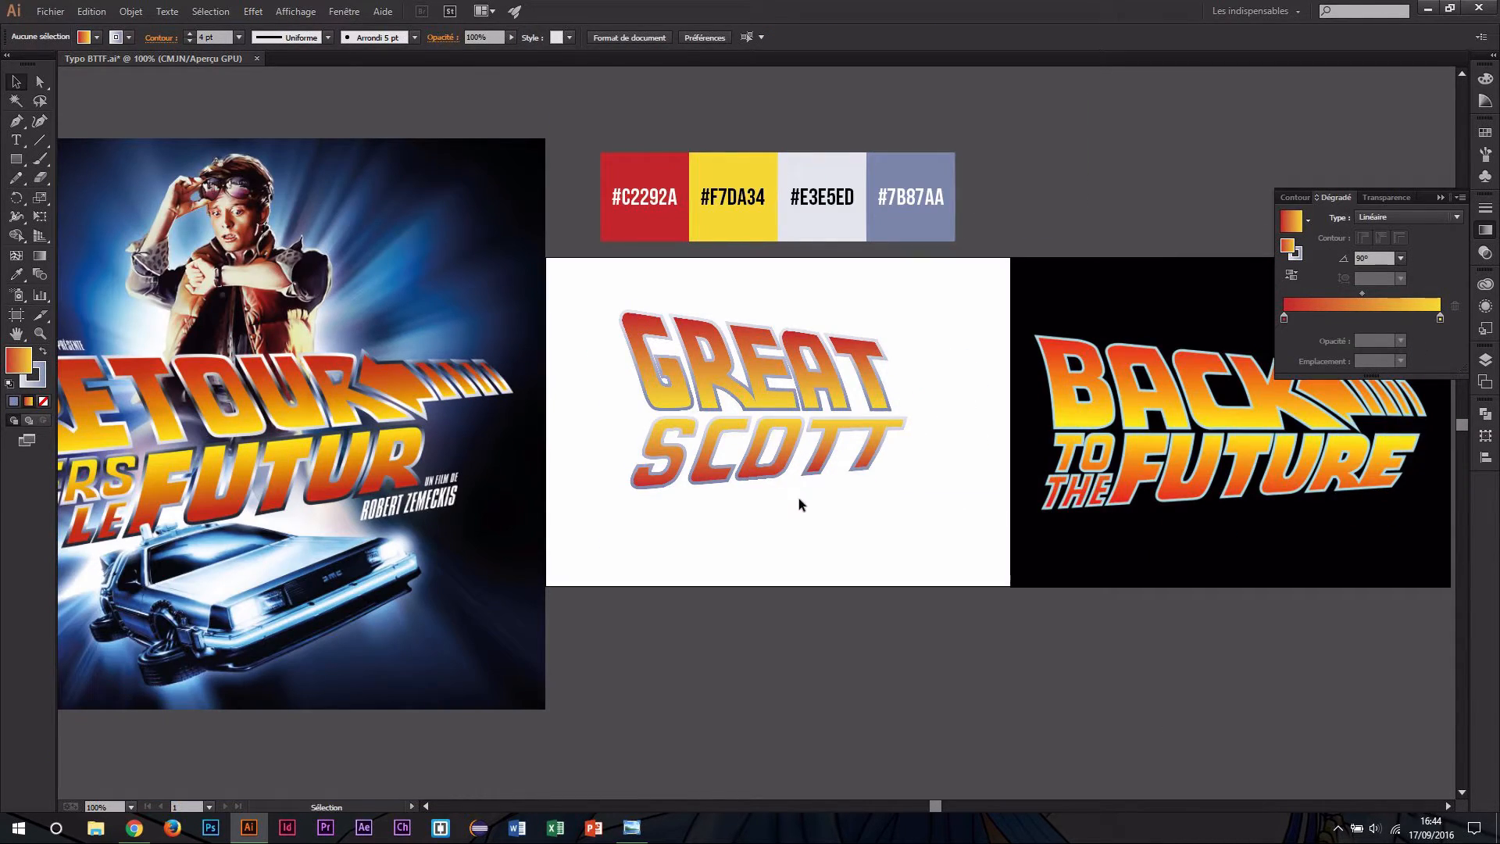
drag(759, 449, 772, 474)
click(897, 522)
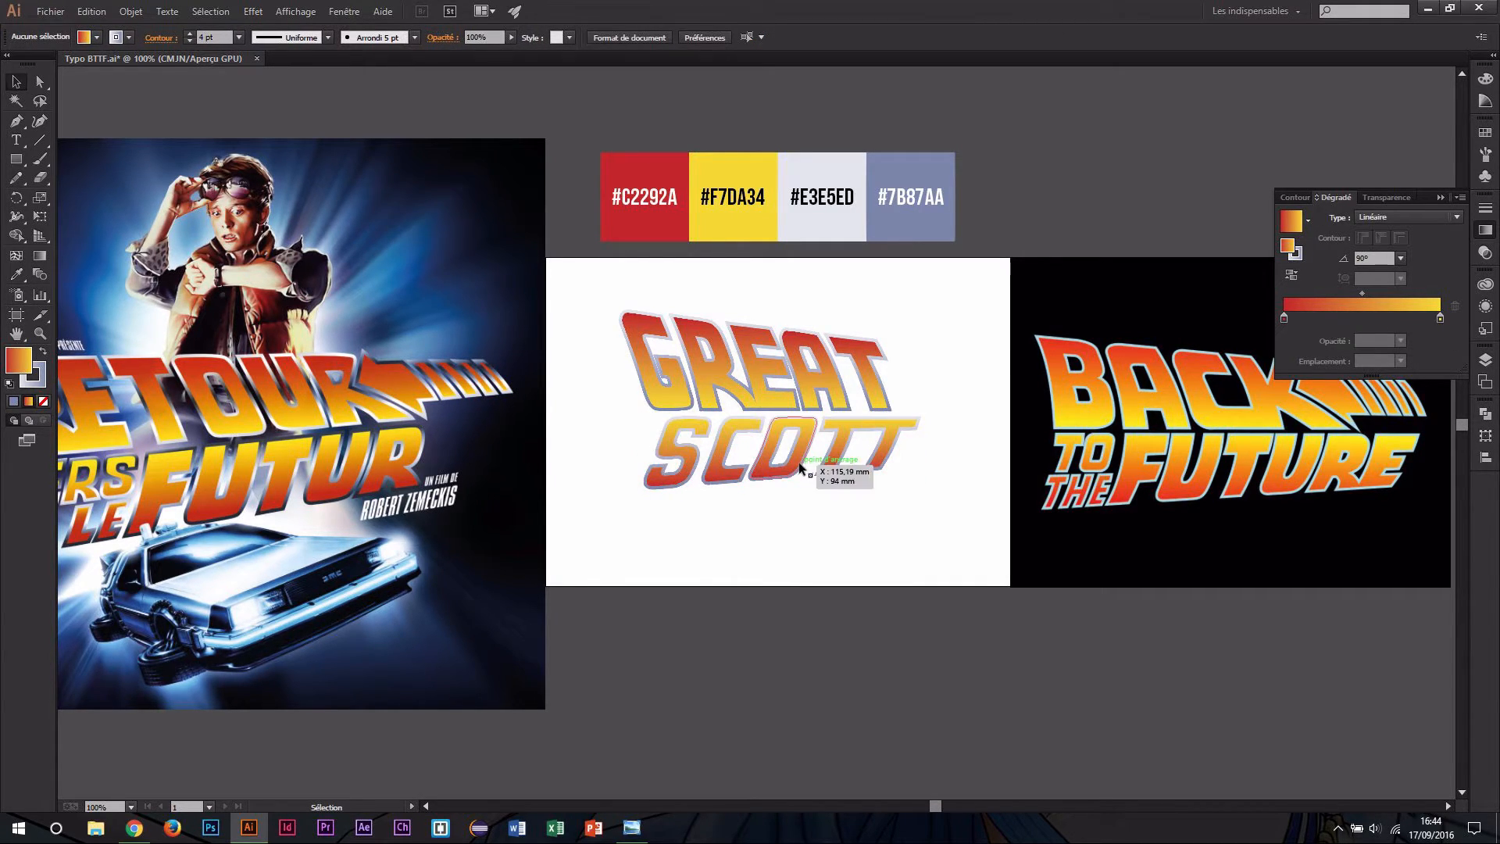
Show the Fond layer to put the black background behind the lettering.
scroll(793, 500, up, 1)
scroll(794, 502, left, 2)
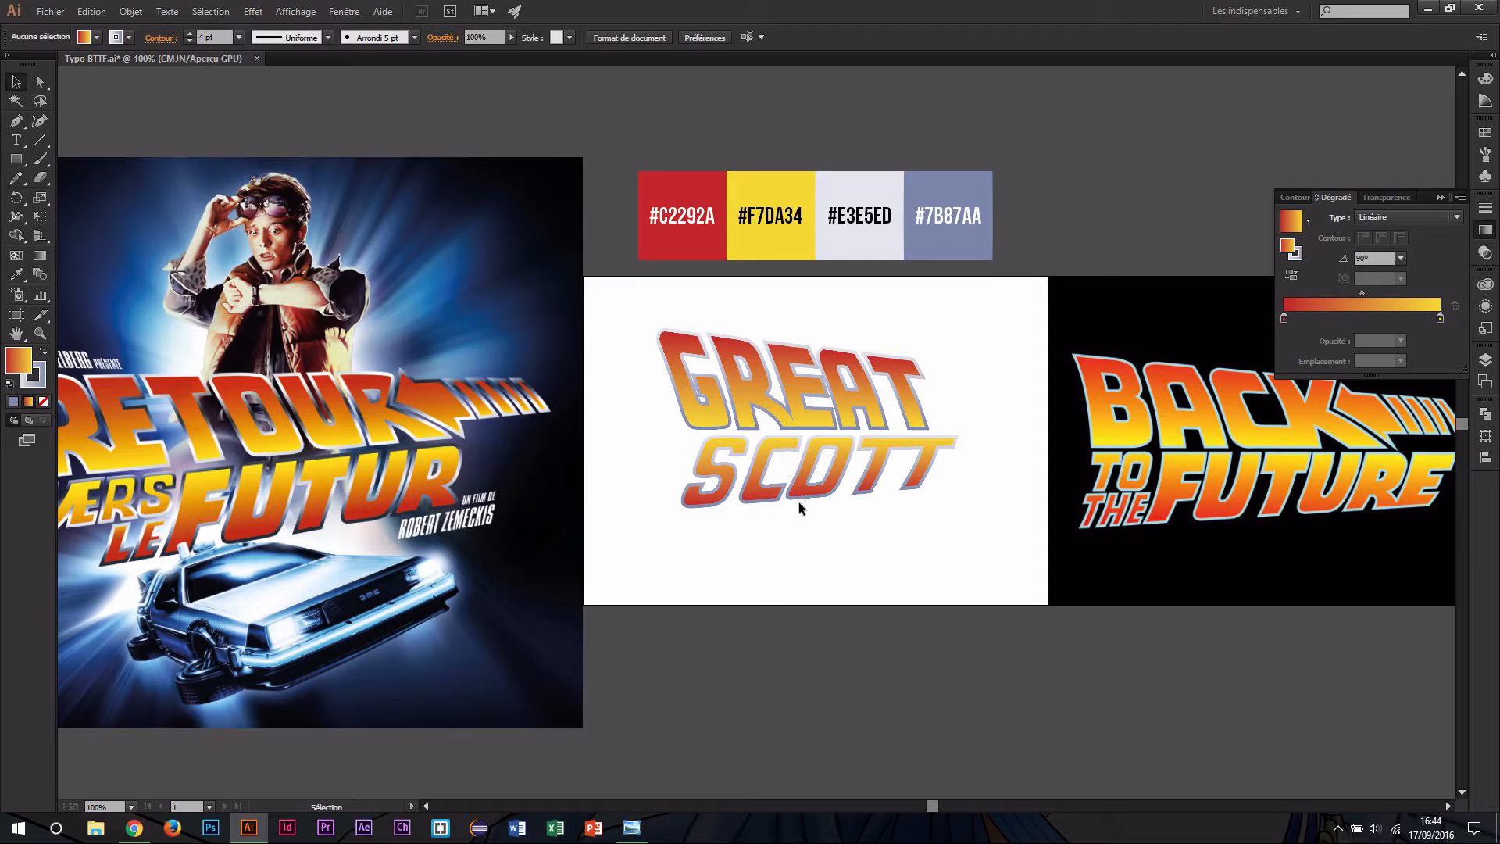
click(1485, 413)
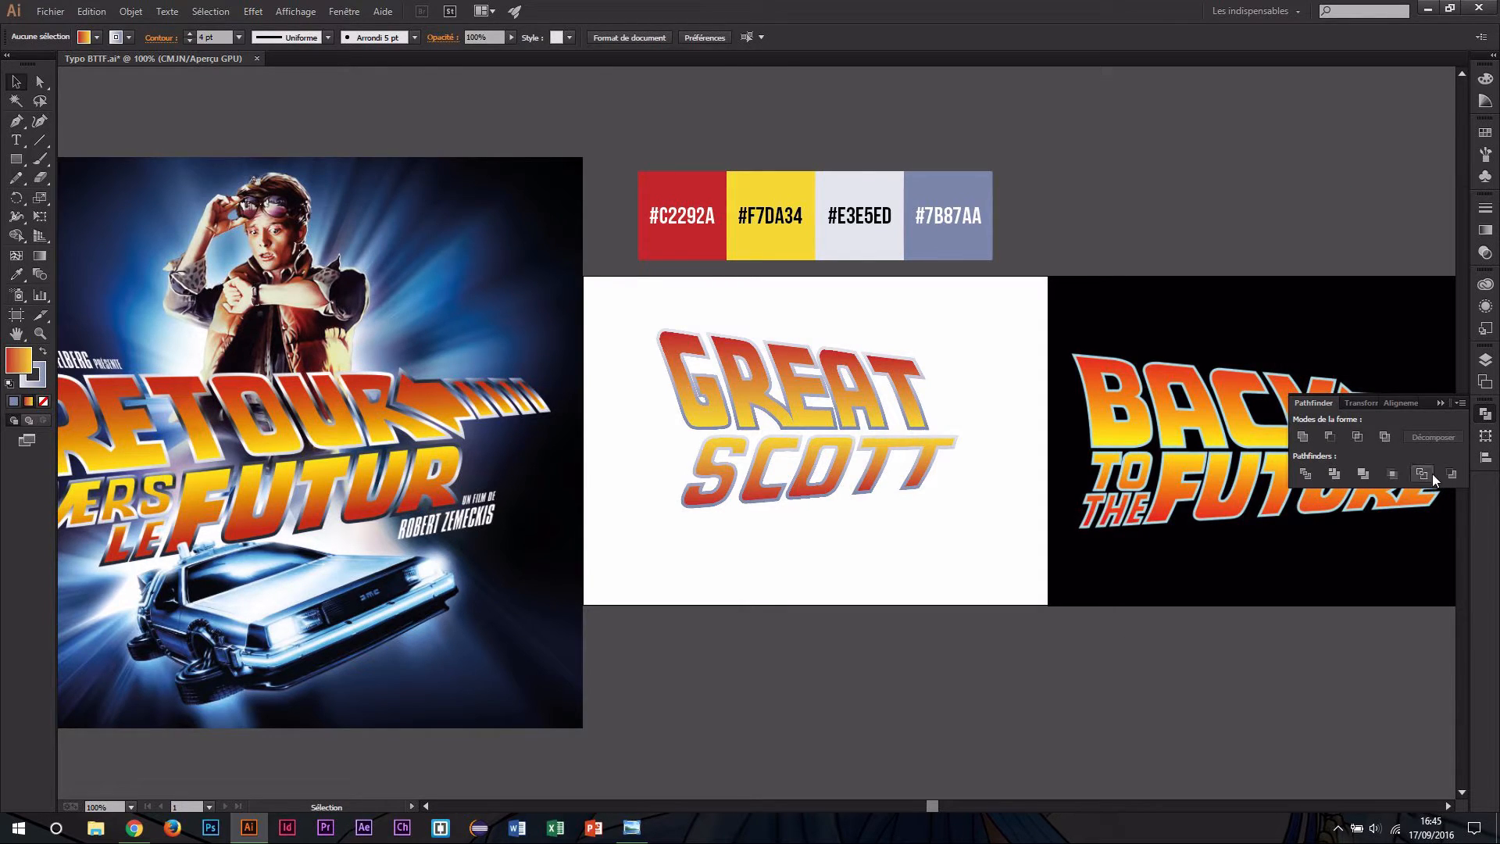
click(1485, 361)
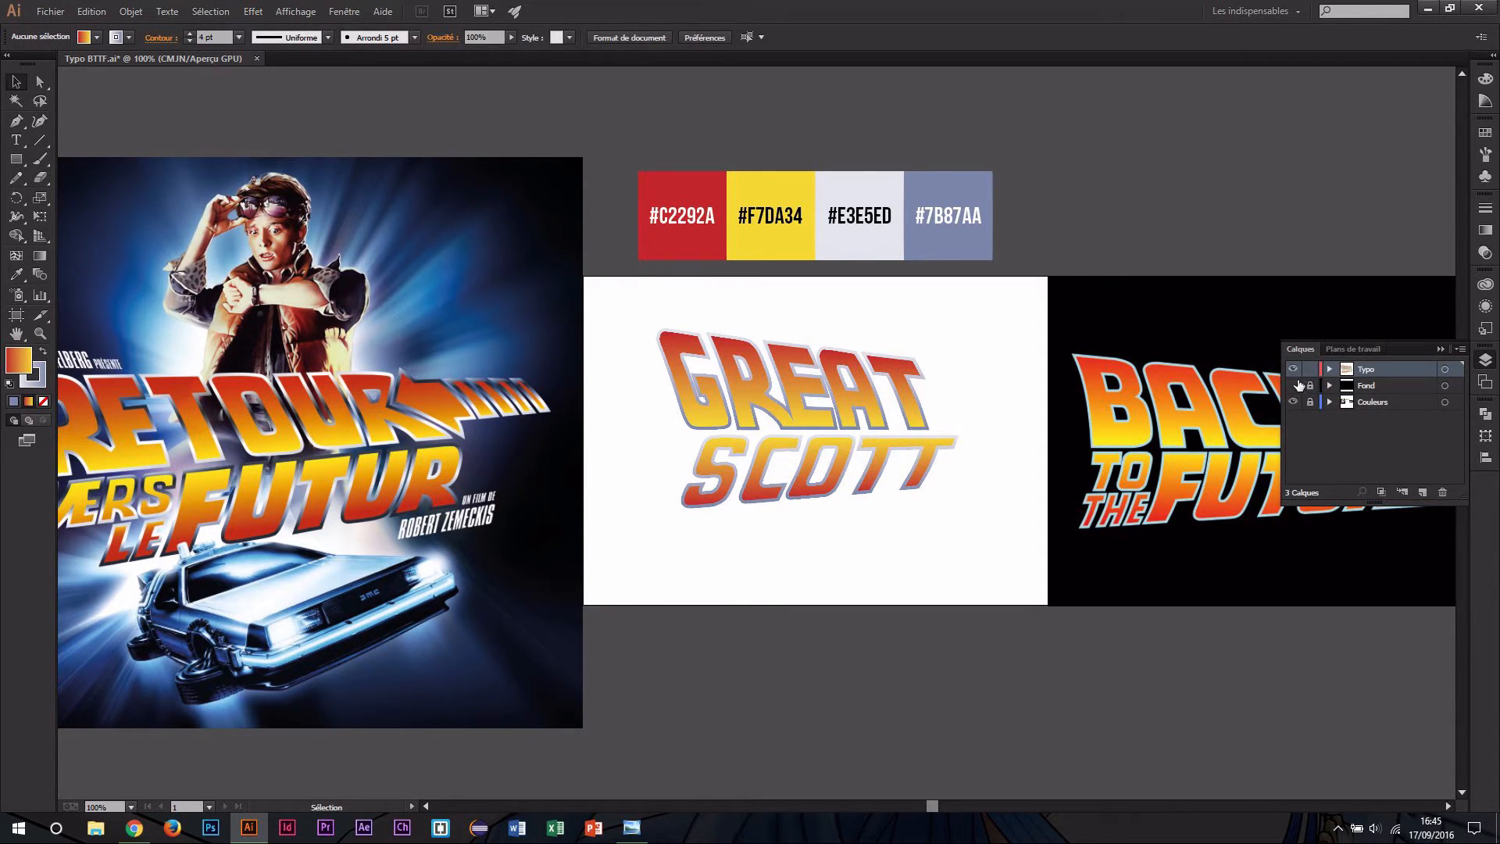
click(1293, 385)
scroll(883, 597, up, 1)
scroll(883, 596, left, 1)
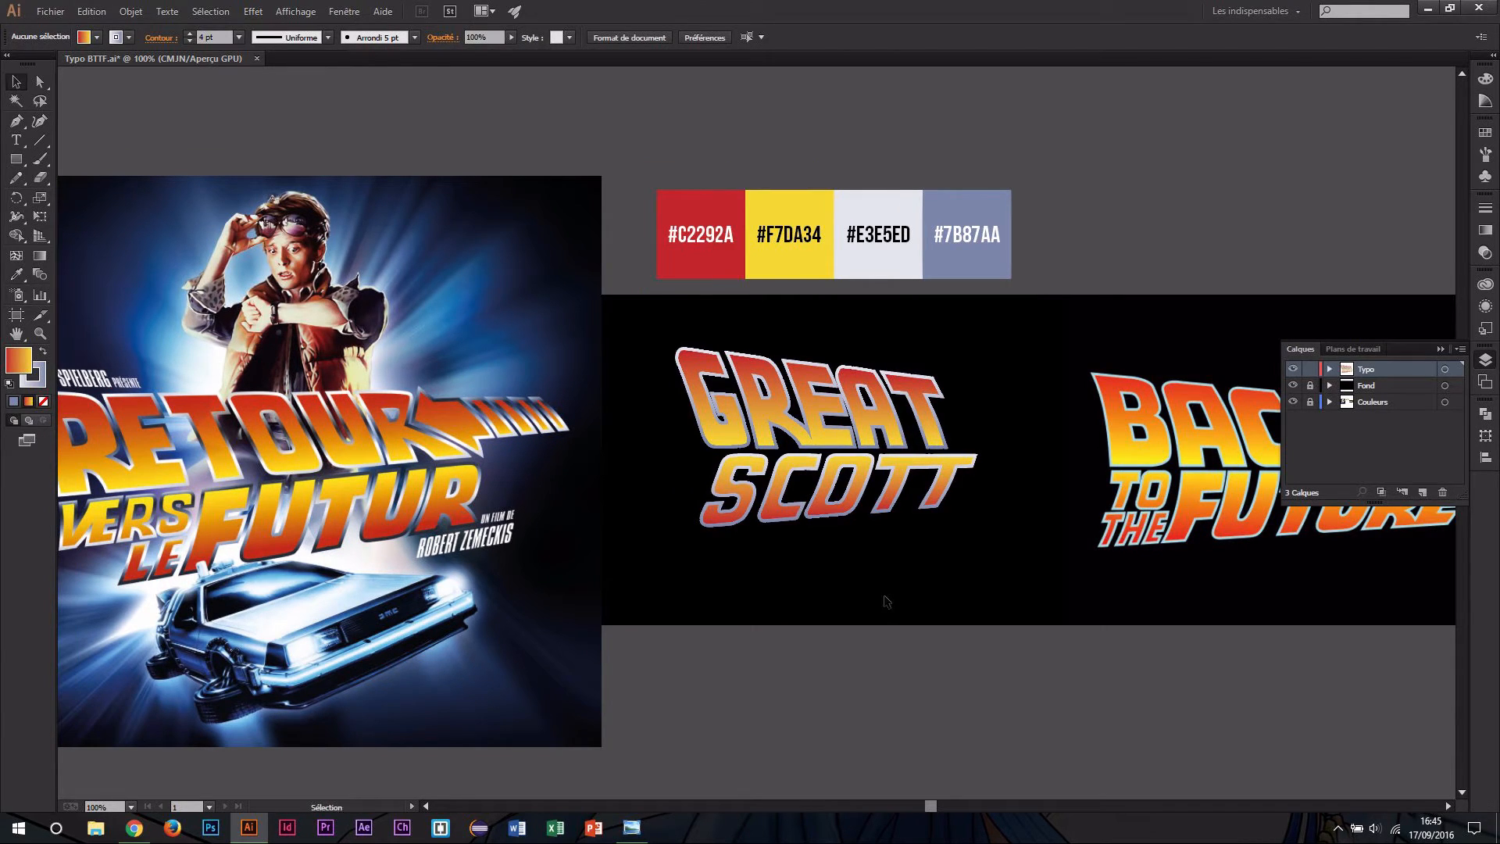
Compare the outline colours of the GREAT SCOTT lettering with the movie poster and the BACK TO THE FUTURE reference logo.
scroll(906, 603, left, 2)
scroll(906, 603, right, 5)
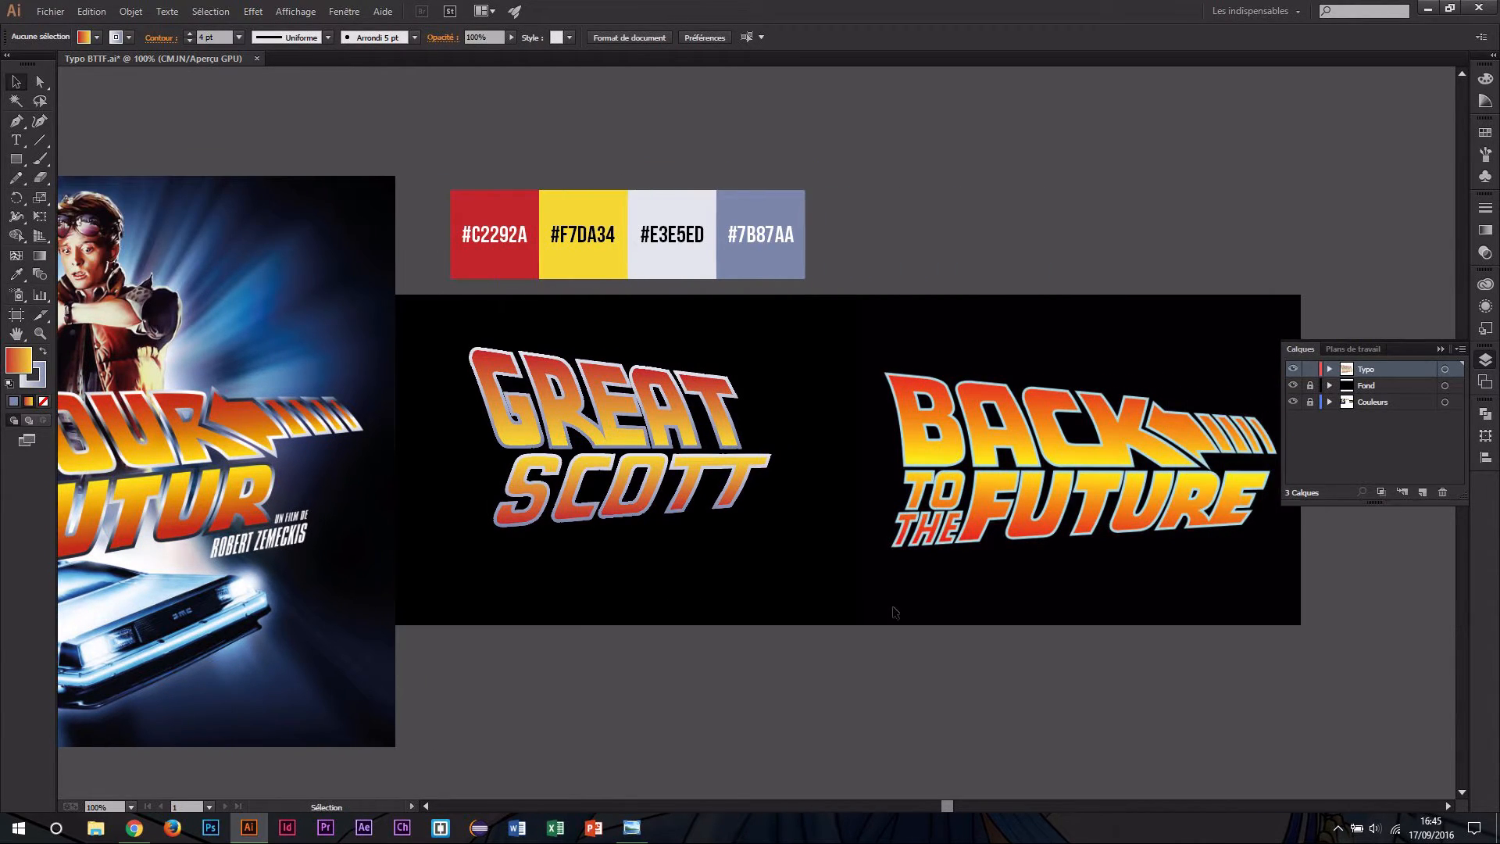
scroll(731, 582, left, 5)
scroll(855, 626, left, 1)
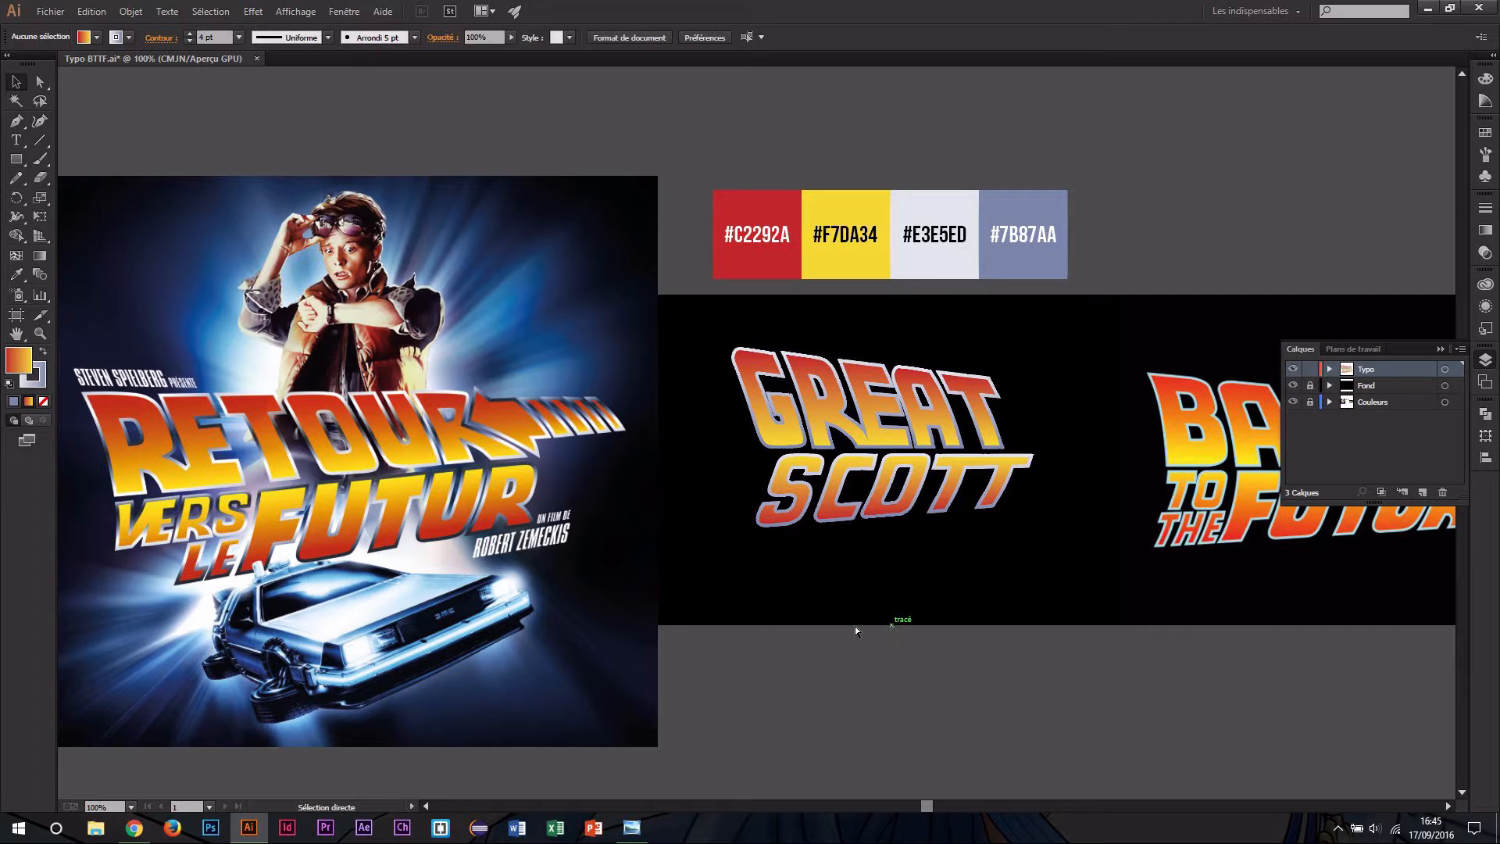
scroll(888, 484, up, 1)
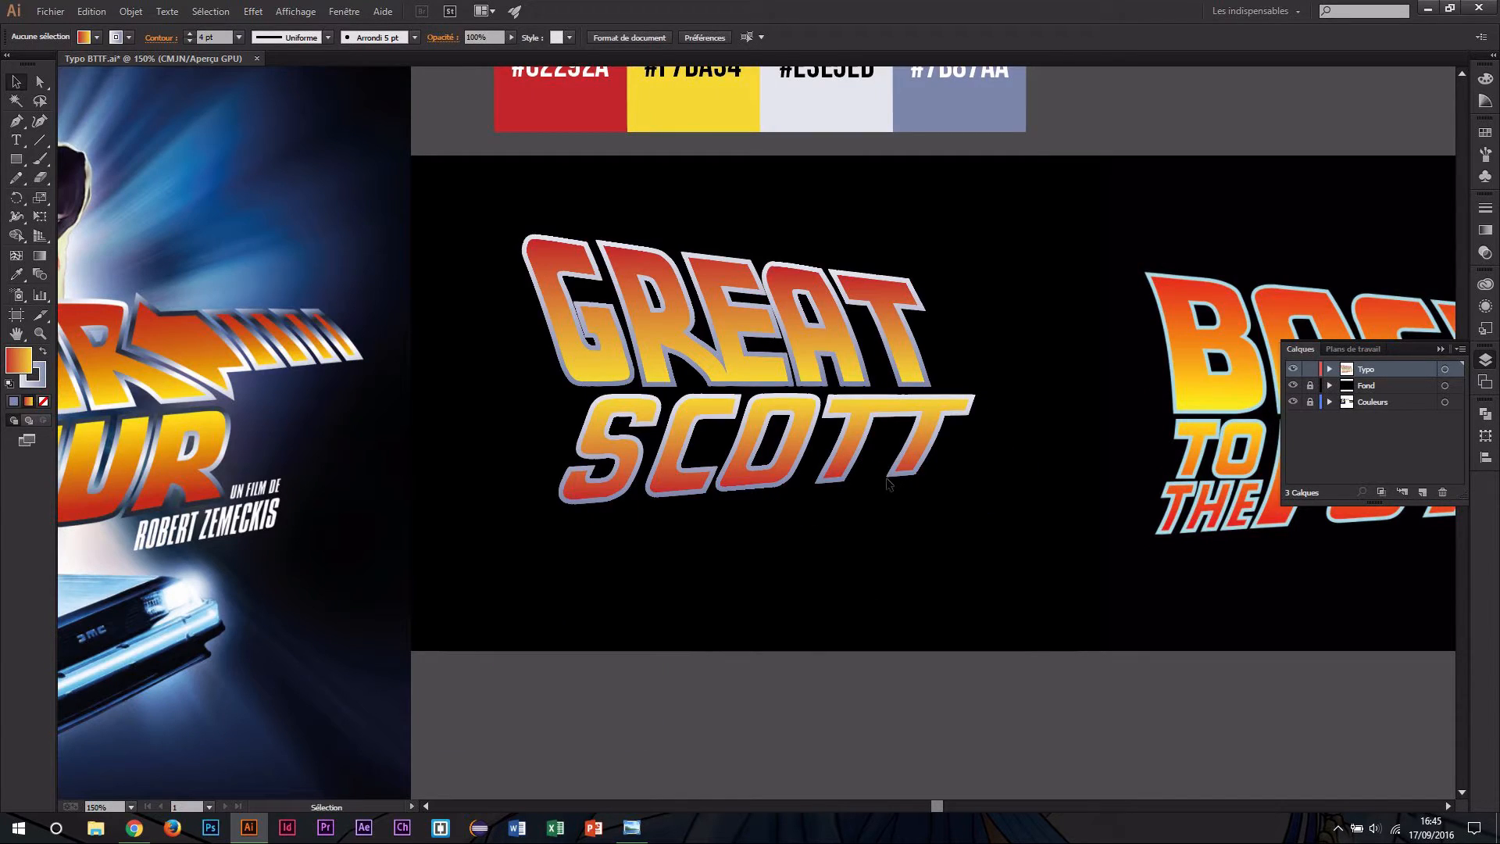
scroll(885, 483, left, 6)
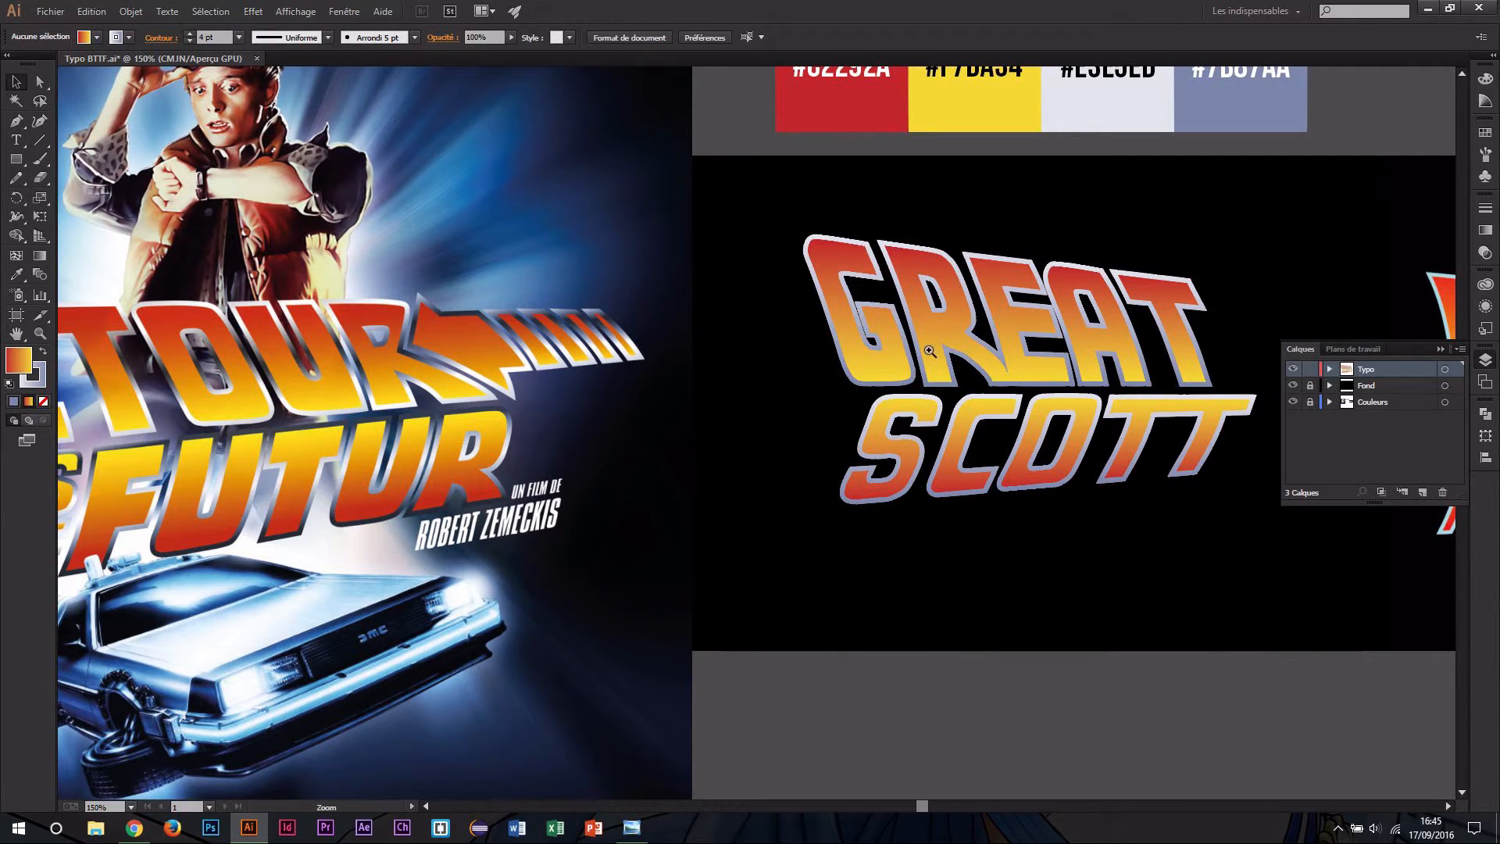
Add a white stop at 41.67% to the stroke gradient of the word GREAT.
scroll(735, 438, up, 2)
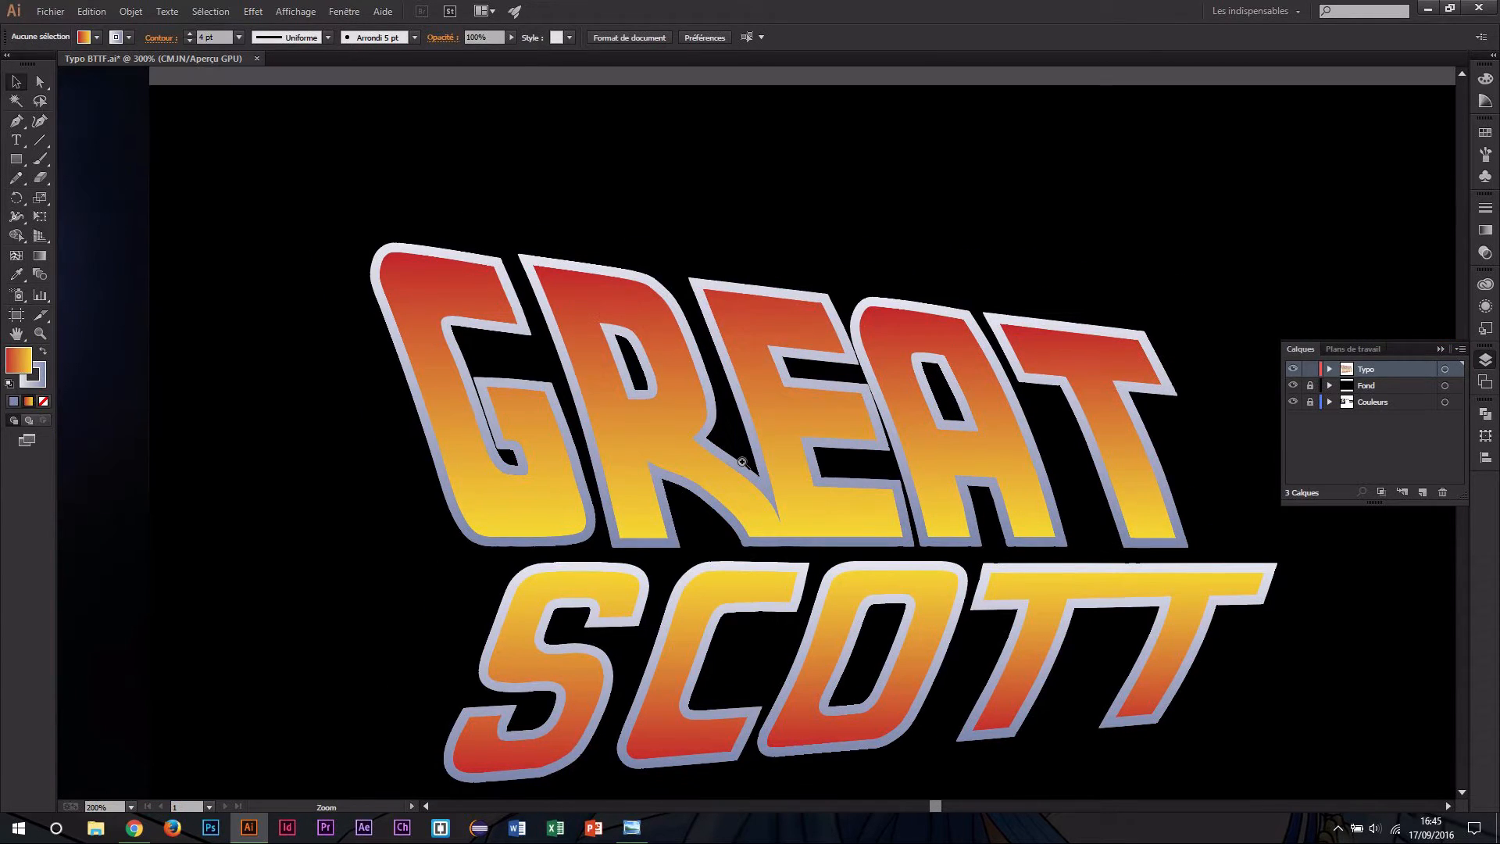
click(730, 459)
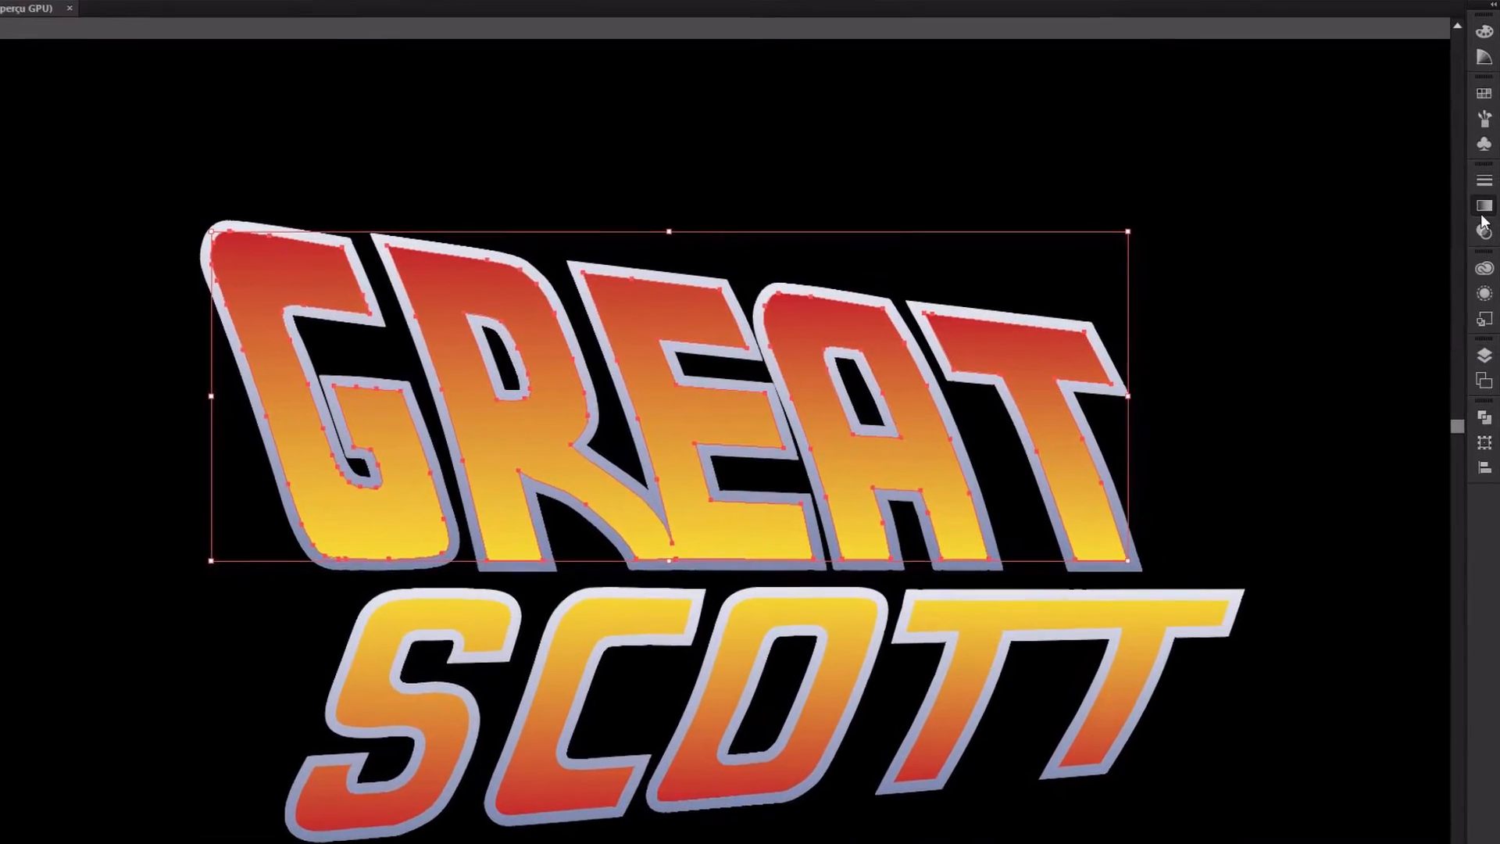
click(1485, 229)
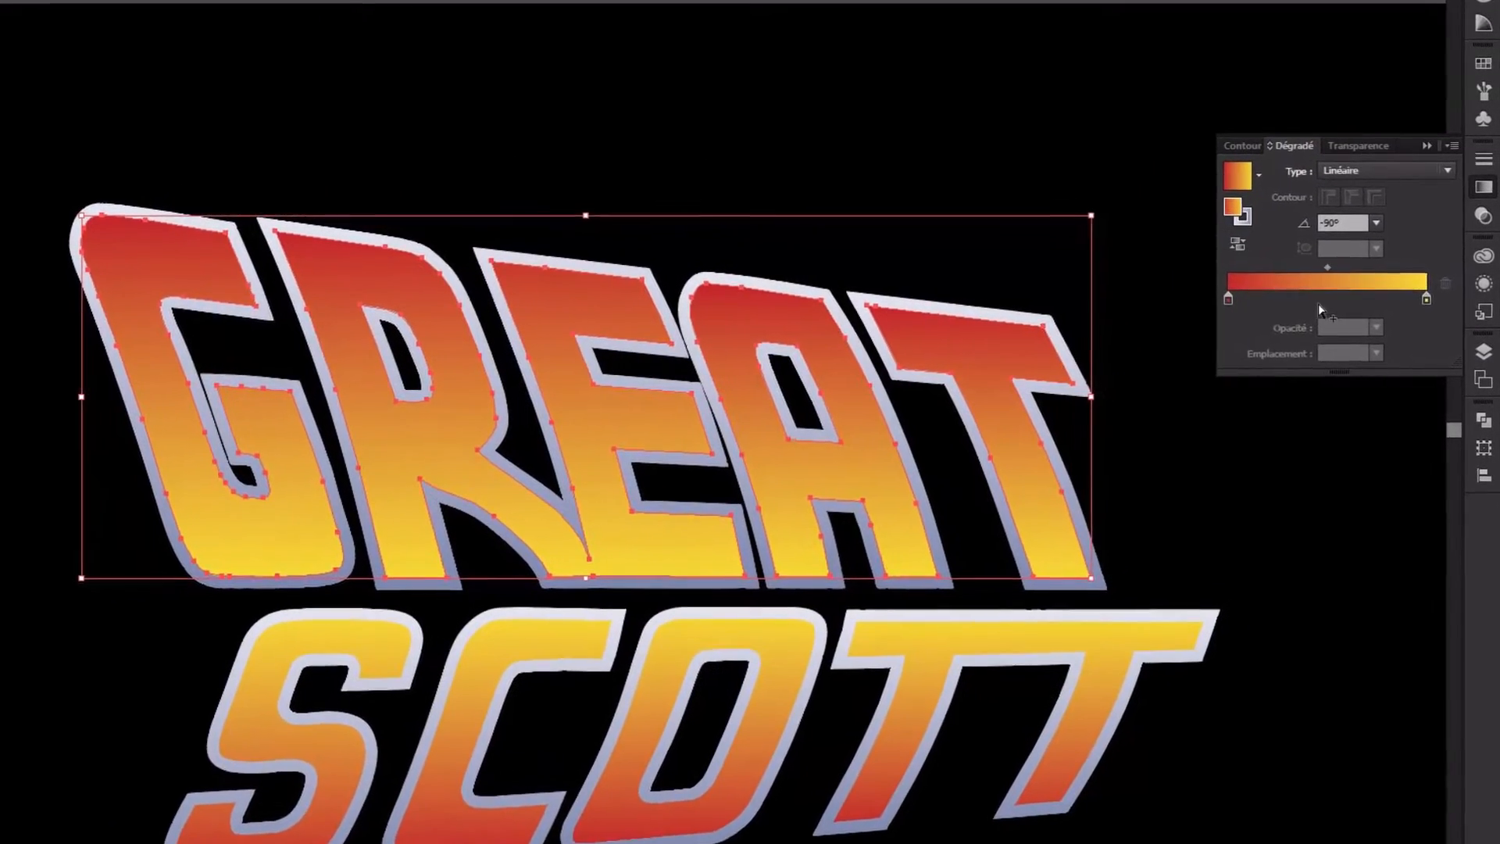
click(1221, 205)
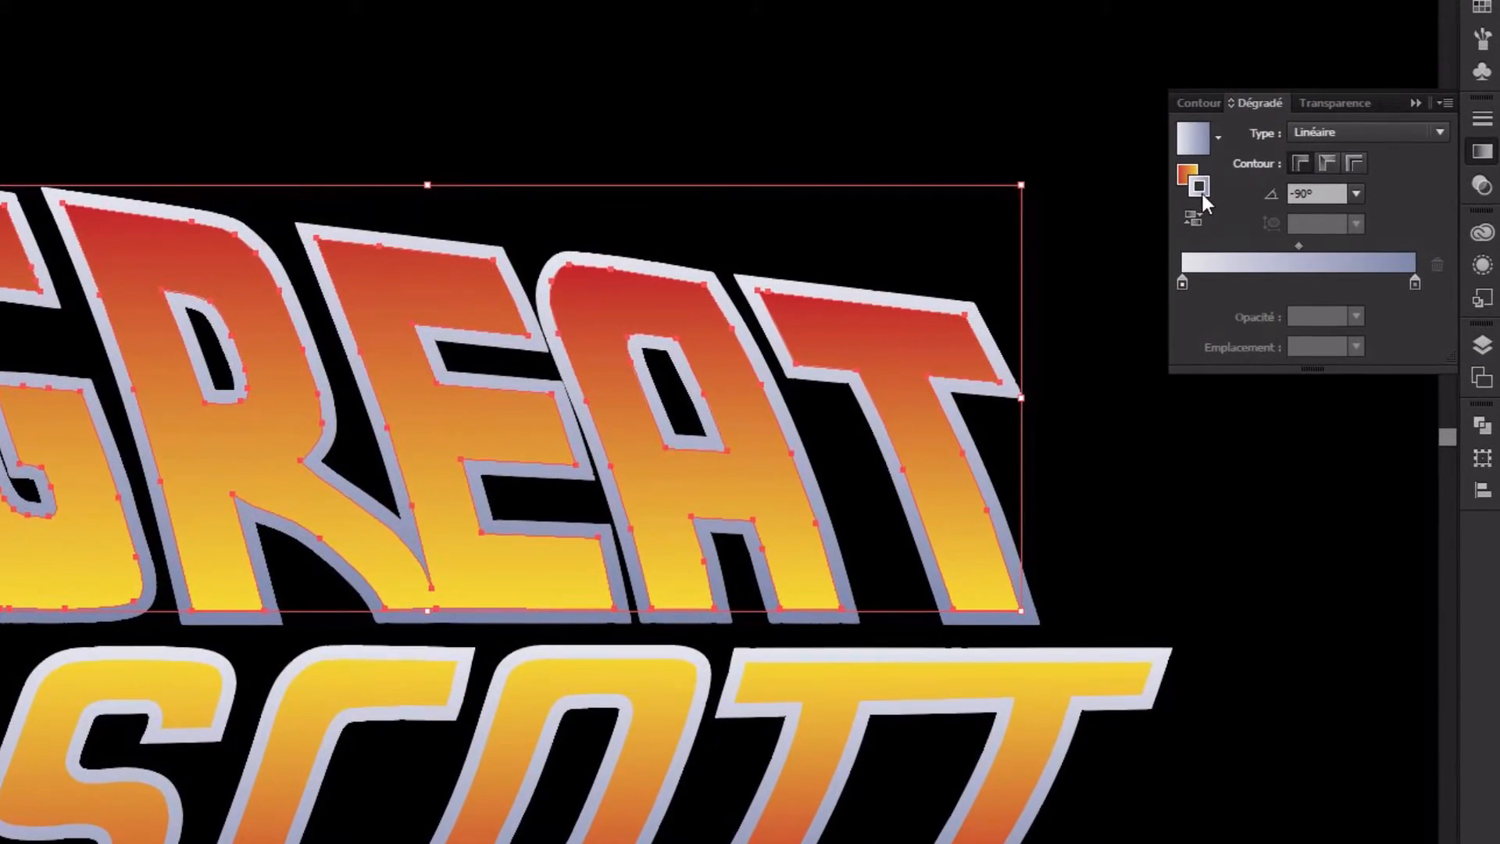
click(1280, 283)
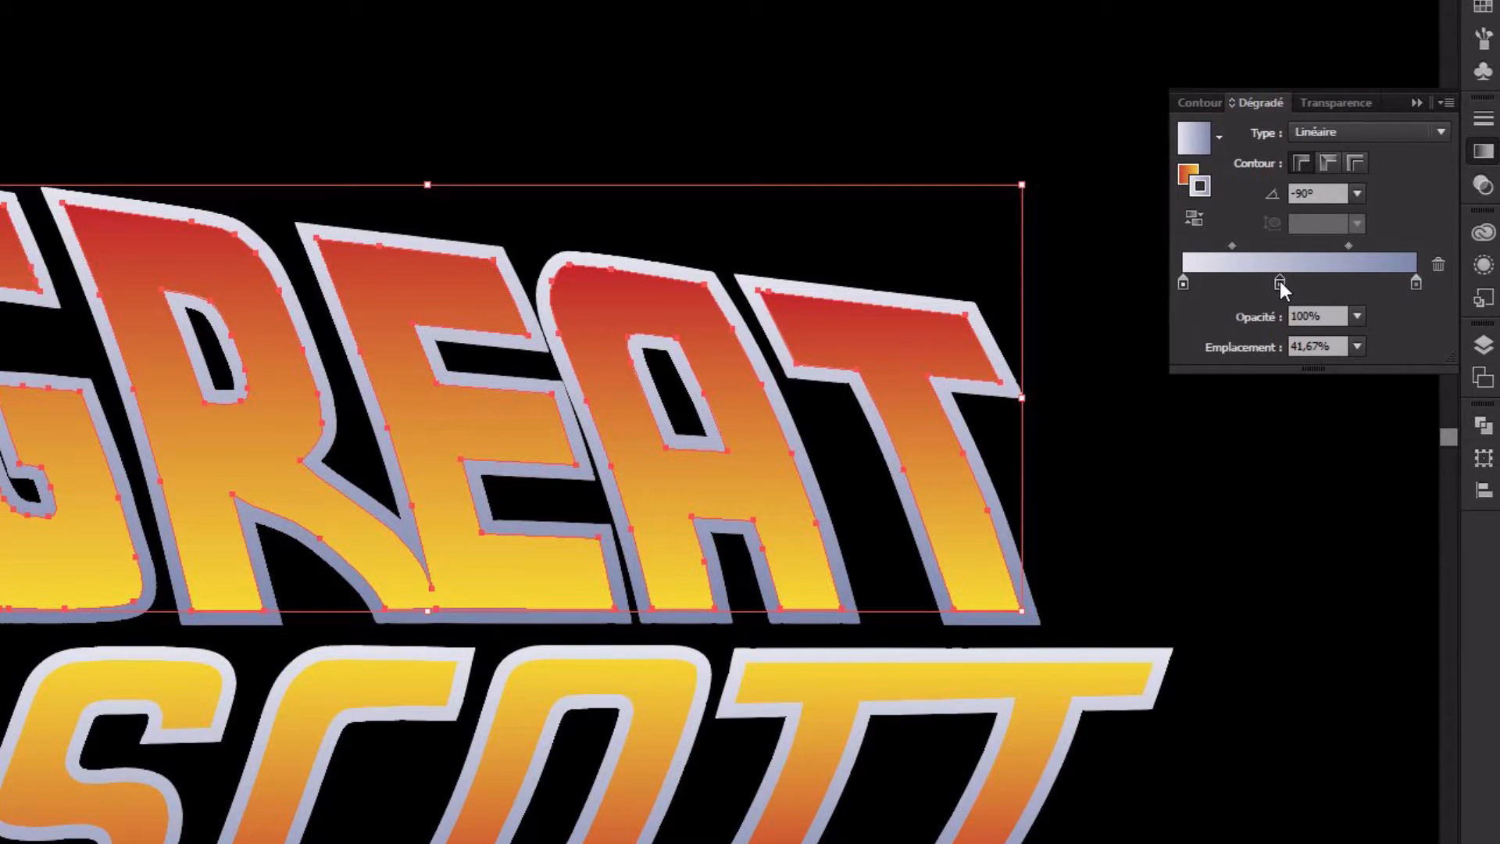
double_click(1280, 281)
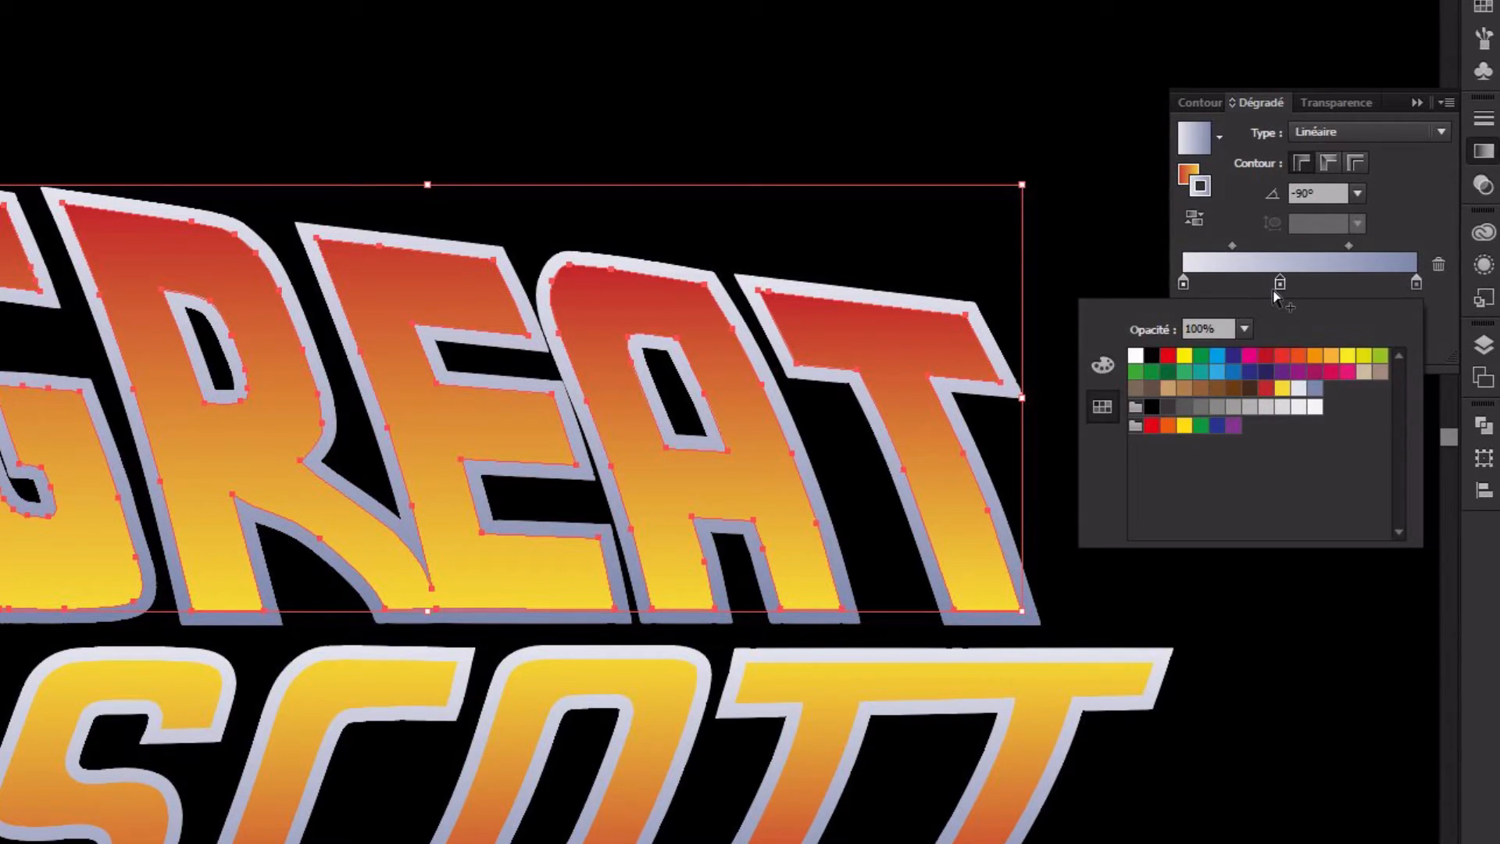
click(1134, 357)
key(Escape)
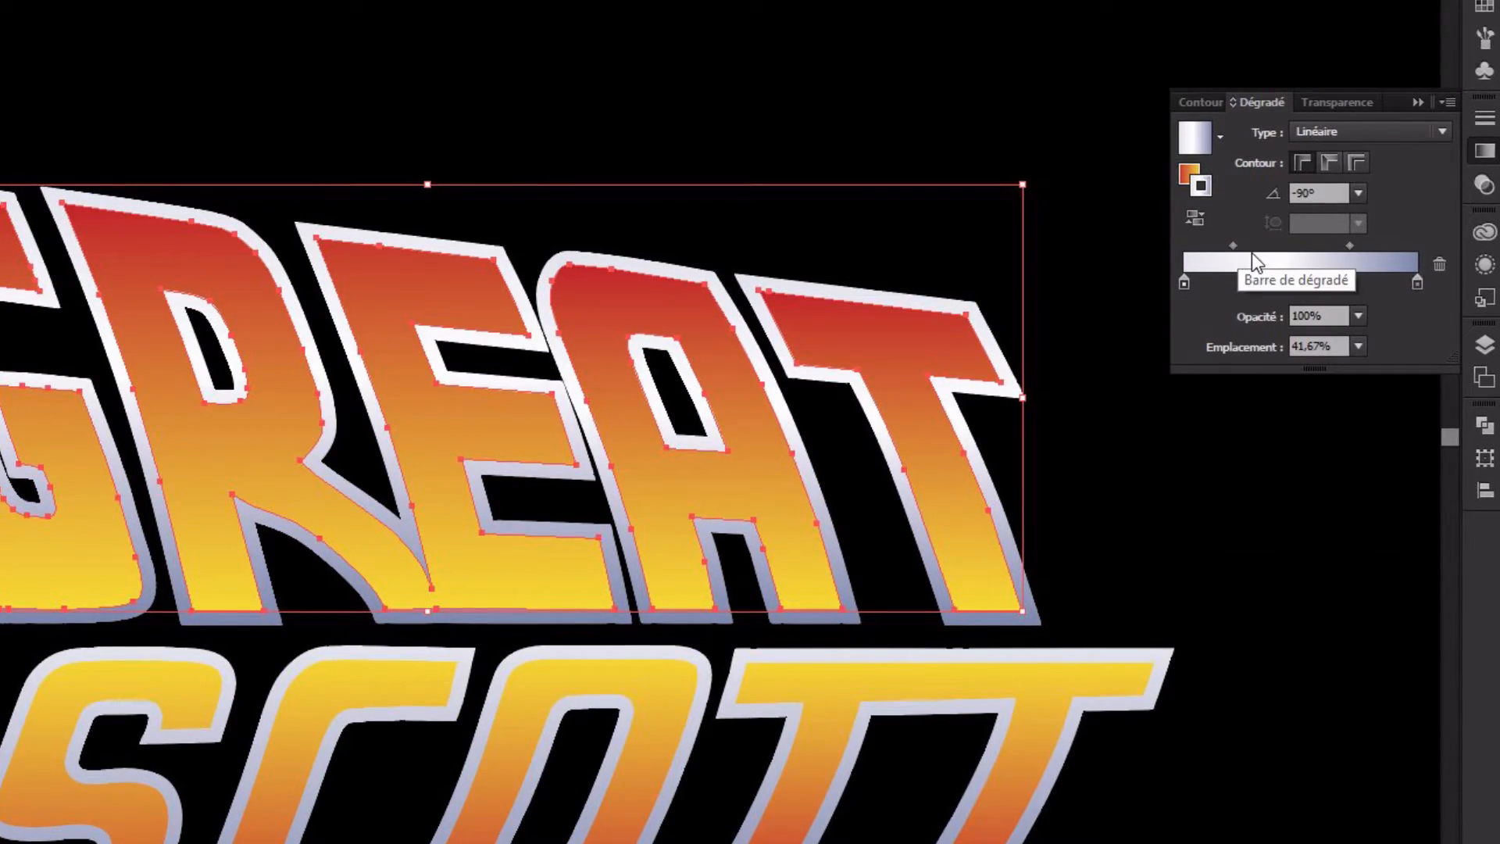
In GREAT's stroke gradient, tighten the midpoints around the white stop, move it to 60.29%, and add a blue-grey stop at 25%.
drag(1232, 246, 1329, 284)
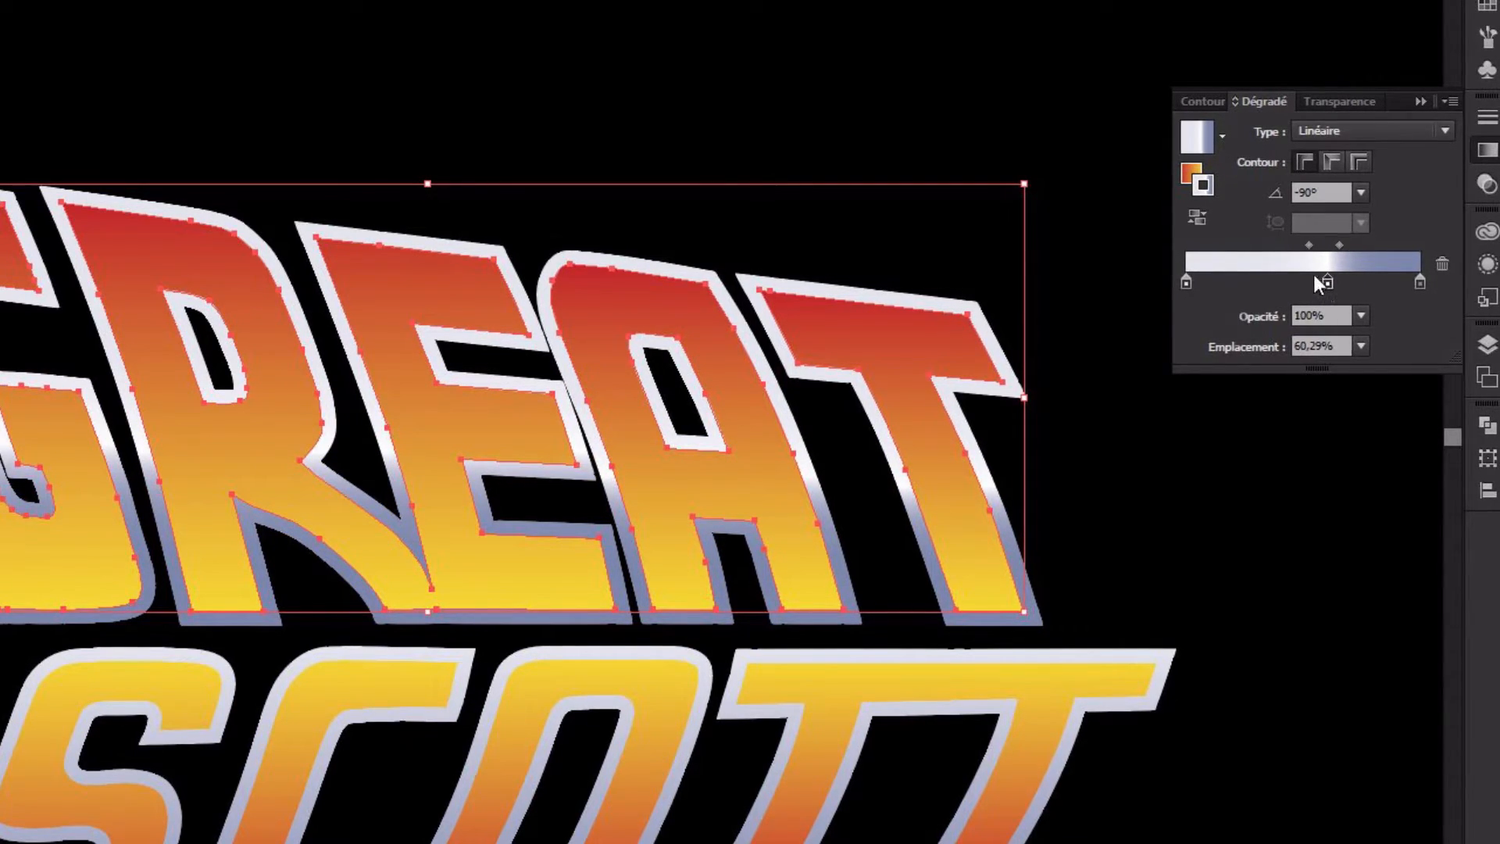
click(1245, 280)
double_click(1245, 280)
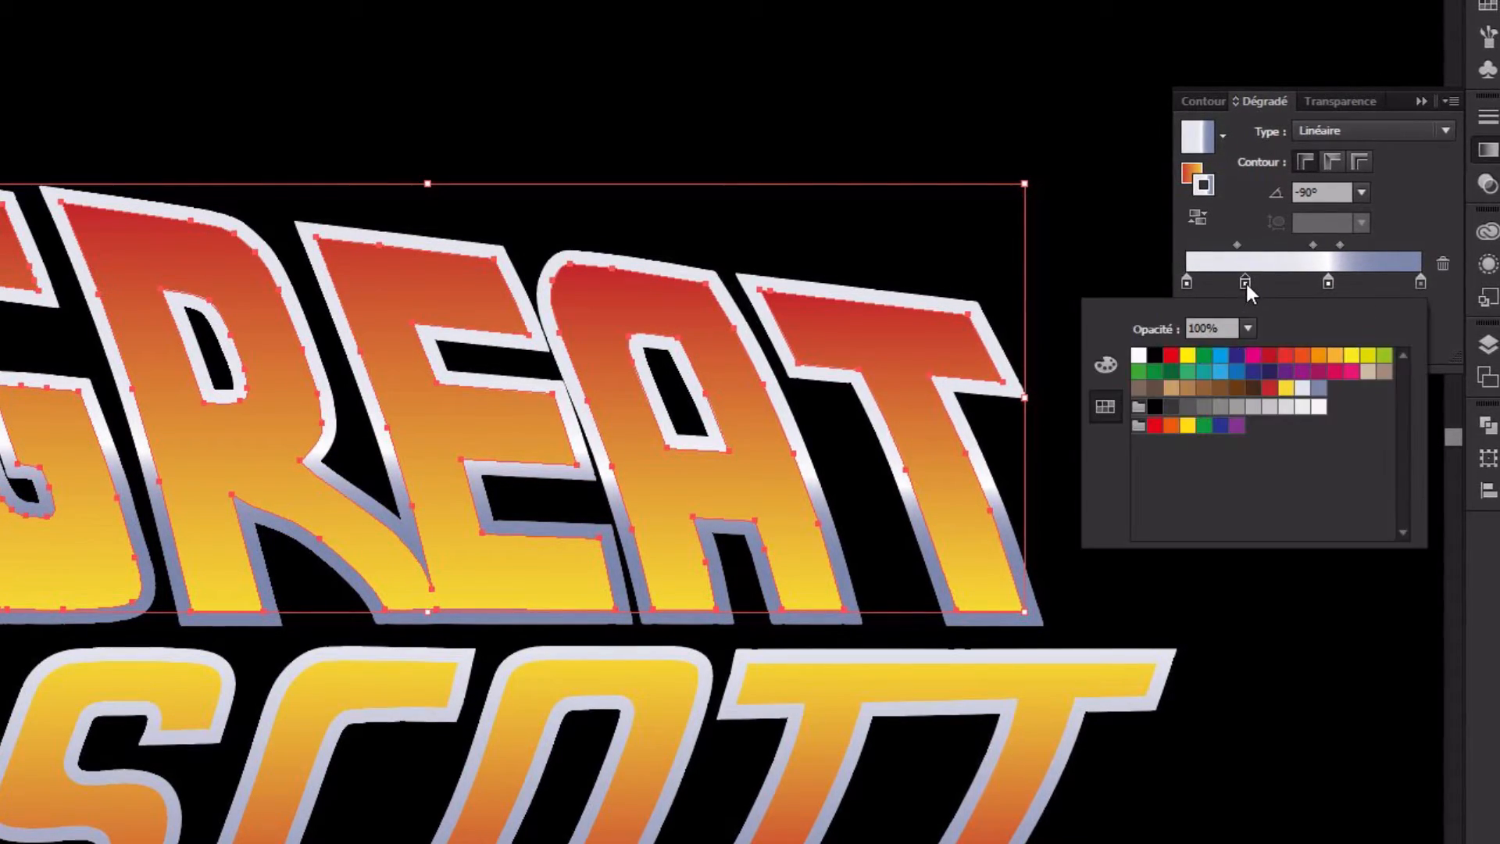
click(1319, 389)
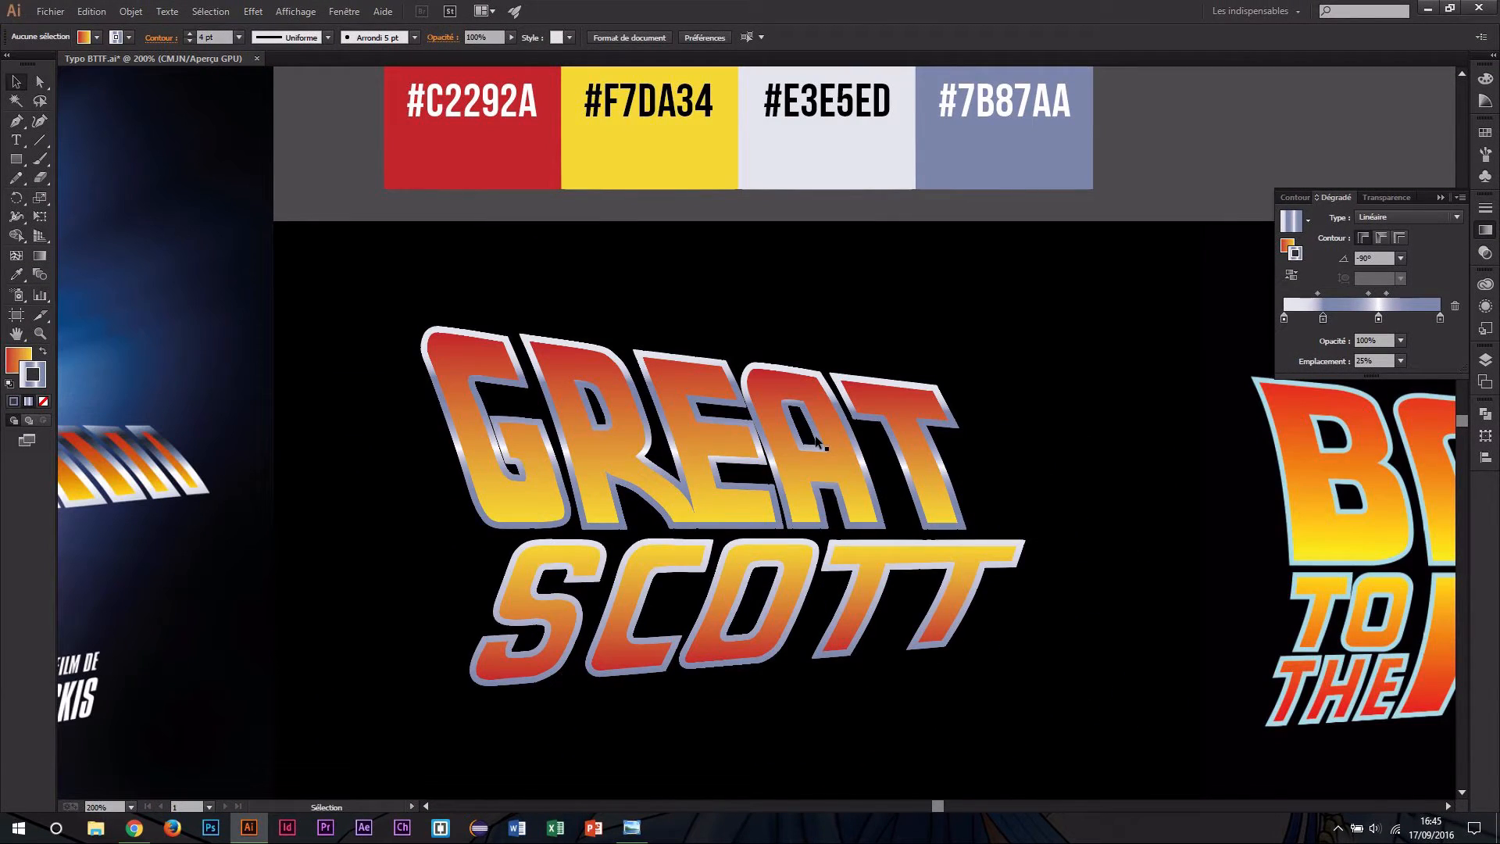
Copy GREAT's metallic stroke gradient onto the word SCOTT with the Eyedropper, and deselect everything.
ctrl+click(673, 455)
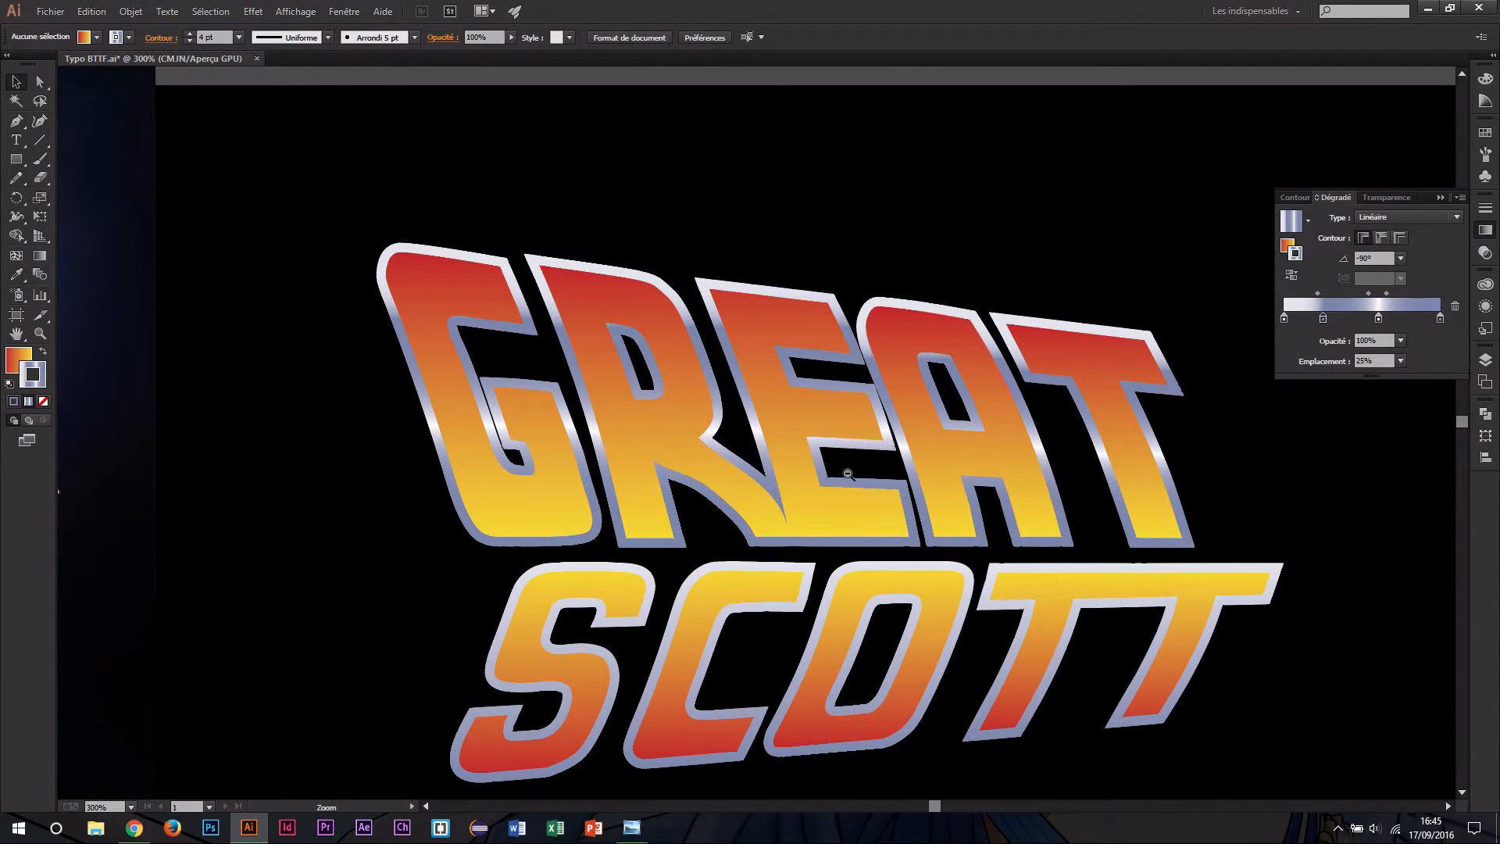
drag(849, 474, 623, 363)
click(799, 505)
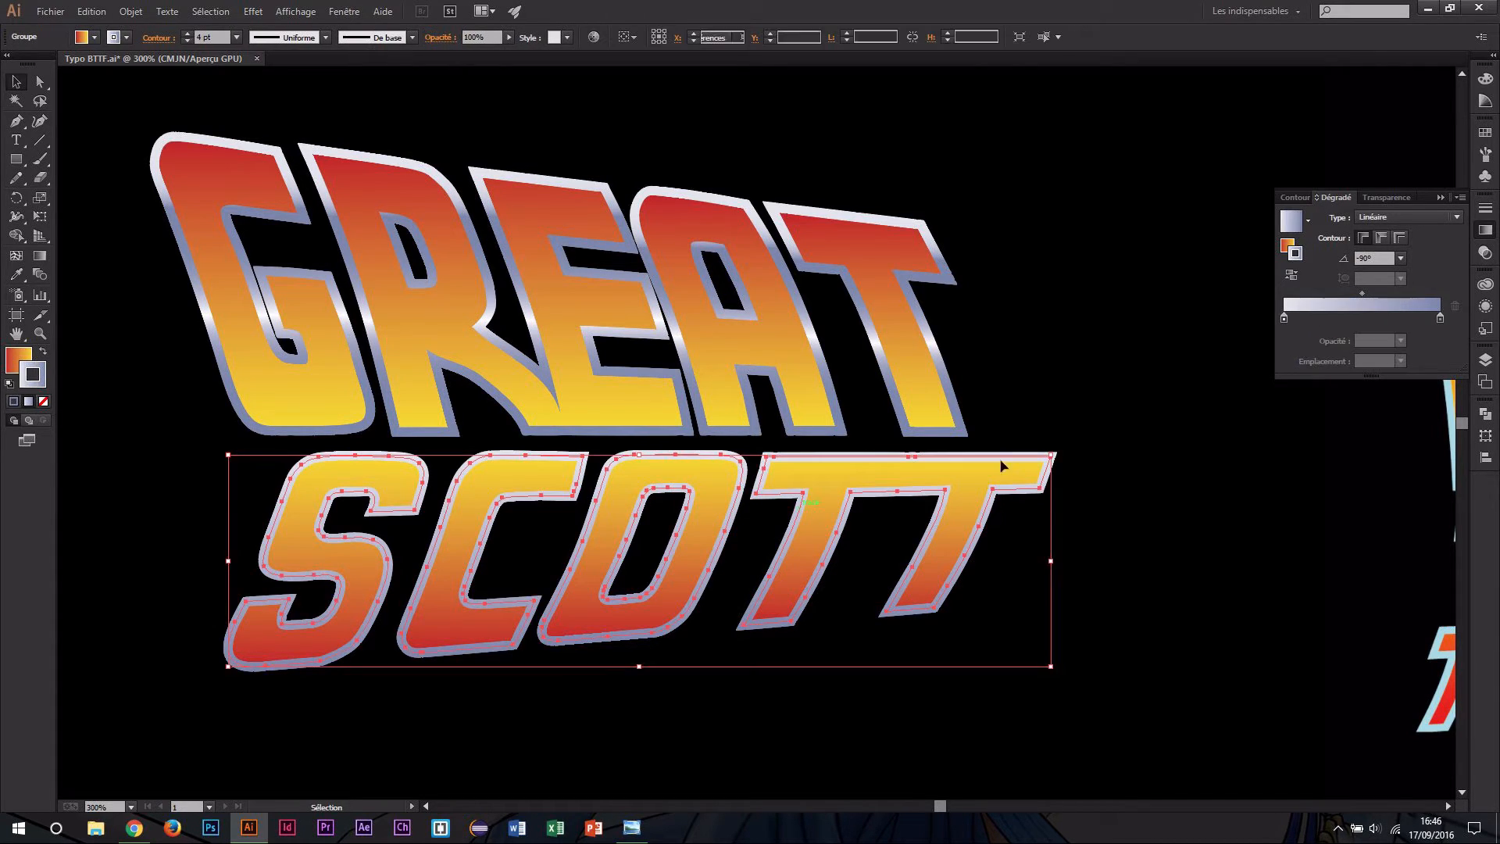
key(i)
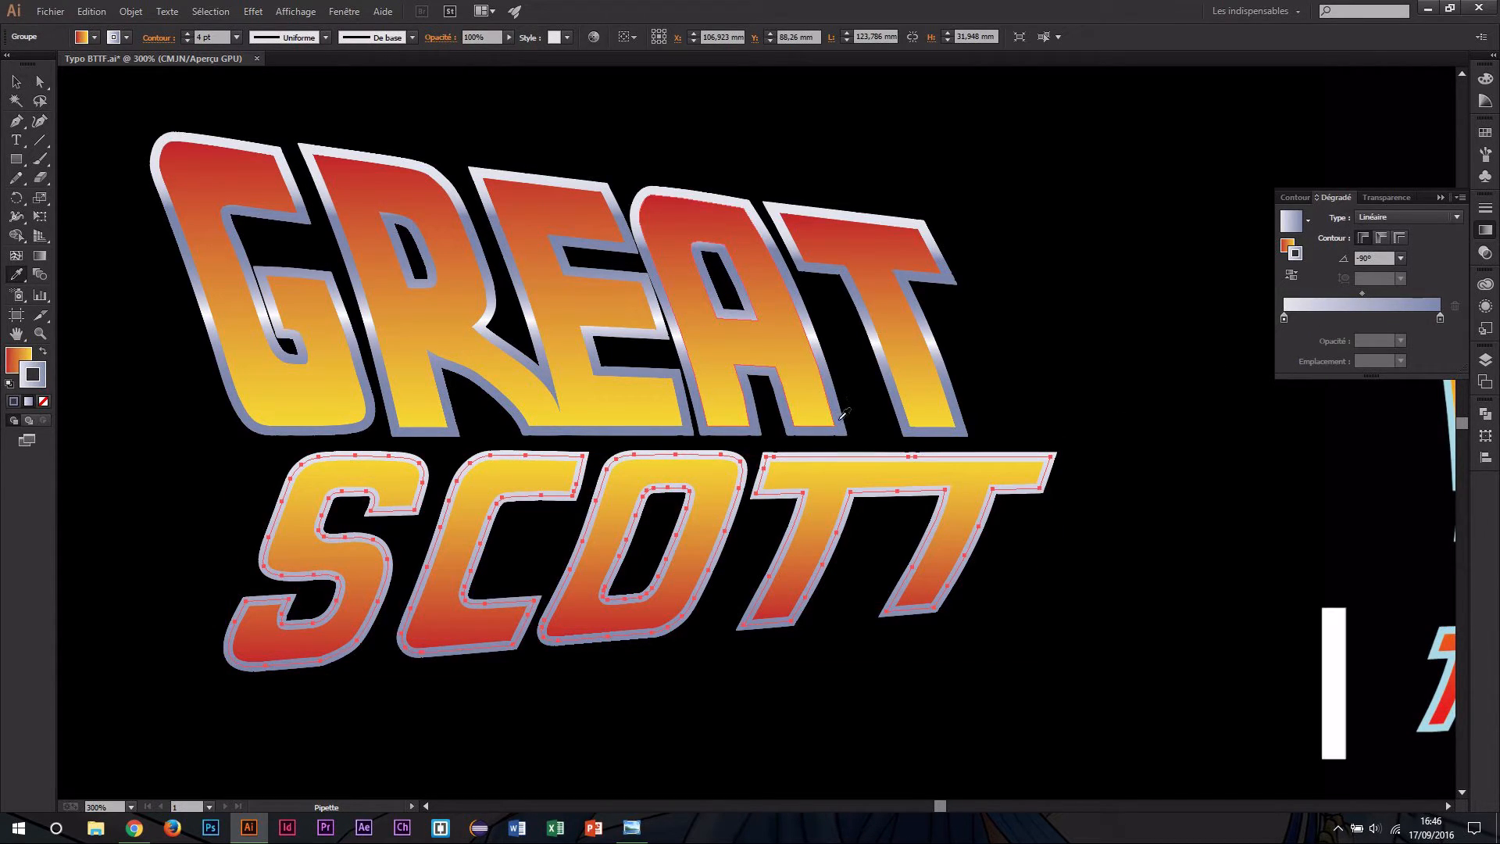
click(839, 418)
key(ctrl+shift+a)
Inspect the metallic outlines of both words at several magnifications.
key(z)
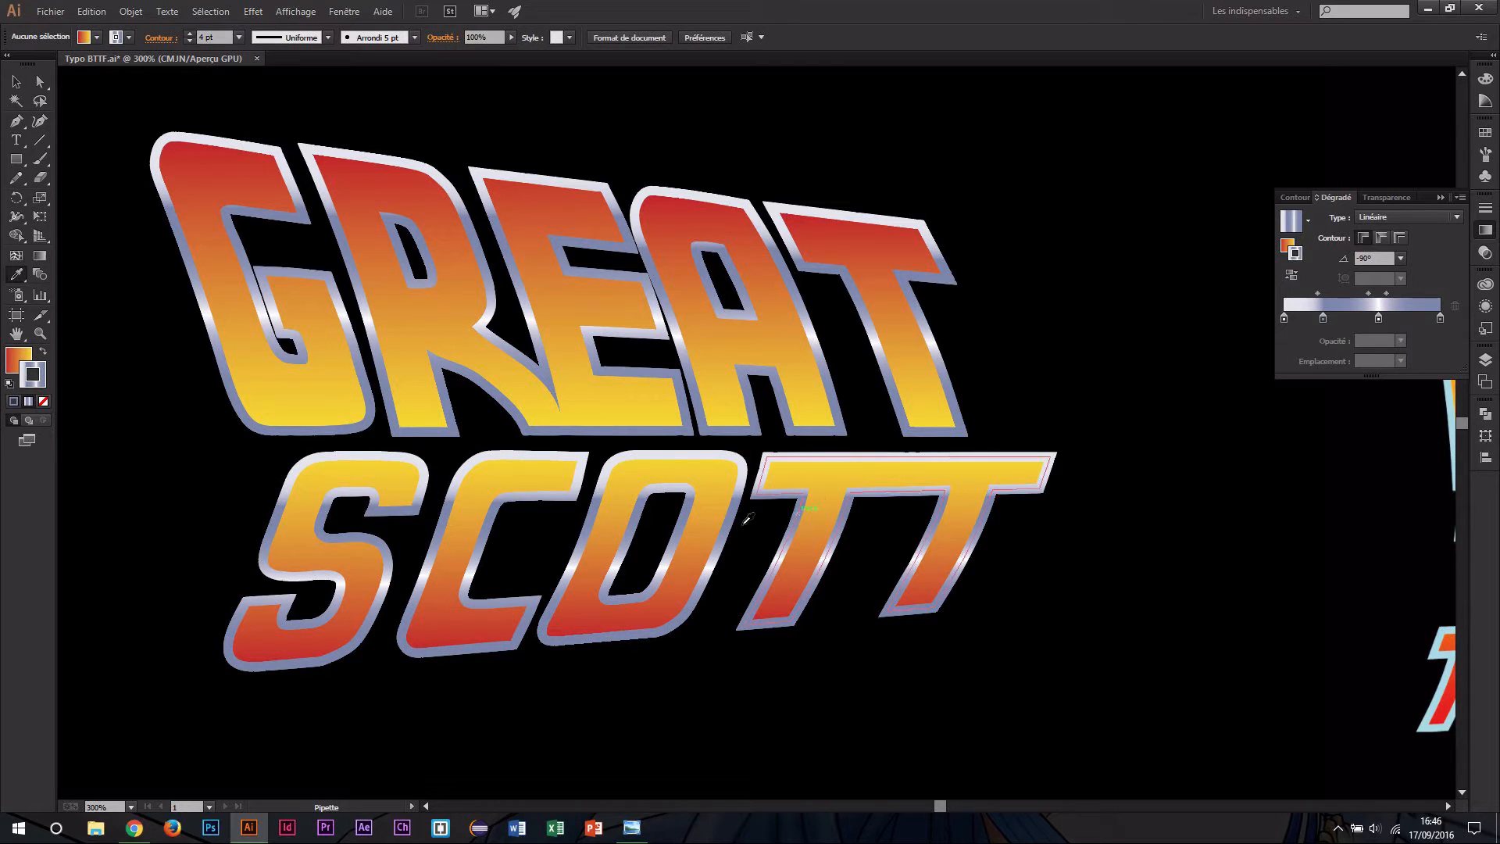
alt+click(732, 514)
alt+click(765, 409)
click(775, 385)
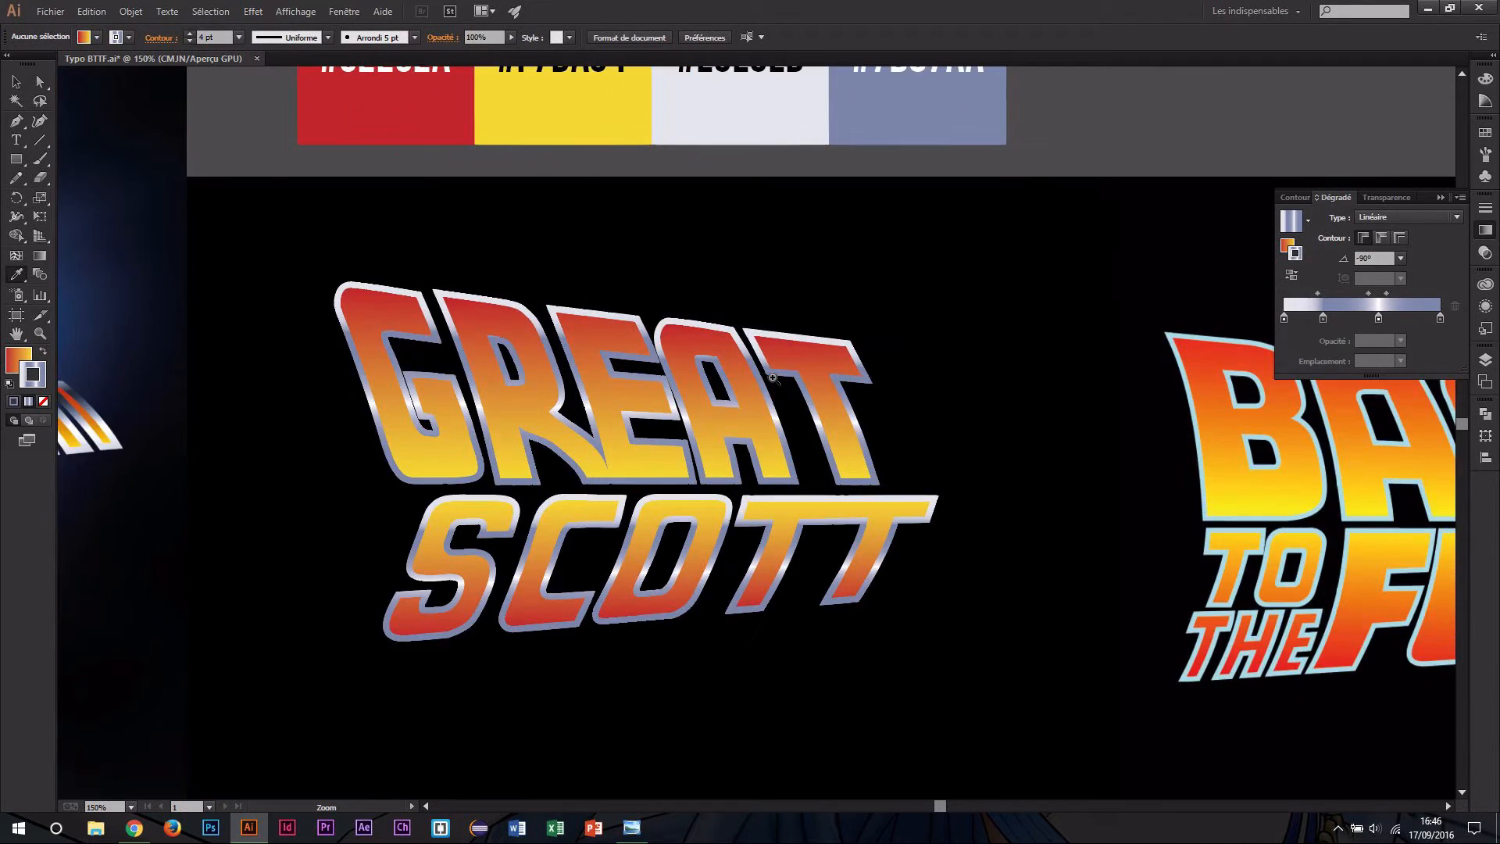
click(761, 391)
click(762, 448)
ctrl+click(792, 442)
ctrl+alt+click(639, 508)
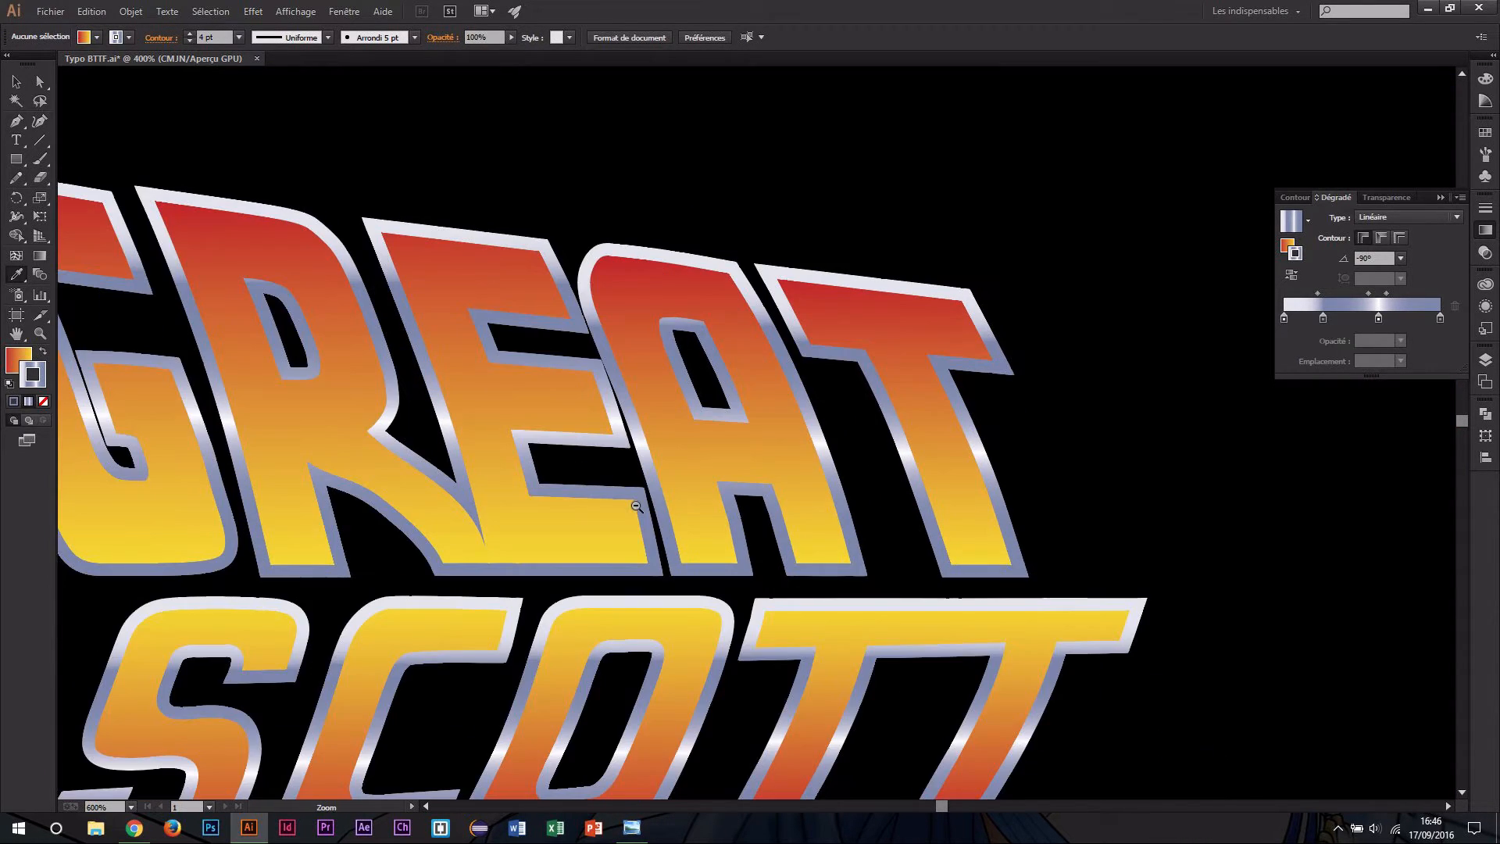
scroll(773, 488, up, 1)
scroll(776, 480, up, 1)
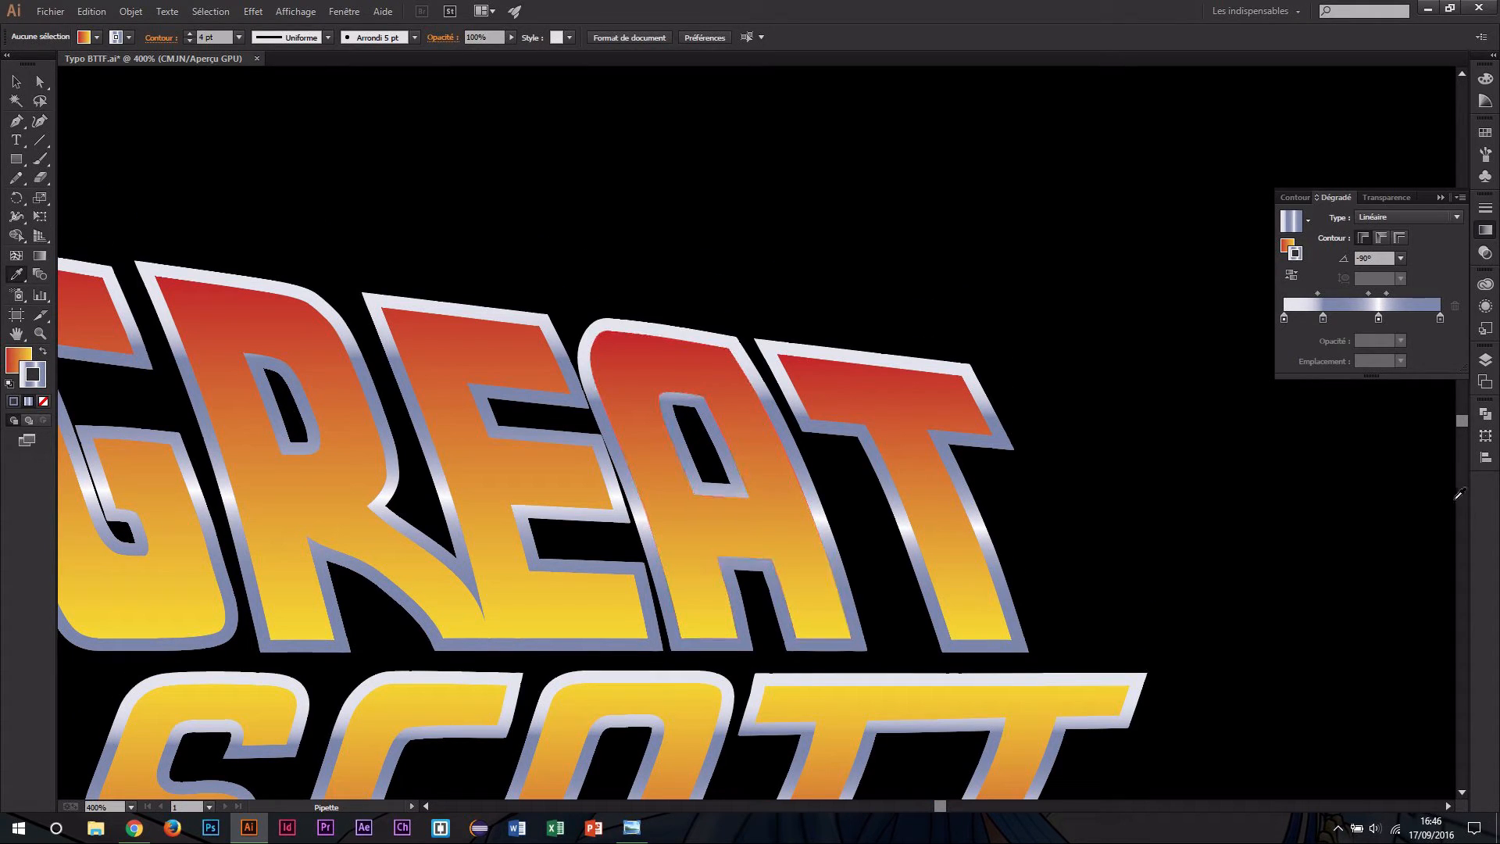
Add a new layer above the Typo layer.
click(1485, 364)
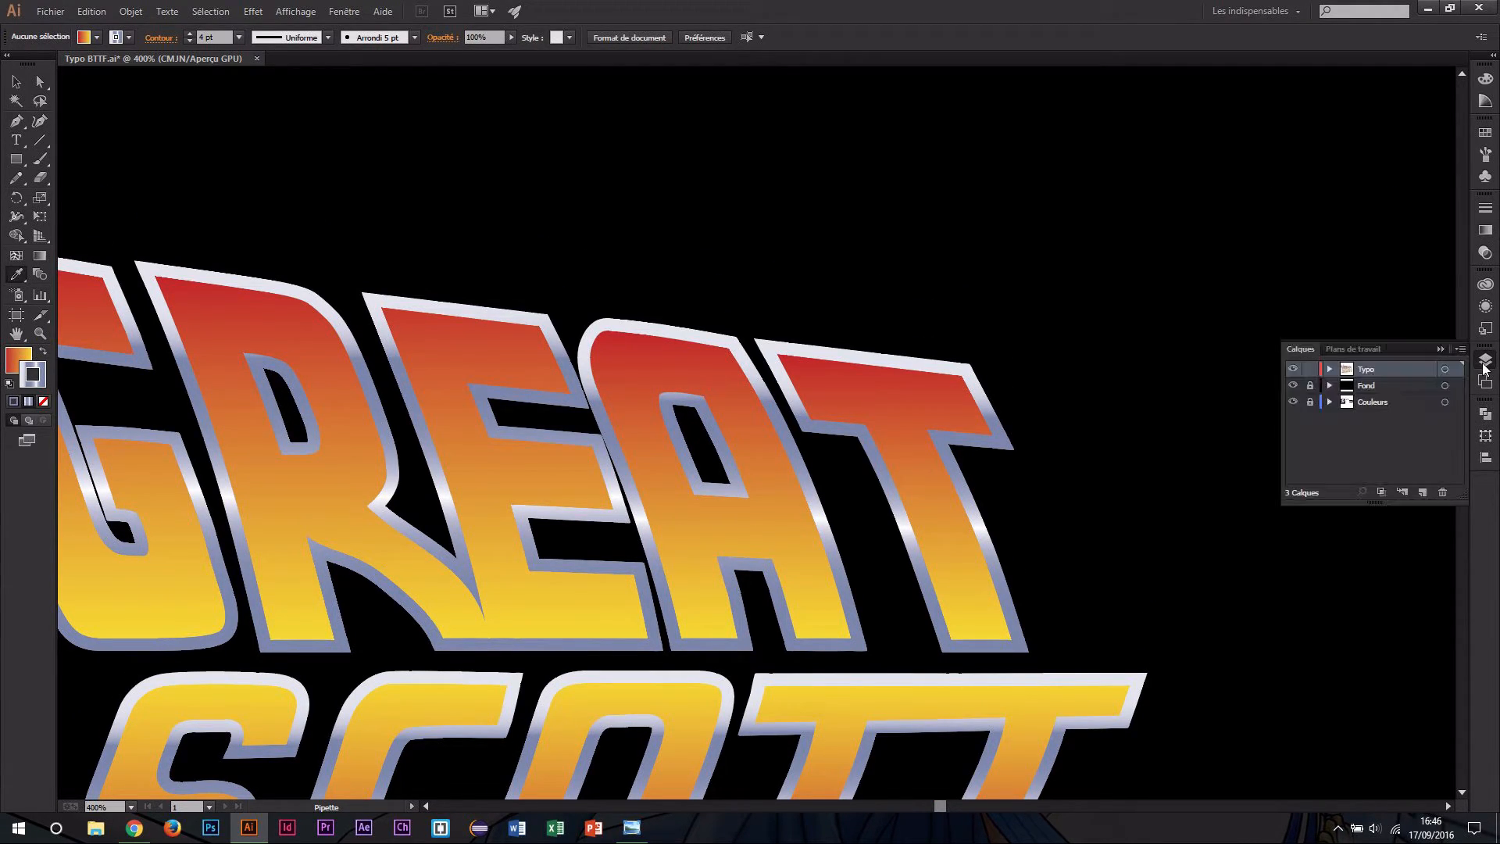
click(1424, 492)
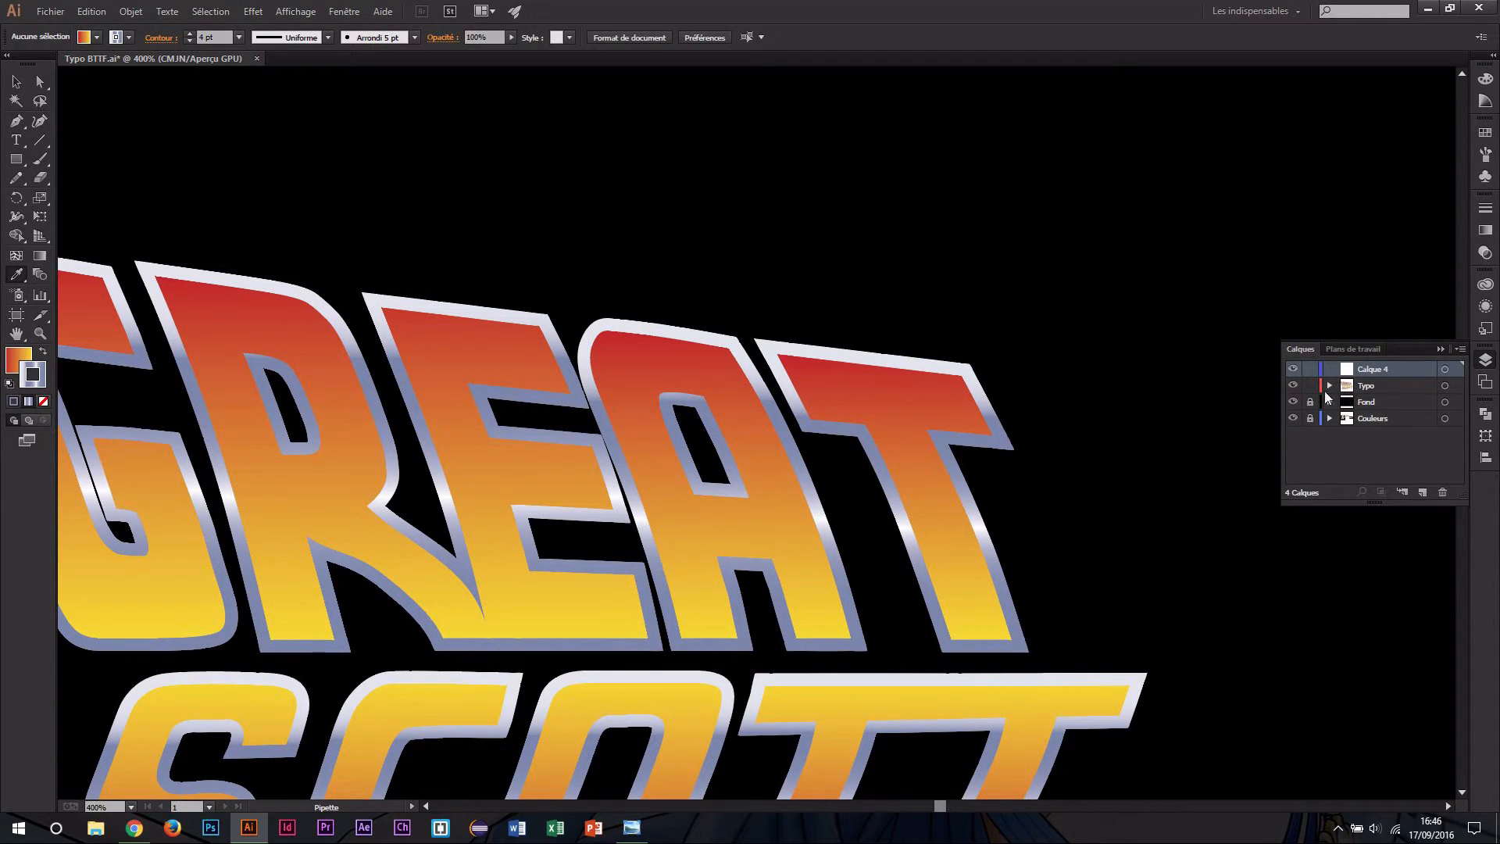
key(v)
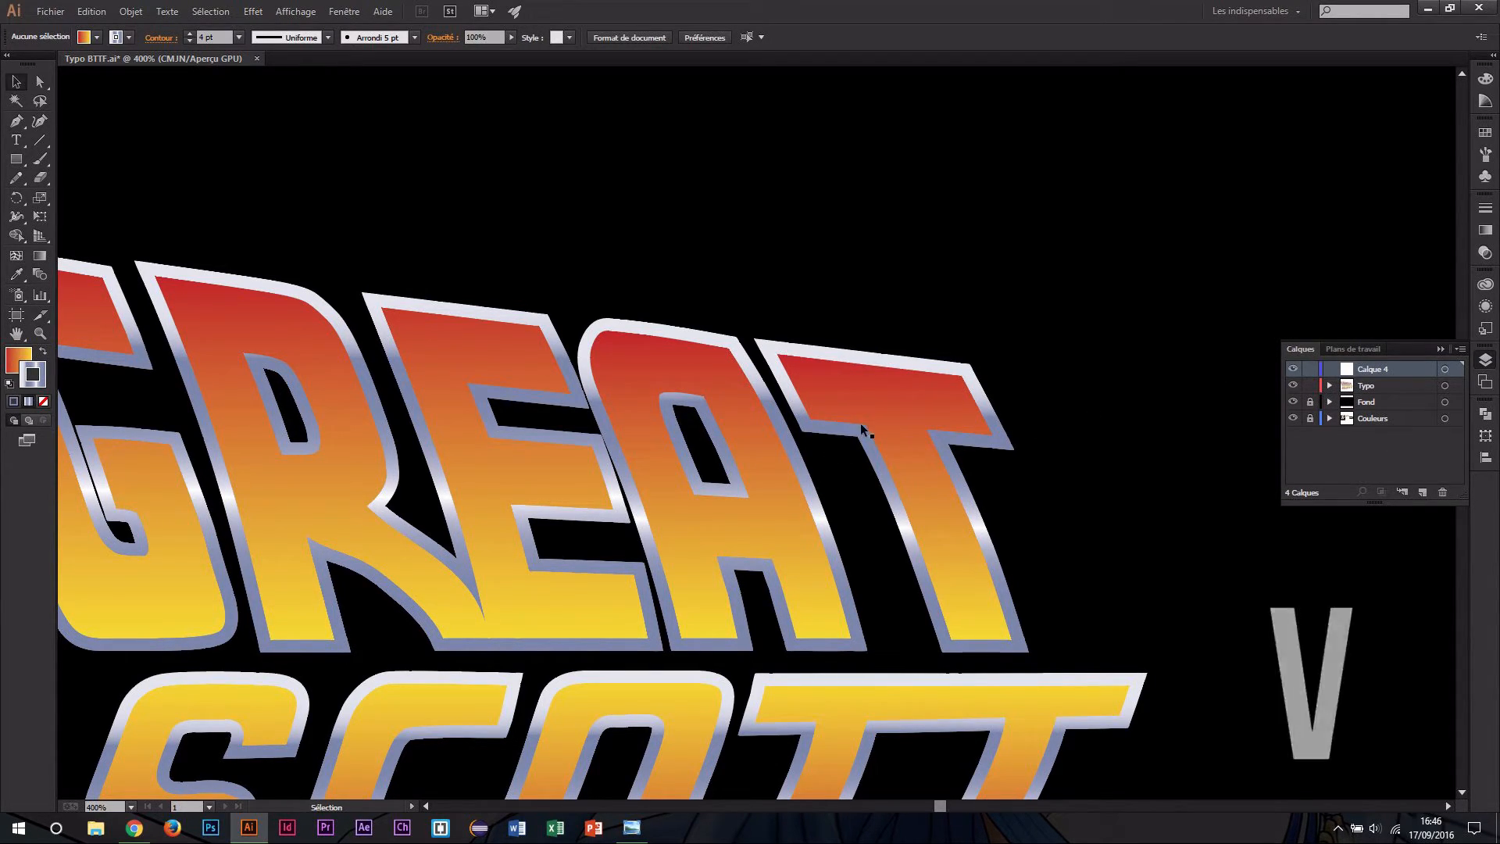
ctrl+click(845, 451)
ctrl+click(845, 451)
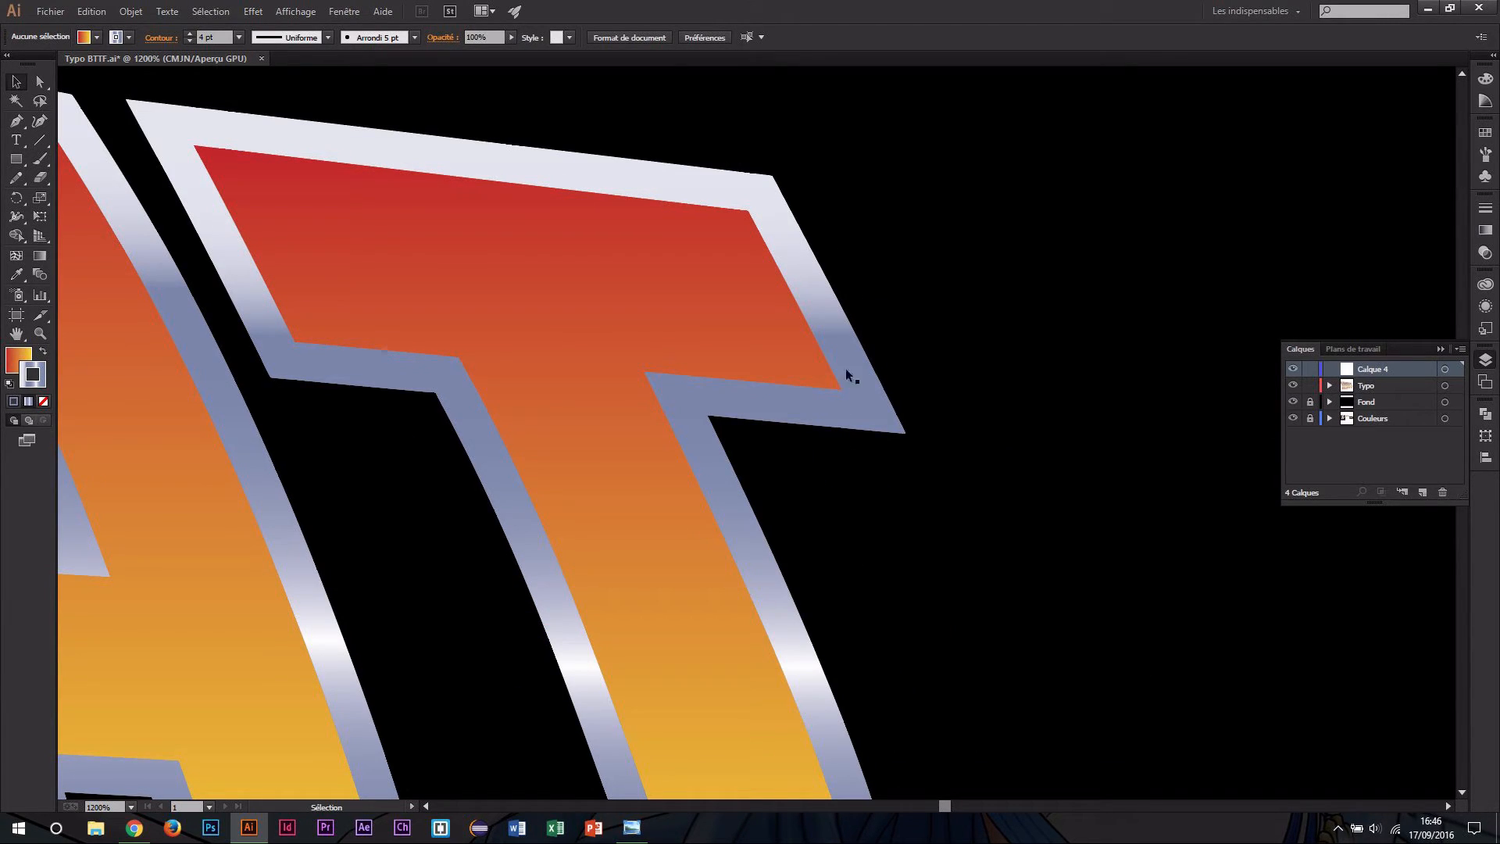
click(734, 367)
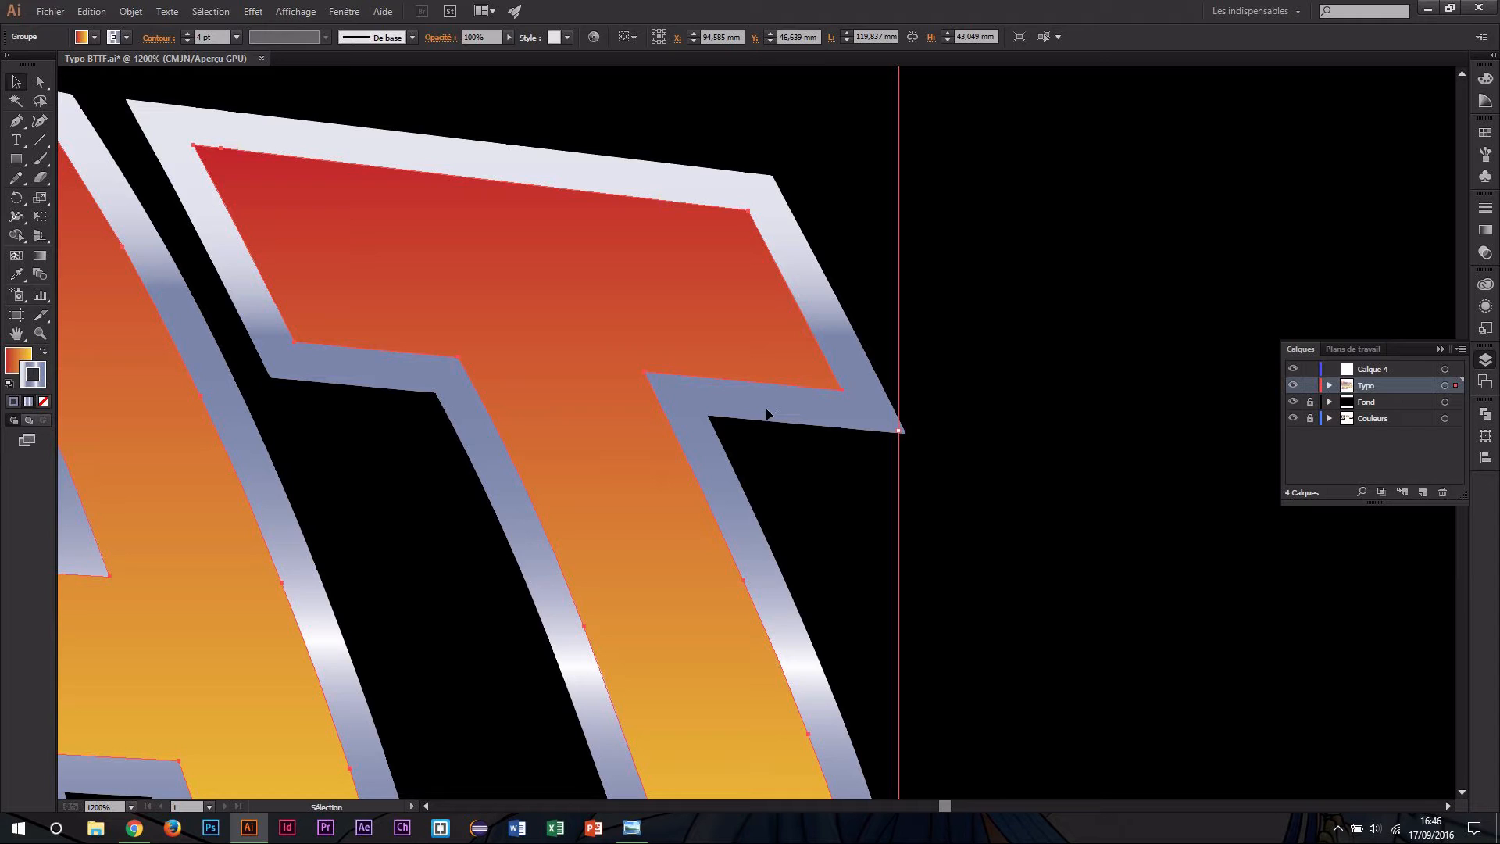
click(944, 419)
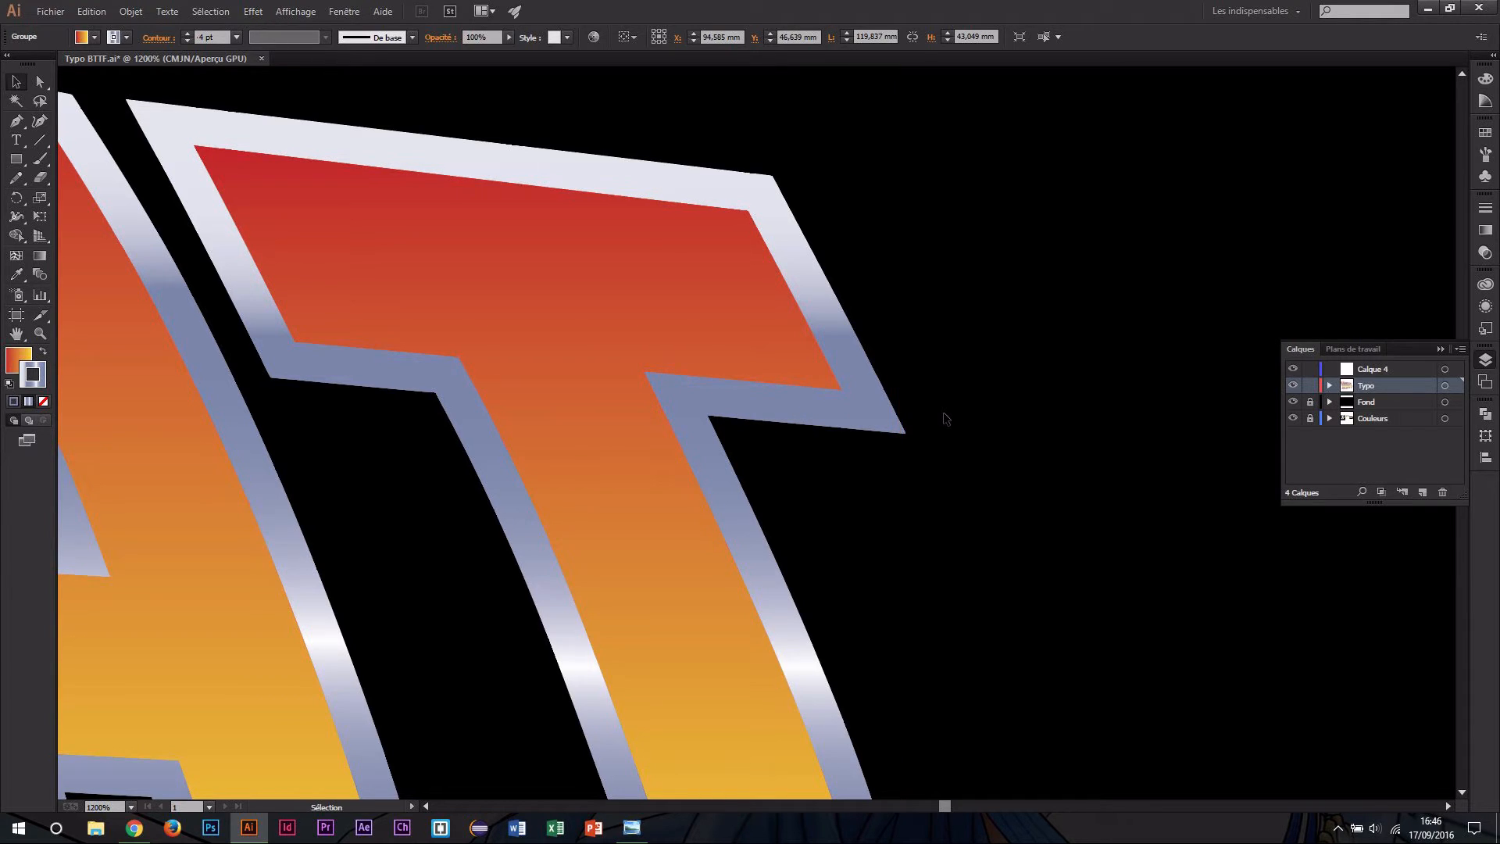
key(p)
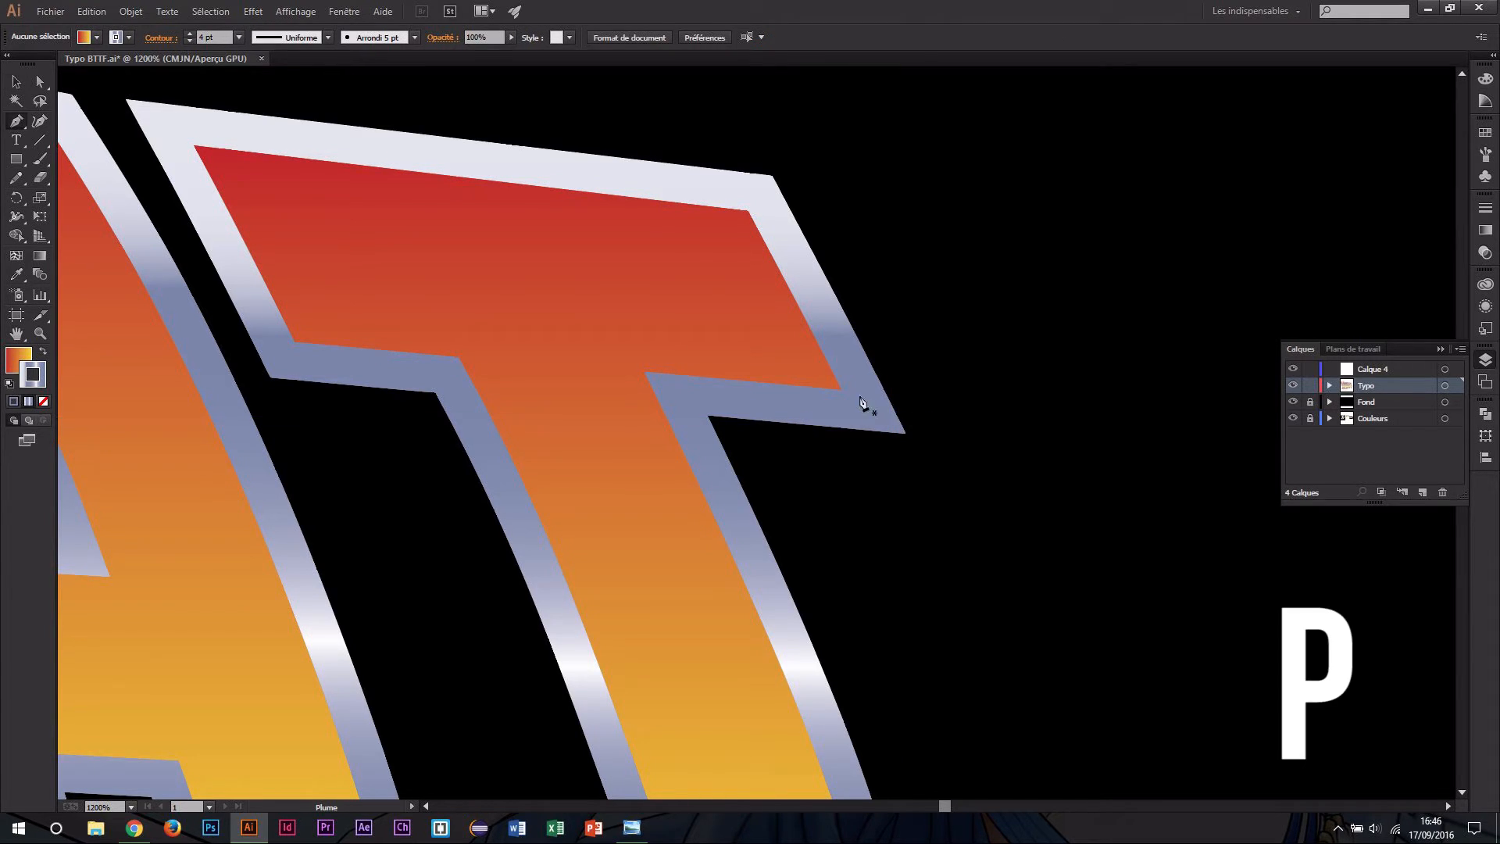
click(1373, 369)
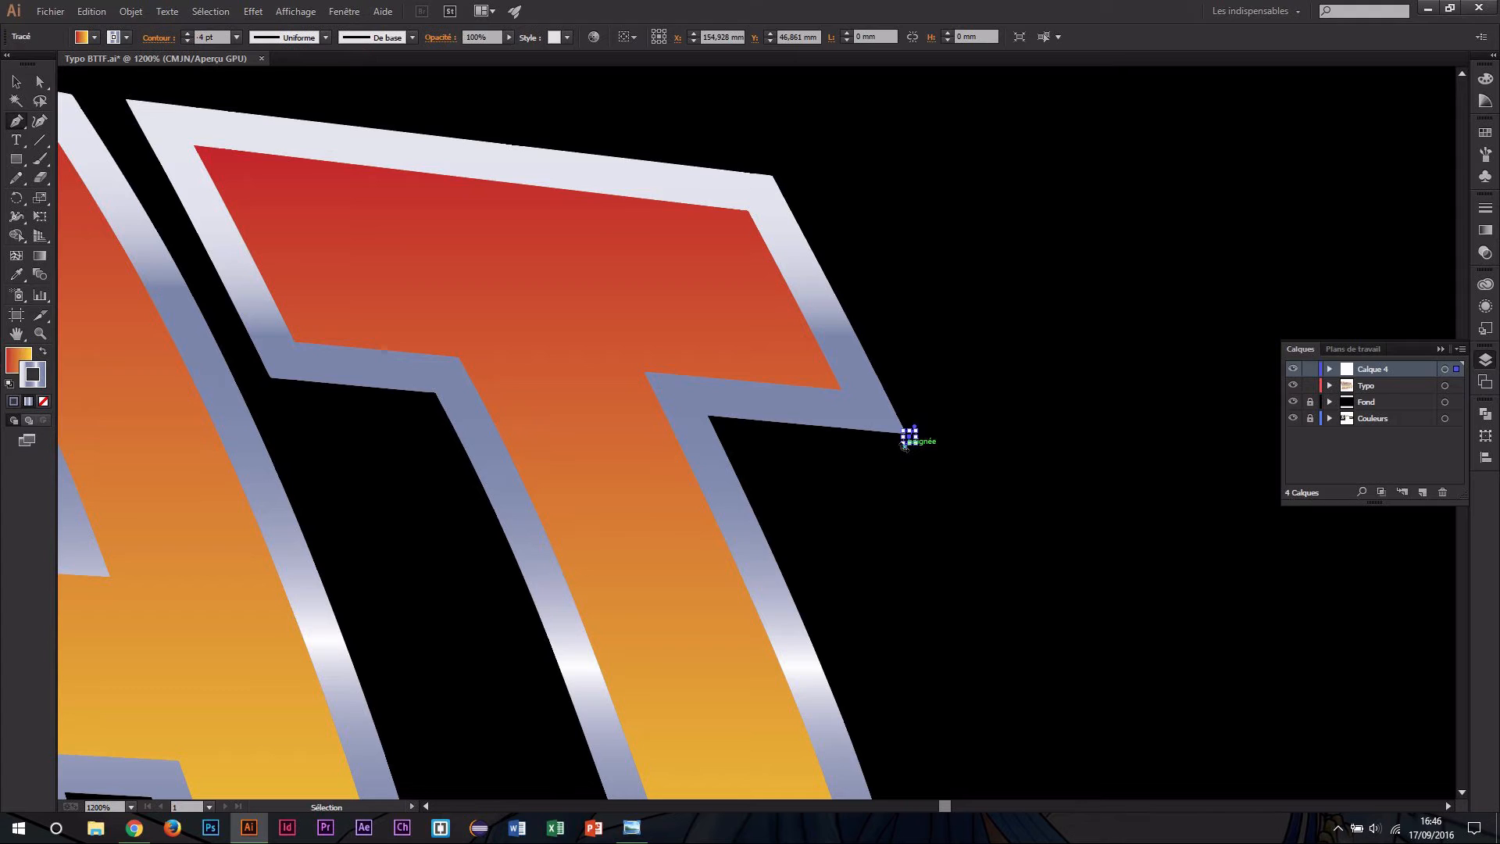
key(ctrl+z)
Convert the stroke of the word GREAT into filled shapes with Outline Stroke.
key(v)
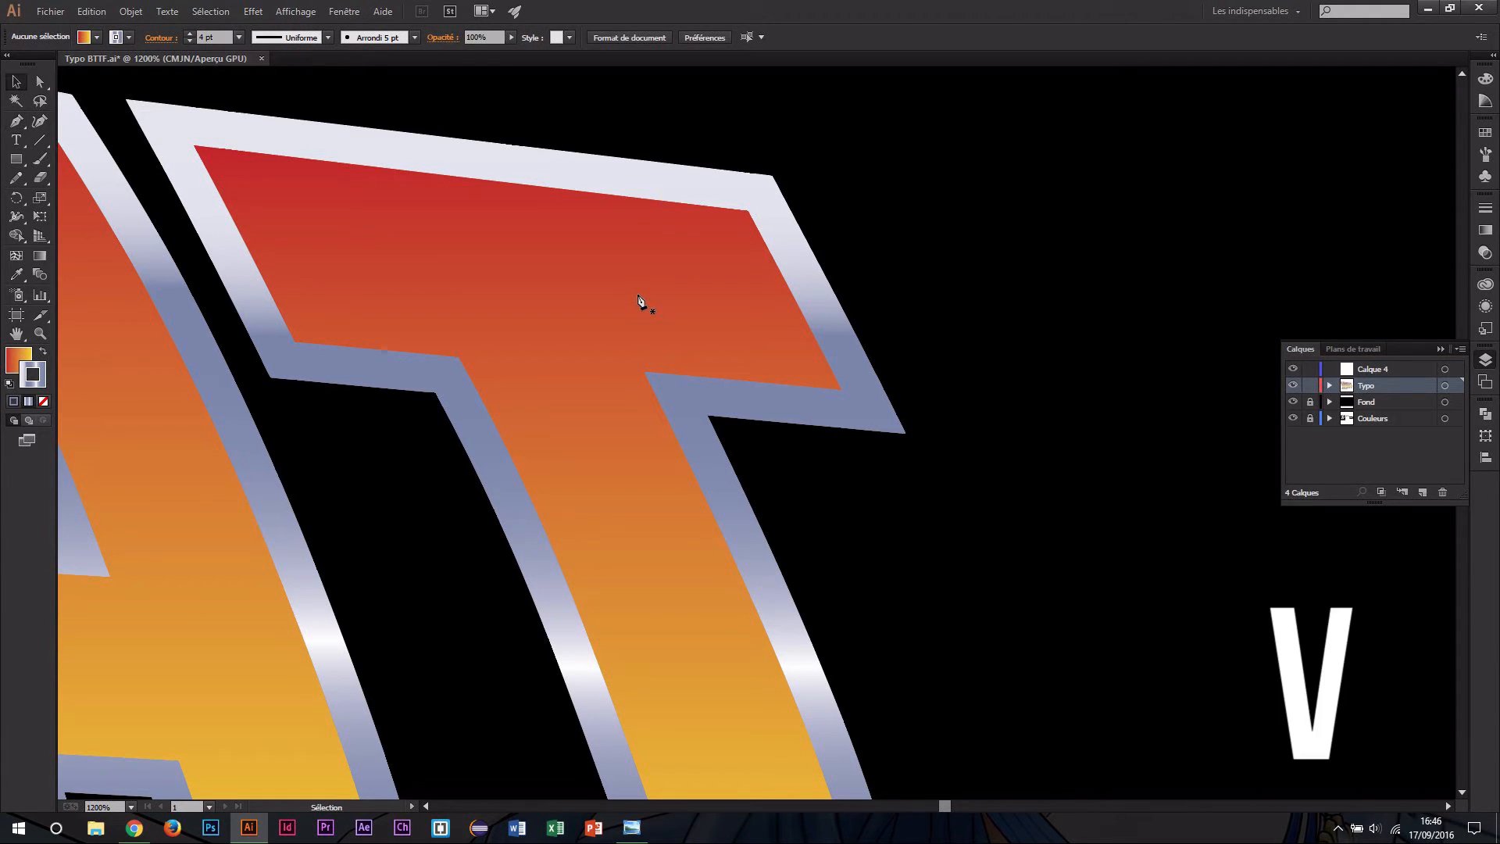
click(636, 295)
click(131, 11)
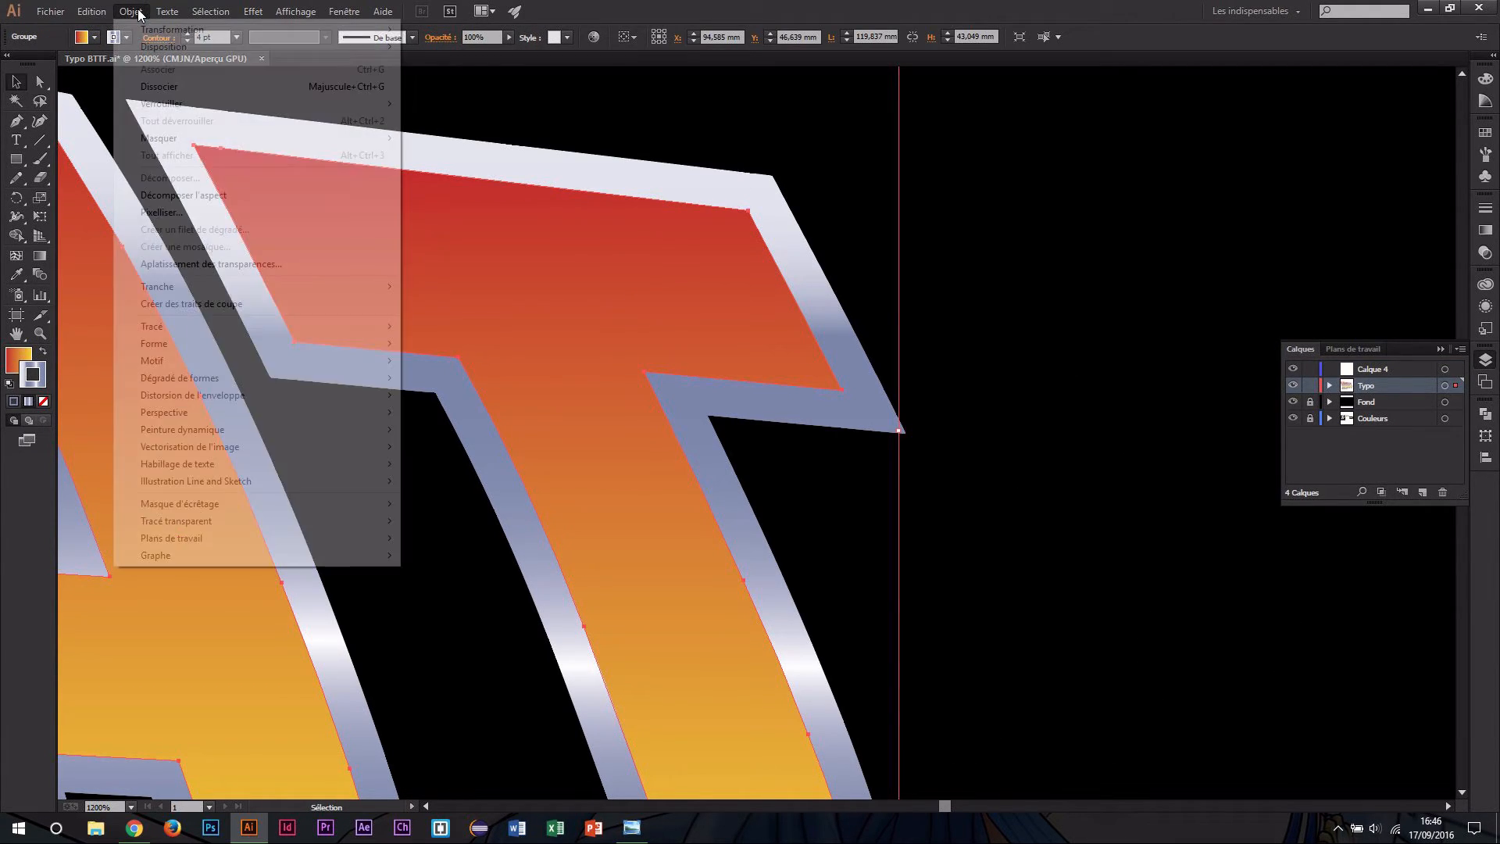
mouse_move(177, 326)
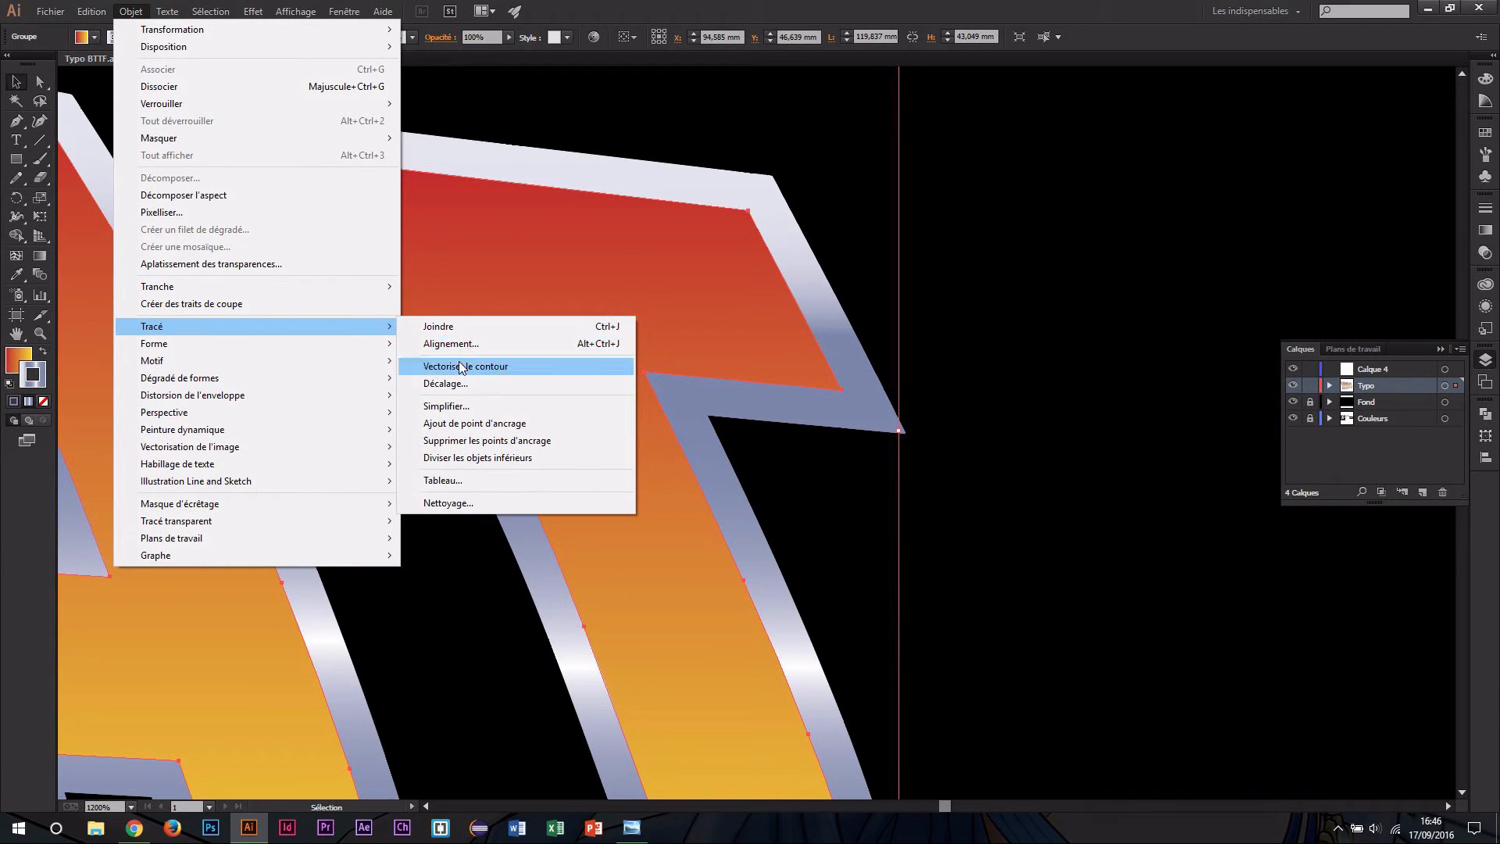
click(458, 363)
click(904, 408)
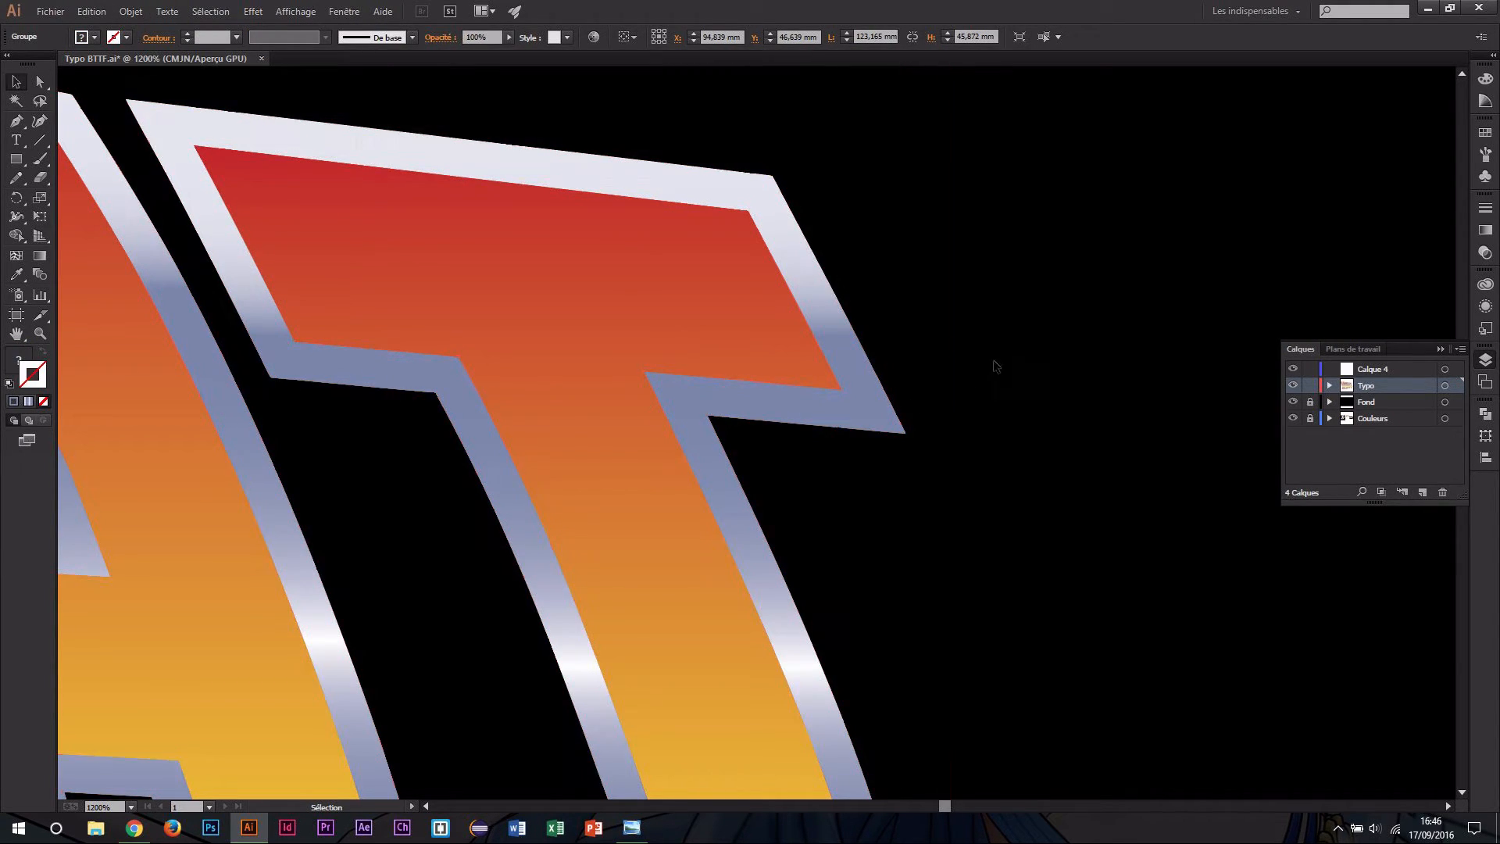
click(835, 394)
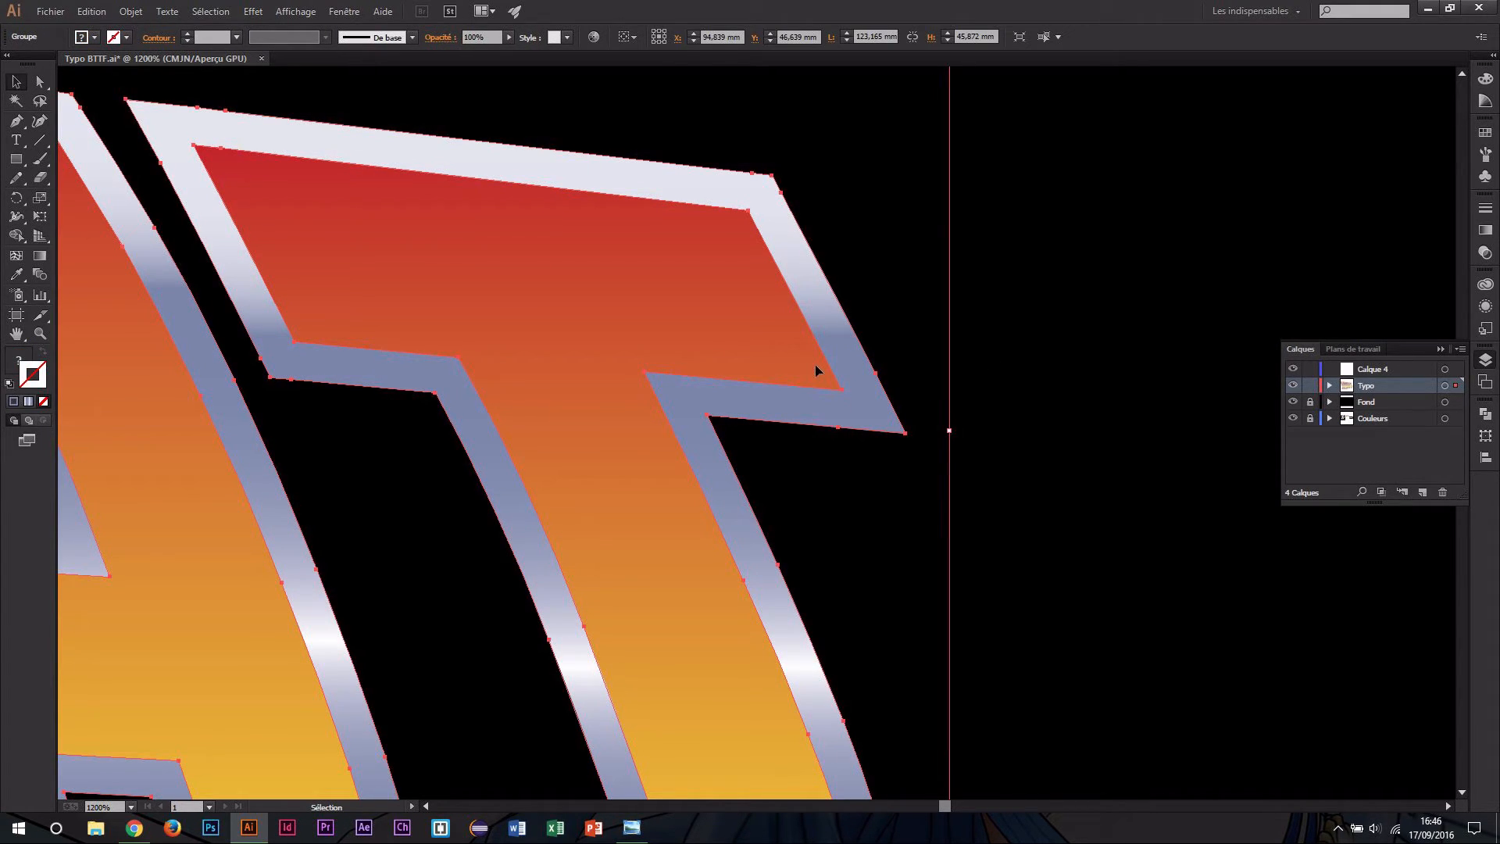
right_click(858, 409)
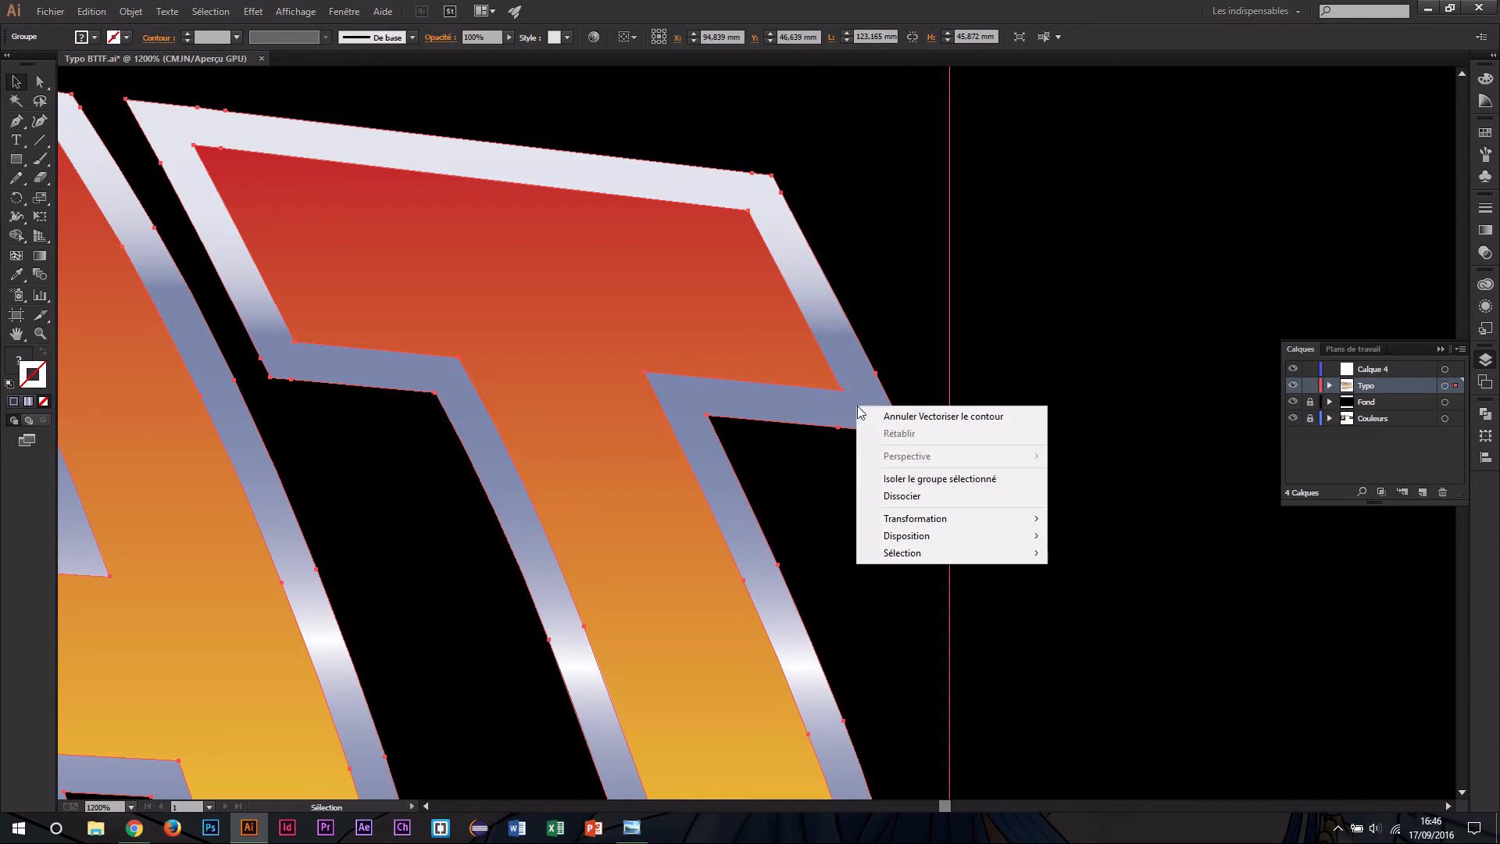
click(1047, 370)
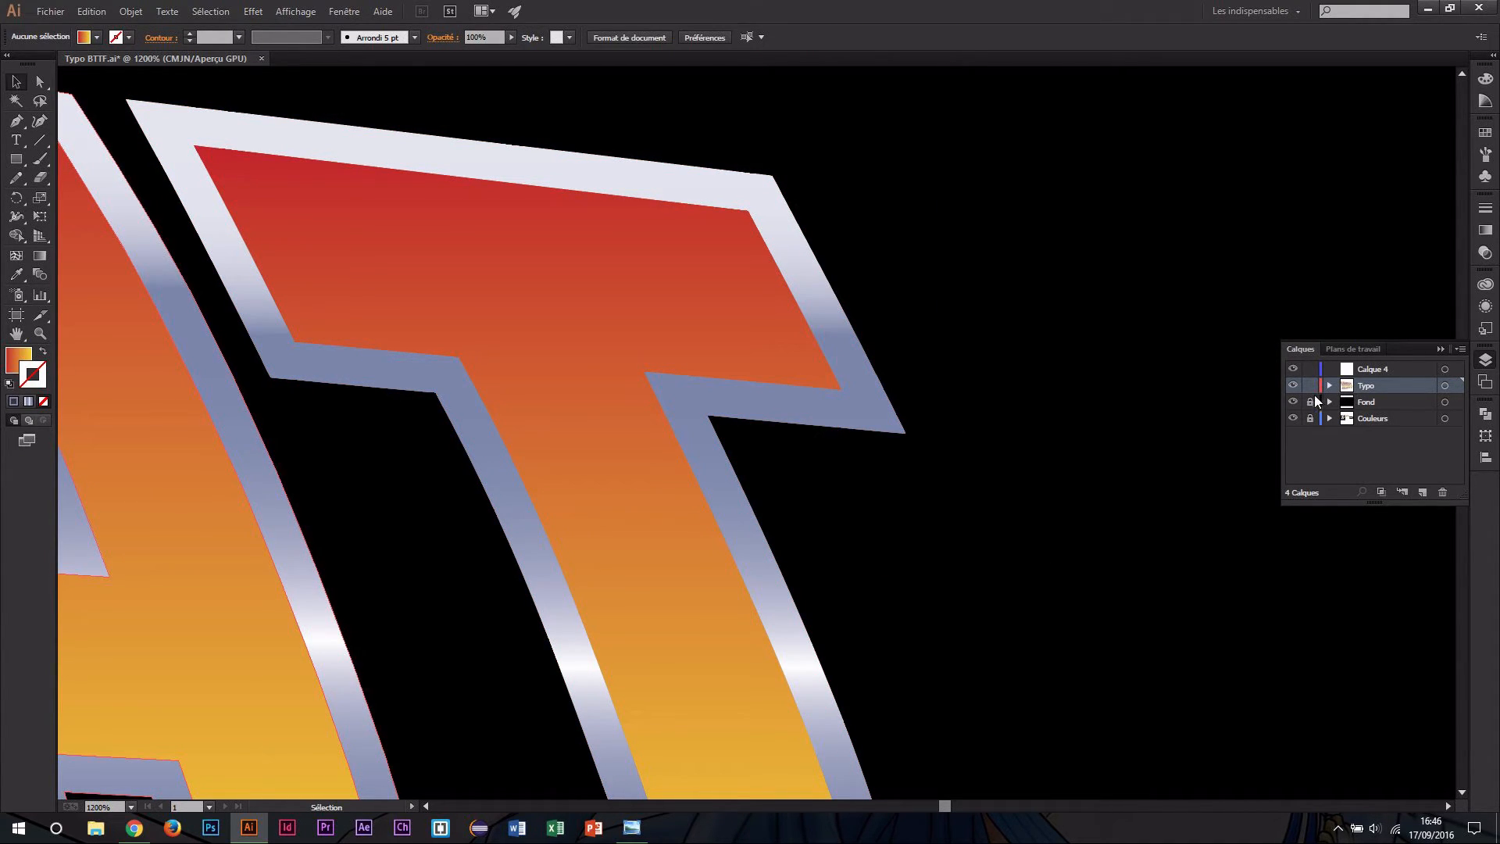
Lock the Typo layer and draw a closed four-point facet on Calque 4 over the outline at the right end of the T's crossbar.
click(1362, 371)
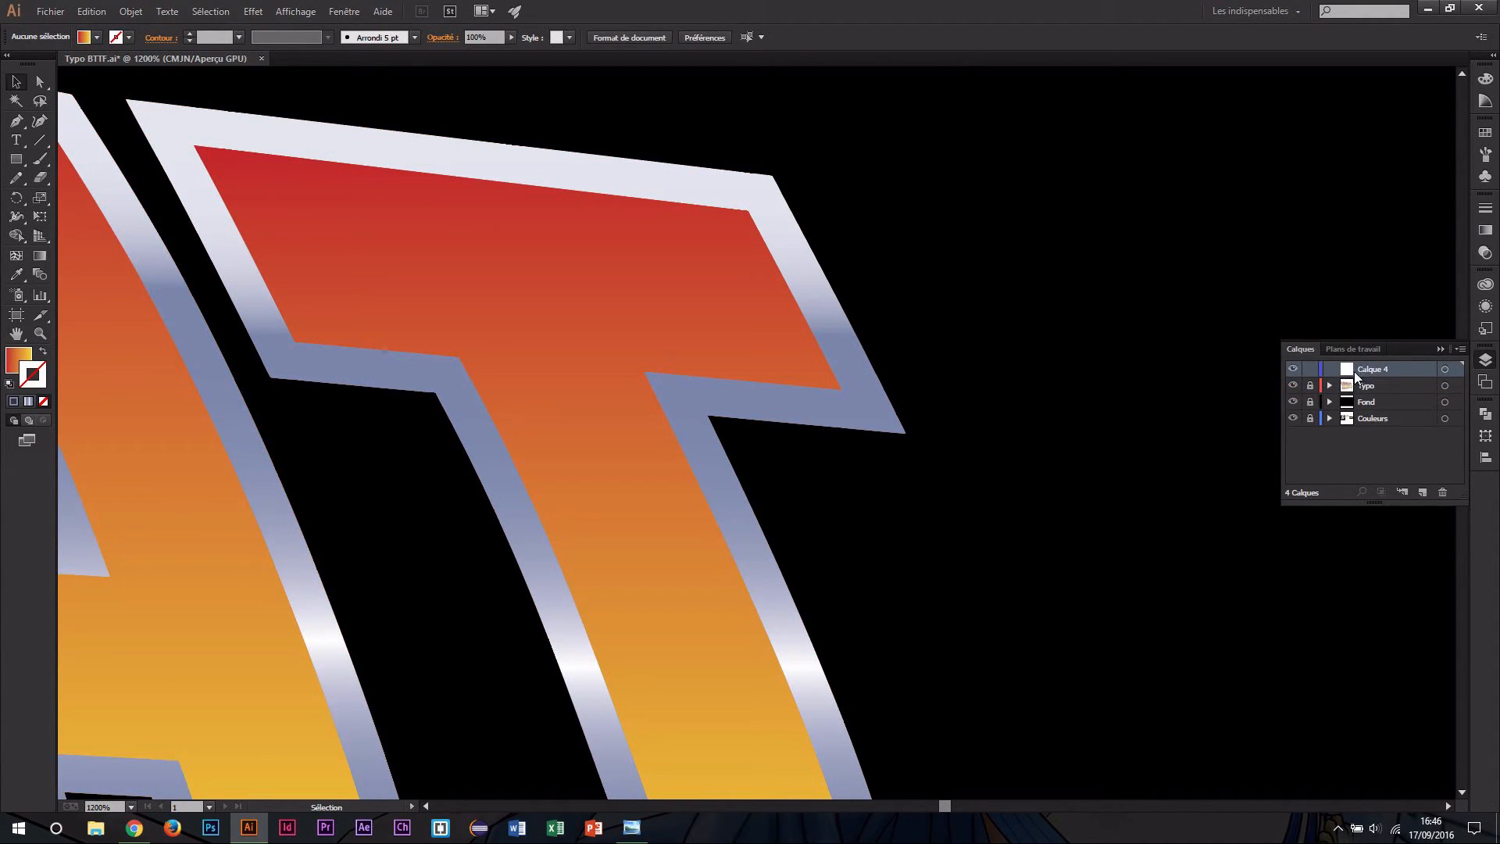
key(p)
click(840, 389)
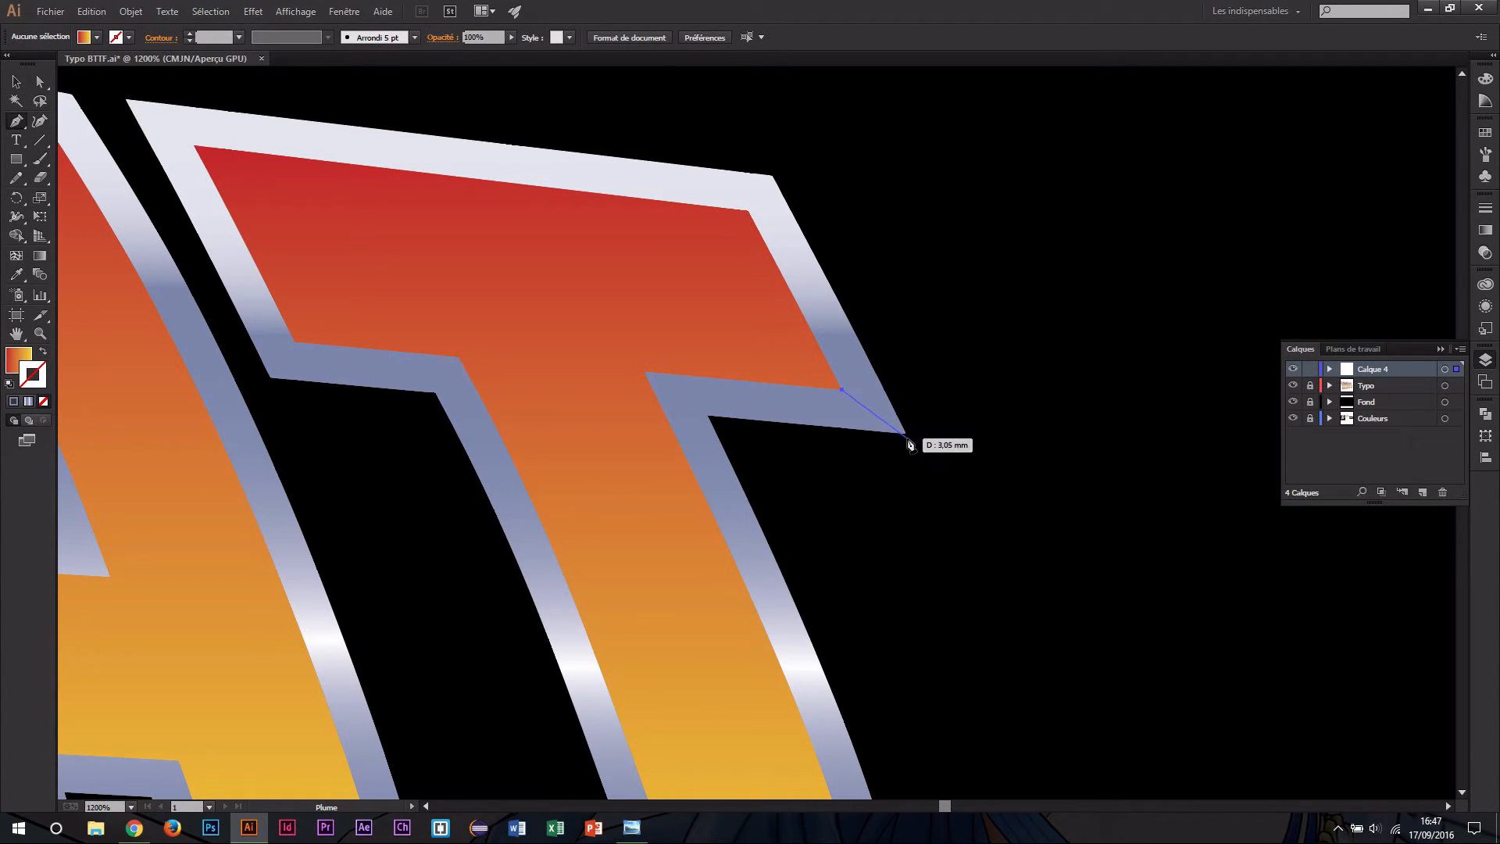
click(905, 433)
click(772, 176)
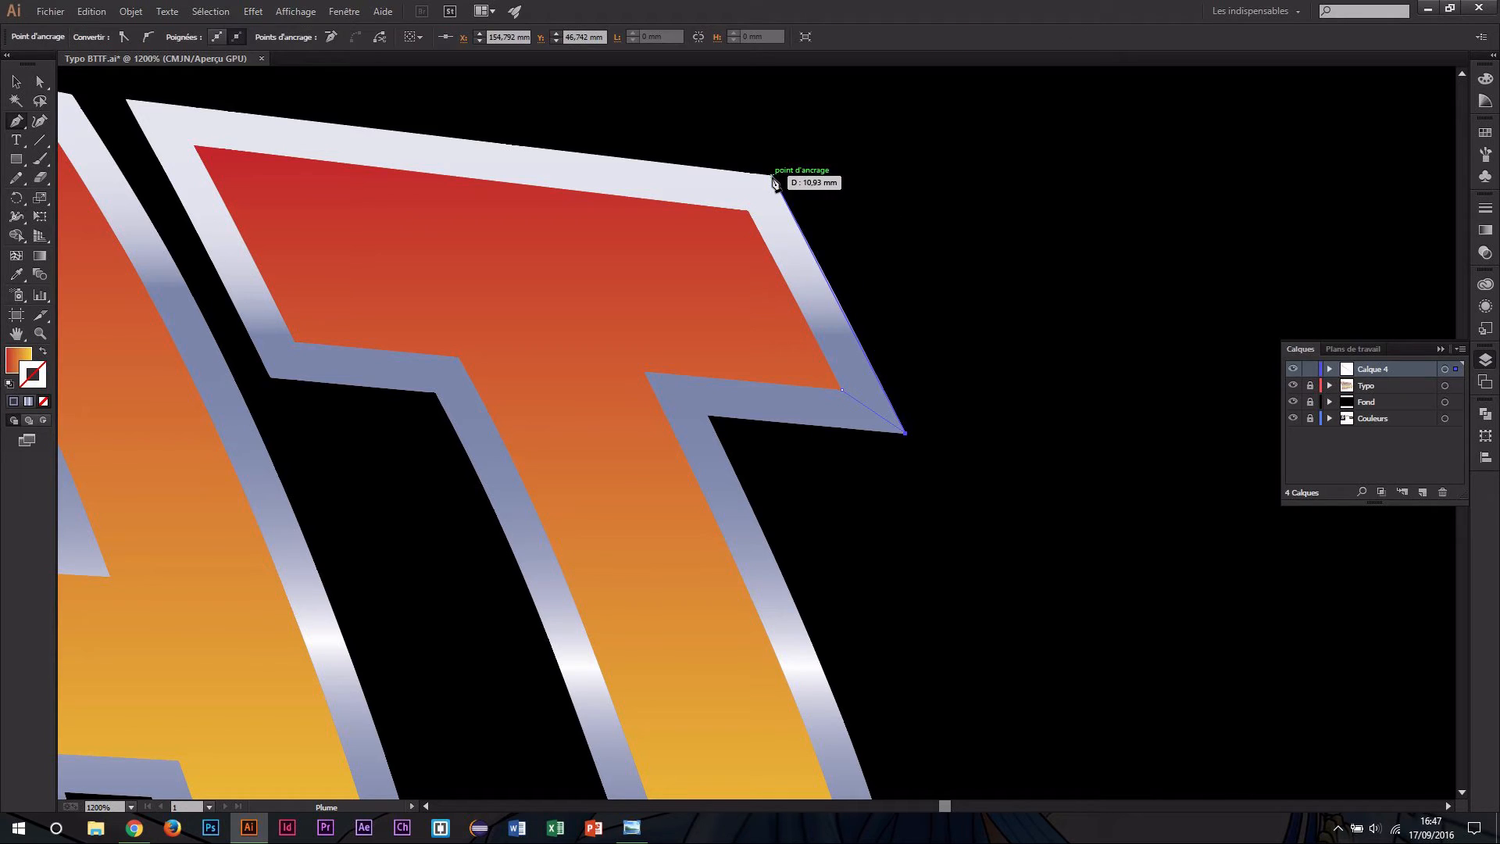
click(750, 211)
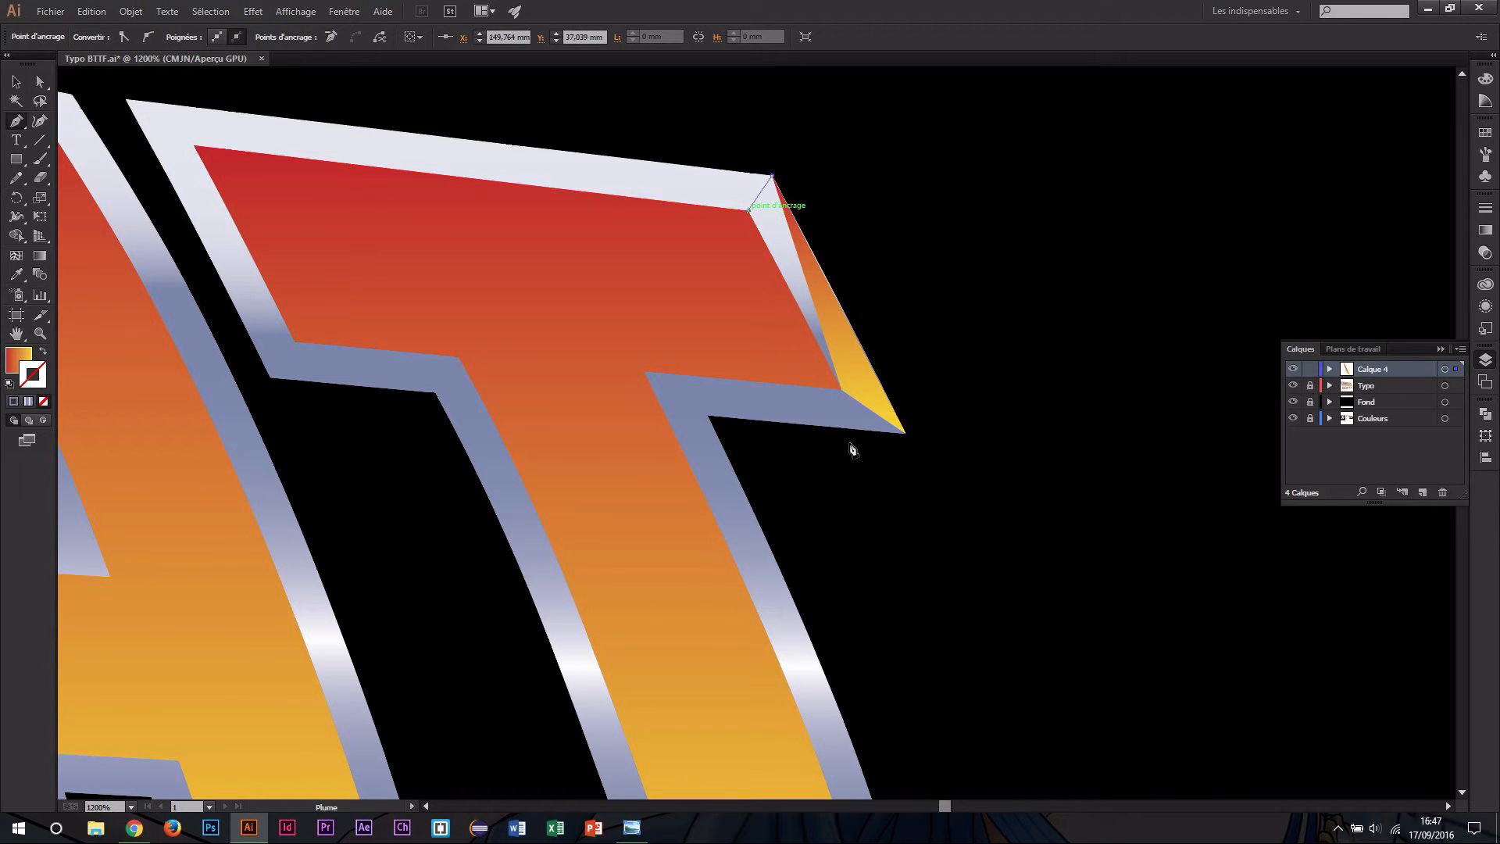
click(843, 388)
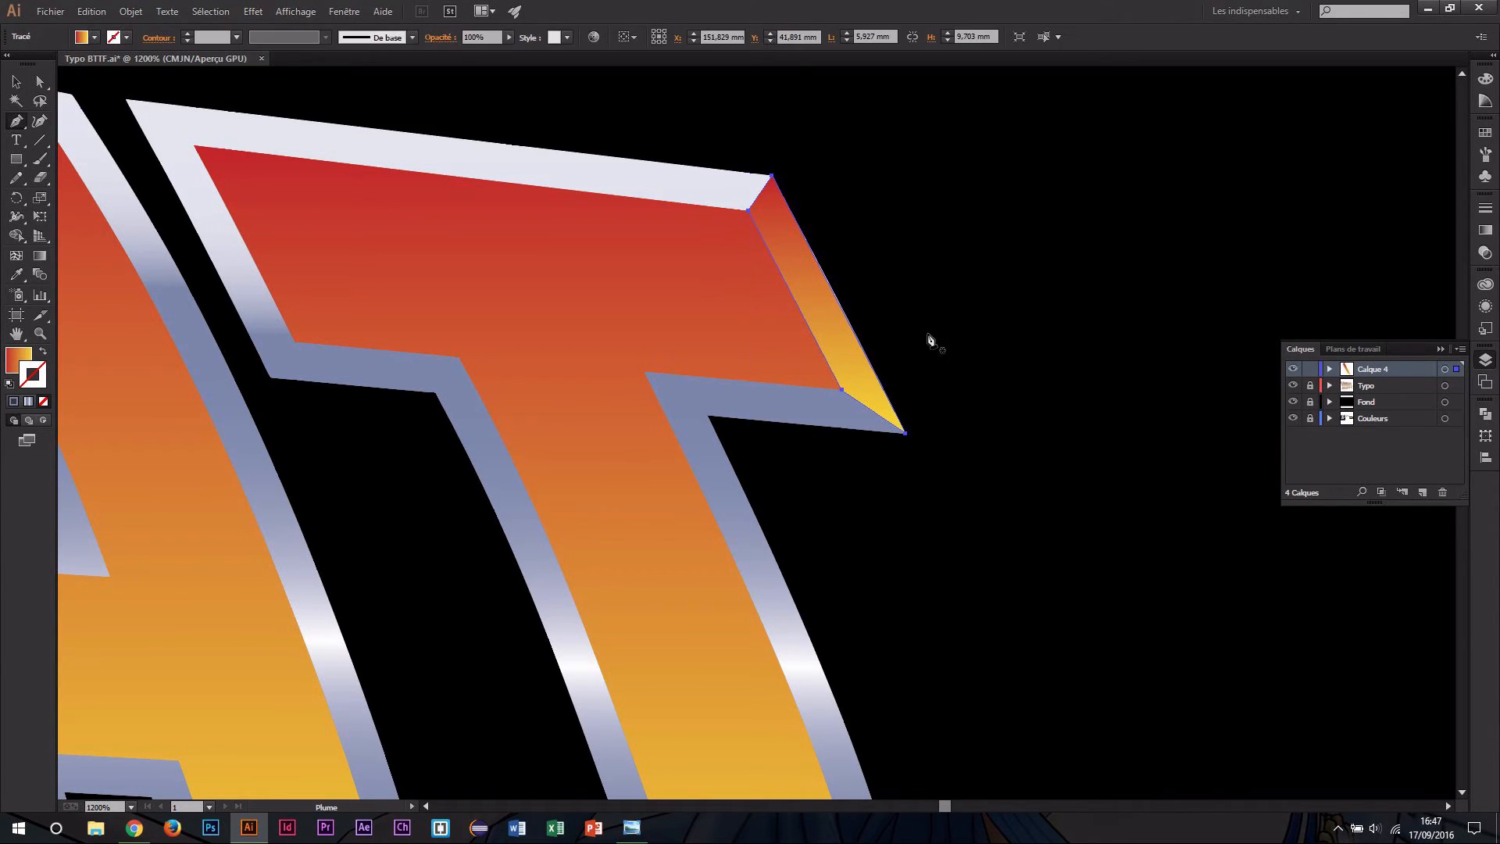
Apply the metallic gradient to the facet's stroke, delete its two intermediate colour stops, and set the midpoint to 53.18%.
click(1485, 254)
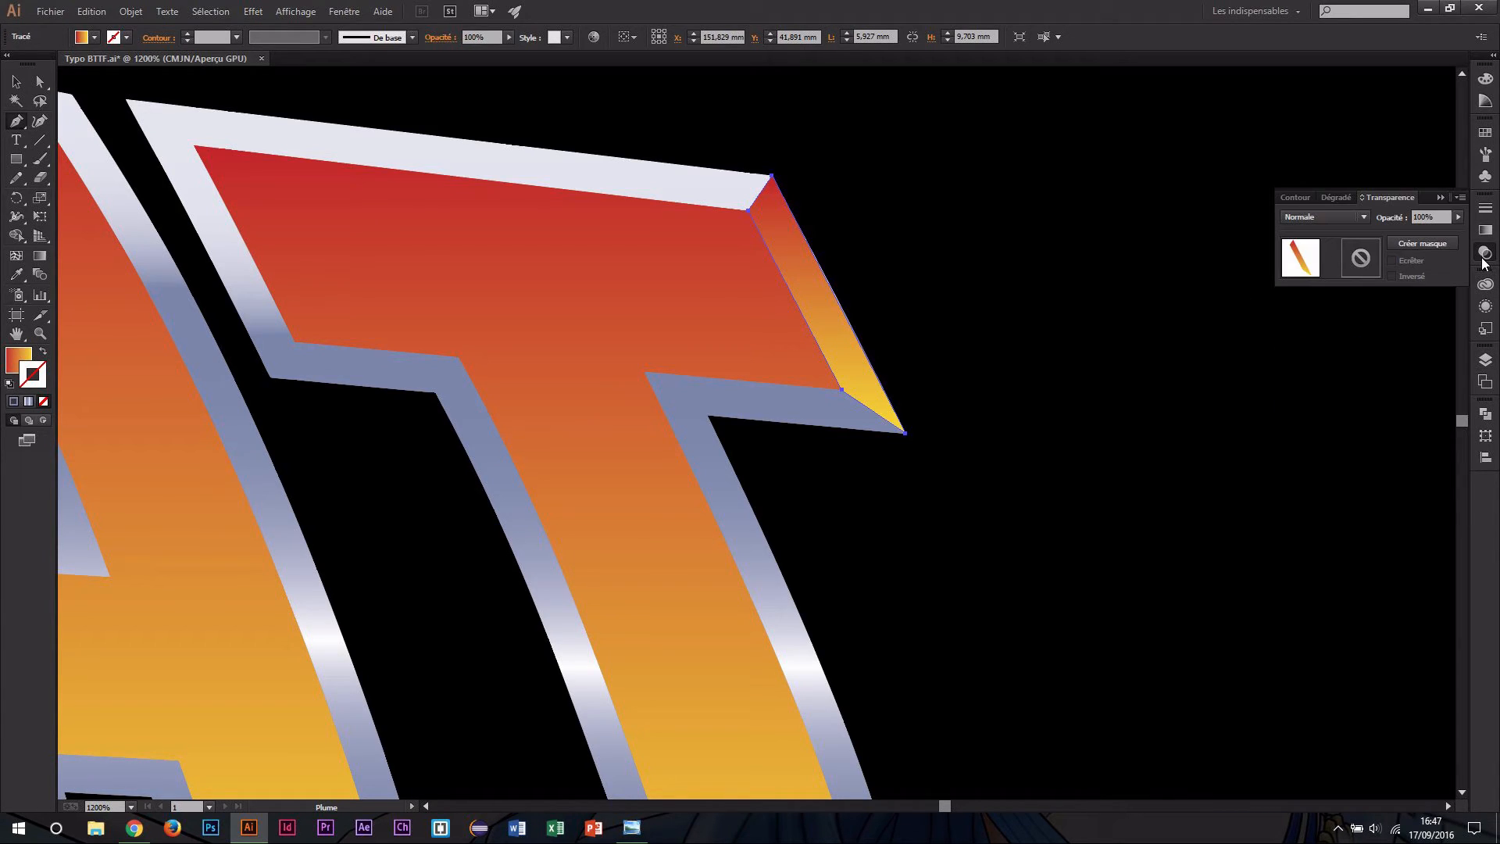
click(1485, 230)
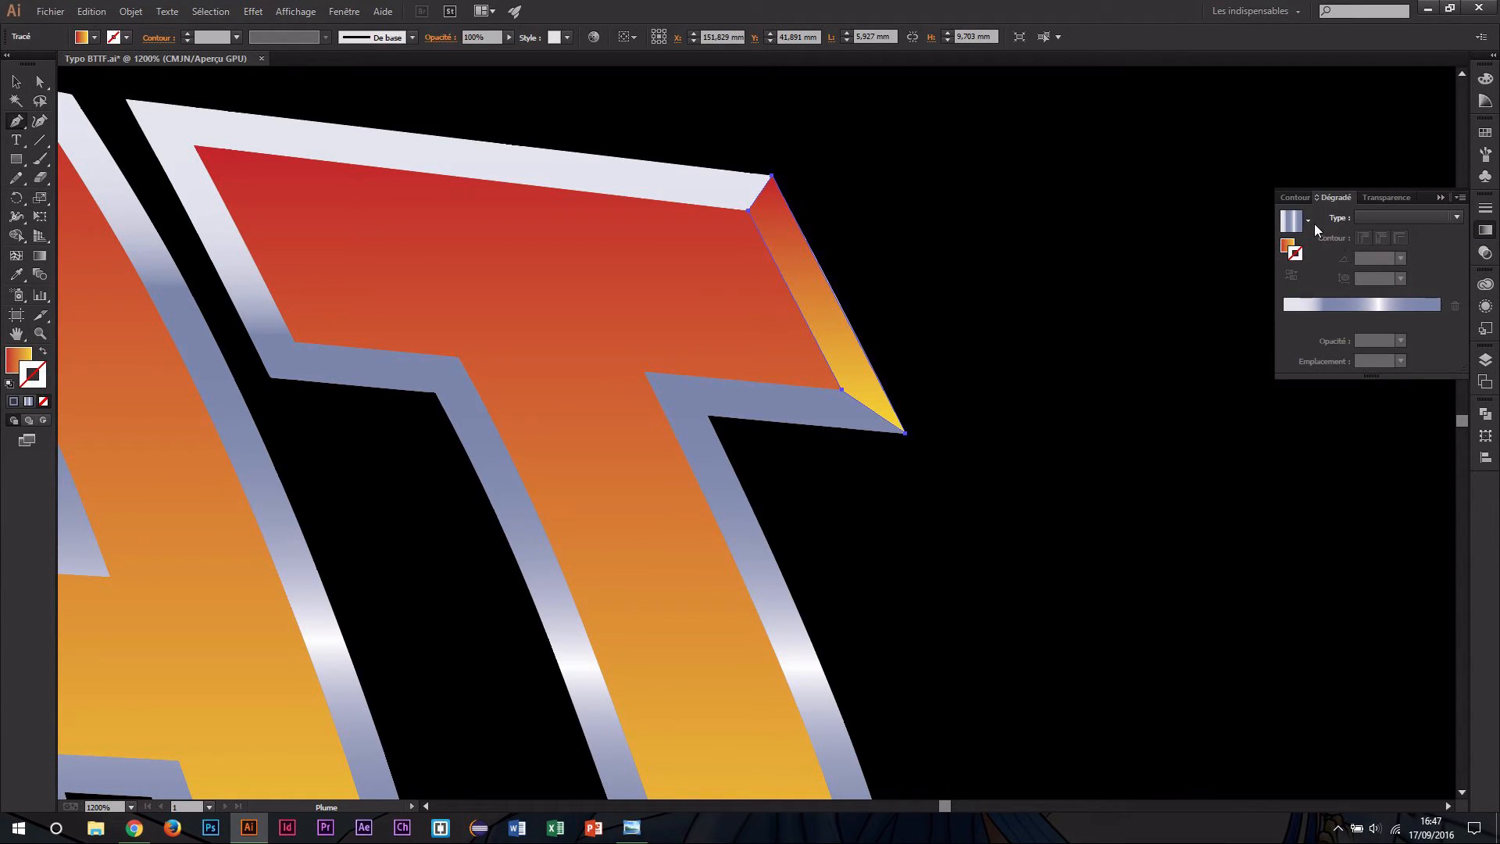
click(1292, 226)
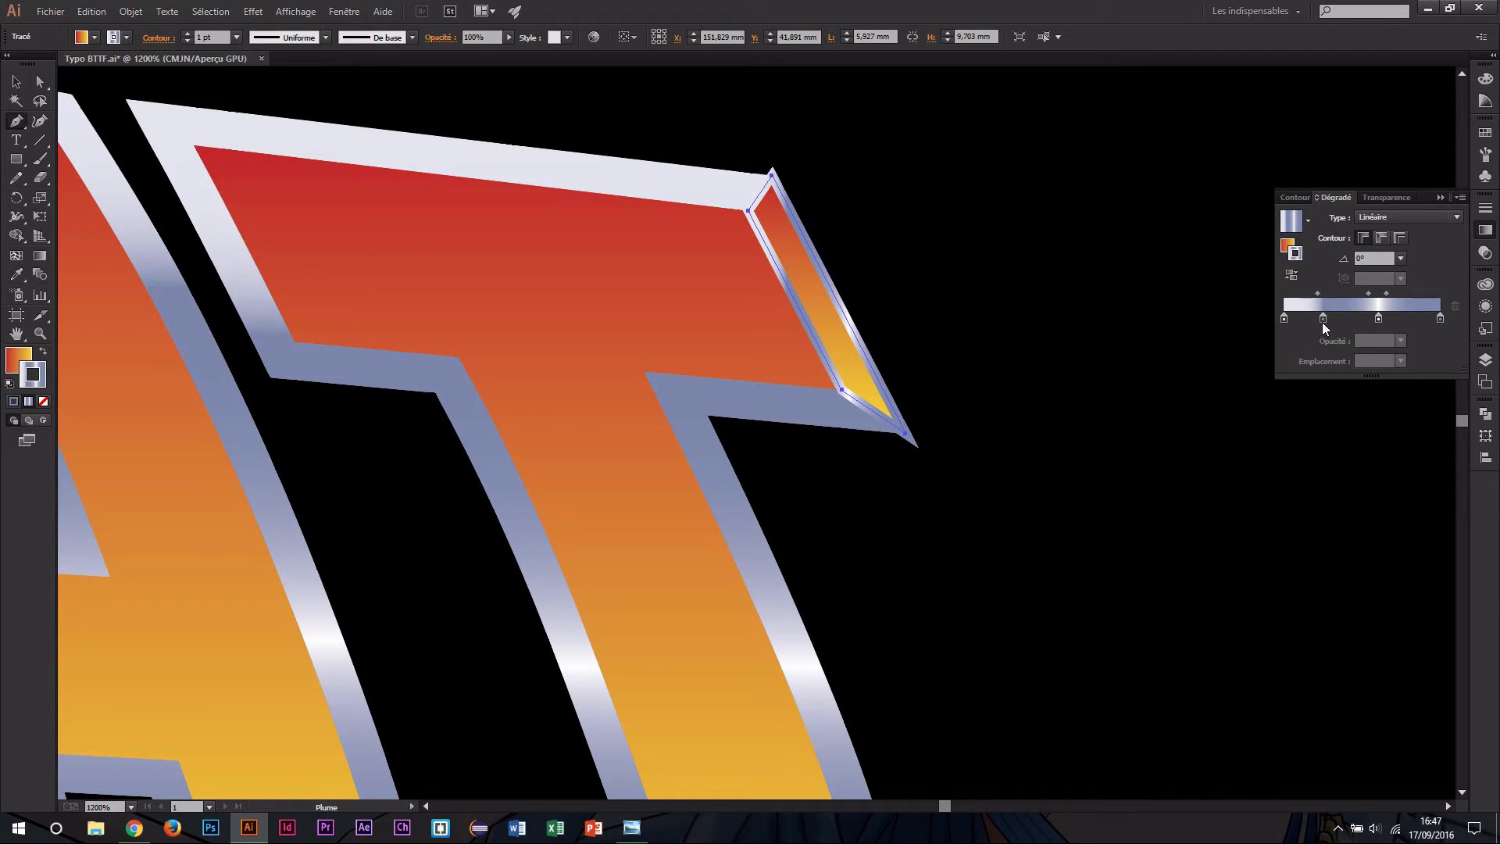
click(1323, 318)
click(1454, 306)
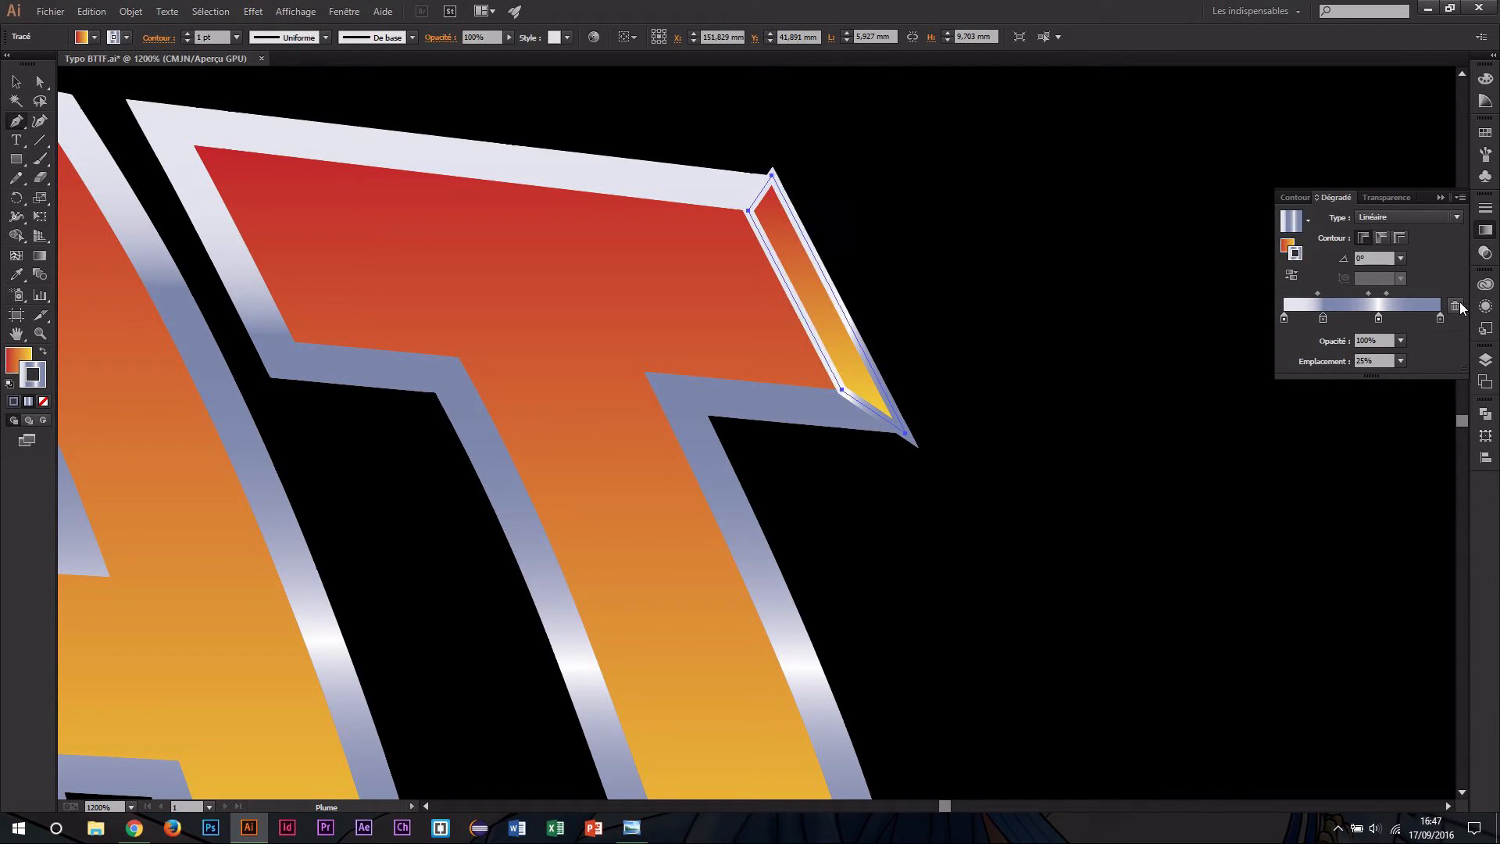
click(1454, 306)
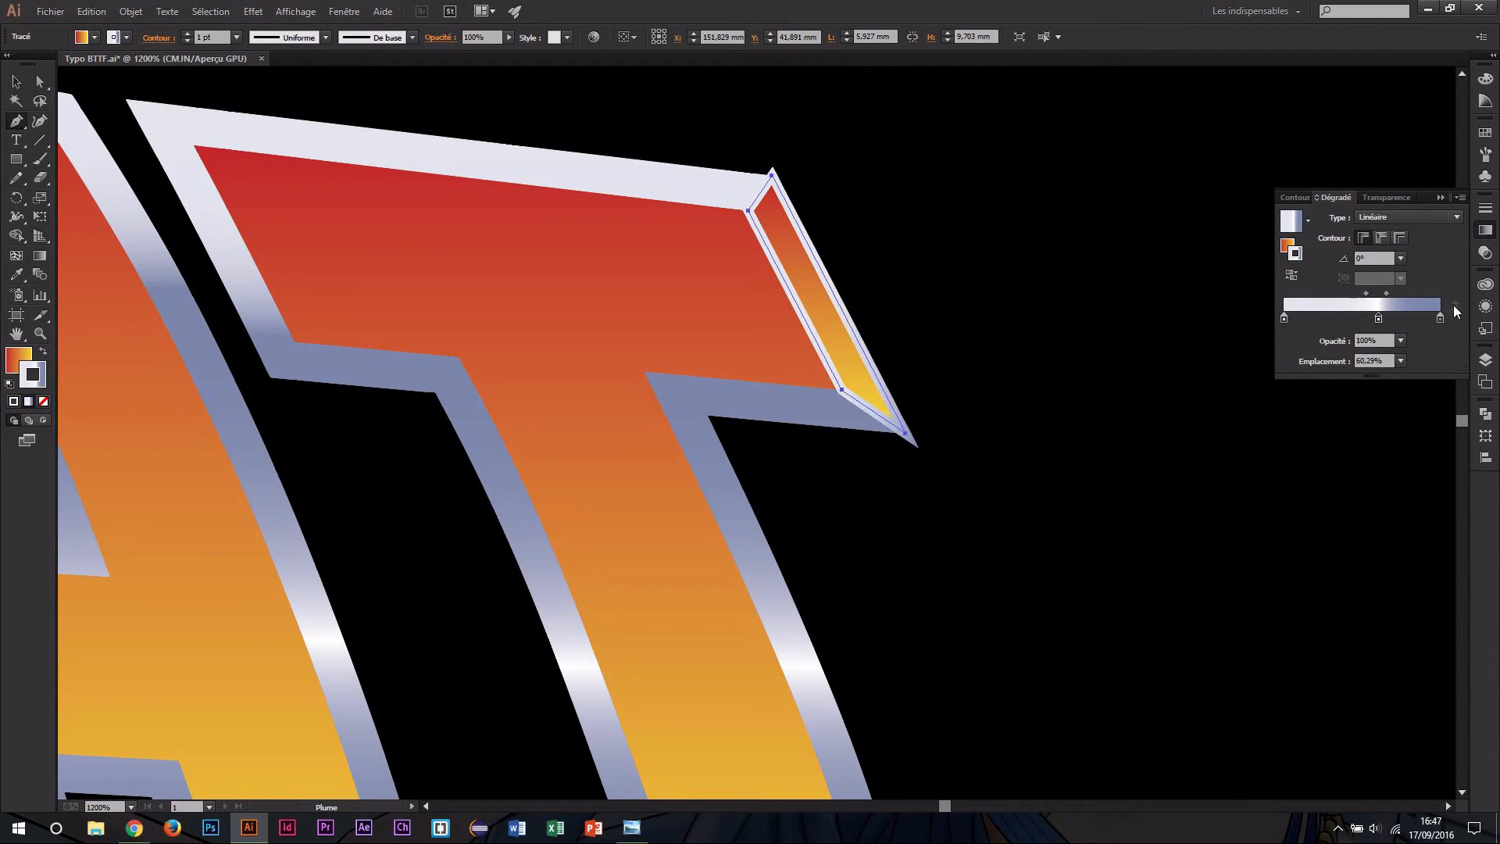
click(1362, 294)
drag(1361, 295, 1366, 297)
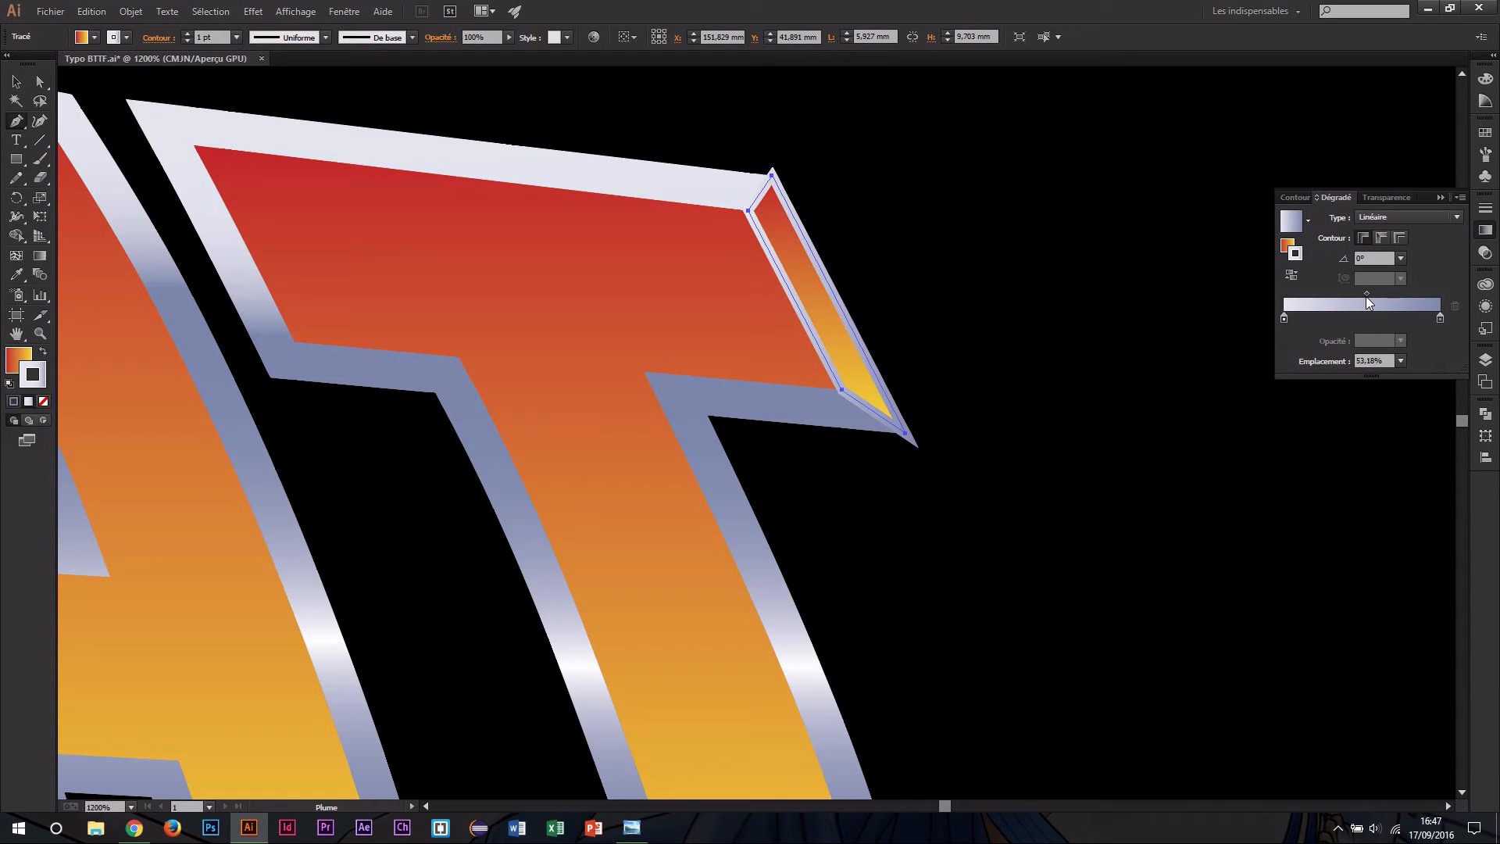
Swap the facet's fill and stroke so the metallic gradient fills it, and remove the stroke.
click(96, 38)
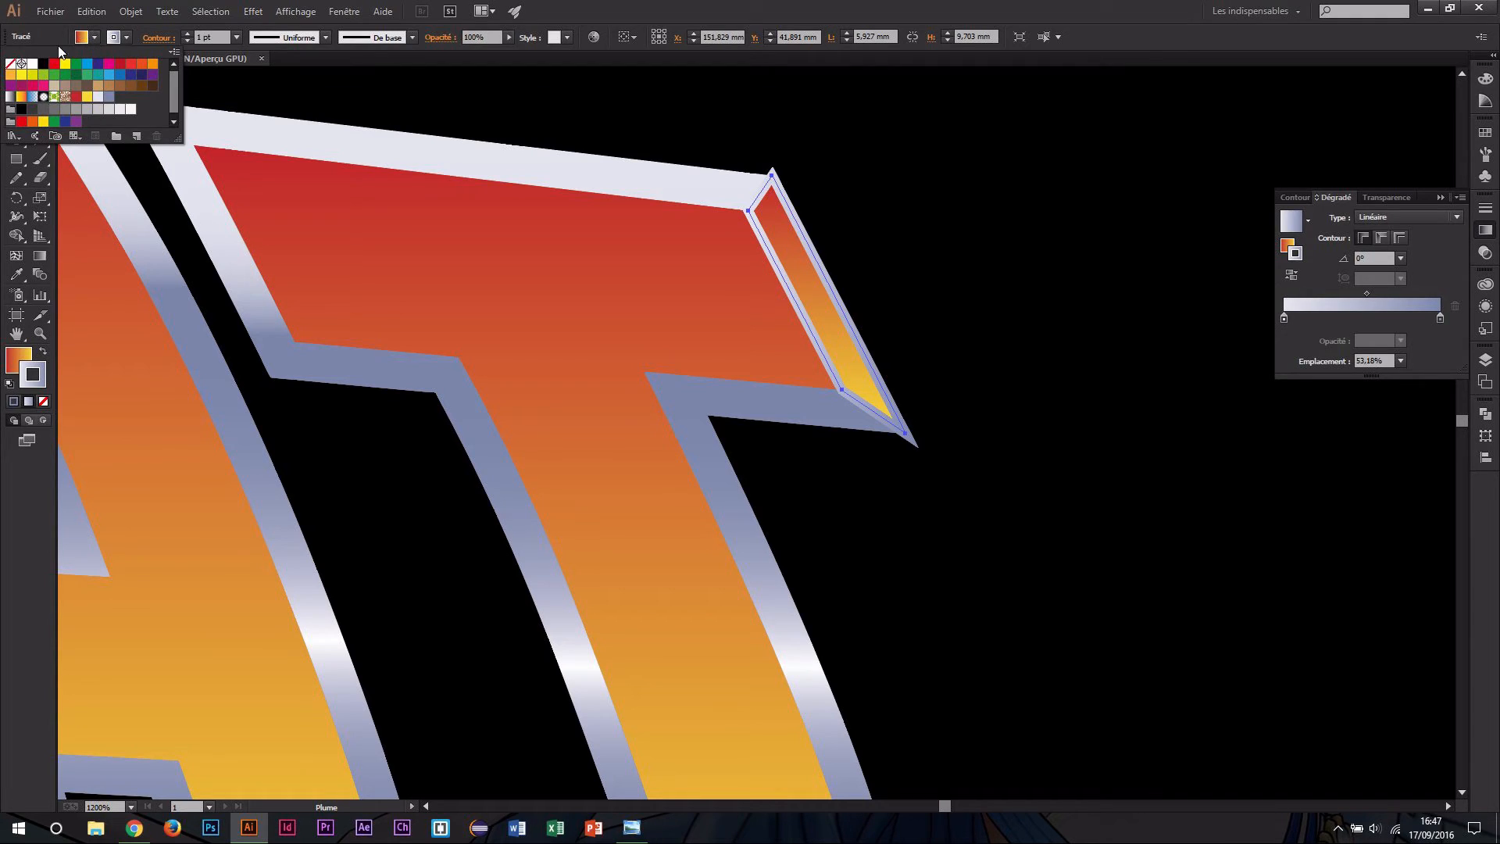
click(125, 38)
click(44, 353)
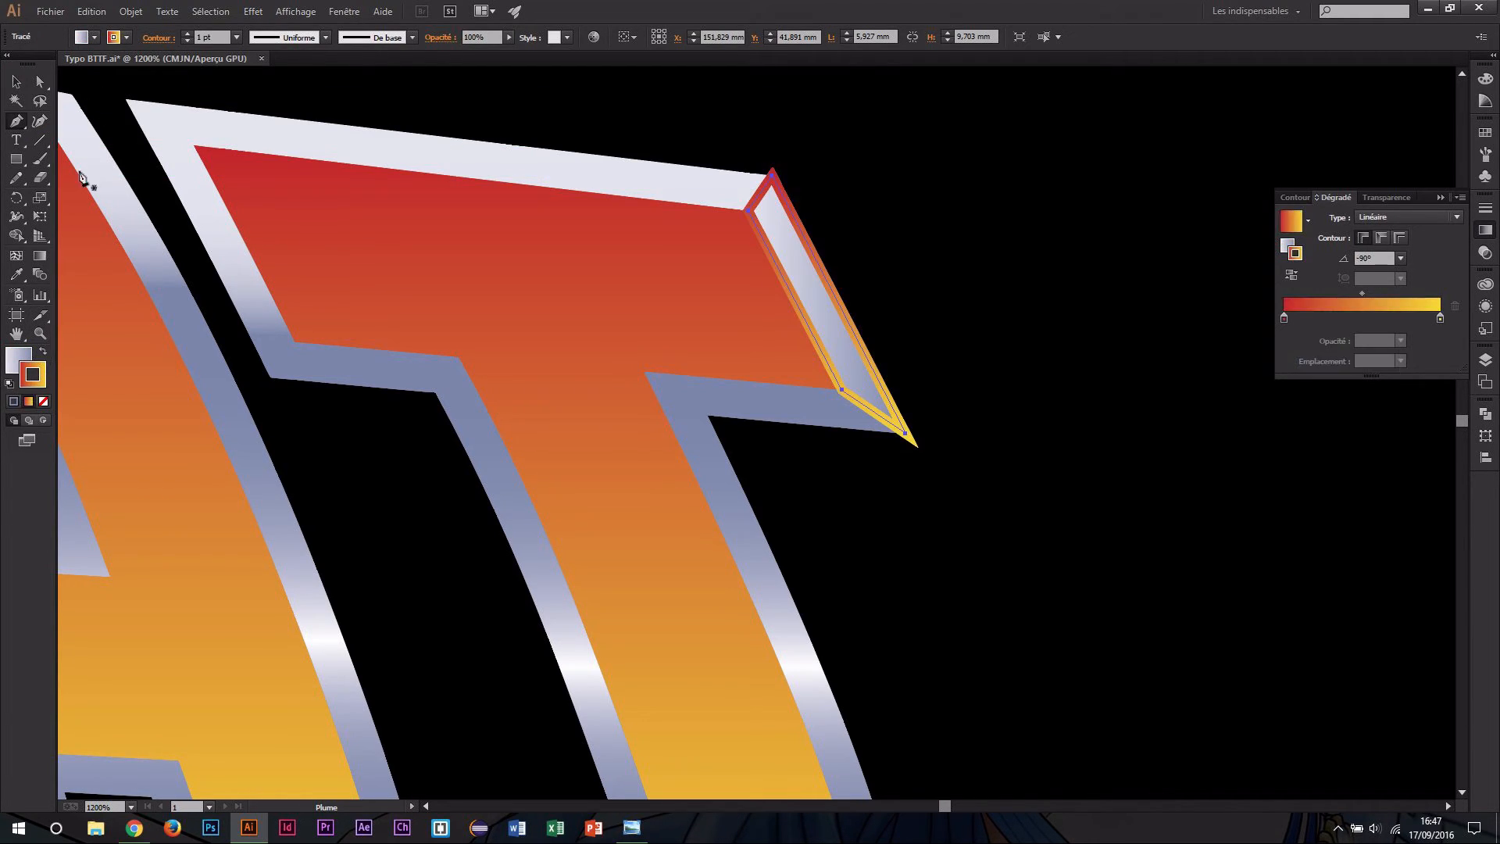
click(119, 39)
click(11, 64)
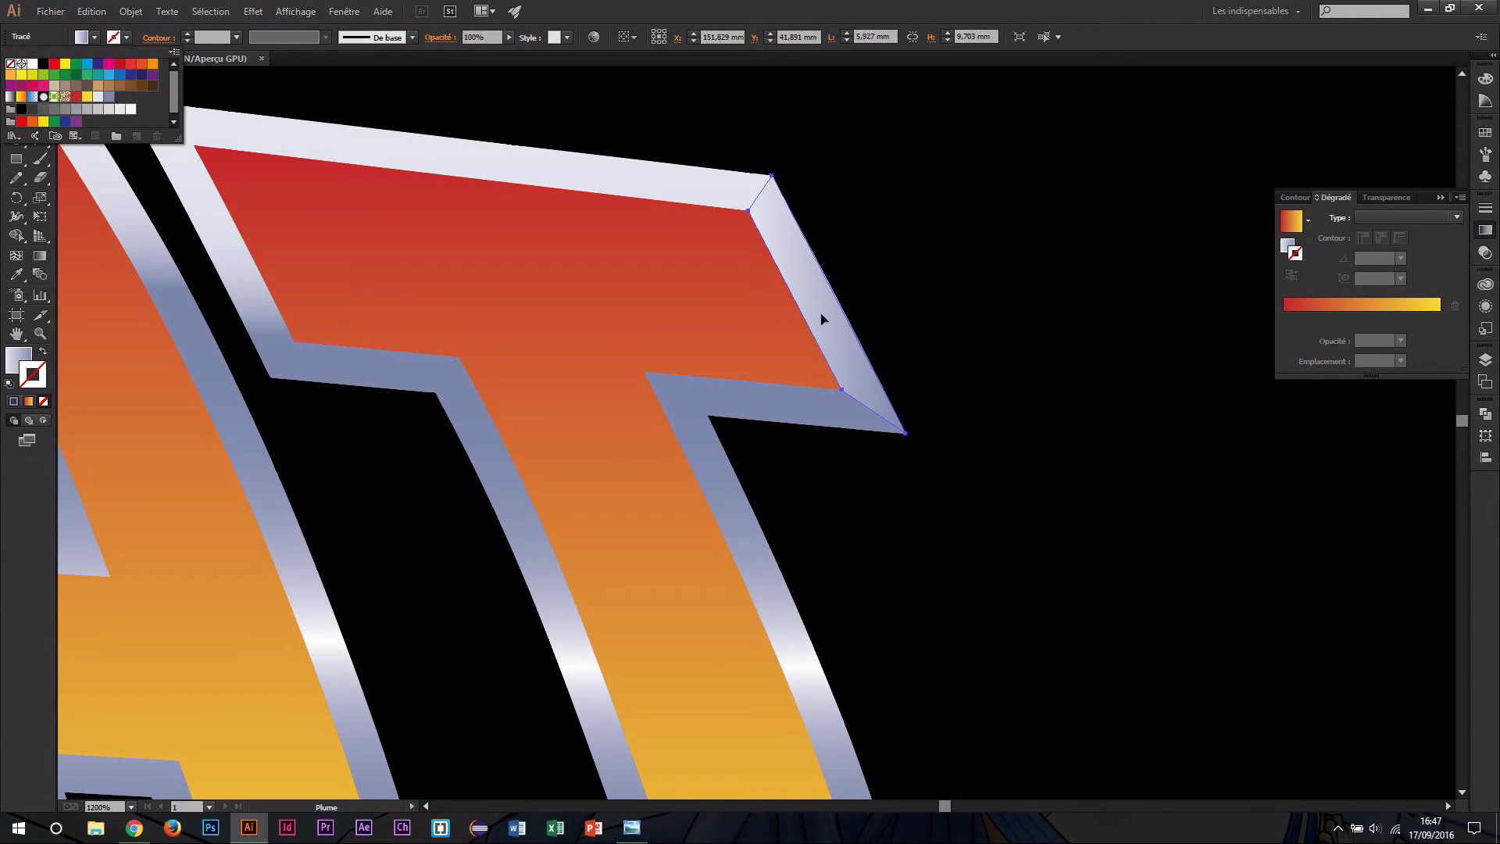
Set the facet's linear fill gradient angle to 120° and deselect it.
key(Escape)
key(v)
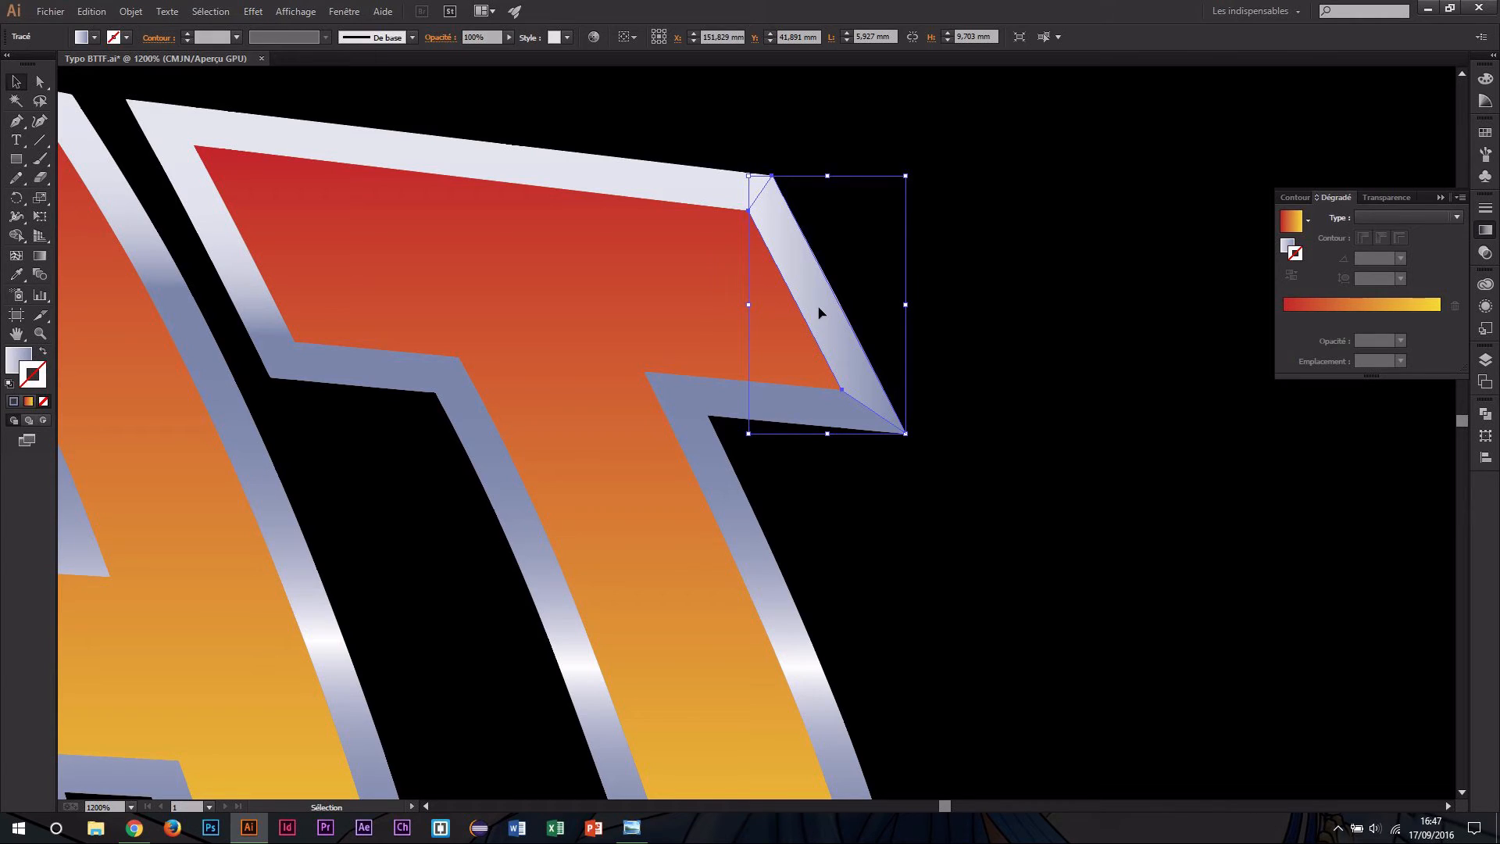
click(1291, 247)
click(1400, 258)
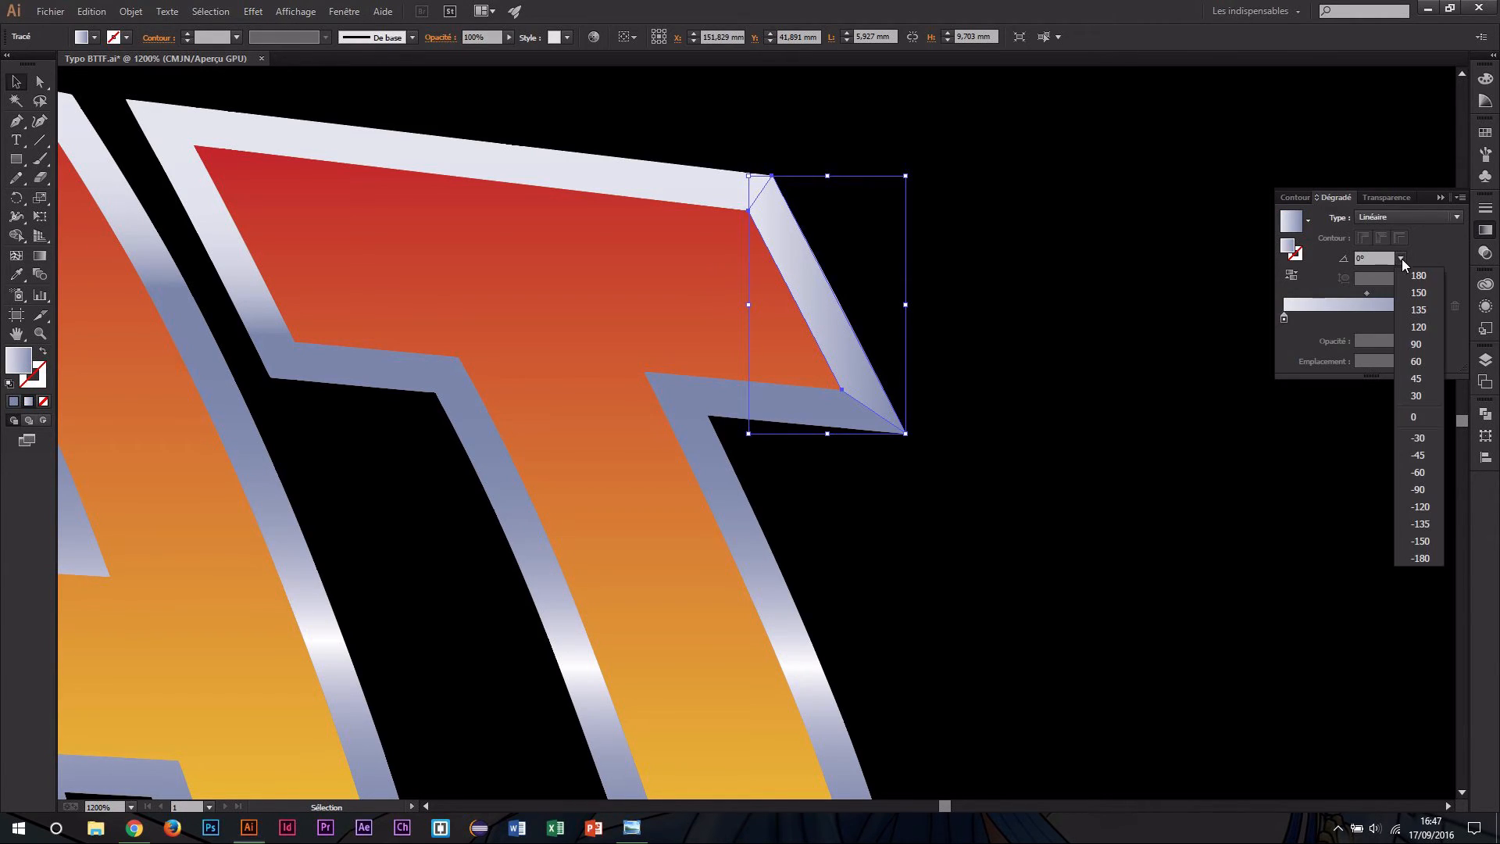
click(1414, 326)
click(1081, 349)
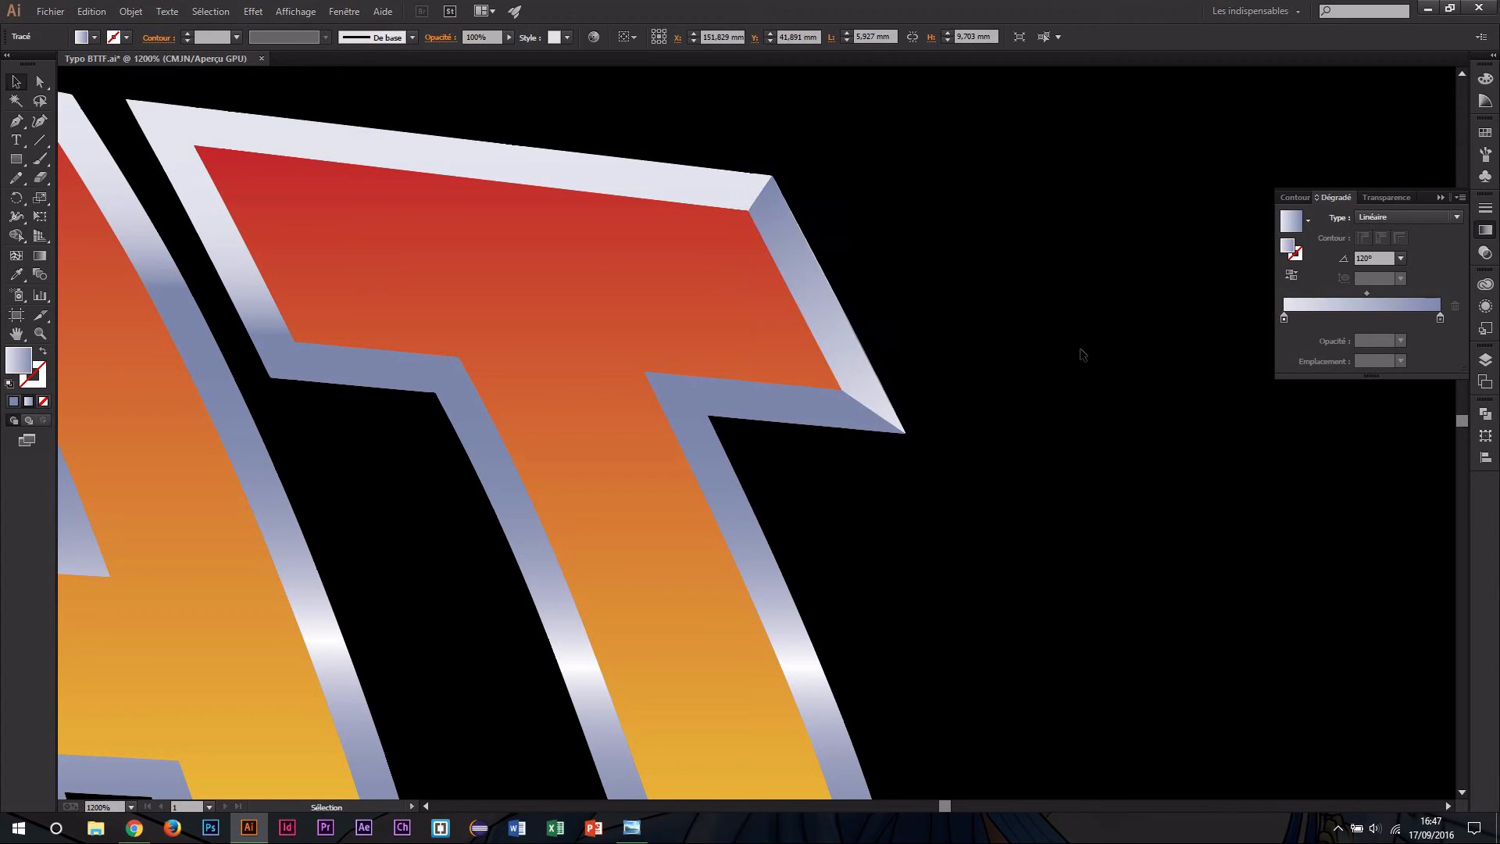
Draw a closed four-point facet with the Pen tool over the outline beneath the right arm of GREAT's T, and deselect it.
ctrl+alt+click(818, 396)
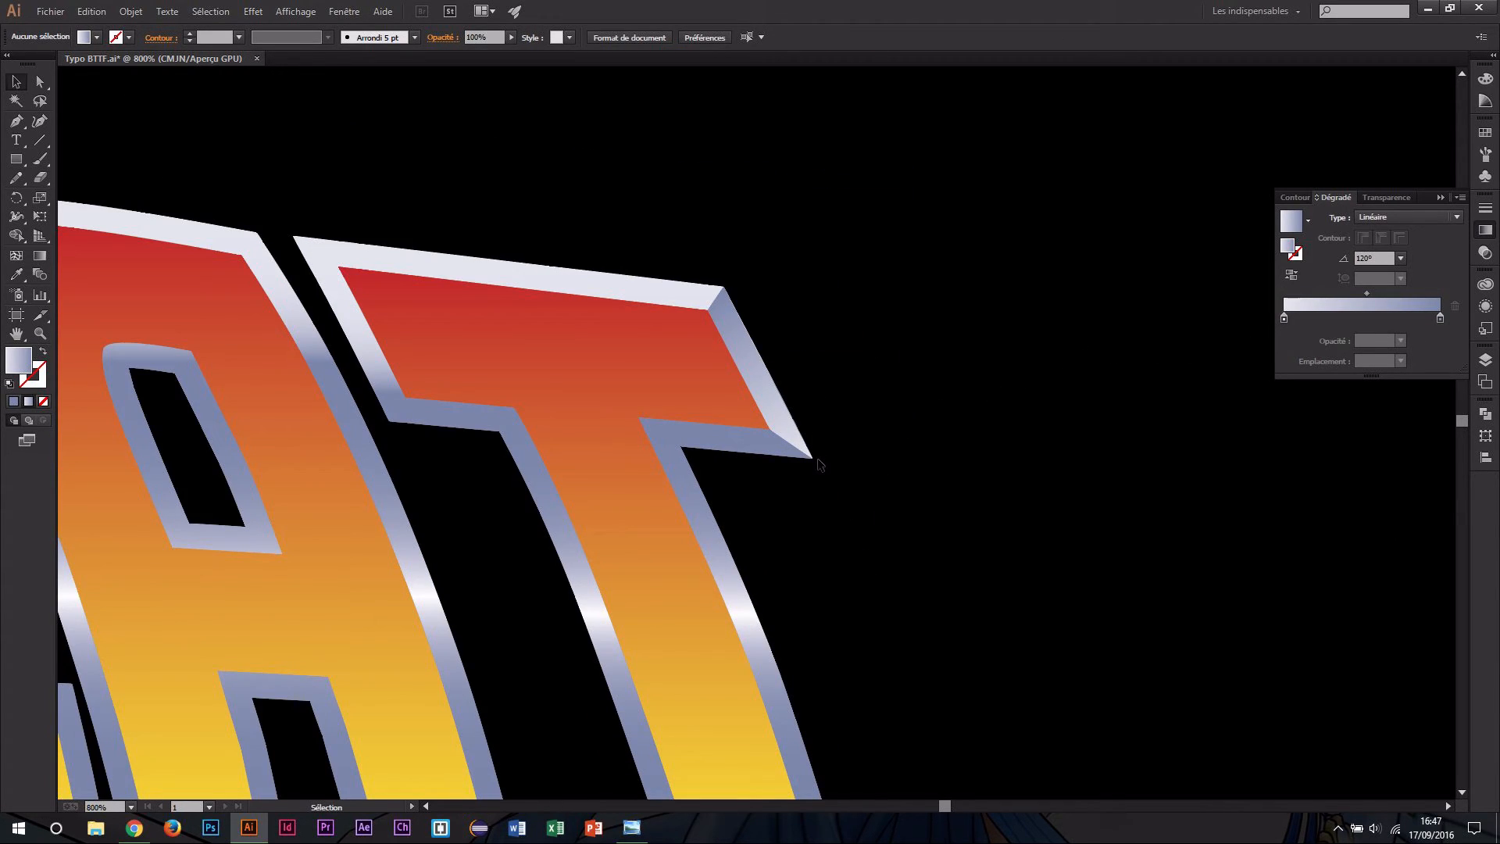
key(ctrl+plus)
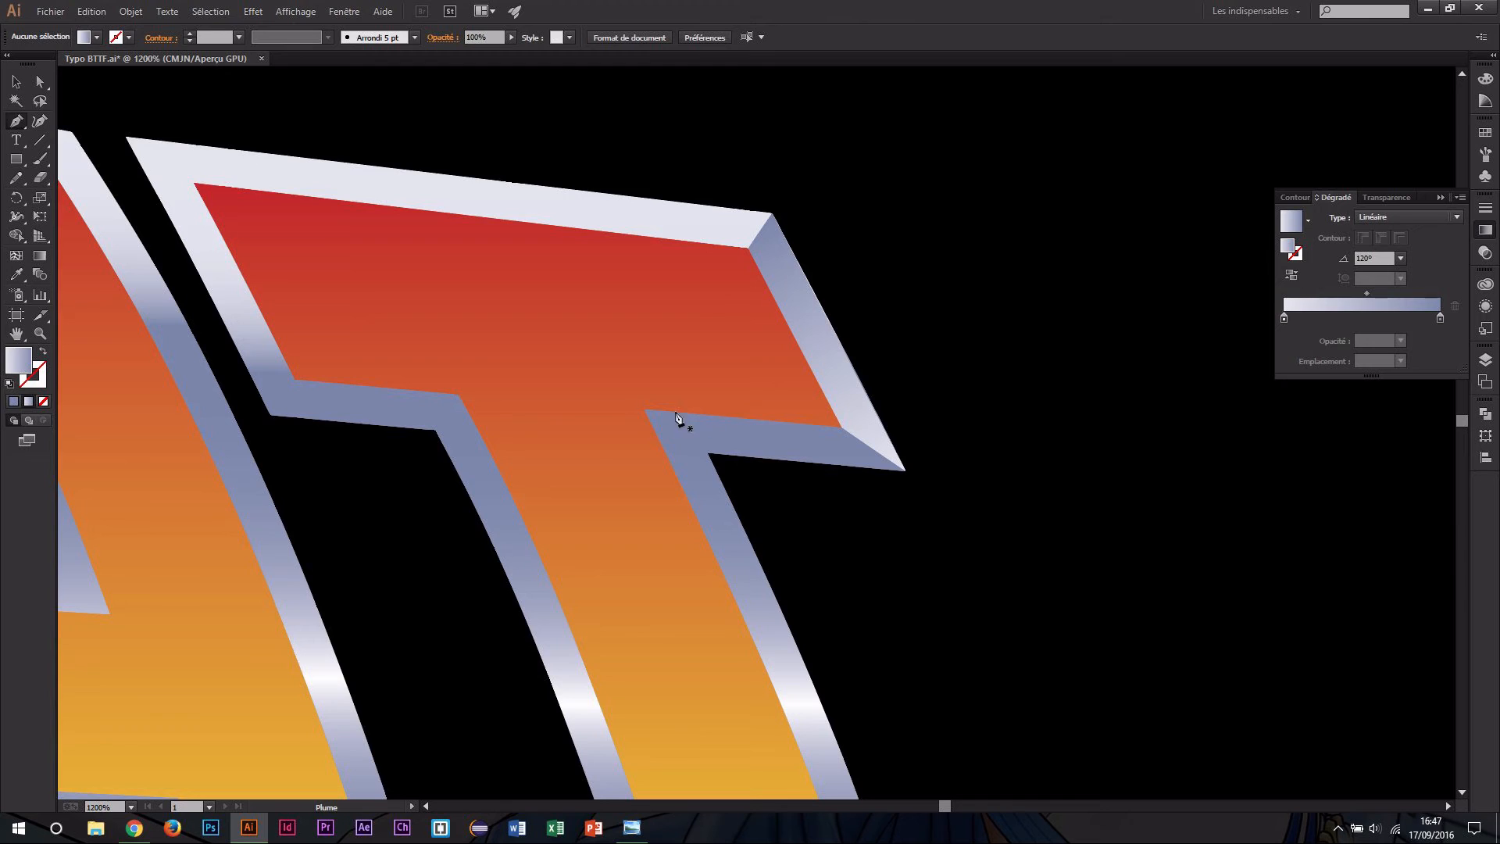
key(p)
click(645, 410)
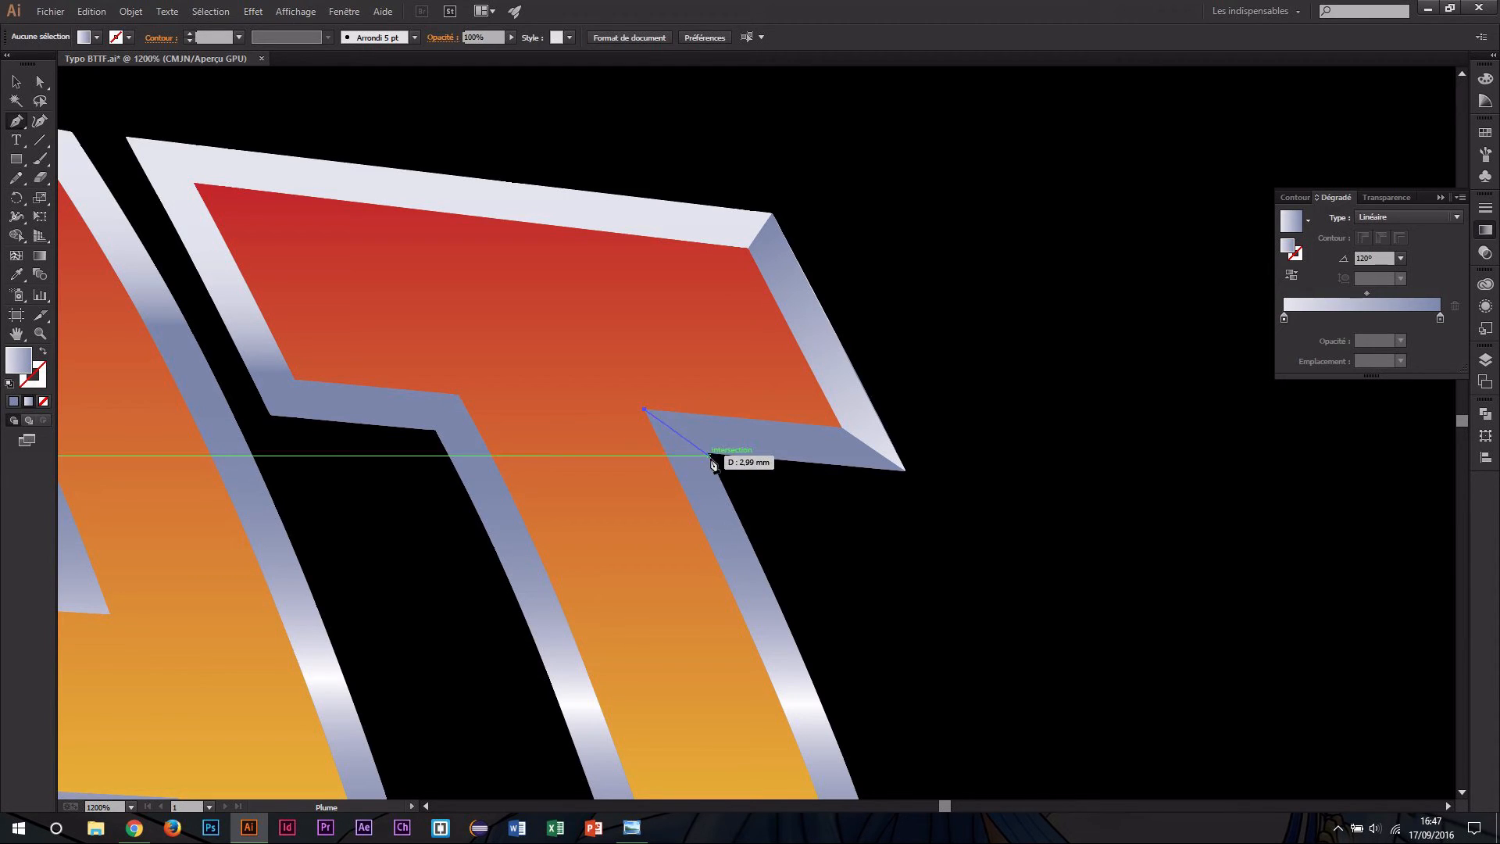
click(708, 454)
click(905, 469)
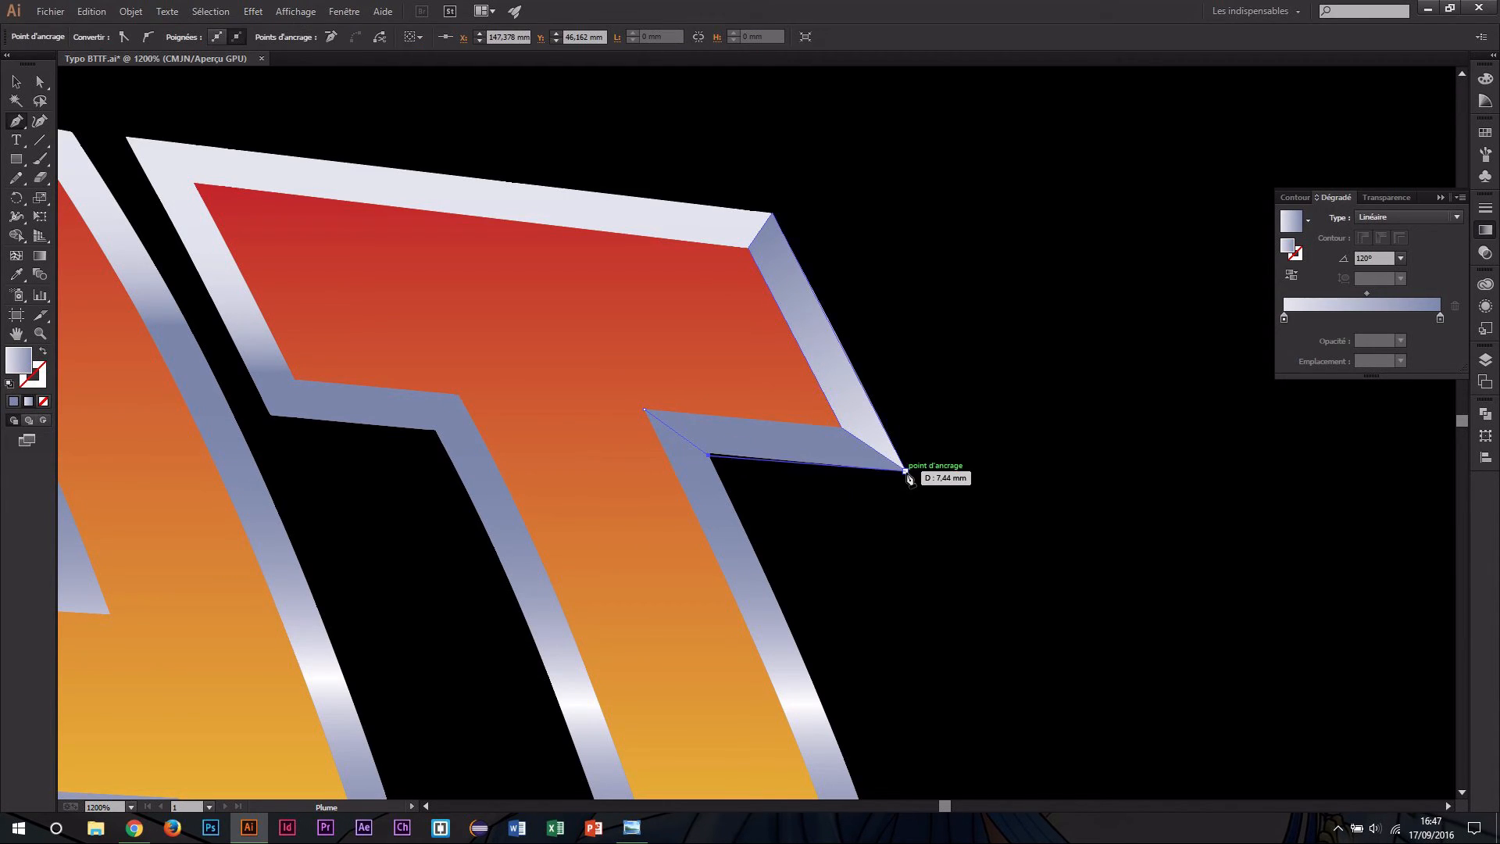
click(842, 428)
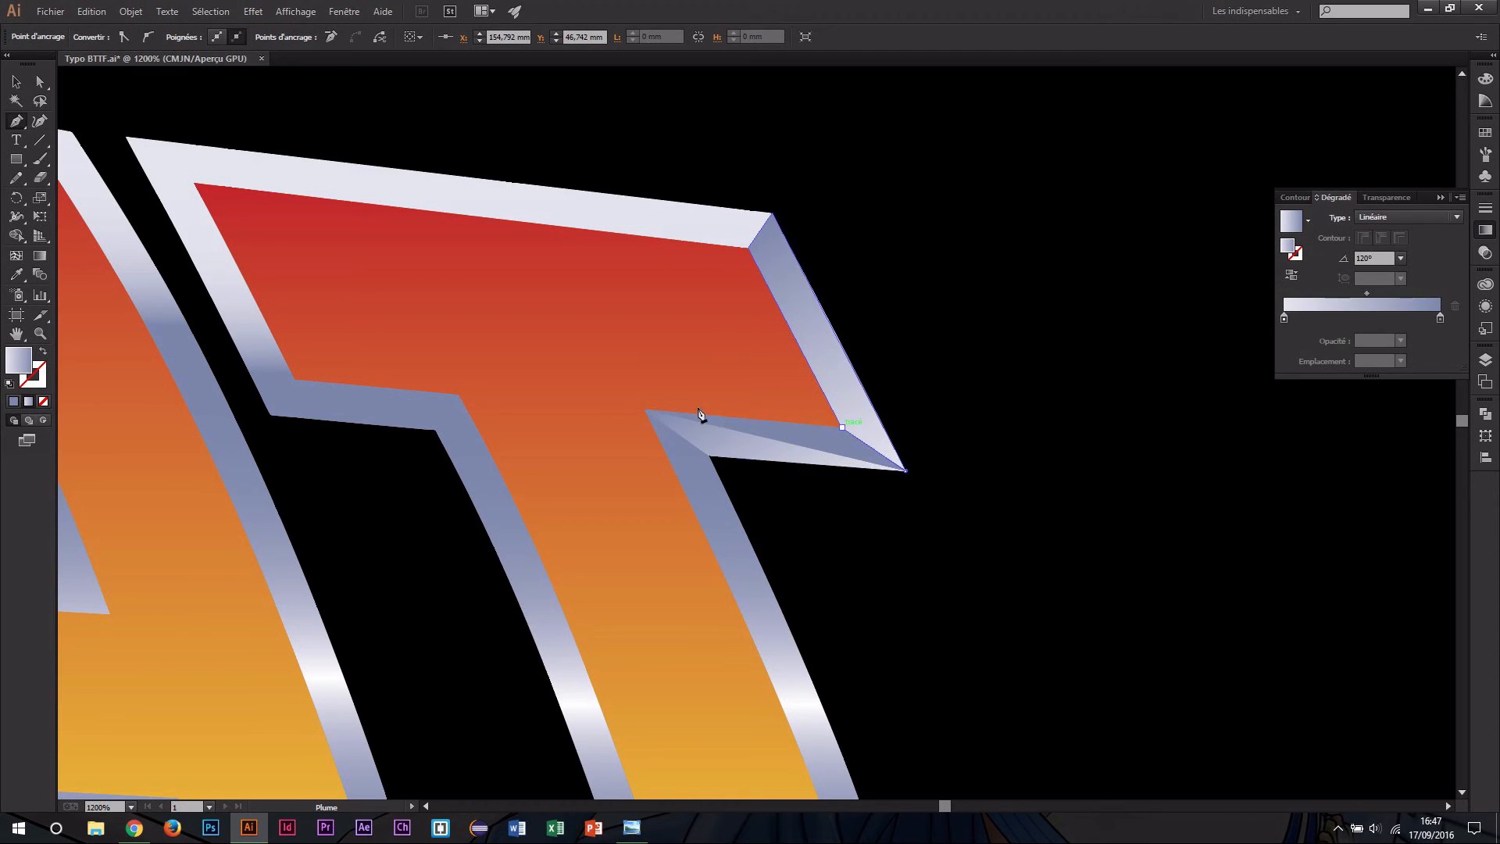
click(646, 410)
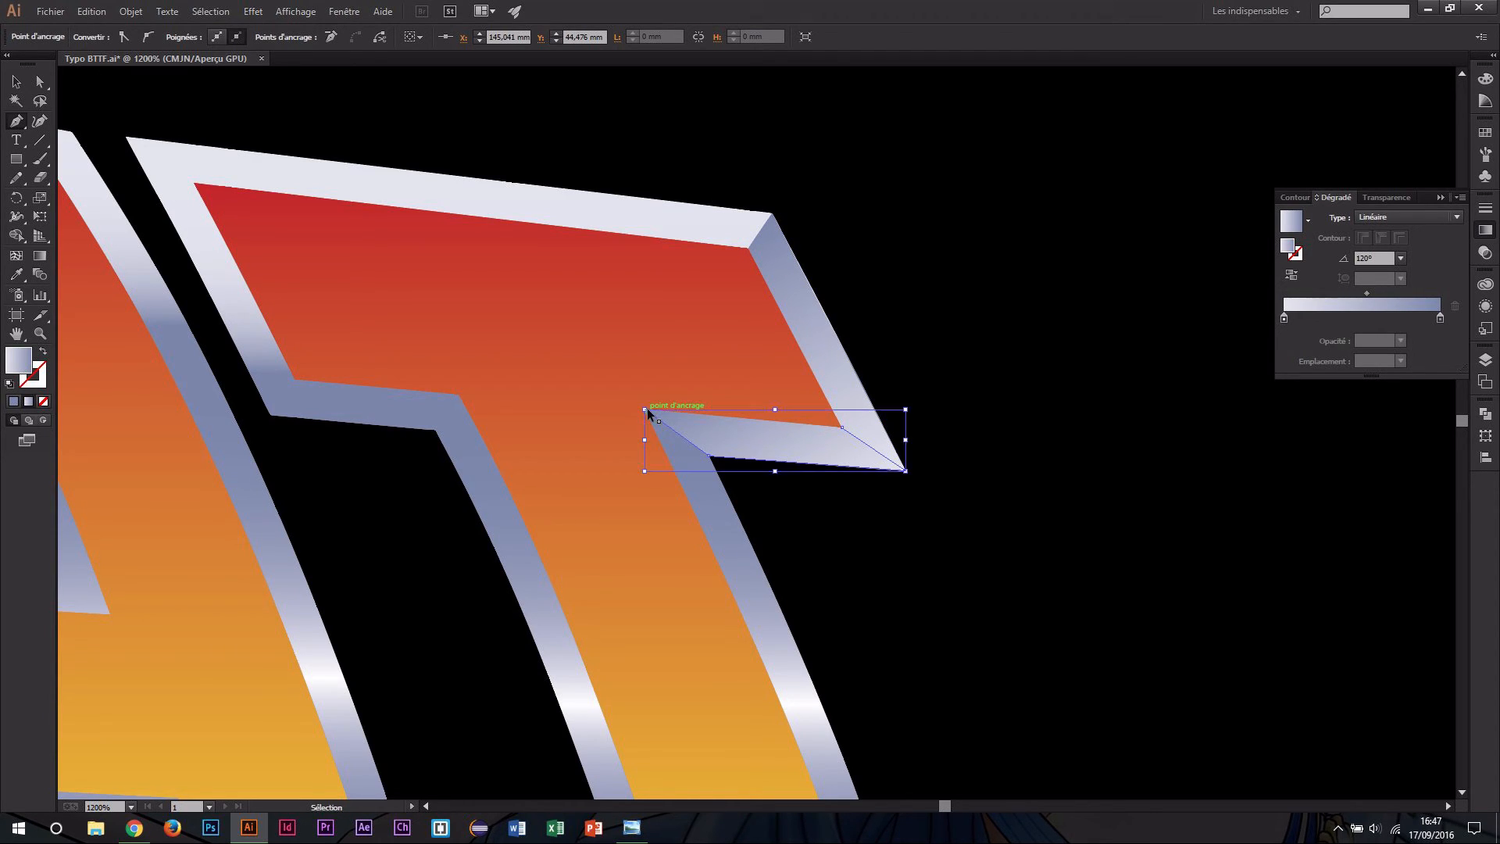
ctrl+click(870, 552)
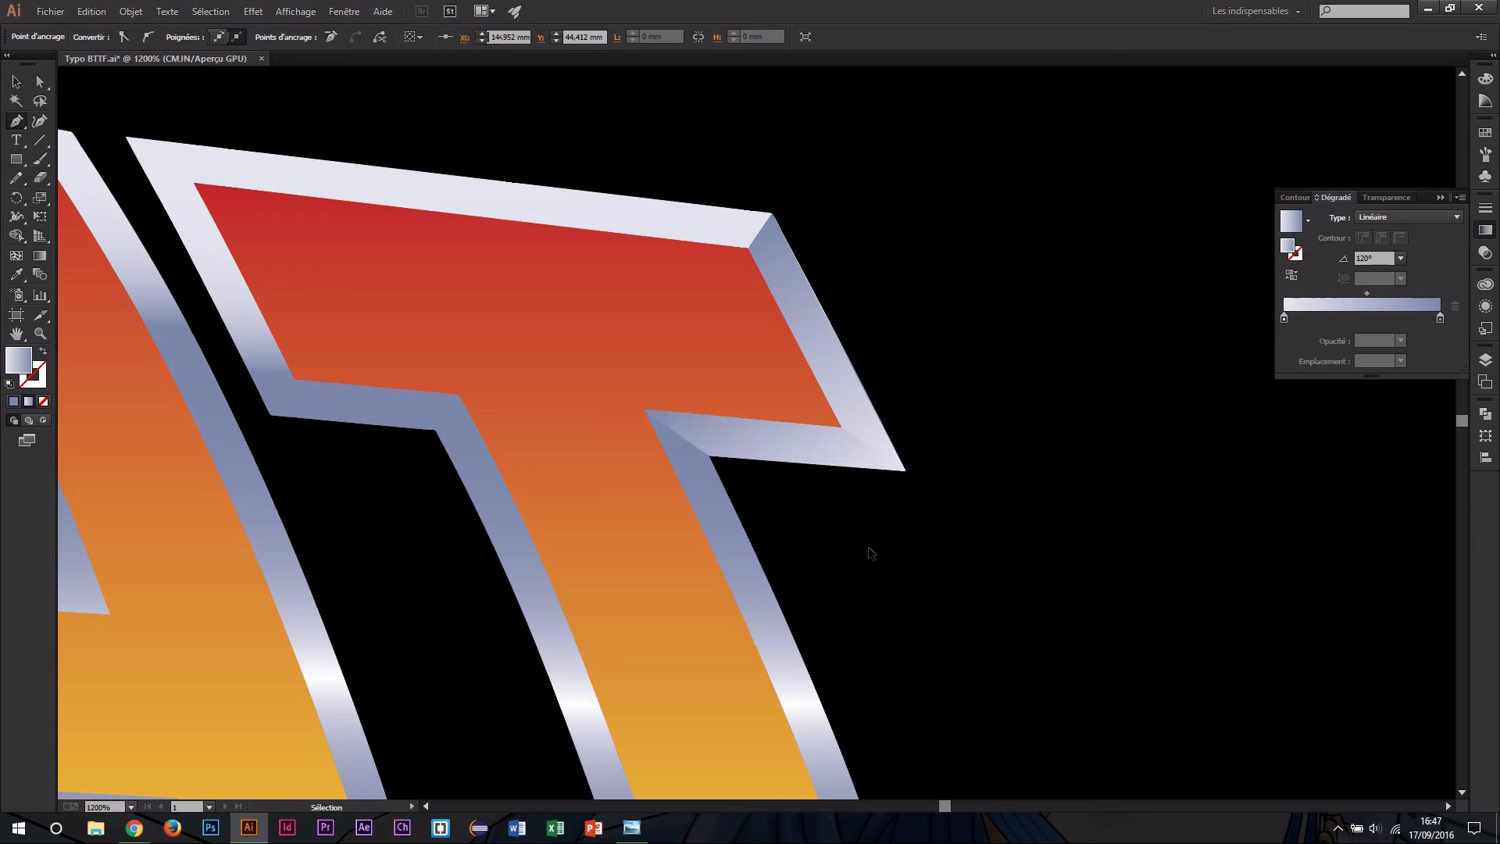
Draw a closed four-point facet with the Pen tool over the outline beneath the left arm of GREAT's T.
scroll(727, 492, down, 2)
scroll(738, 477, down, 2)
scroll(777, 399, up, 2)
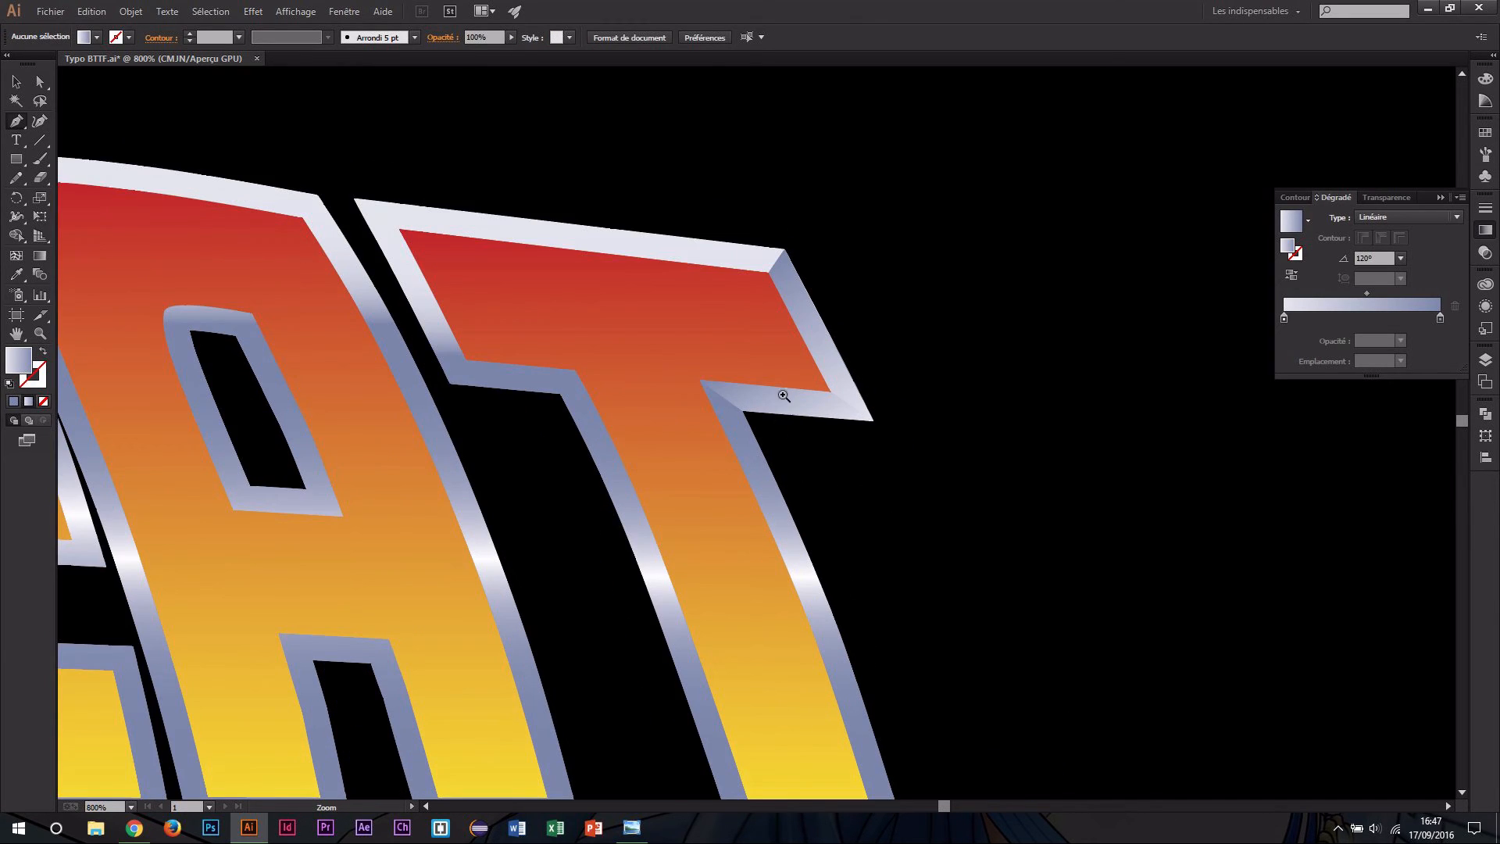
scroll(734, 383, down, 2)
scroll(743, 524, up, 5)
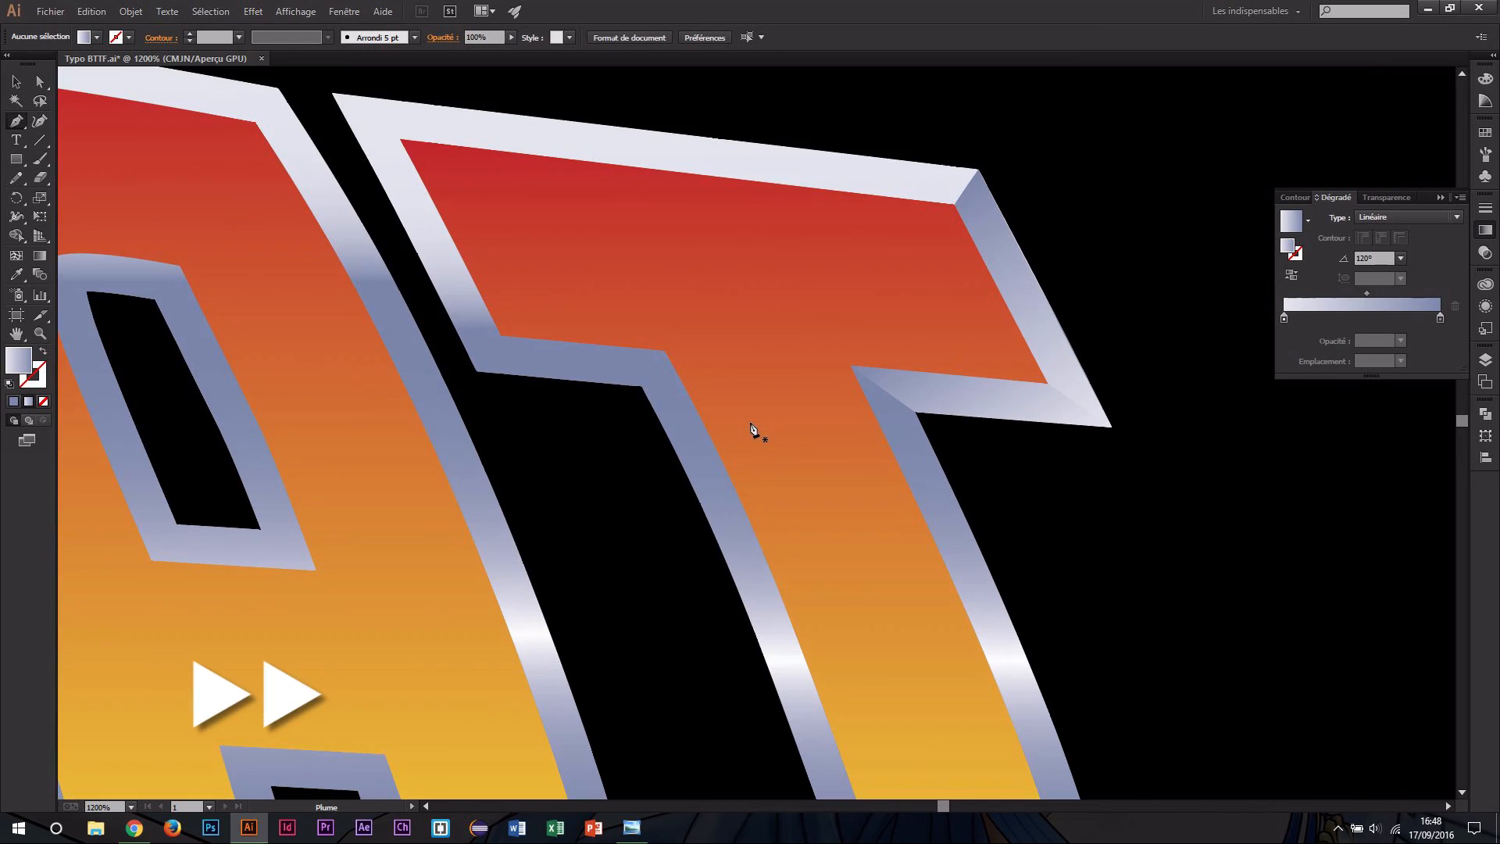
click(665, 353)
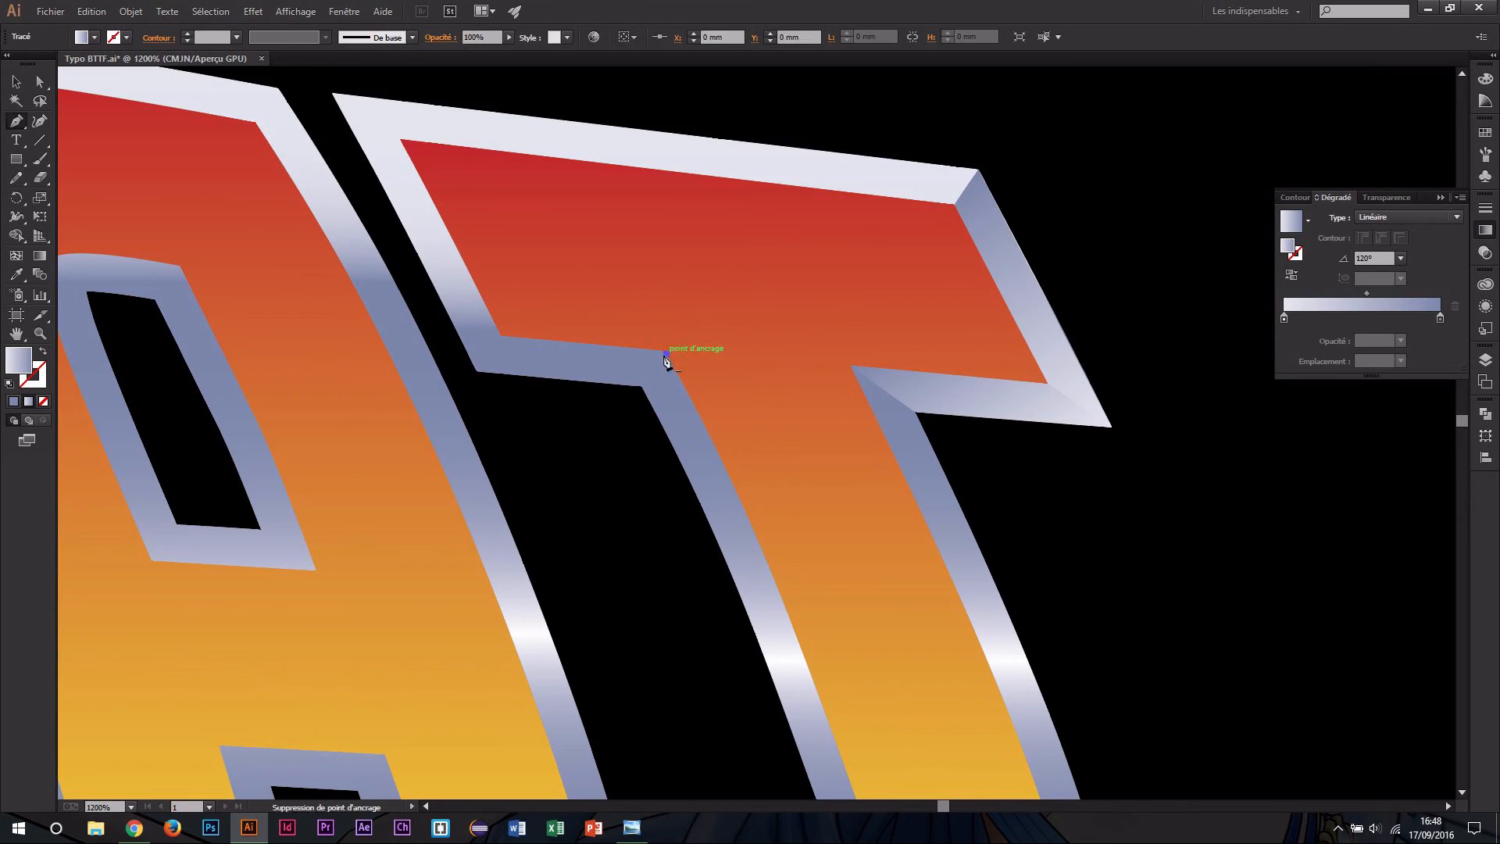
click(642, 385)
click(477, 370)
click(499, 334)
click(666, 353)
Draw a closed four-point facet with the Pen tool over the outline at the left end of the T's crossbar.
scroll(750, 492, down, 4)
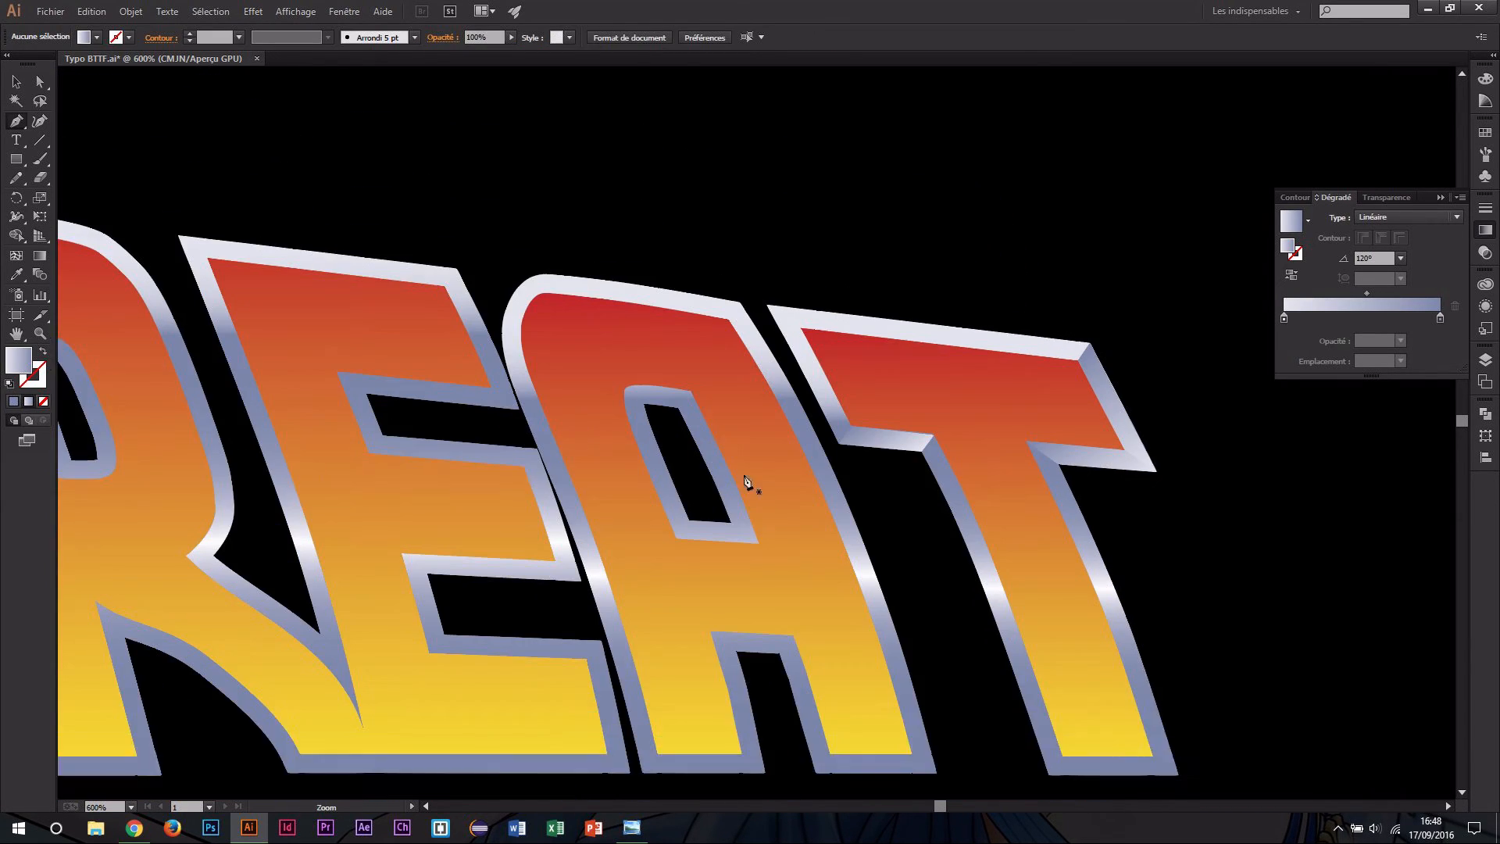
scroll(756, 448, up, 3)
click(645, 353)
click(688, 383)
click(757, 517)
click(740, 537)
click(645, 353)
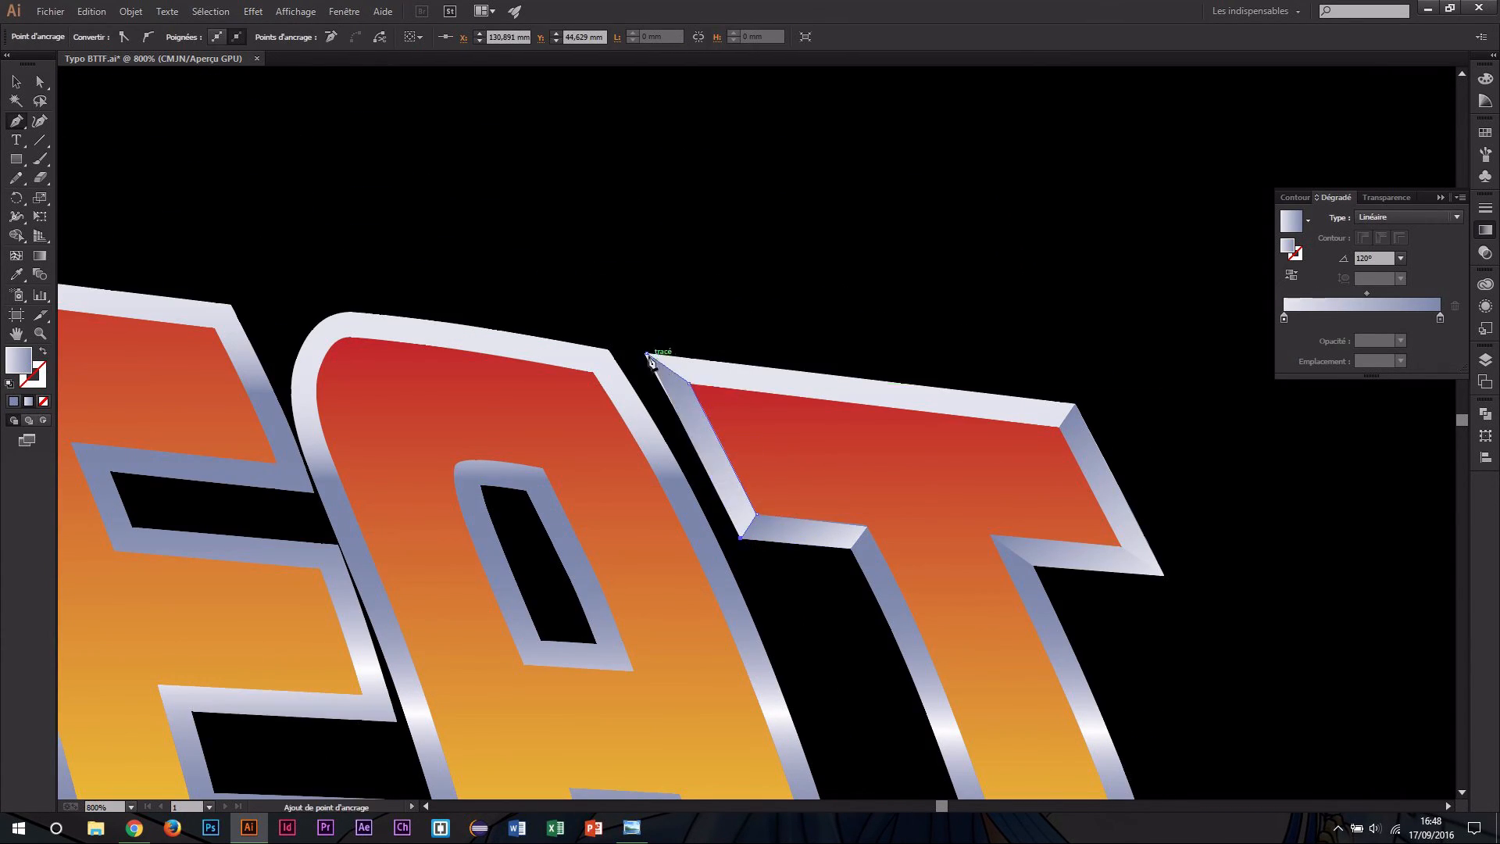
Deselect everything and review the faceted T within the complete GREAT SCOTT lettering.
scroll(672, 386, up, 4)
scroll(593, 212, down, 6)
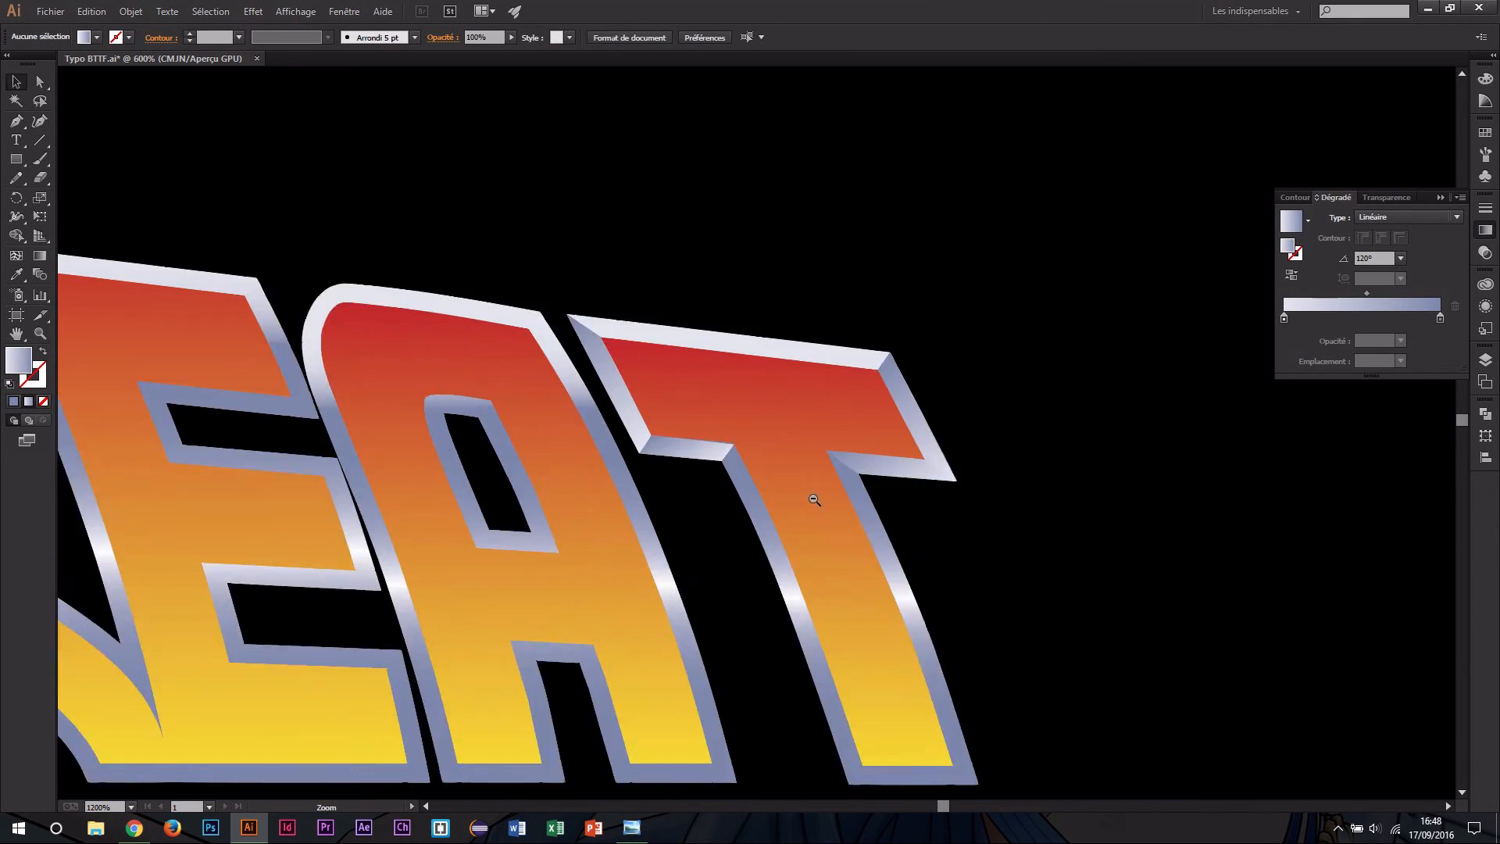
key(v)
click(956, 560)
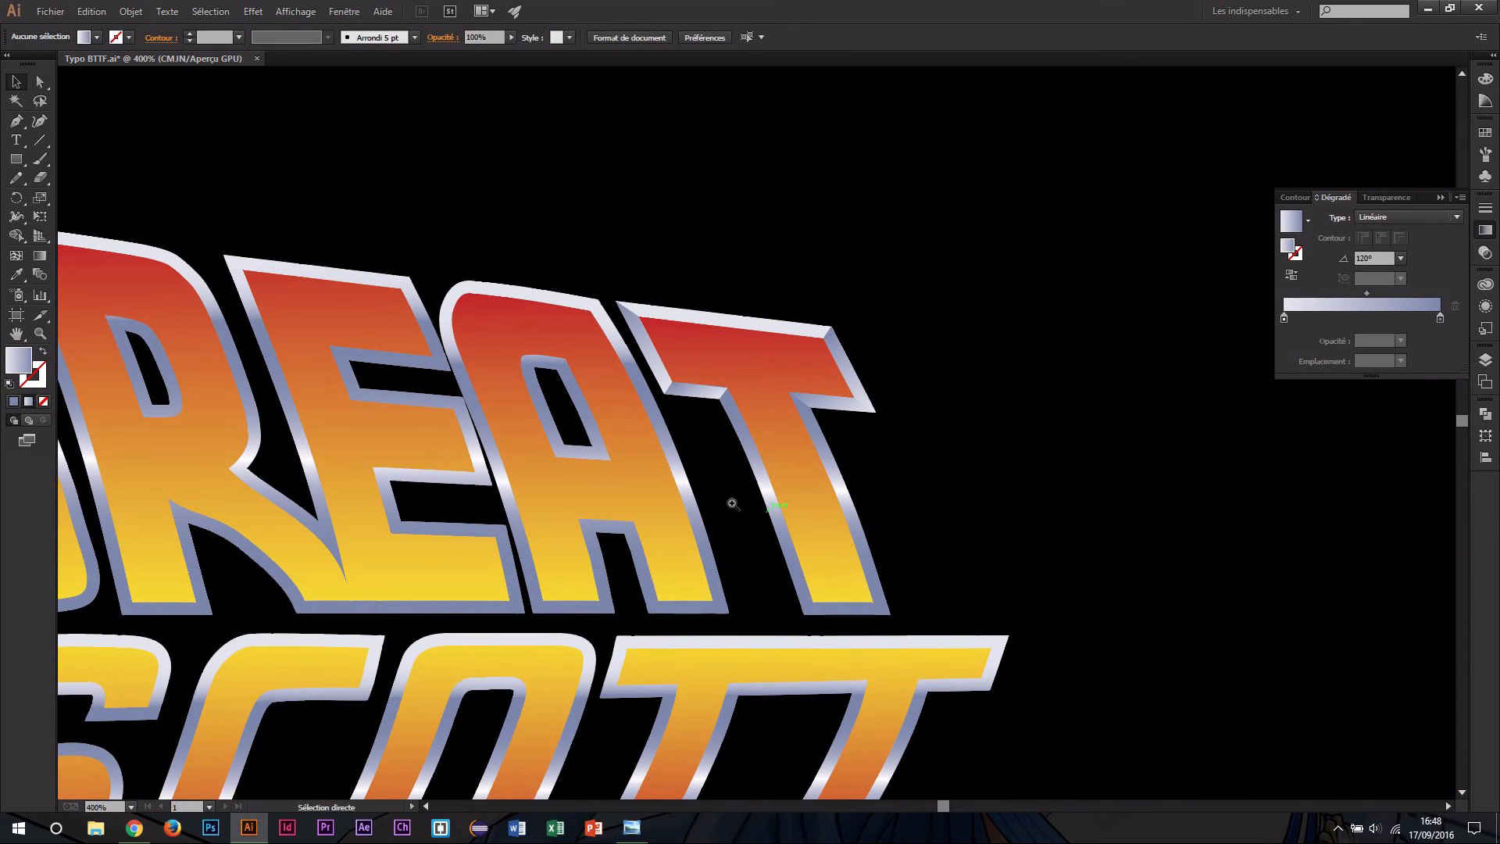
ctrl+alt+click(692, 486)
ctrl+alt+click(685, 440)
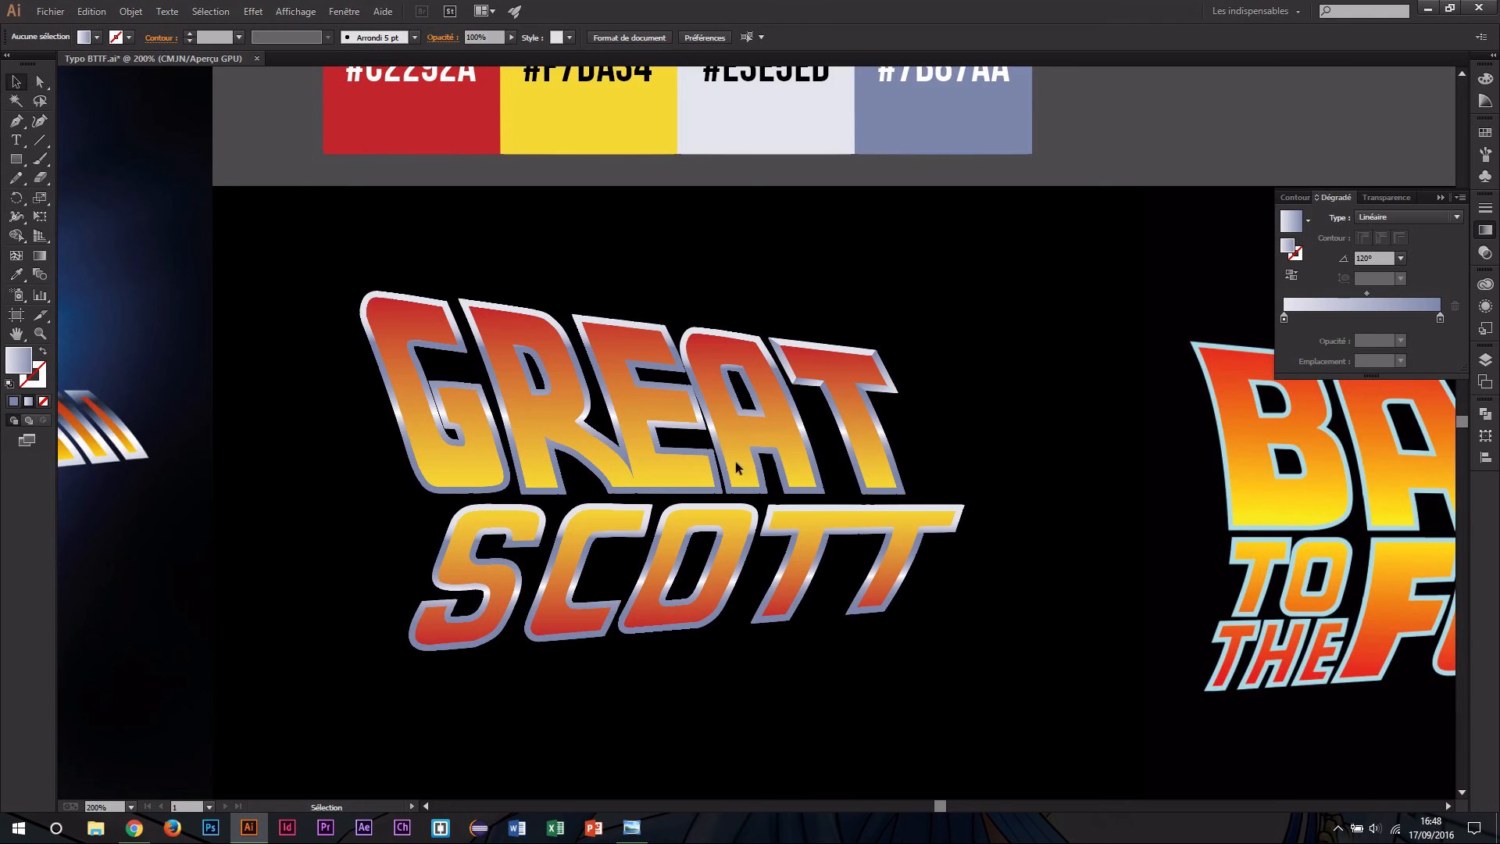
Compare the GREAT SCOTT lettering with the title on the Retour vers le Futur poster beside it.
ctrl+alt+click(709, 474)
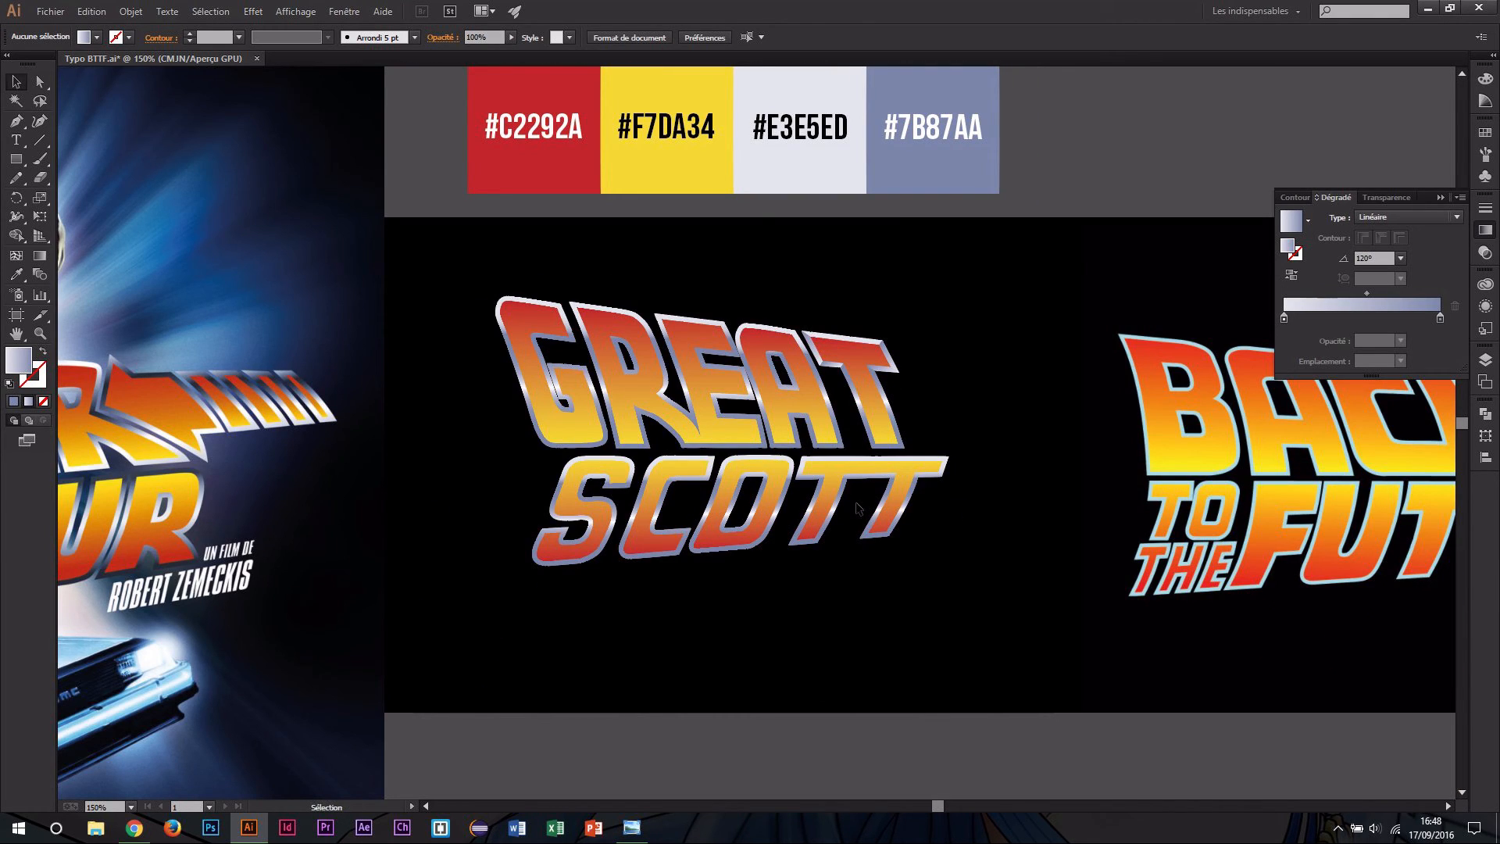
scroll(809, 498, left, 5)
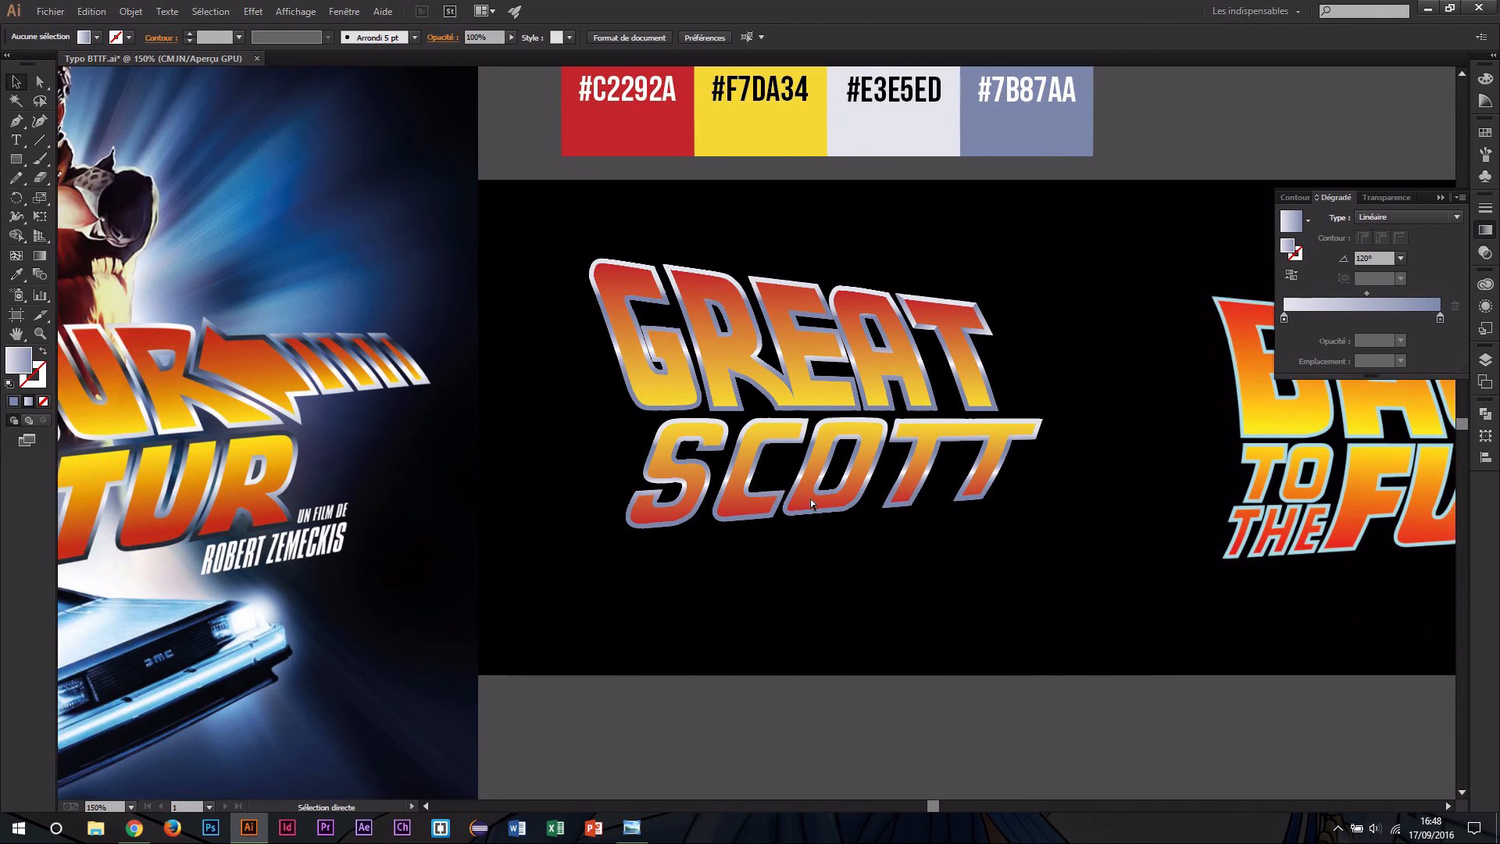
scroll(809, 564, left, 2)
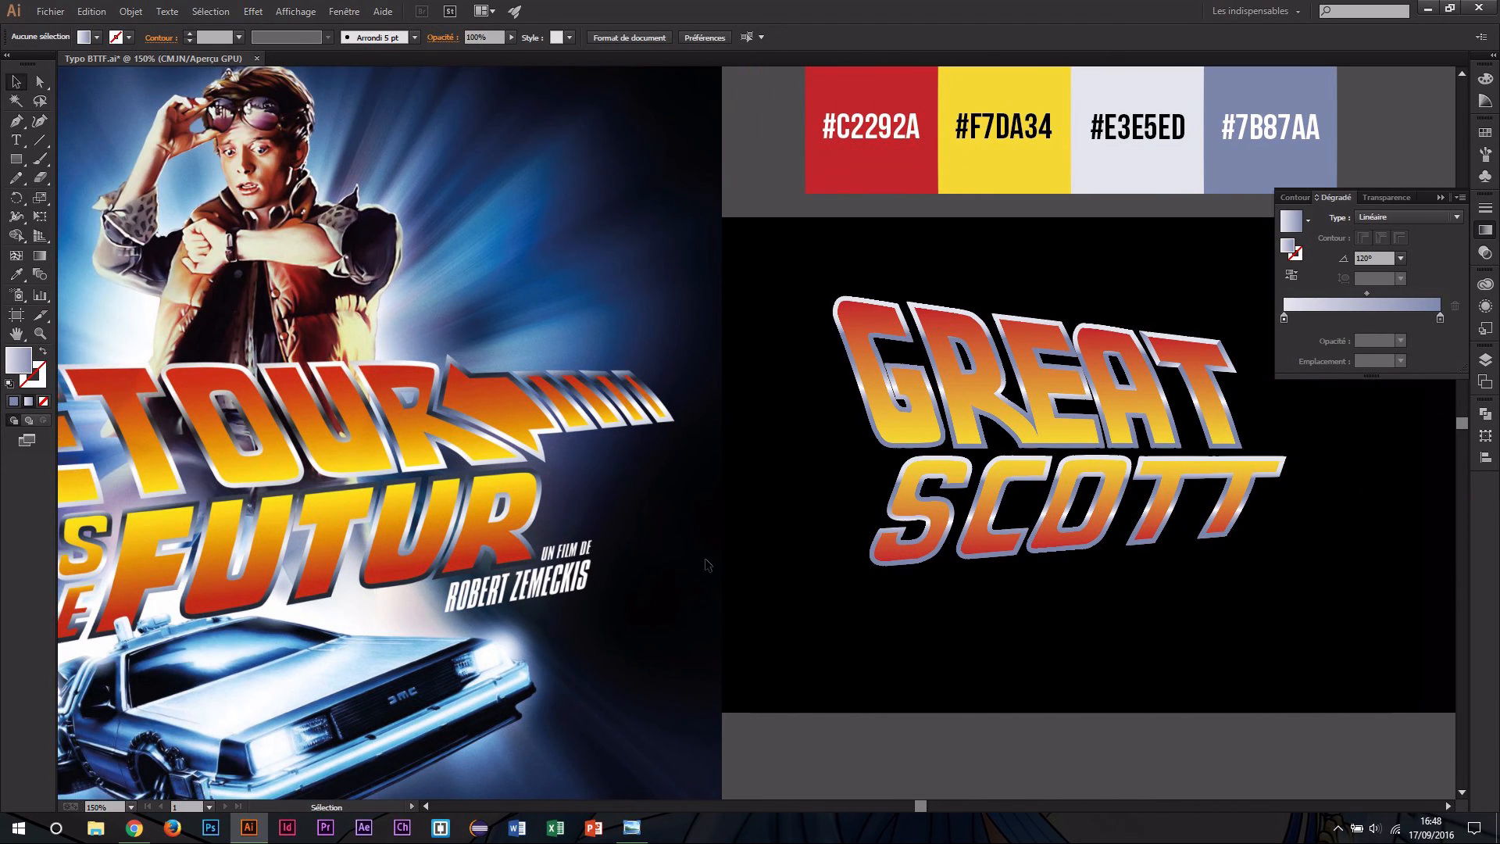
scroll(575, 506, down, 1)
scroll(943, 517, right, 6)
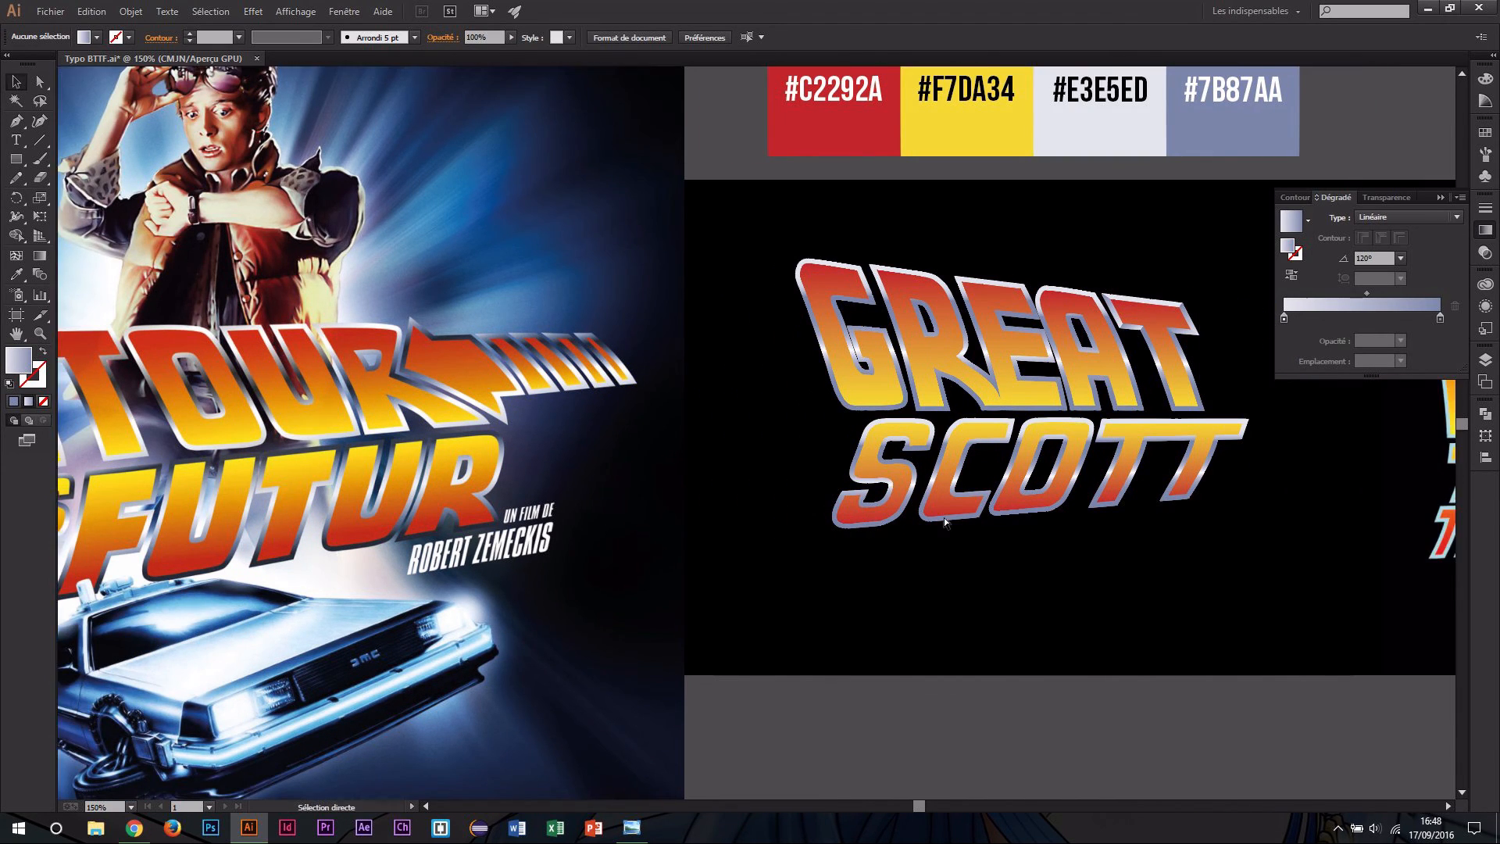
scroll(916, 536, right, 1)
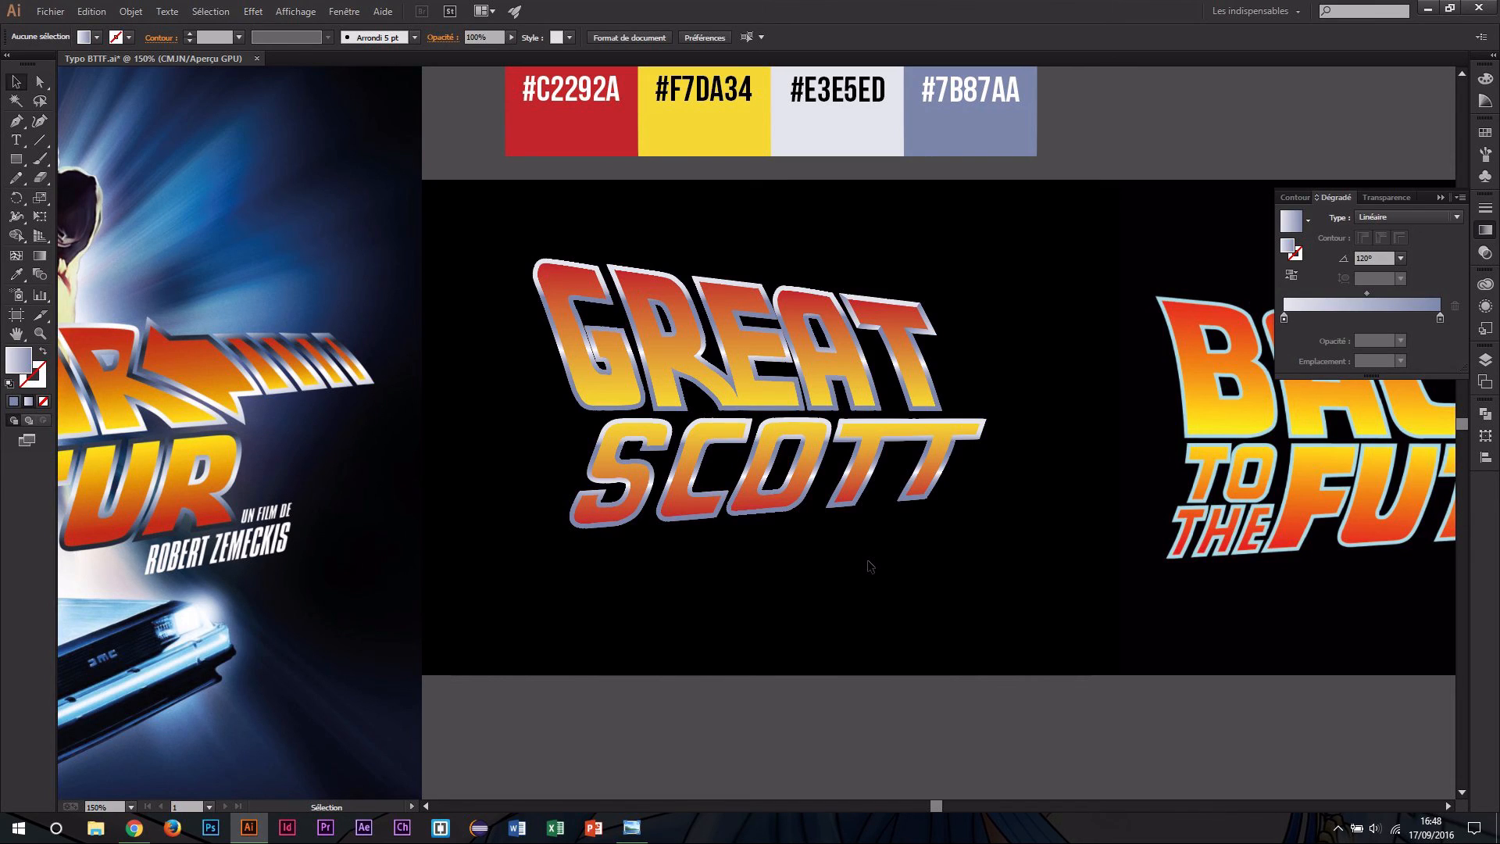
scroll(873, 567, up, 1)
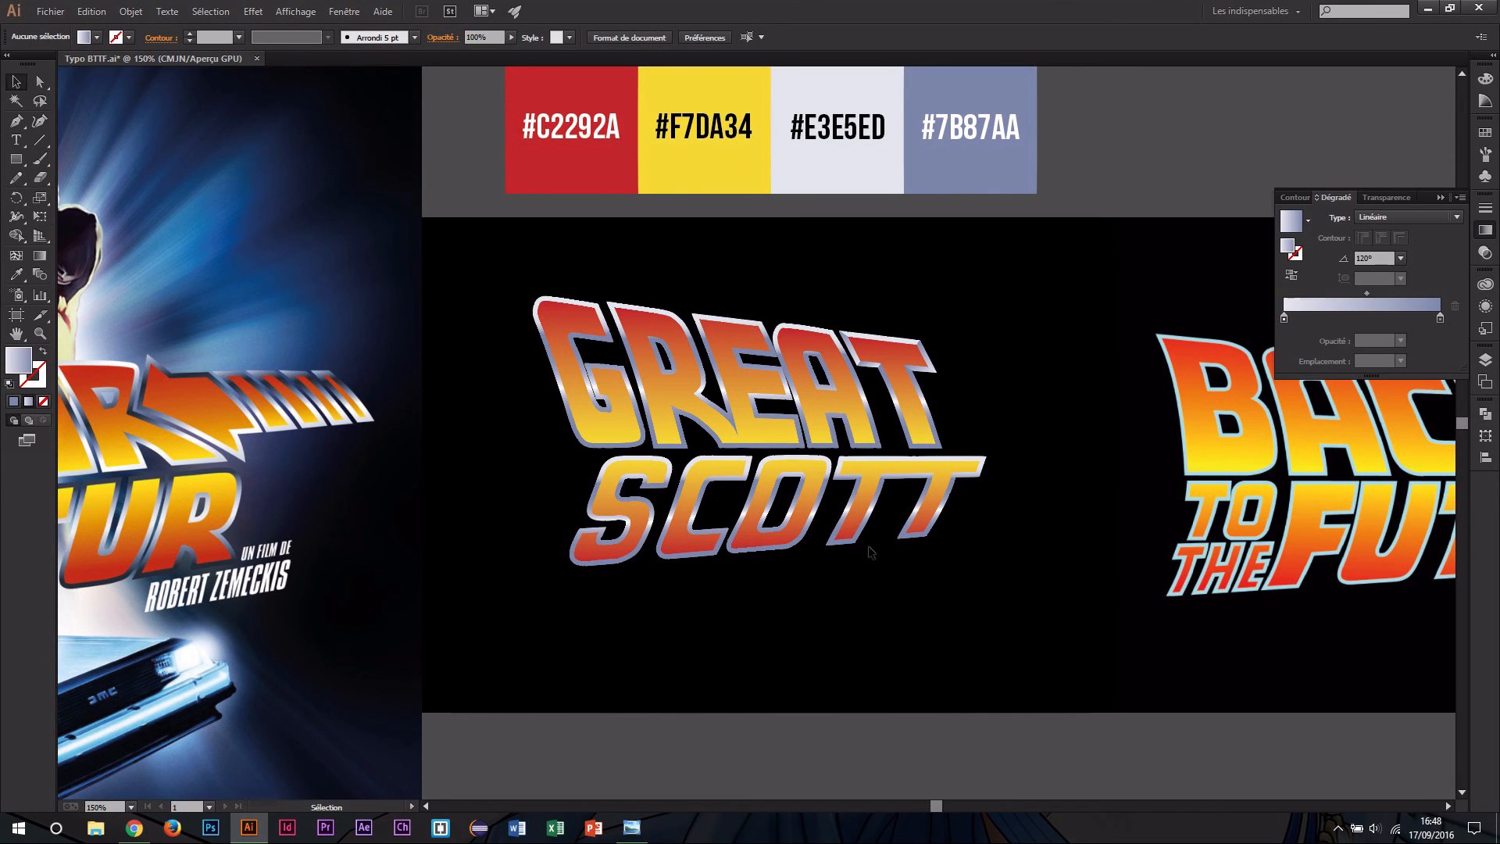